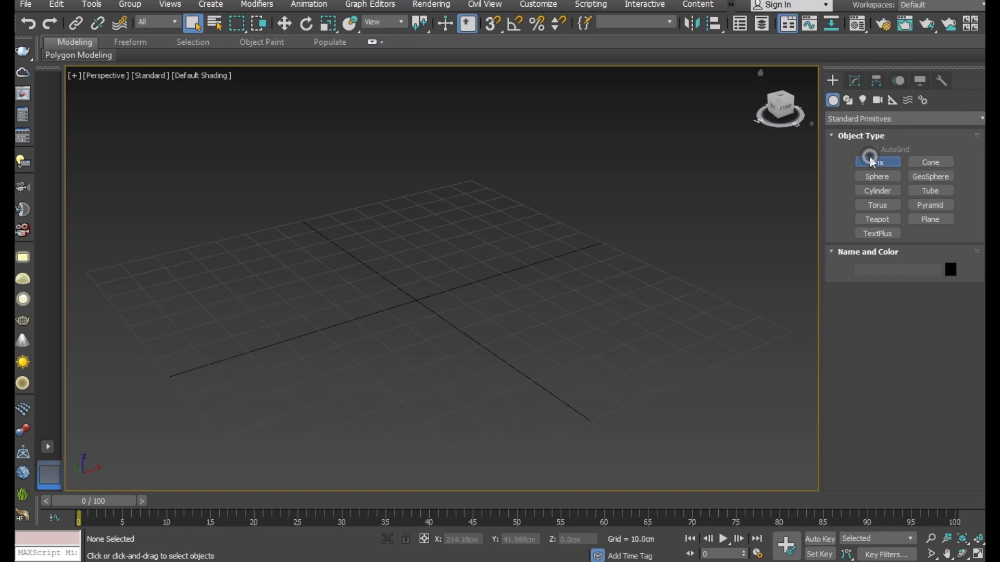
Draw a grid-snapped 50 × 80 cm box and display it with Edged Faces shading.
{"action": "left_click", "coordinate": [873, 163]}
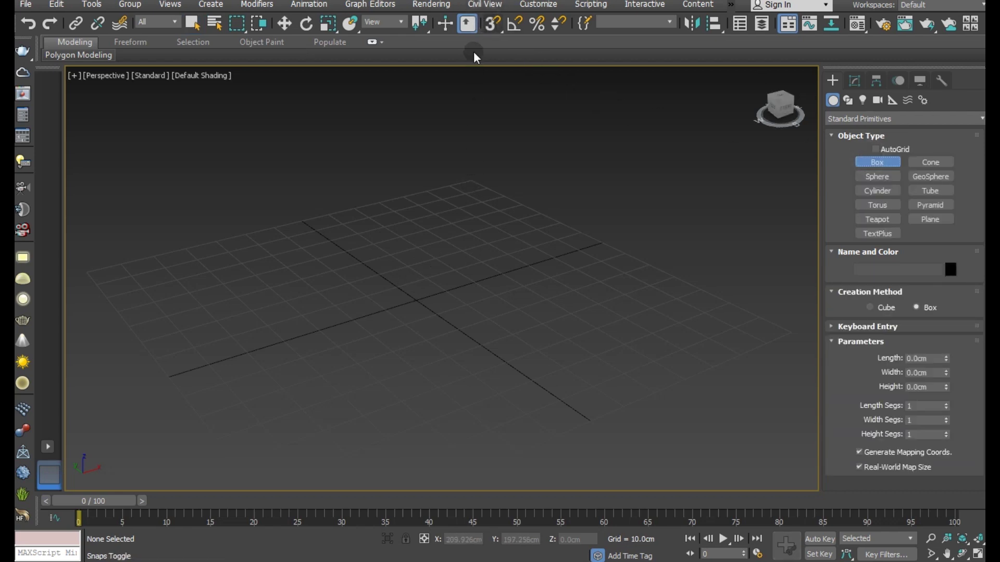
{"action": "left_click", "coordinate": [490, 29]}
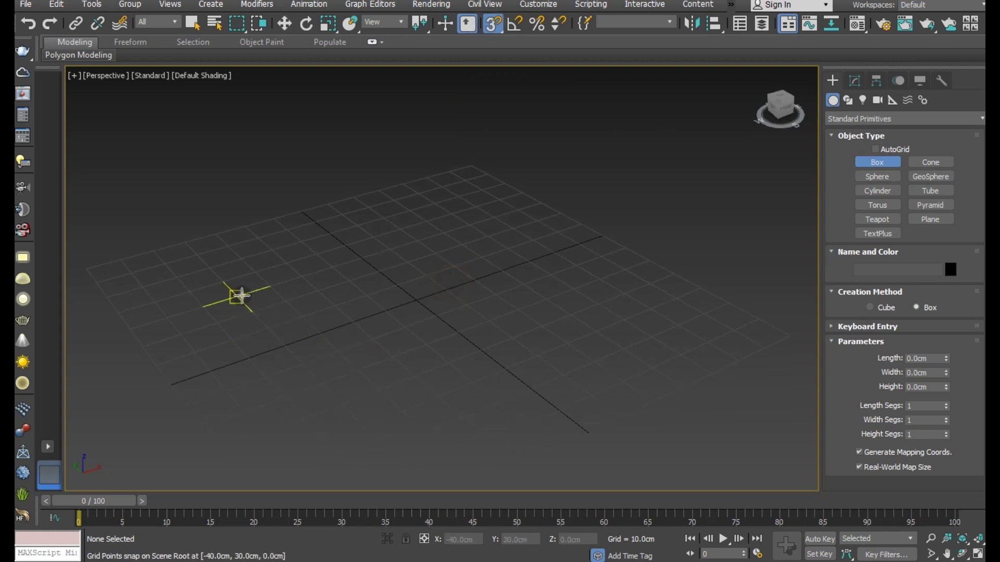
{"action": "left_click_drag", "start_coordinate": [239, 295], "coordinate": [575, 281]}
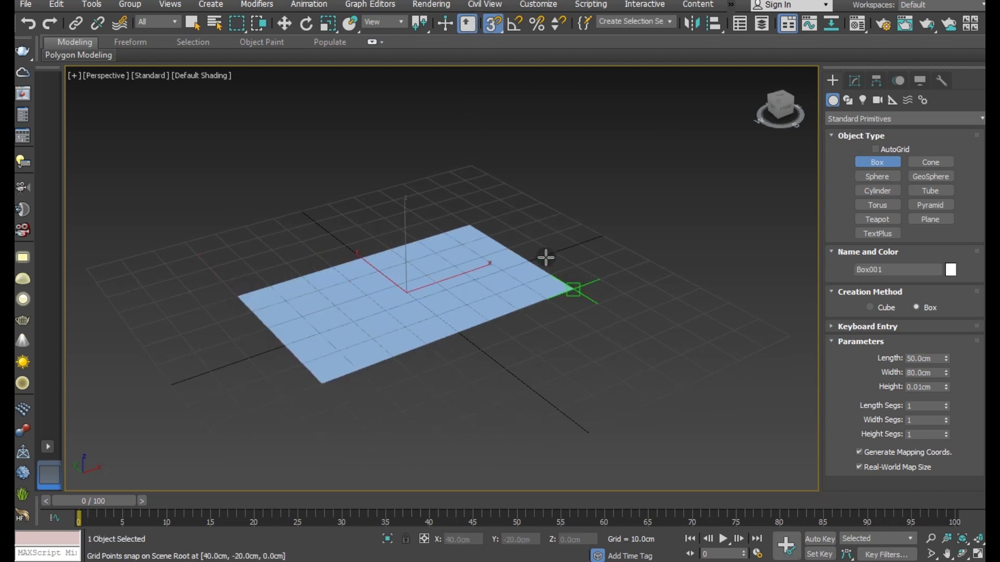
{"action": "right_click", "coordinate": [444, 165]}
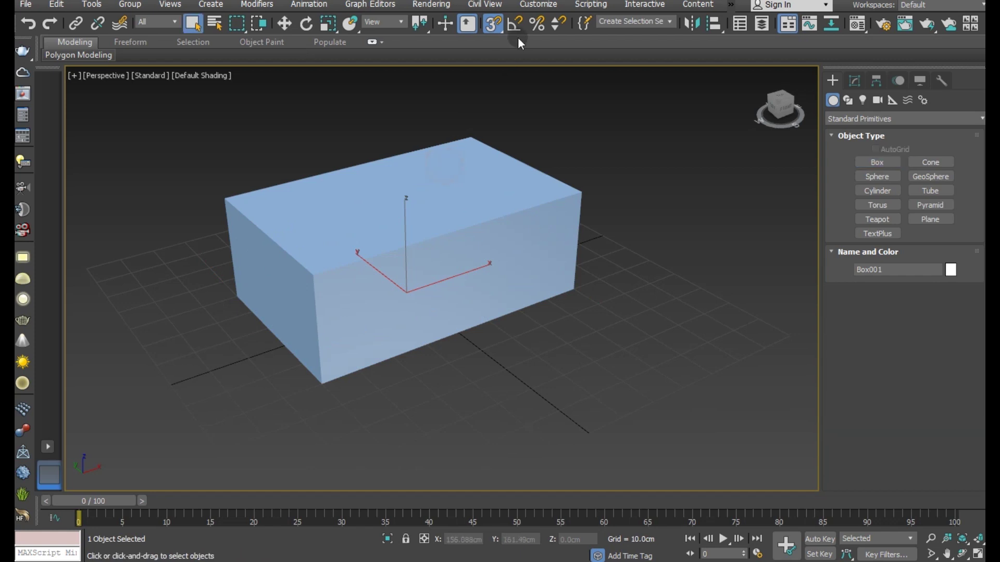
{"action": "left_click", "coordinate": [185, 76]}
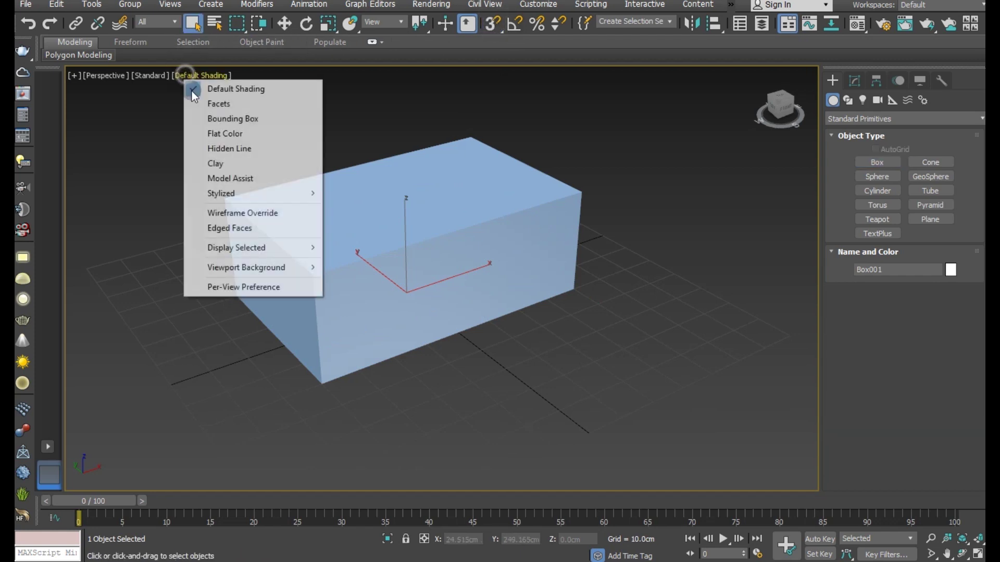
{"action": "left_click", "coordinate": [229, 227]}
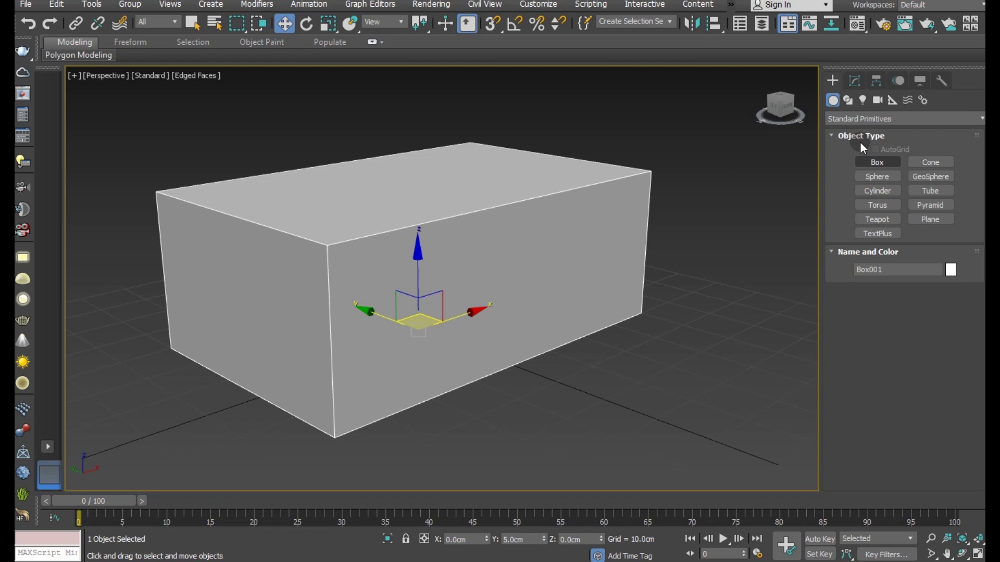
Set the box height to 35.1 cm and scale it down uniformly.
{"action": "left_click", "coordinate": [853, 82]}
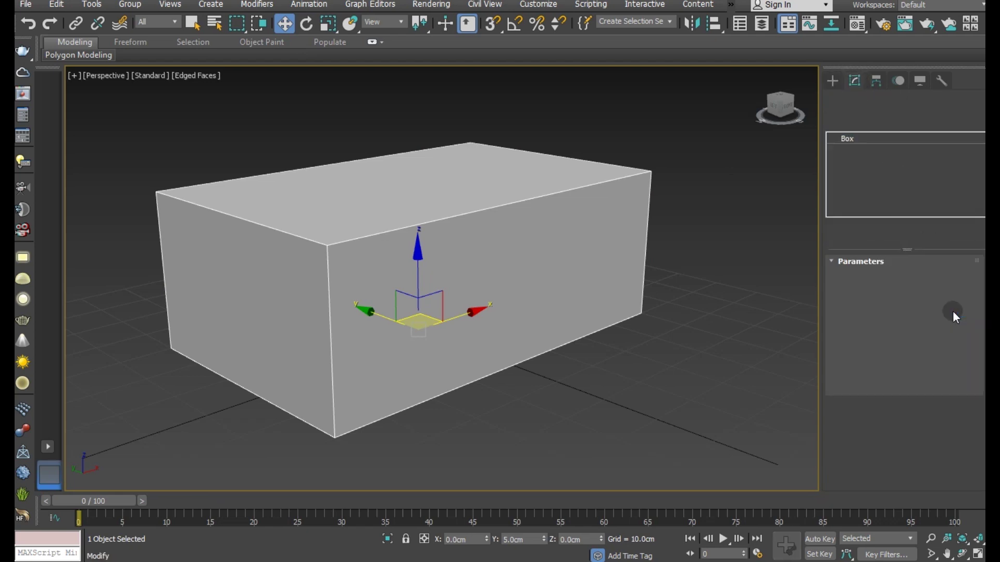
{"action": "left_click_drag", "start_coordinate": [944, 308], "coordinate": [938, 297]}
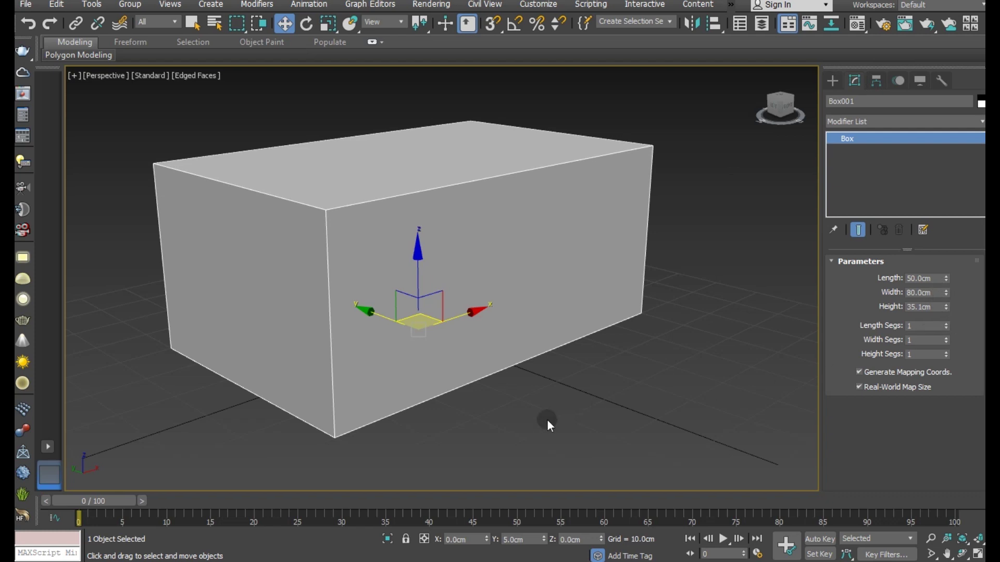
{"action": "scroll", "coordinate": [547, 419], "scroll_direction": "down", "scroll_amount": 3}
{"action": "left_click", "coordinate": [324, 26]}
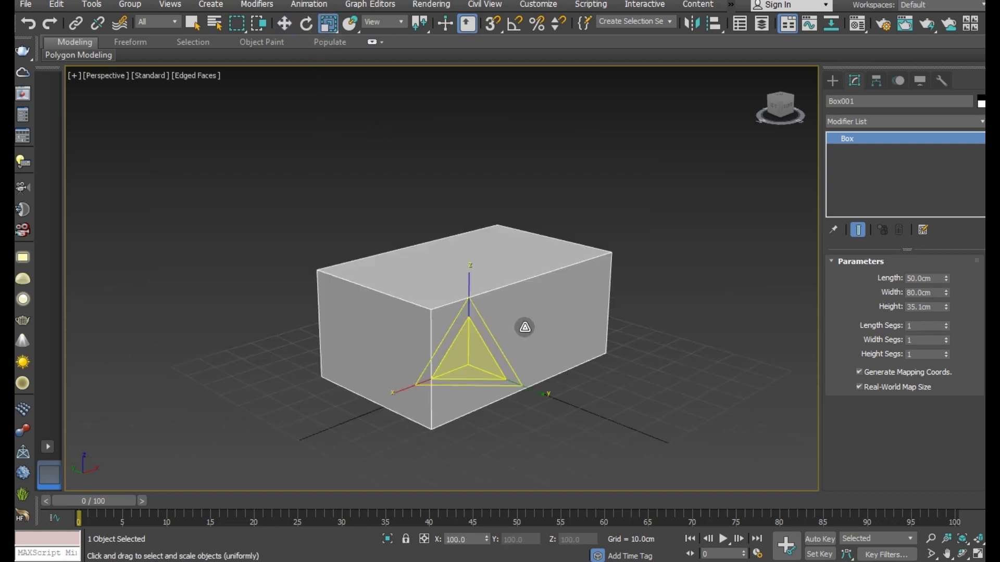
{"action": "left_click_drag", "start_coordinate": [468, 357], "coordinate": [459, 383]}
{"action": "scroll", "coordinate": [502, 358], "scroll_direction": "up", "scroll_amount": 3}
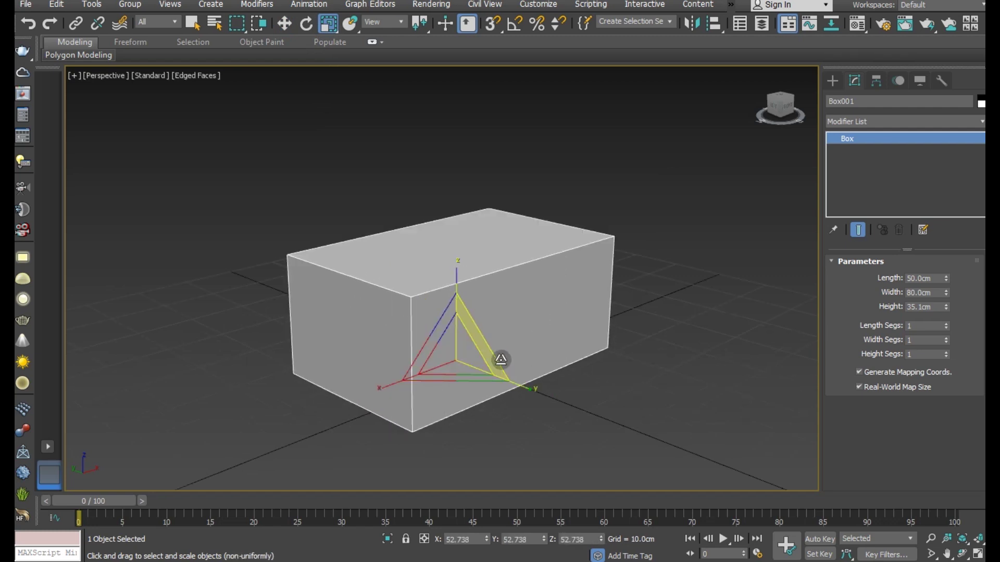
{"action": "left_click", "coordinate": [283, 23]}
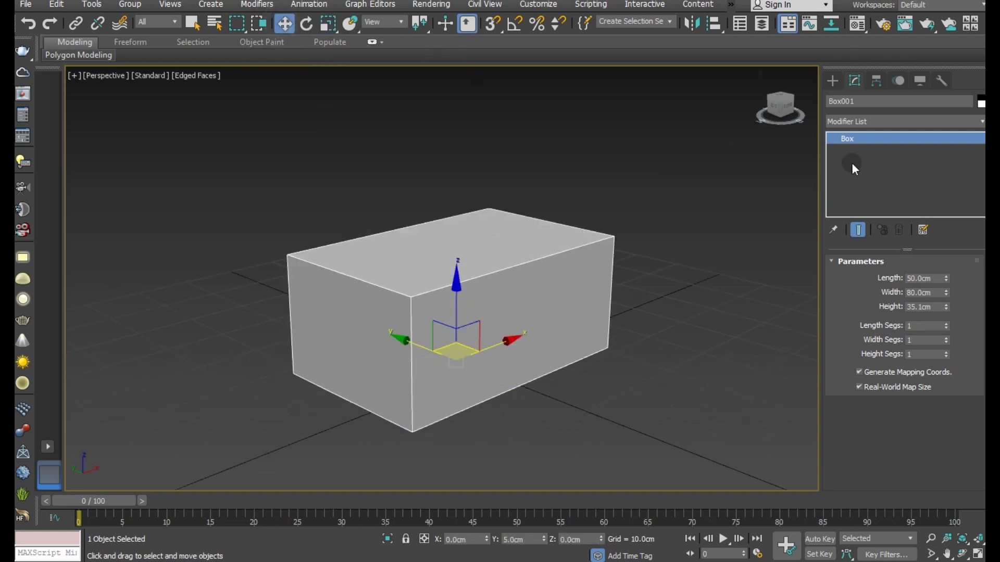
Convert the box to an Editable Poly.
{"action": "right_click", "coordinate": [873, 162]}
{"action": "left_click", "coordinate": [895, 267]}
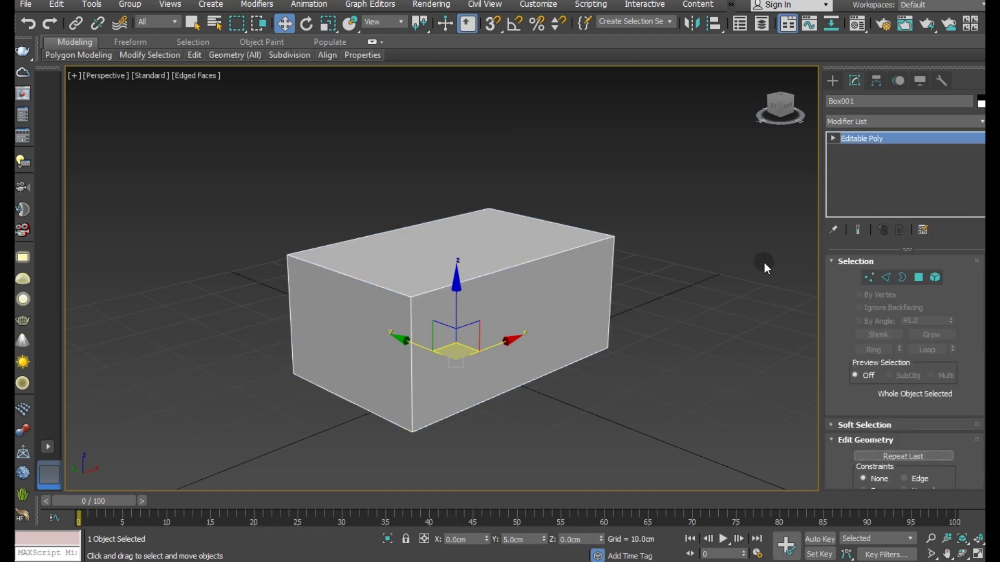
{"action": "middle_click_drag", "start_coordinate": [535, 320], "coordinate": [495, 319], "text": "alt"}
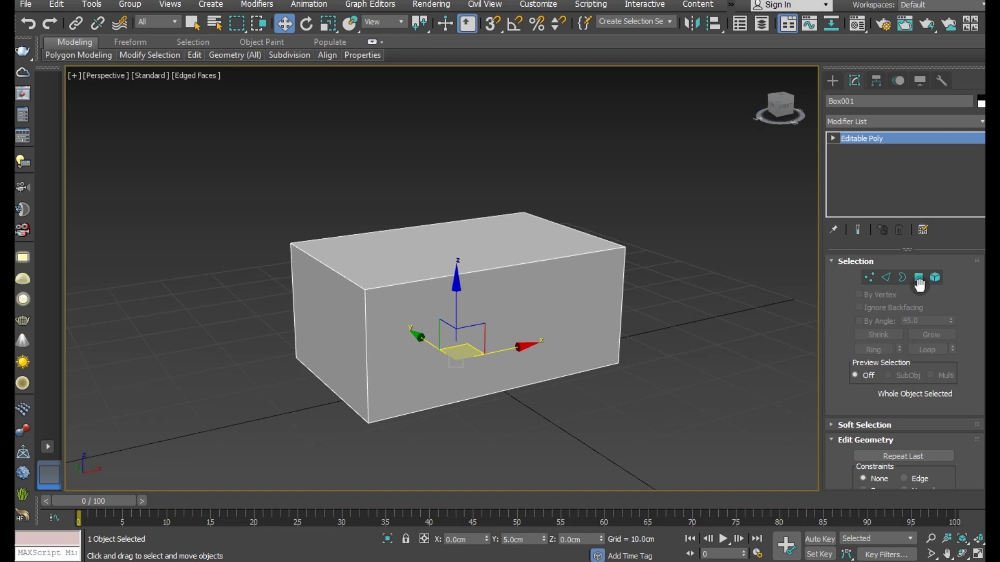
Chamfer all twelve box edges by 6.107 cm with 4 segments.
{"action": "left_click", "coordinate": [888, 280]}
{"action": "left_click_drag", "start_coordinate": [206, 168], "coordinate": [802, 427]}
{"action": "scroll", "coordinate": [879, 437], "scroll_direction": "down", "scroll_amount": 3}
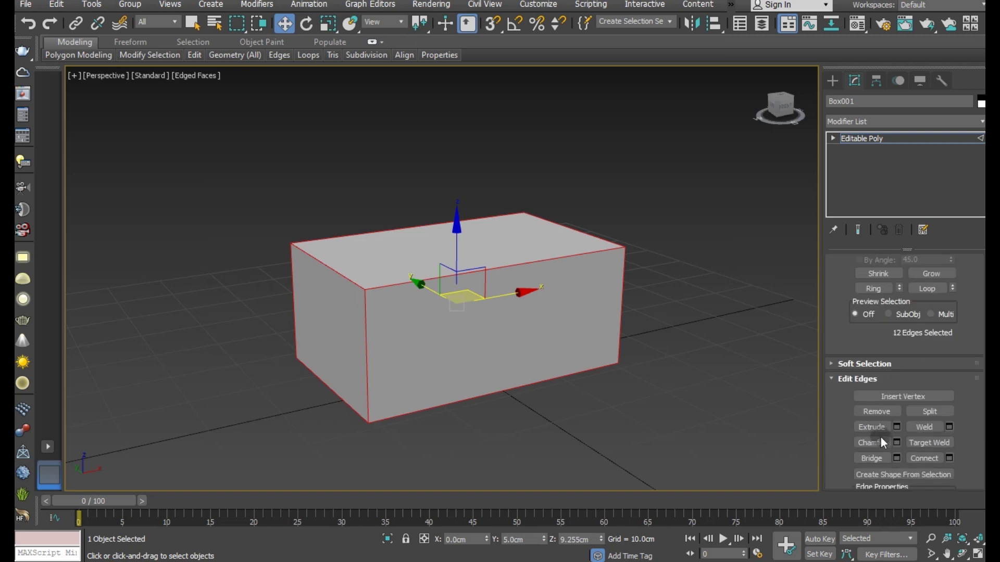
{"action": "left_click", "coordinate": [896, 442]}
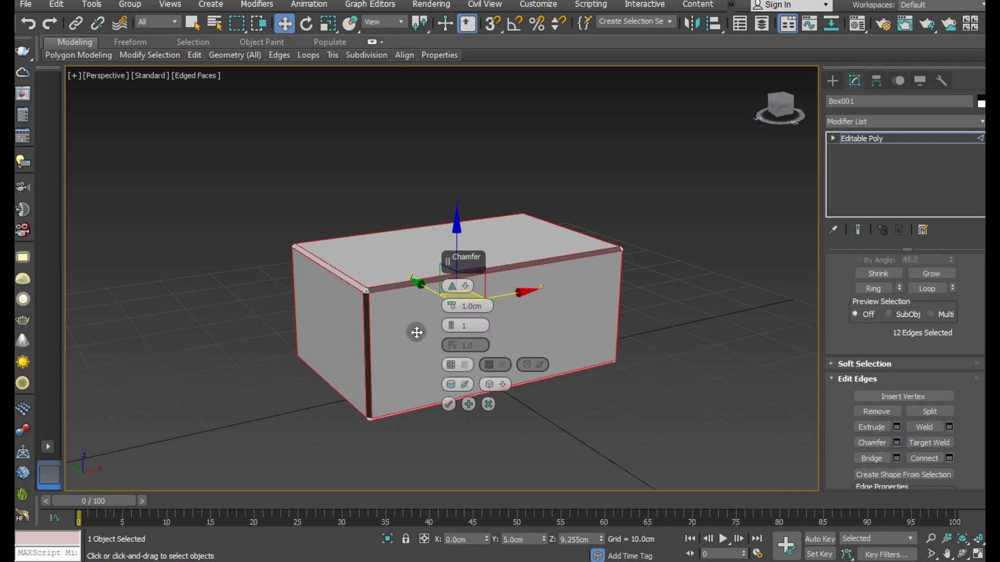
{"action": "left_click_drag", "start_coordinate": [442, 305], "coordinate": [431, 284]}
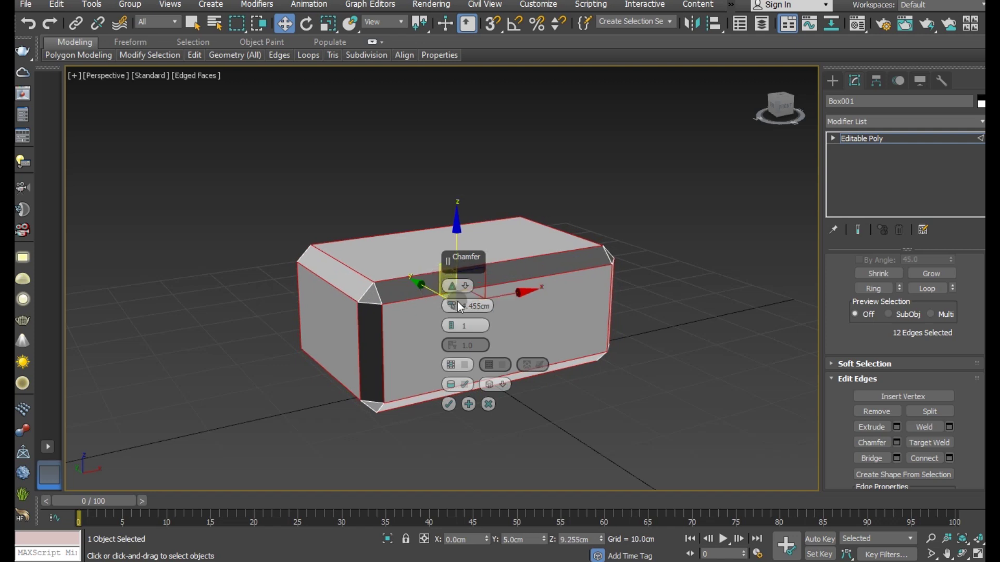
{"action": "left_click_drag", "start_coordinate": [452, 320], "coordinate": [447, 300]}
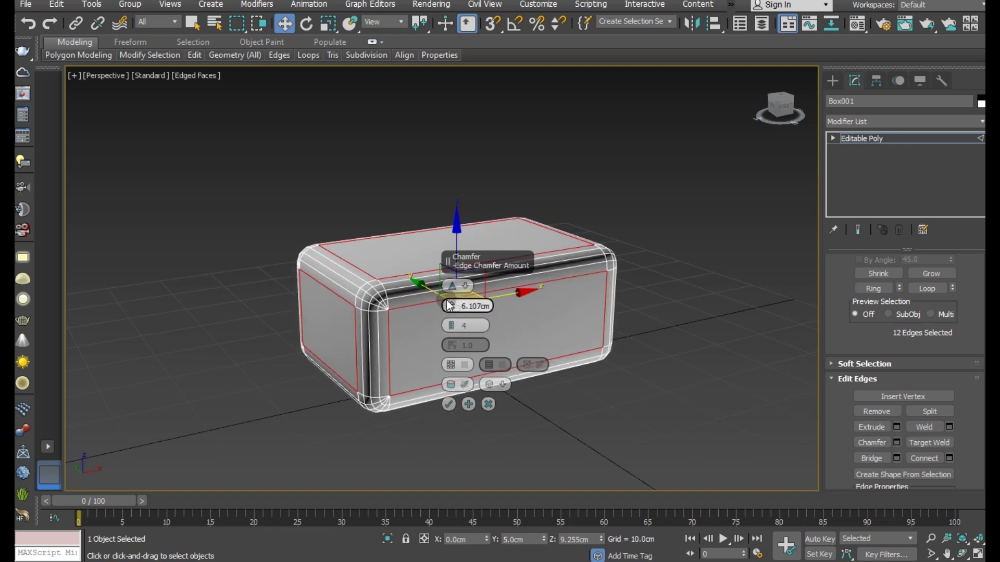
{"action": "middle_click_drag", "start_coordinate": [328, 350], "coordinate": [348, 352], "text": "alt"}
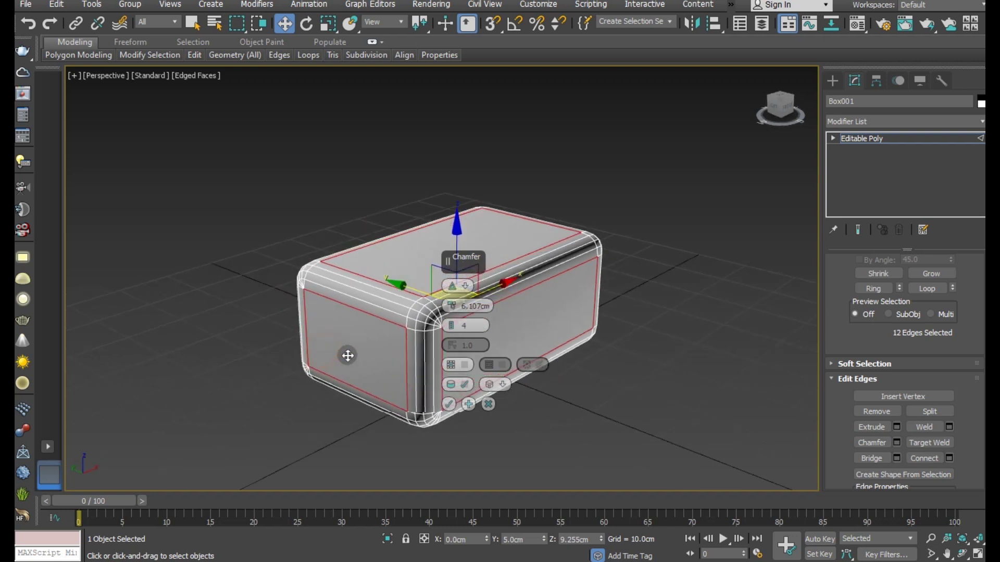
{"action": "left_click", "coordinate": [445, 402]}
Switch the viewport to DX Mode shading and deselect the chamfered edges.
{"action": "left_click", "coordinate": [151, 75]}
{"action": "left_click", "coordinate": [194, 152]}
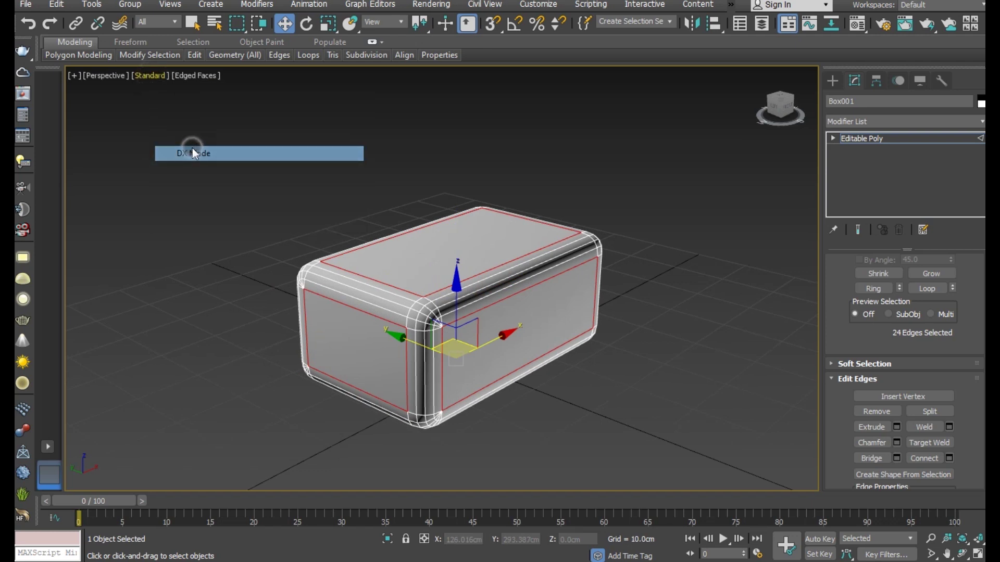
{"action": "left_click", "coordinate": [211, 202]}
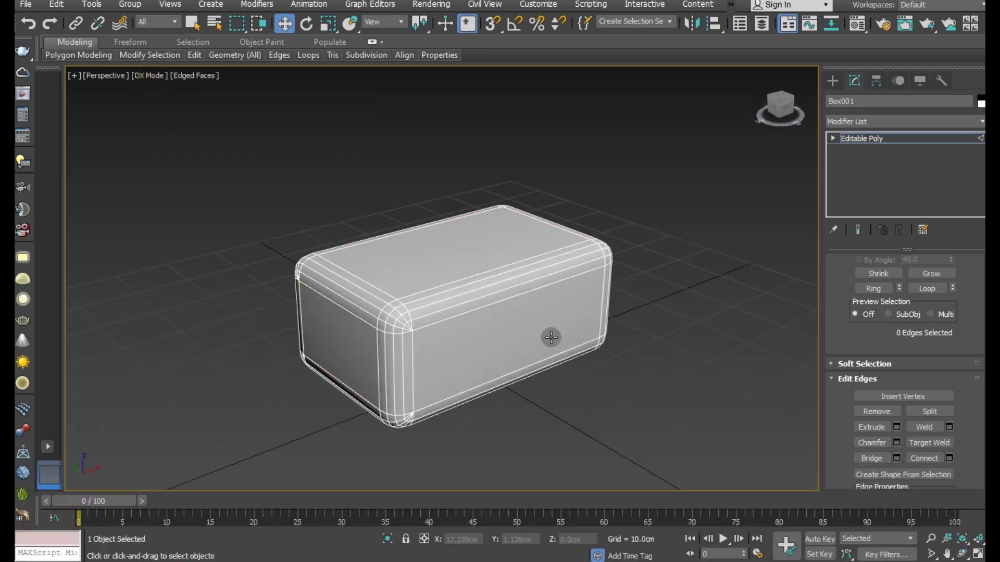
{"action": "scroll", "coordinate": [453, 365], "scroll_direction": "up", "scroll_amount": 2}
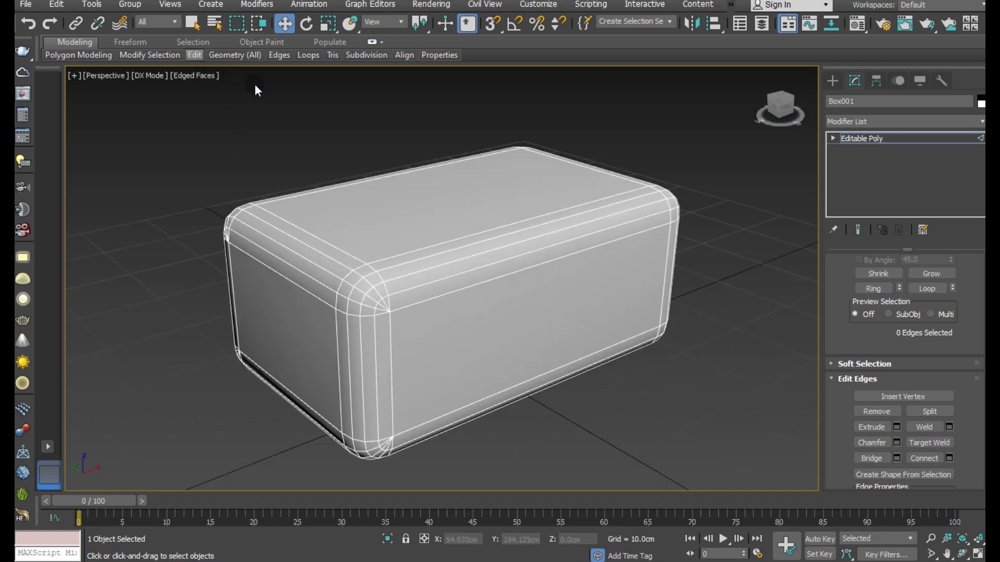
Insert a SwiftLoop edge loop around the box's upper sides.
{"action": "left_click", "coordinate": [309, 136]}
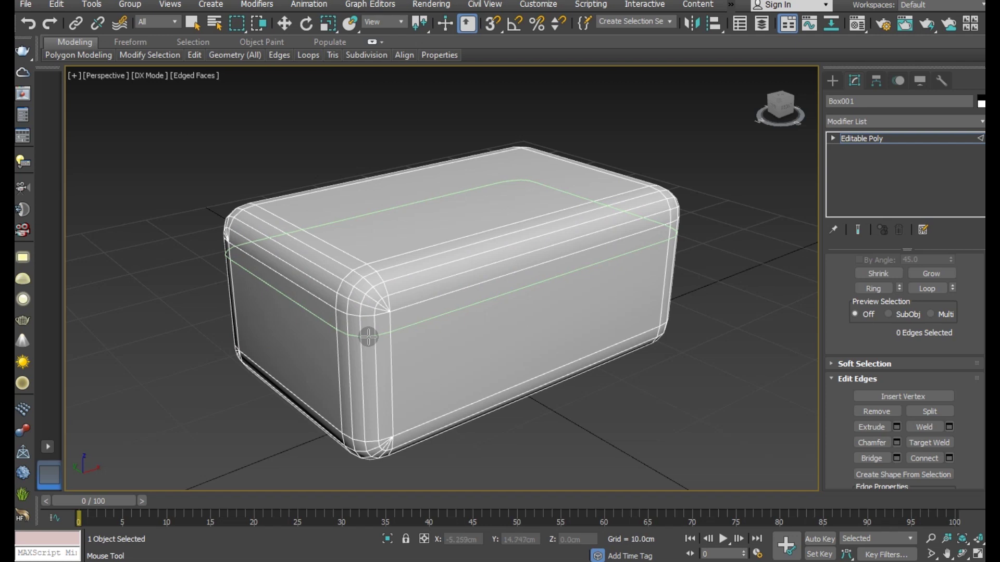
{"action": "left_click", "coordinate": [369, 337]}
{"action": "right_click", "coordinate": [369, 337]}
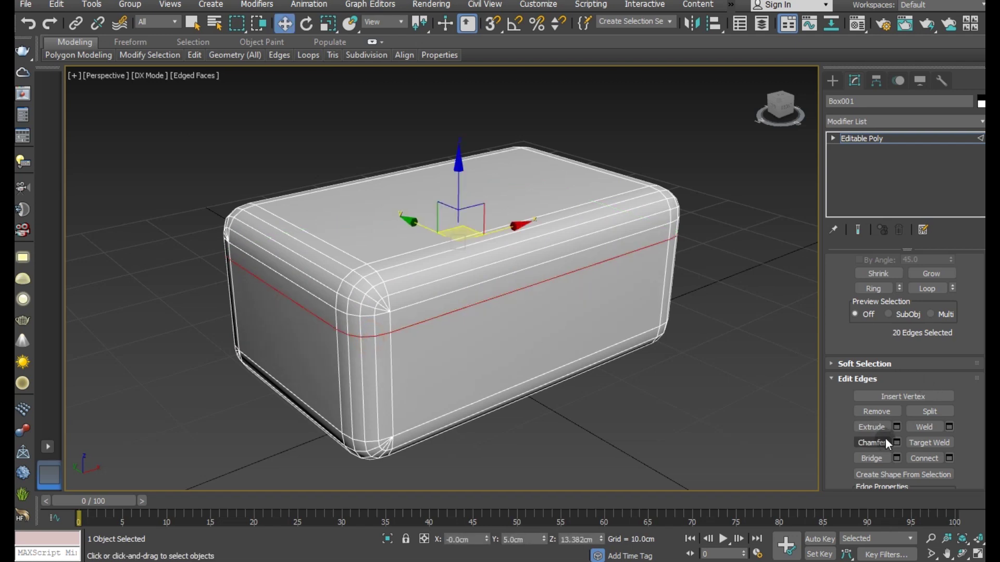
Extrude the loop inward as a groove: height -1.716 cm, width 0.747 cm.
{"action": "left_click", "coordinate": [896, 427]}
{"action": "mouse_move", "coordinate": [453, 284]}
{"action": "left_mouse_down"}
{"action": "mouse_move", "coordinate": [455, 337]}
{"action": "mouse_move", "coordinate": [444, 292]}
{"action": "left_mouse_up"}
{"action": "scroll", "coordinate": [432, 307], "scroll_direction": "up", "scroll_amount": 2}
{"action": "scroll", "coordinate": [432, 307], "scroll_direction": "up", "scroll_amount": 2}
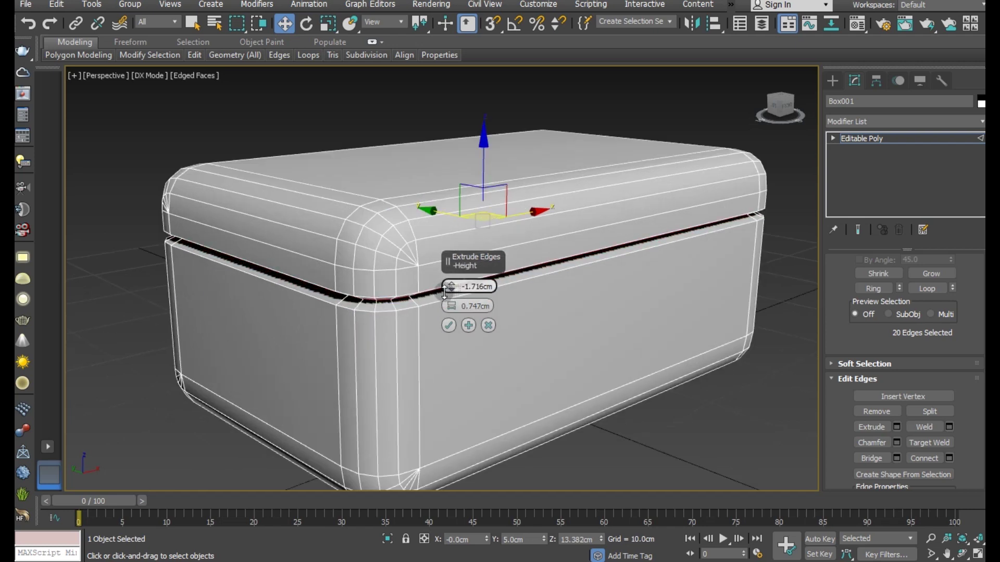
{"action": "left_click", "coordinate": [149, 73]}
{"action": "left_click", "coordinate": [183, 134]}
{"action": "middle_click_drag", "start_coordinate": [237, 177], "coordinate": [242, 173], "text": "alt"}
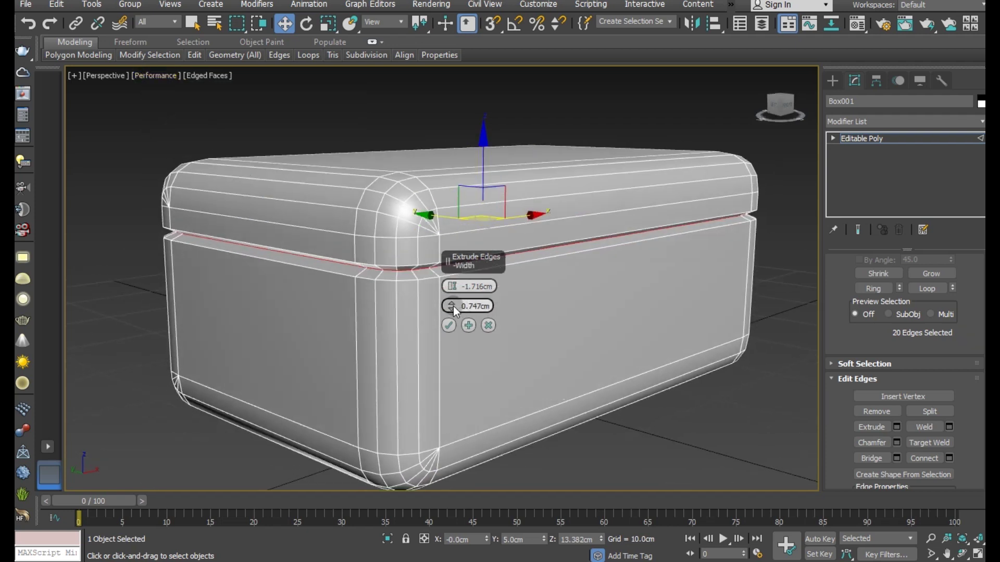
{"action": "left_click", "coordinate": [446, 323]}
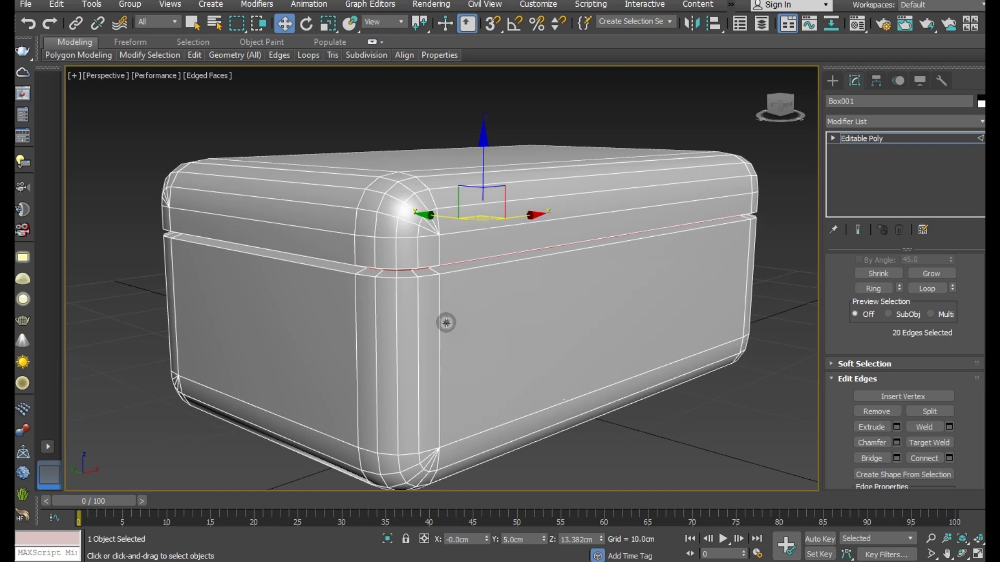
{"action": "left_click_drag", "start_coordinate": [425, 278], "coordinate": [425, 279]}
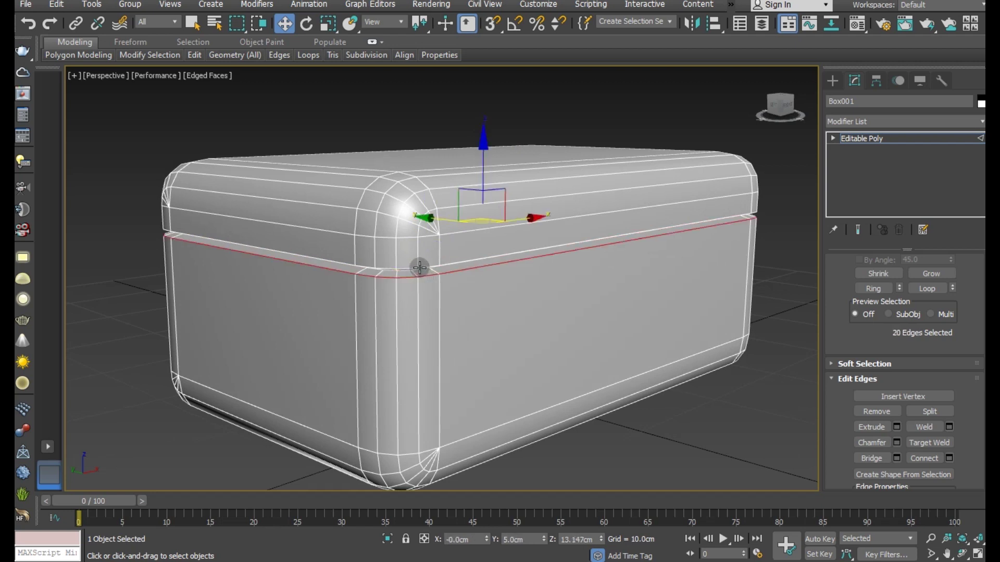
Chamfer the groove edge loops with a thin 0.399 cm support chamfer.
{"action": "double_click", "coordinate": [422, 266], "text": "ctrl"}
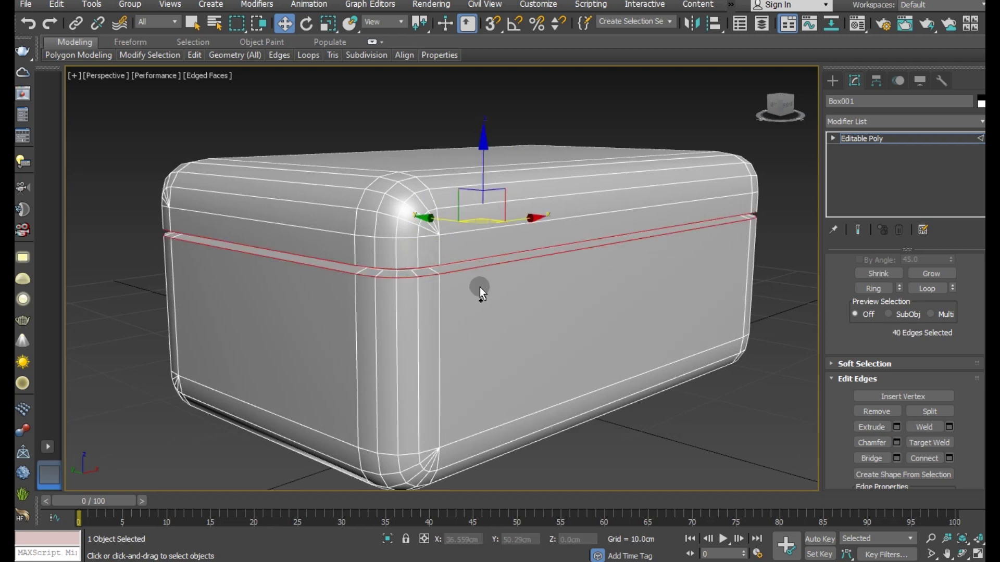
{"action": "left_click", "coordinate": [897, 441]}
{"action": "mouse_move", "coordinate": [452, 304]}
{"action": "left_mouse_down"}
{"action": "mouse_move", "coordinate": [459, 333]}
{"action": "mouse_move", "coordinate": [451, 315]}
{"action": "left_mouse_up"}
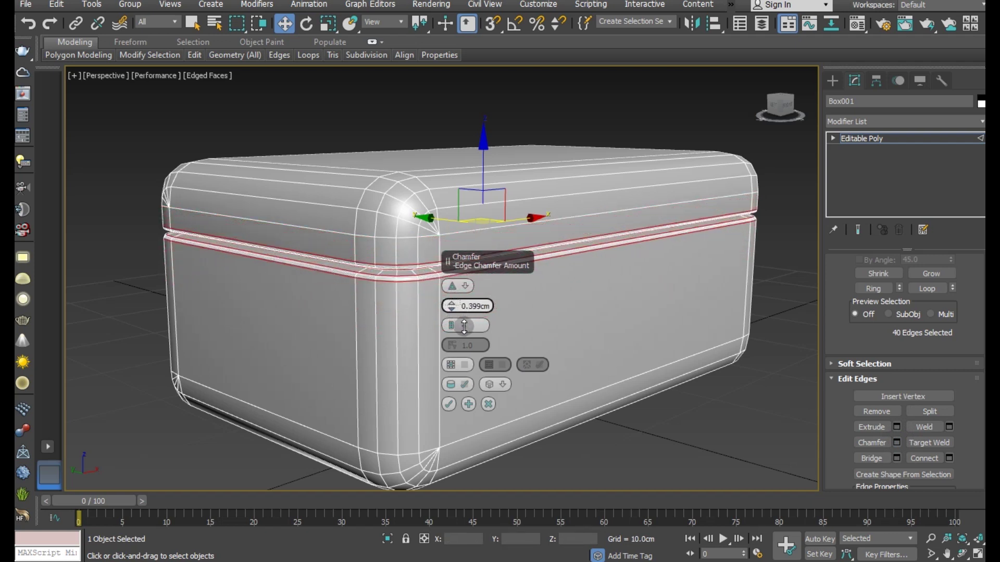
{"action": "left_click", "coordinate": [451, 402]}
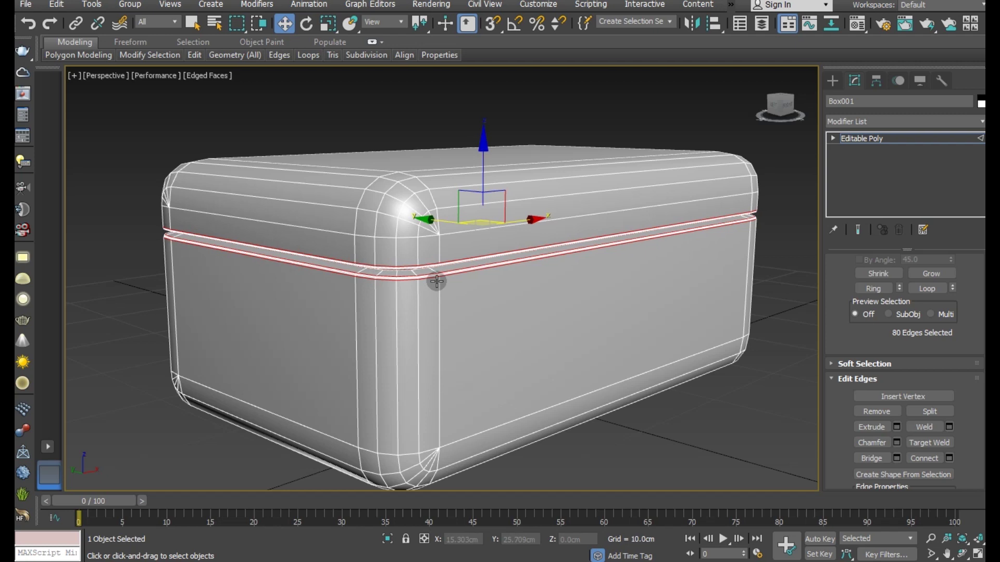
{"action": "scroll", "coordinate": [448, 273], "scroll_direction": "up", "scroll_amount": 1}
{"action": "scroll", "coordinate": [364, 234], "scroll_direction": "up", "scroll_amount": 5}
{"action": "scroll", "coordinate": [359, 224], "scroll_direction": "up", "scroll_amount": 2}
Chamfer the single loop beneath the groove at 0.249 cm.
{"action": "double_click", "coordinate": [361, 221]}
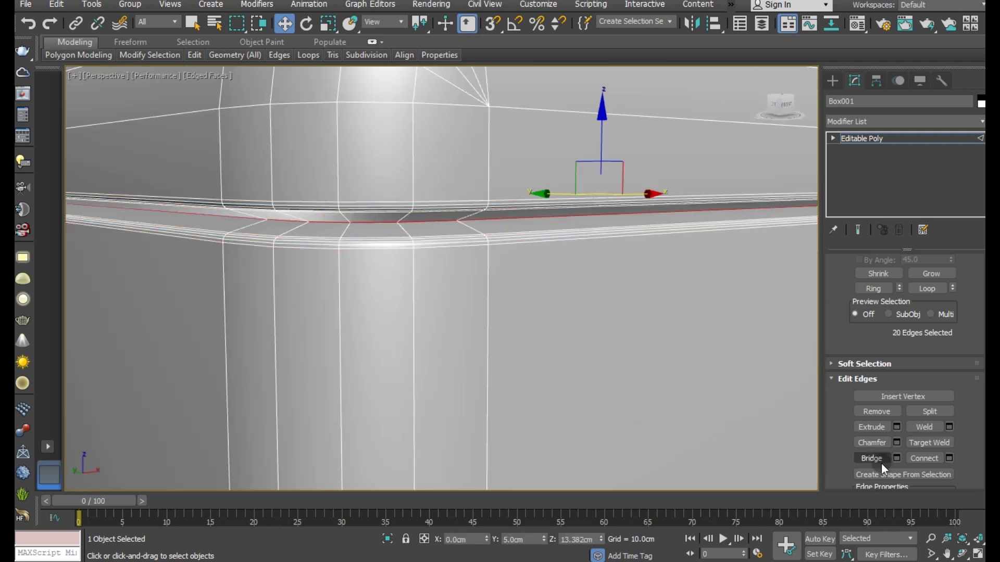
{"action": "left_click", "coordinate": [893, 444]}
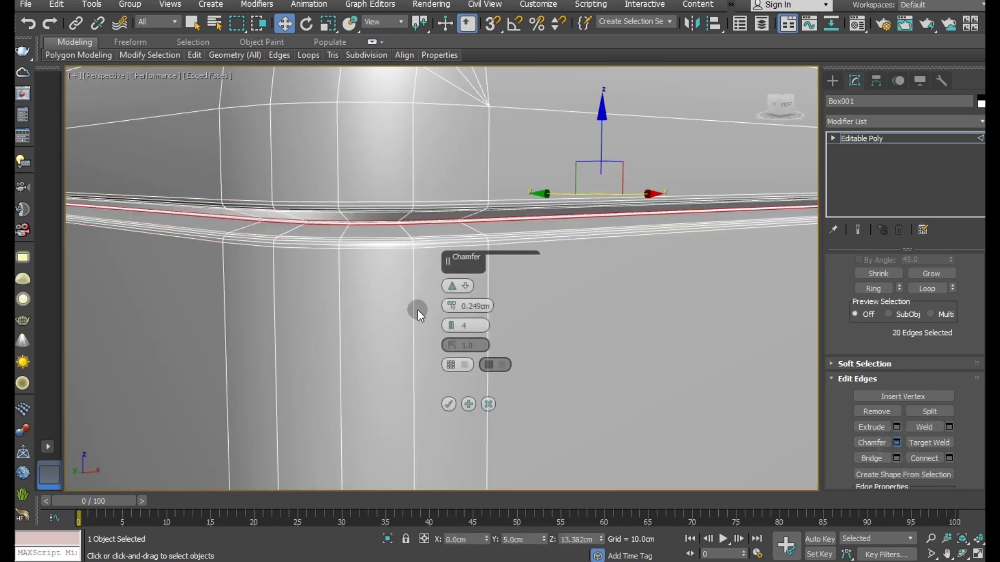
{"action": "left_click", "coordinate": [455, 403]}
{"action": "scroll", "coordinate": [366, 292], "scroll_direction": "down", "scroll_amount": 6}
{"action": "scroll", "coordinate": [468, 323], "scroll_direction": "down", "scroll_amount": 2}
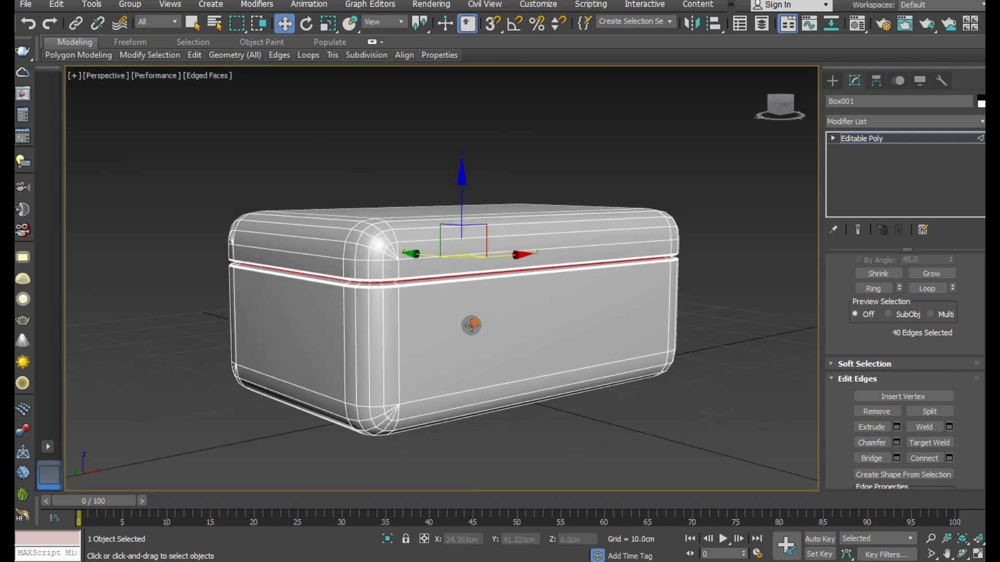
{"action": "scroll", "coordinate": [449, 343], "scroll_direction": "down", "scroll_amount": 1}
{"action": "middle_click_drag", "start_coordinate": [450, 344], "coordinate": [416, 161], "text": "alt"}
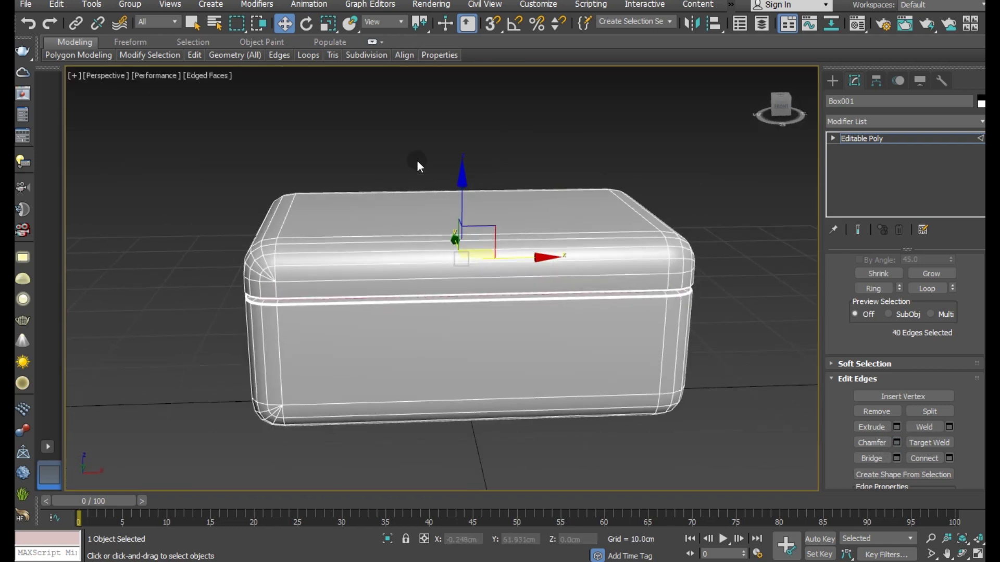
Connect the lengthwise edge ring with several new vertical loops.
{"action": "left_click", "coordinate": [412, 367], "text": "ctrl"}
{"action": "middle_click_drag", "start_coordinate": [396, 369], "coordinate": [424, 376], "text": "alt"}
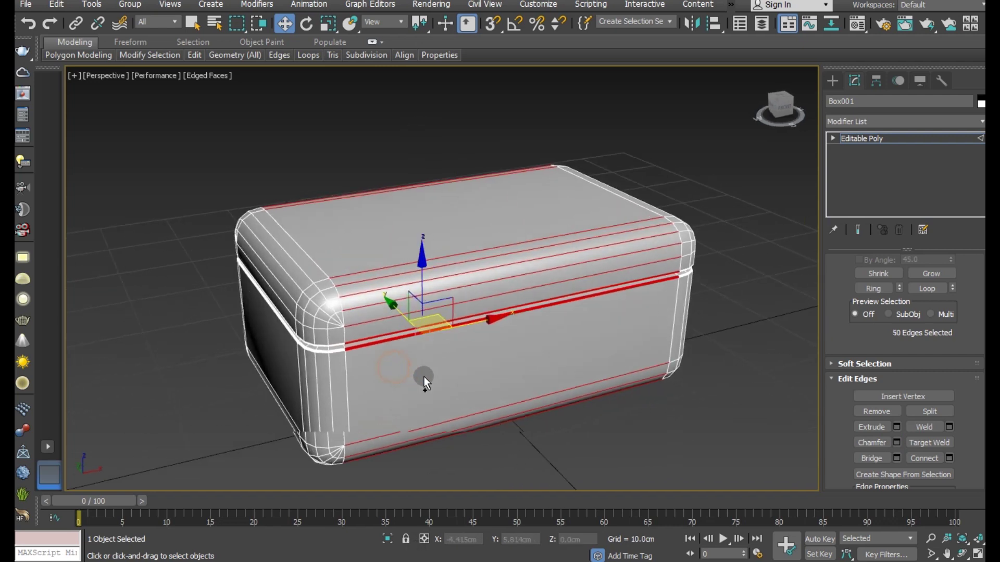
{"action": "left_click", "coordinate": [946, 457]}
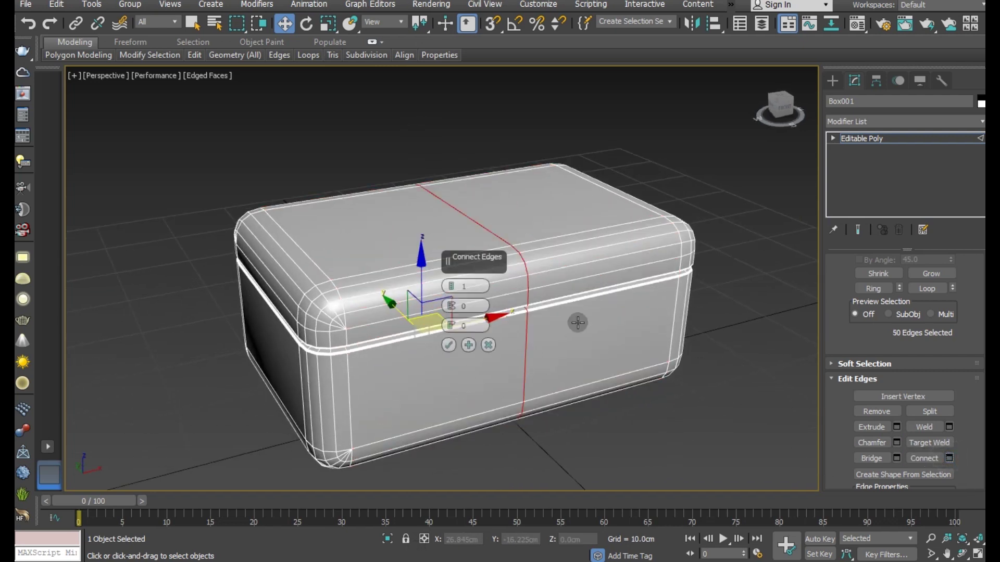
{"action": "left_click_drag", "start_coordinate": [450, 283], "coordinate": [437, 154]}
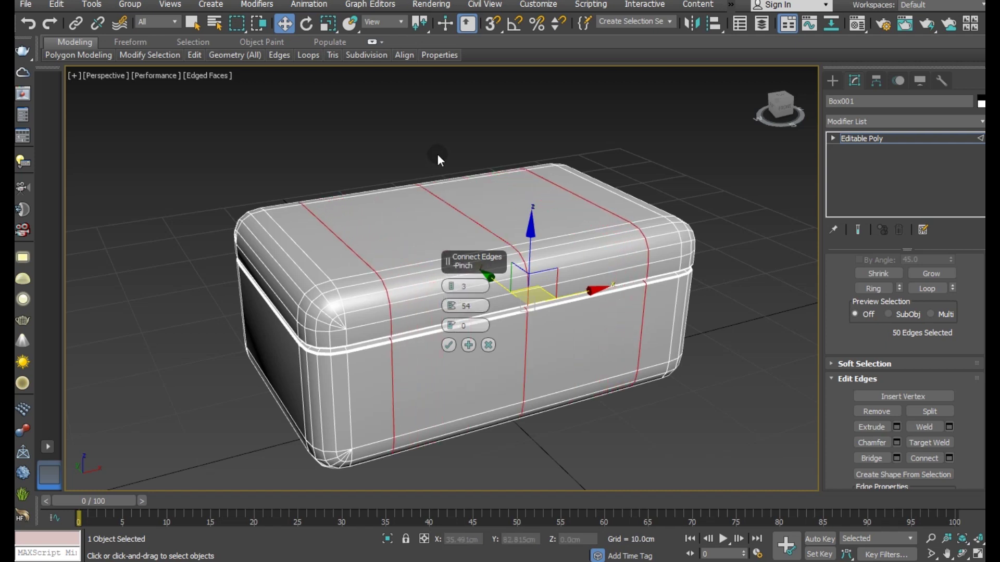
{"action": "left_click", "coordinate": [453, 344]}
{"action": "mouse_move", "coordinate": [468, 297]}
{"action": "middle_mouse_down", "text": "alt"}
{"action": "mouse_move", "coordinate": [446, 312]}
{"action": "mouse_move", "coordinate": [423, 306]}
{"action": "middle_mouse_up", "text": "alt"}
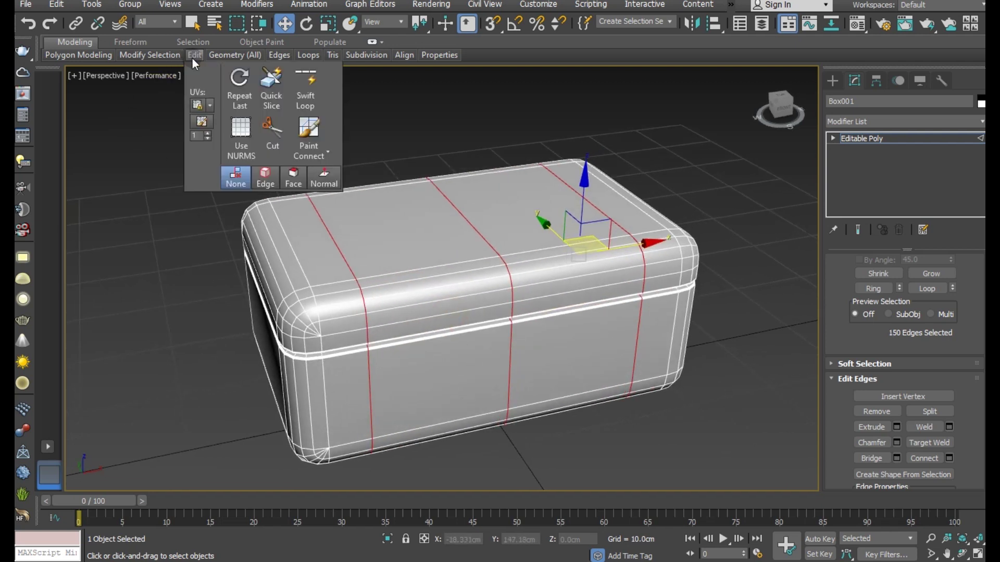
Add three more vertical SwiftLoop edge loops across the box.
{"action": "left_click", "coordinate": [318, 104]}
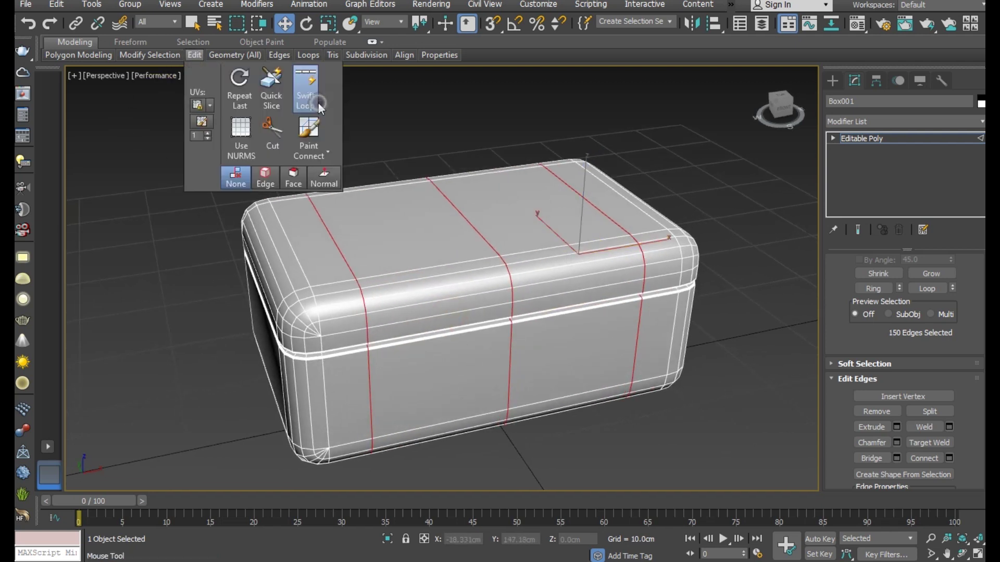
{"action": "left_click", "coordinate": [402, 312]}
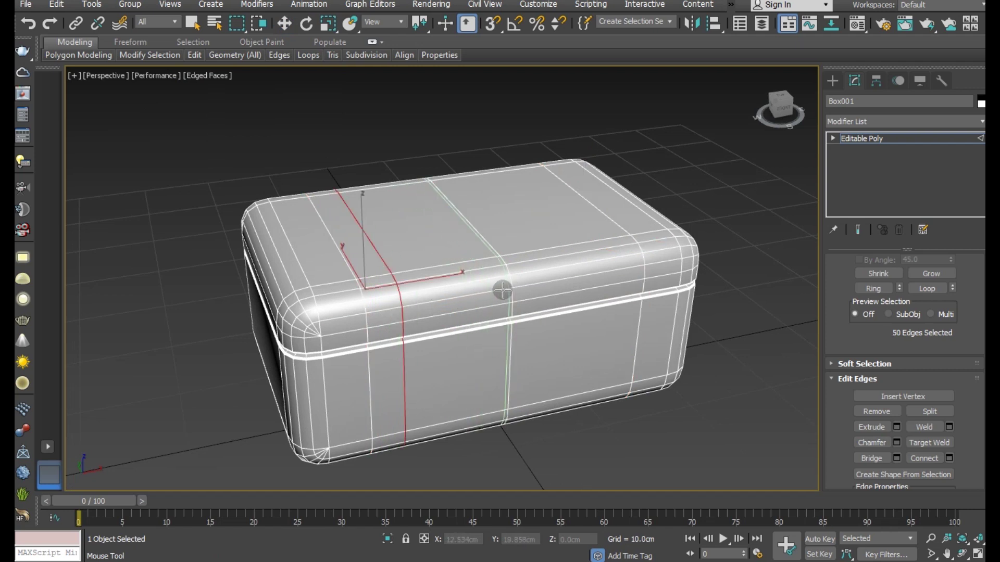
{"action": "left_click", "coordinate": [482, 288]}
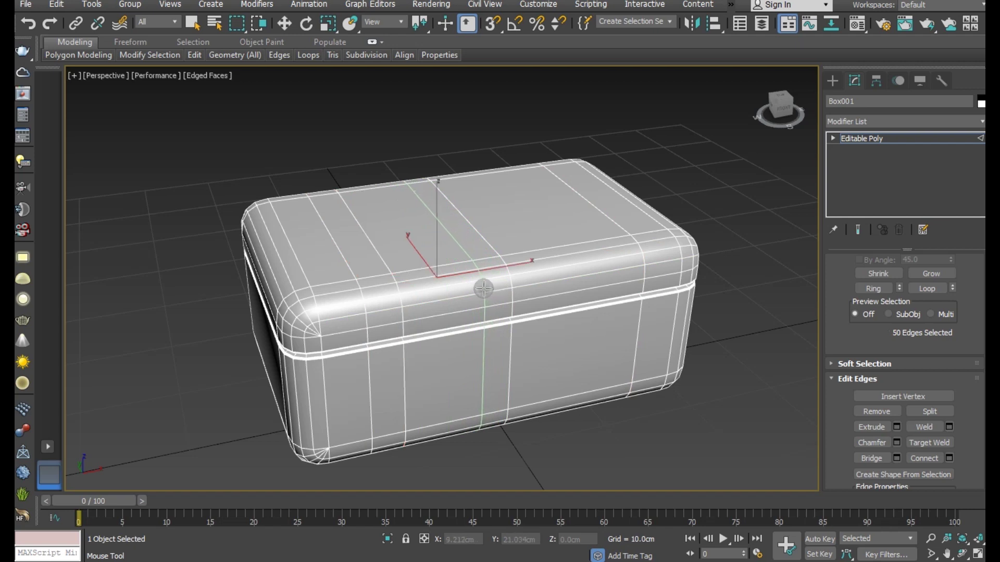
{"action": "left_click", "coordinate": [617, 280]}
{"action": "key", "text": "w"}
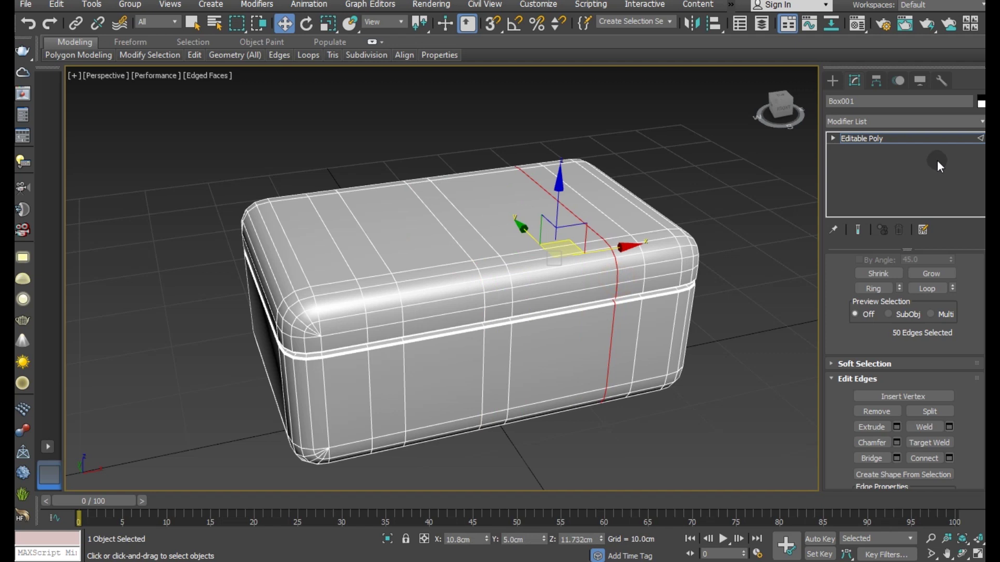
{"action": "scroll", "coordinate": [890, 271], "scroll_direction": "up", "scroll_amount": 2}
Select four polygons along the lid's front edge.
{"action": "left_click", "coordinate": [919, 277]}
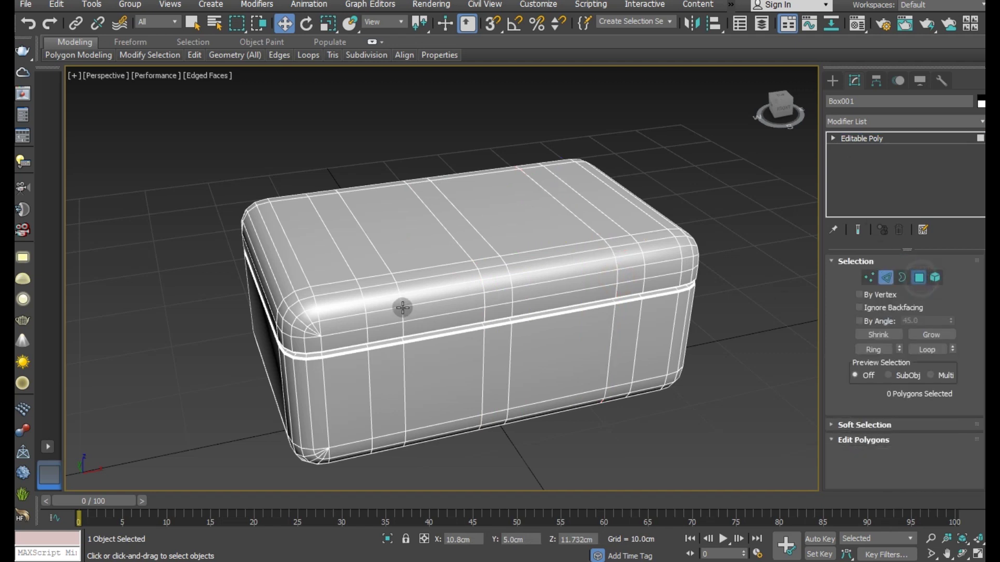
{"action": "scroll", "coordinate": [374, 301], "scroll_direction": "up", "scroll_amount": 4}
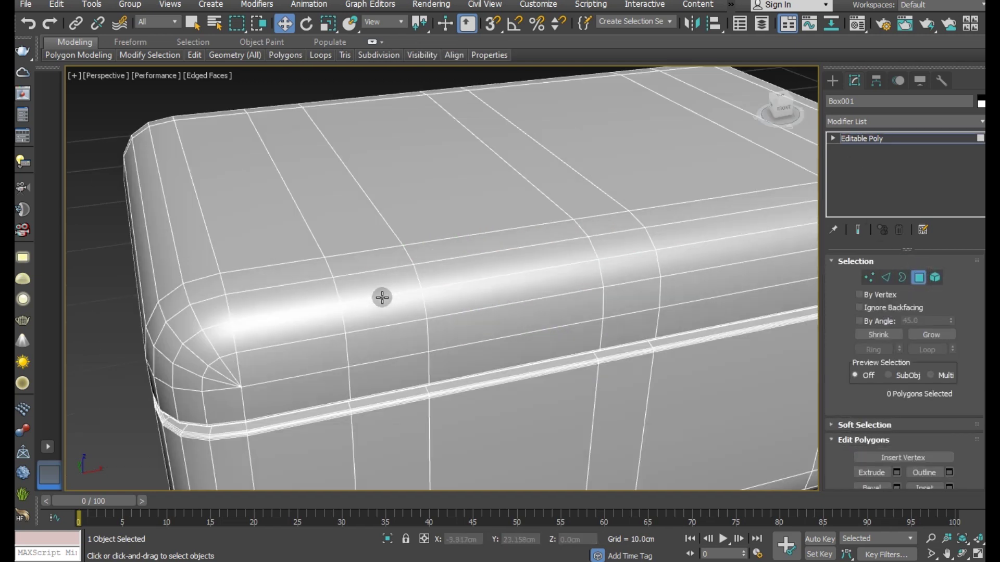
{"action": "left_click", "coordinate": [369, 323]}
{"action": "mouse_move", "coordinate": [368, 320]}
{"action": "middle_mouse_down", "text": "alt"}
{"action": "mouse_move", "coordinate": [408, 324]}
{"action": "mouse_move", "coordinate": [390, 317]}
{"action": "middle_mouse_up", "text": "alt"}
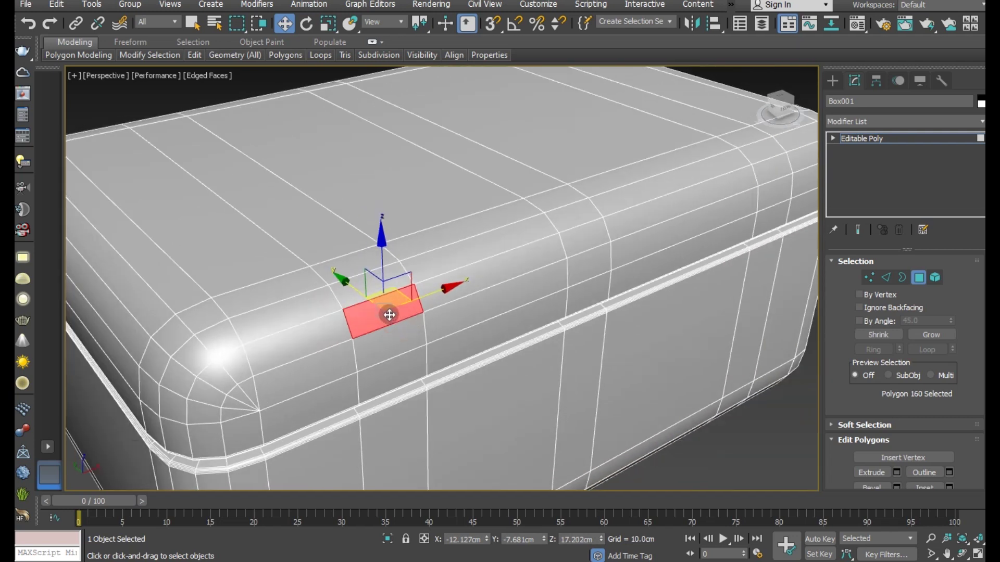
{"action": "left_click", "coordinate": [365, 296], "text": "ctrl"}
{"action": "scroll", "coordinate": [368, 316], "scroll_direction": "down", "scroll_amount": 3}
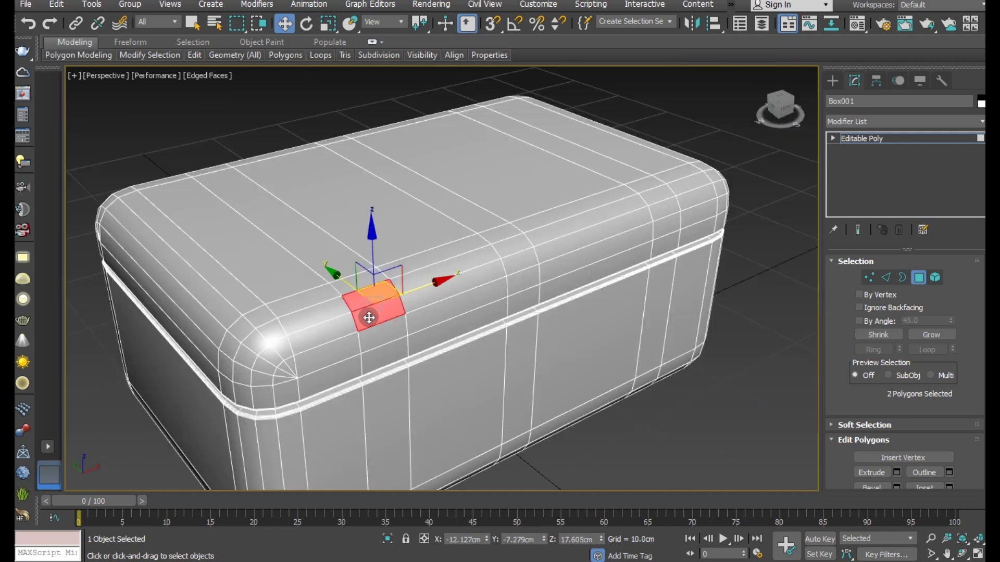
{"action": "left_click", "coordinate": [380, 333], "text": "ctrl"}
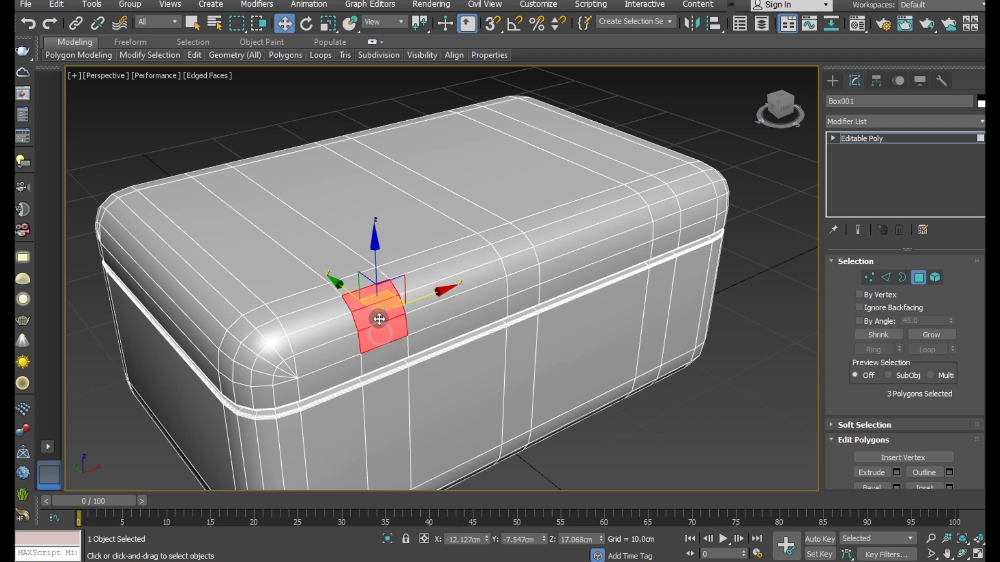
{"action": "left_click", "coordinate": [359, 282], "text": "ctrl"}
{"action": "scroll", "coordinate": [942, 470], "scroll_direction": "down", "scroll_amount": 1}
Inset the four polygons by 0.7 cm and extrude them -2.318 cm inward.
{"action": "left_click", "coordinate": [948, 468]}
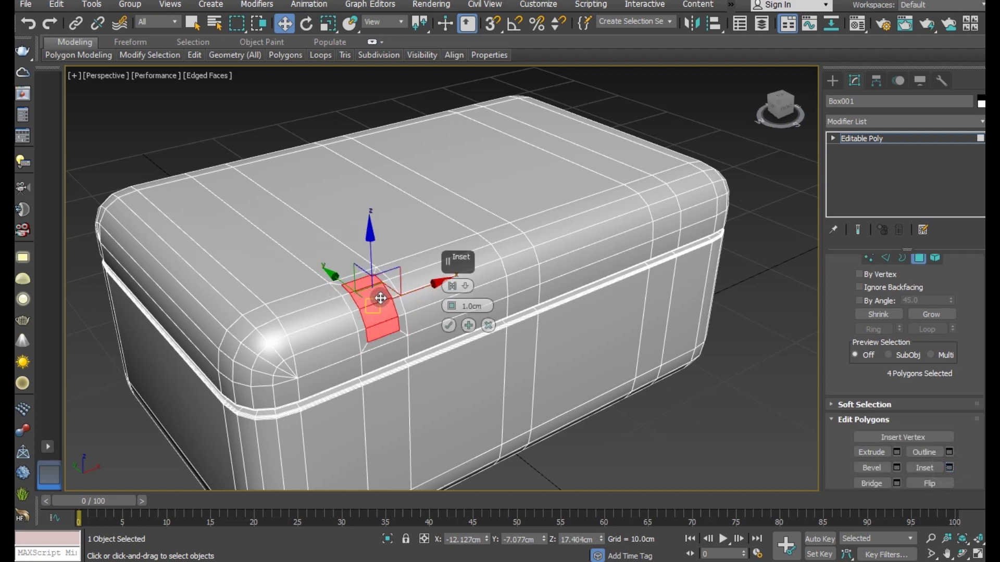
{"action": "left_click_drag", "start_coordinate": [451, 308], "coordinate": [454, 321]}
{"action": "left_click", "coordinate": [453, 323]}
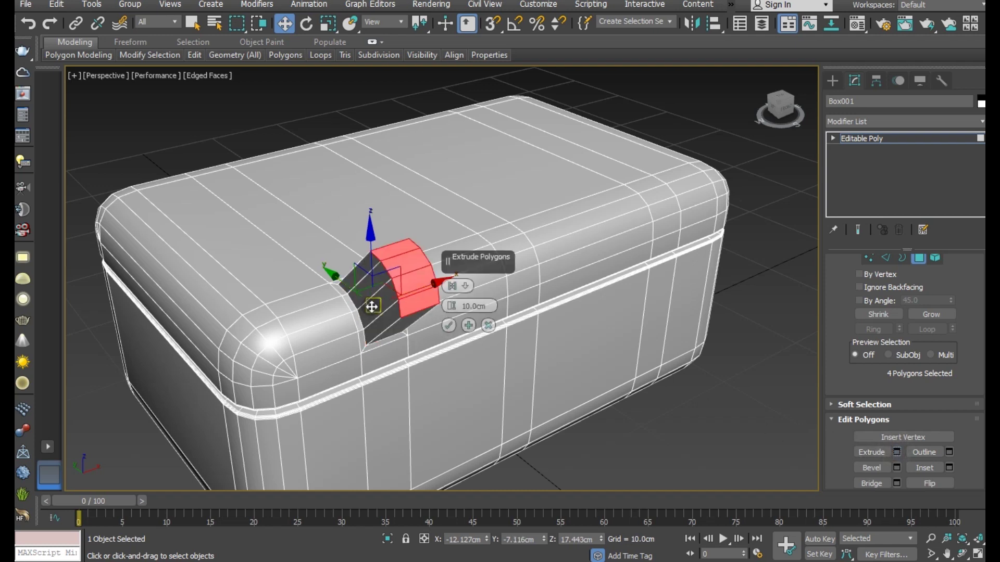
{"action": "left_click_drag", "start_coordinate": [457, 307], "coordinate": [453, 348]}
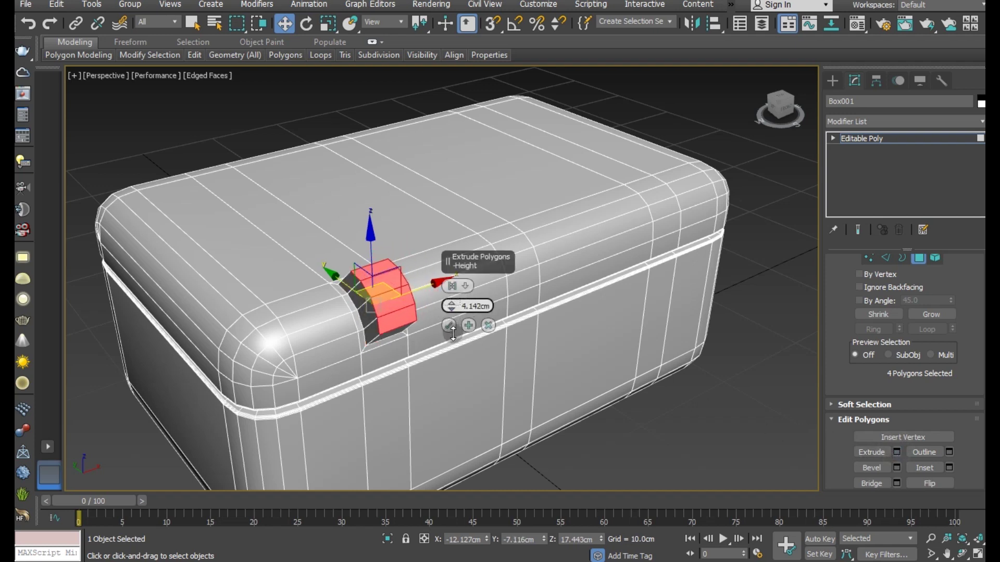
{"action": "left_click_drag", "start_coordinate": [453, 348], "coordinate": [452, 364]}
{"action": "scroll", "coordinate": [379, 306], "scroll_direction": "up", "scroll_amount": 3}
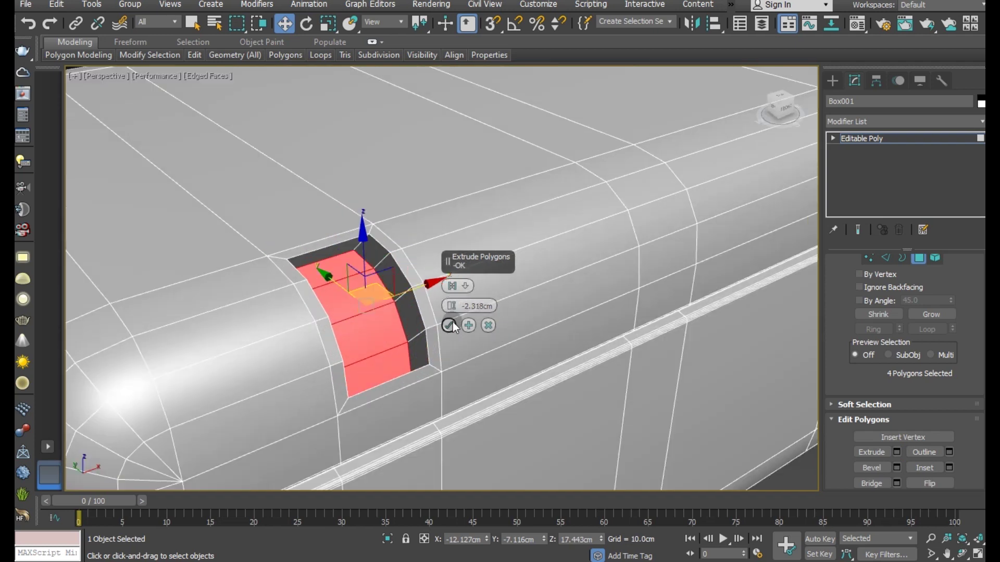
{"action": "left_click", "coordinate": [448, 326]}
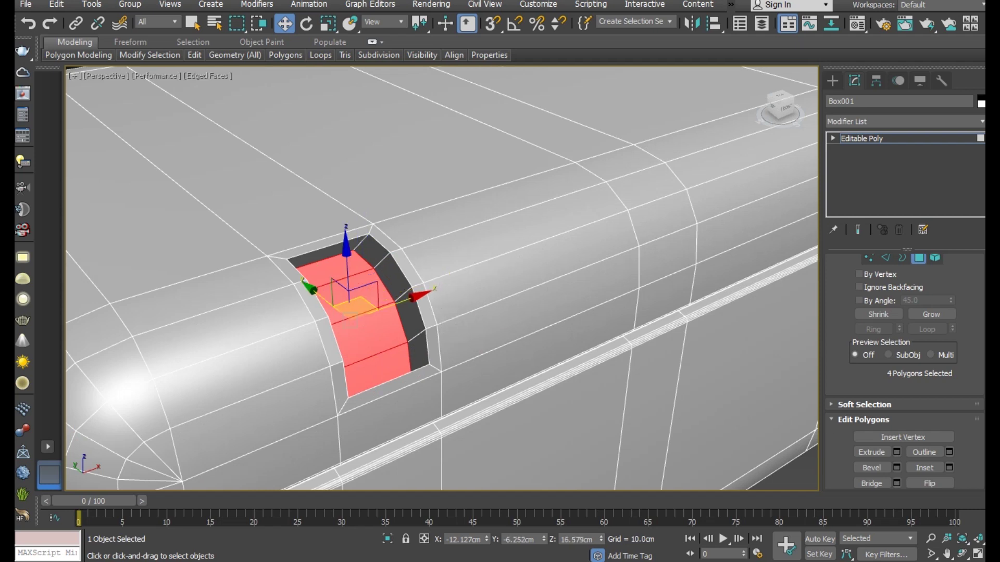
Add a thinner inset border inside the recess.
{"action": "left_click", "coordinate": [948, 468]}
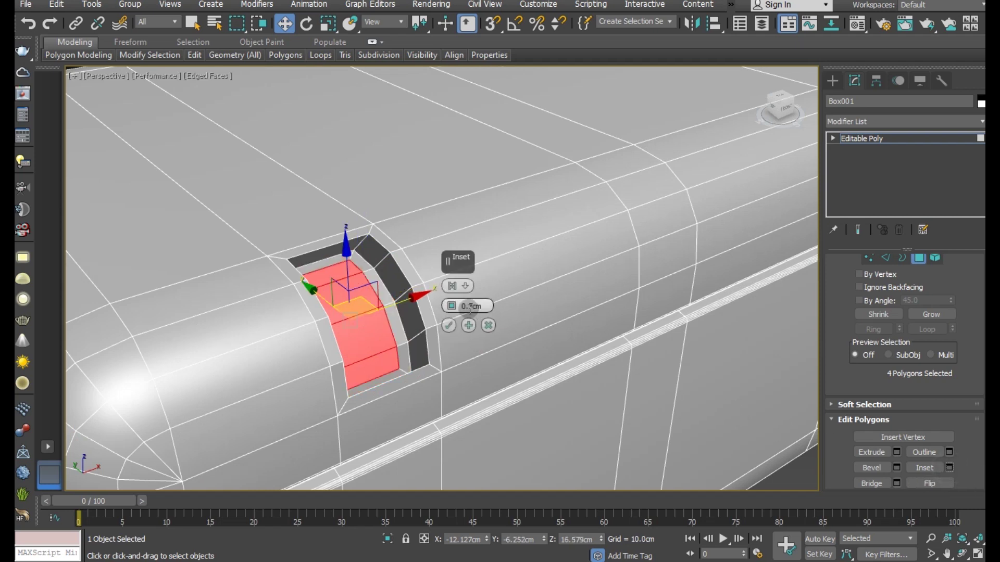
{"action": "left_click_drag", "start_coordinate": [450, 306], "coordinate": [452, 307]}
{"action": "left_click", "coordinate": [450, 323]}
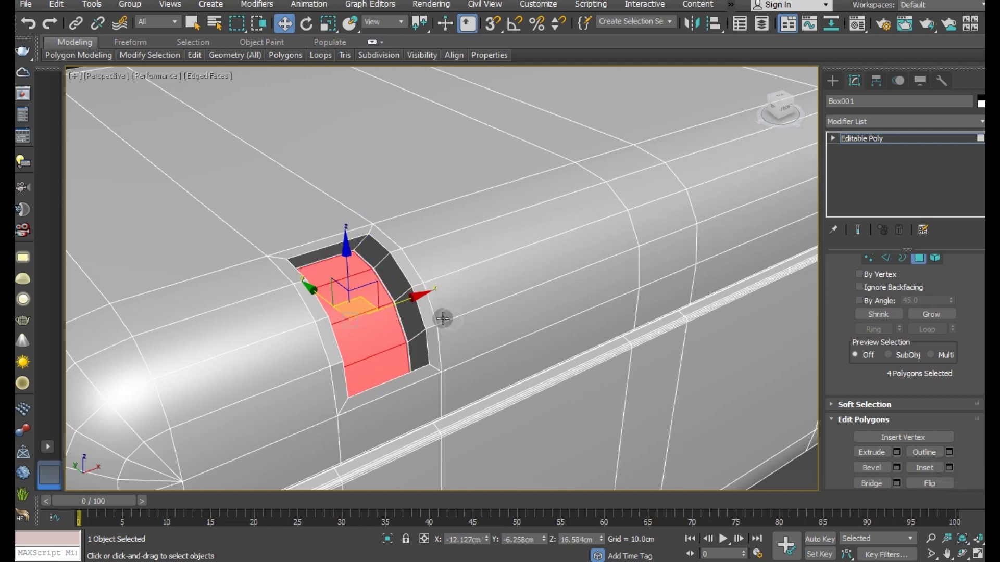
{"action": "scroll", "coordinate": [439, 319], "scroll_direction": "down", "scroll_amount": 5}
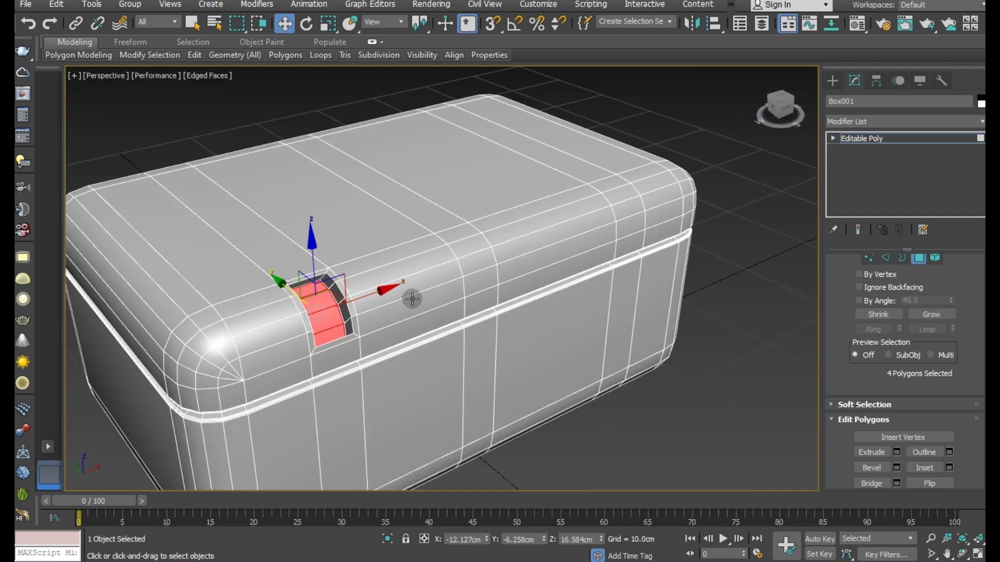
{"action": "left_click", "coordinate": [480, 285]}
Grow a selection at the second slot, then undo back to the earlier selection.
{"action": "left_click", "coordinate": [474, 257], "text": "ctrl"}
{"action": "left_click", "coordinate": [463, 237], "text": "ctrl"}
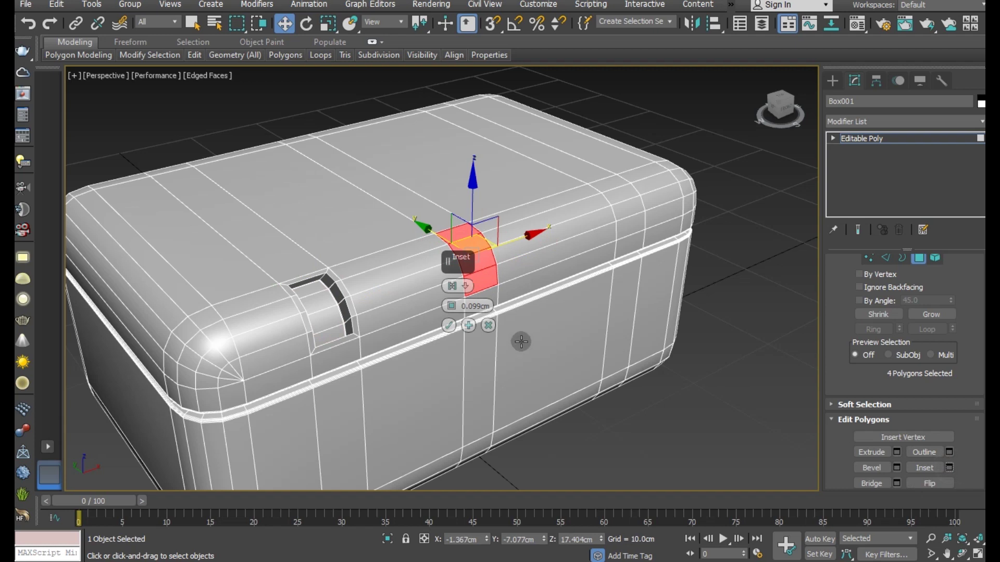
{"action": "left_click", "coordinate": [488, 326]}
{"action": "left_click", "coordinate": [24, 17]}
{"action": "left_click", "coordinate": [24, 18]}
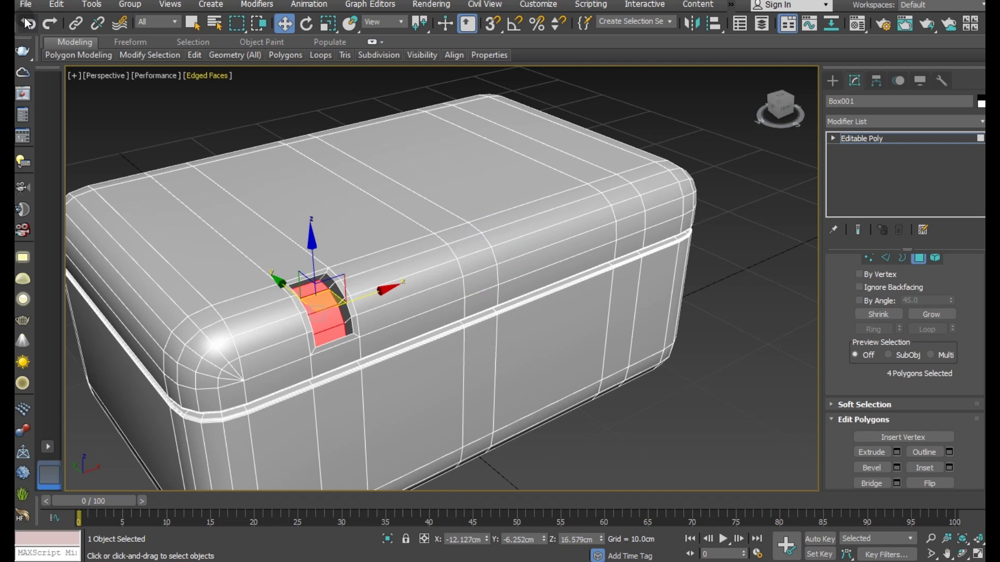
Inset the middle slot's four polygons by 0.7 cm and recess them.
{"action": "left_click", "coordinate": [473, 279]}
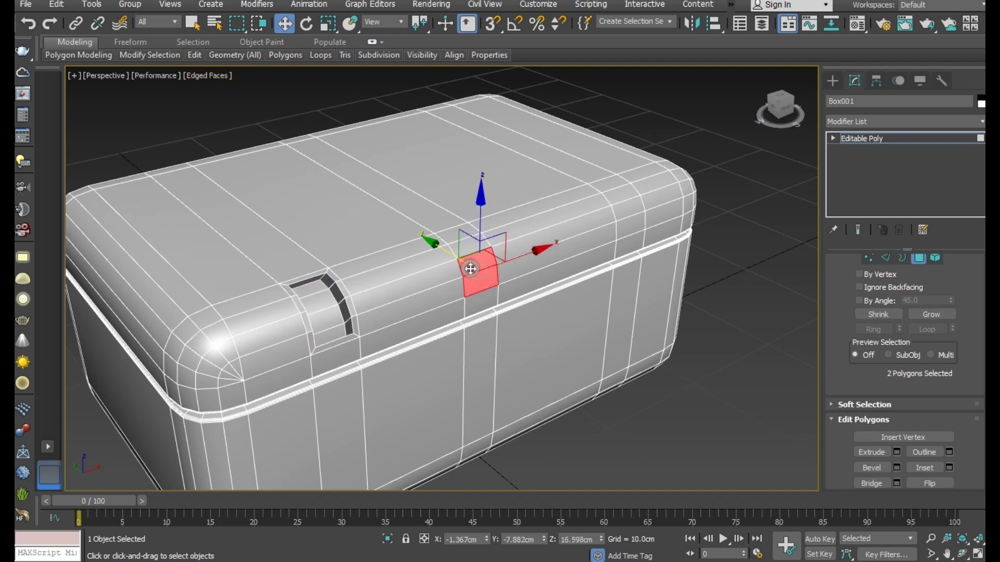
{"action": "left_click", "coordinate": [466, 244], "text": "ctrl"}
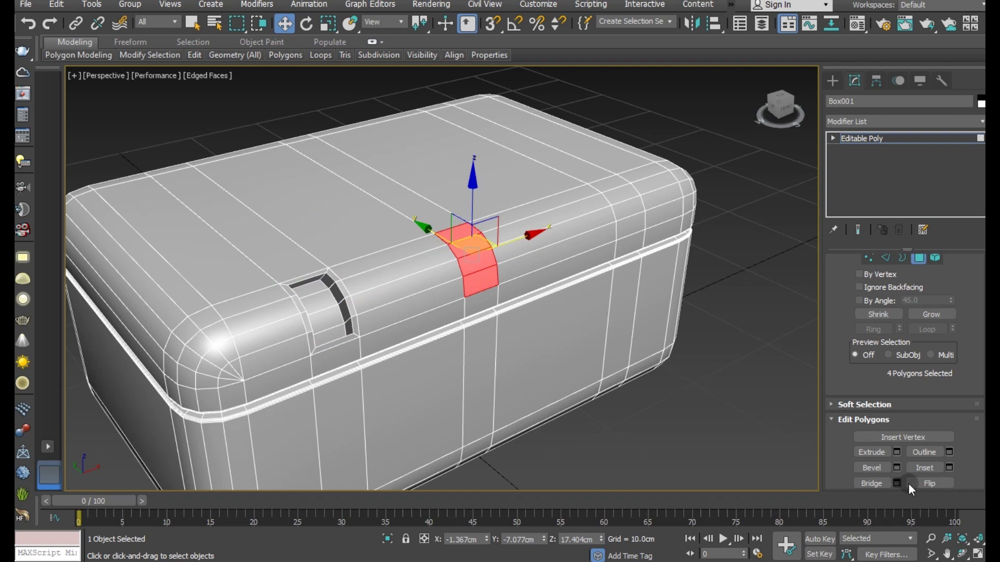
{"action": "left_click", "coordinate": [949, 466]}
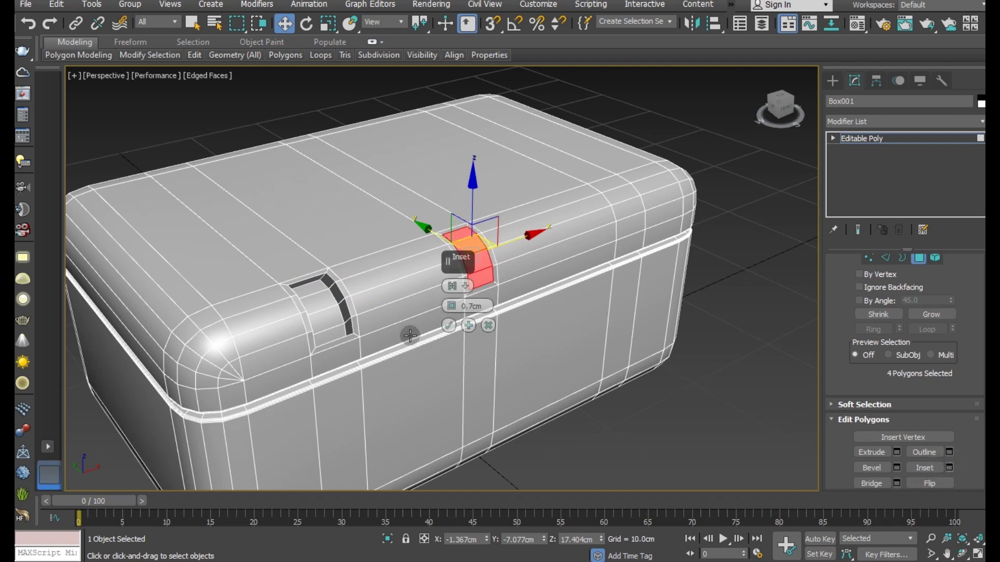
{"action": "left_click", "coordinate": [446, 326]}
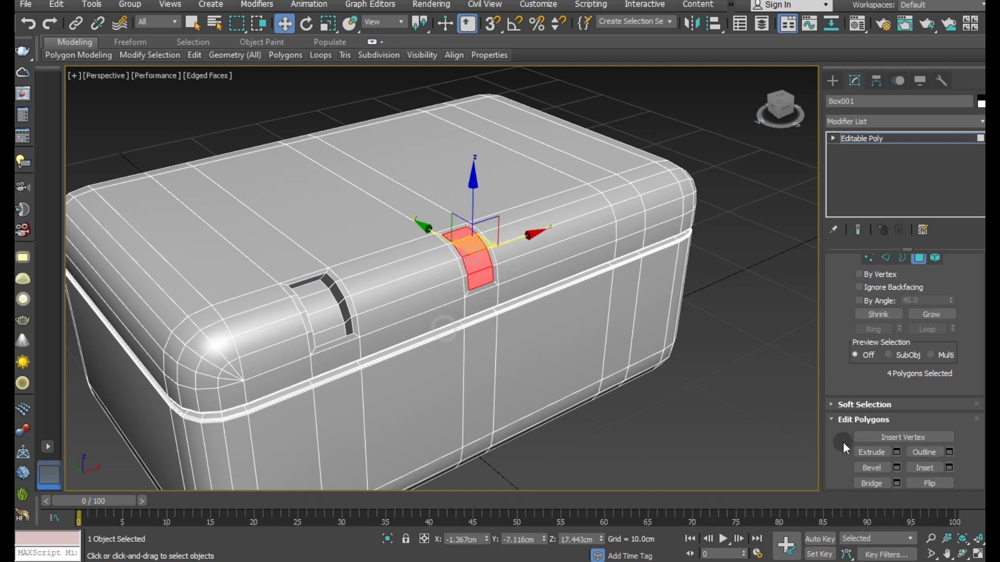
{"action": "left_click", "coordinate": [901, 451]}
{"action": "left_click", "coordinate": [446, 329]}
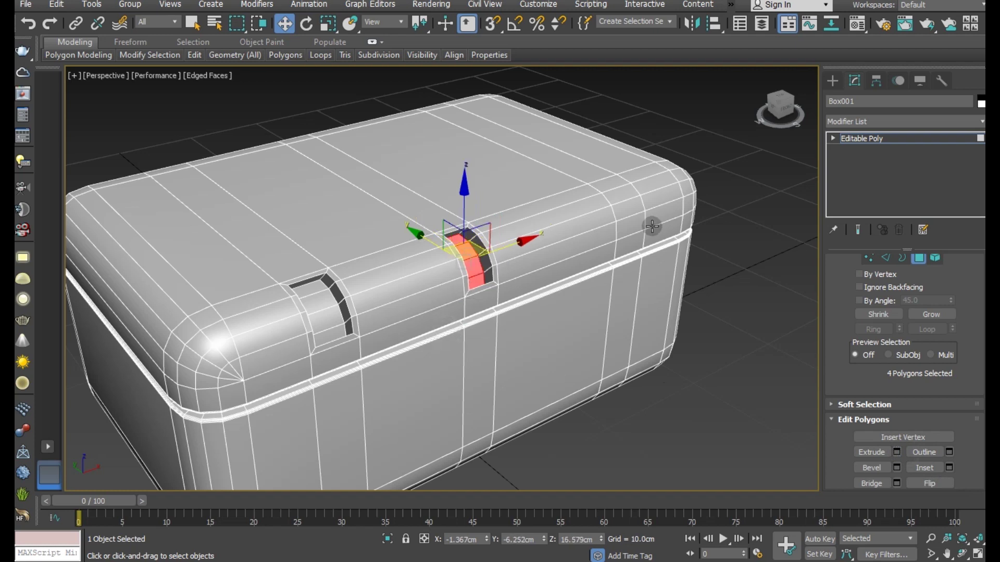
Inset and recess the strap slot faces at the lid's right corner.
{"action": "left_click", "coordinate": [628, 223]}
{"action": "left_click", "coordinate": [627, 187], "text": "ctrl"}
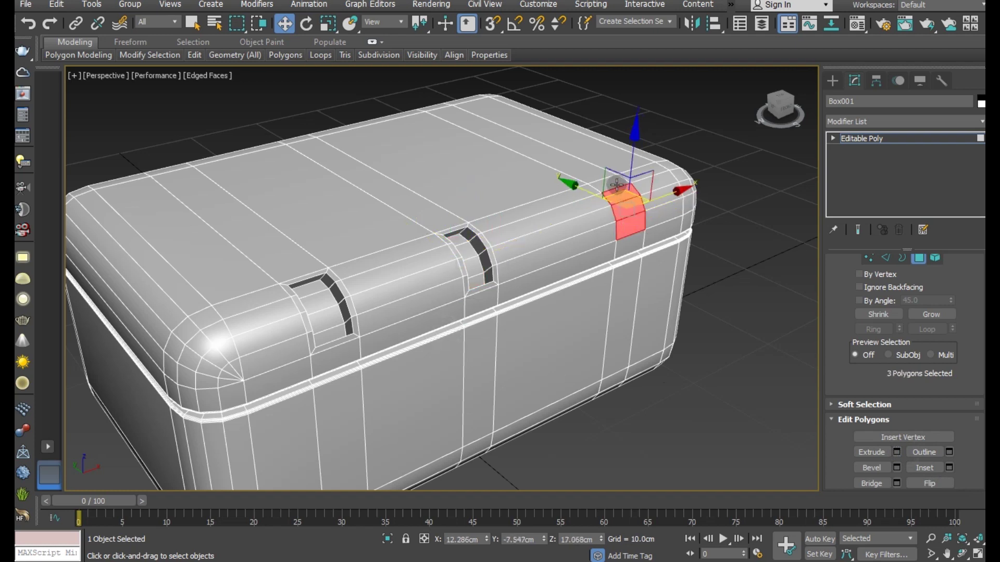
{"action": "left_click", "coordinate": [950, 468]}
{"action": "left_click", "coordinate": [446, 326]}
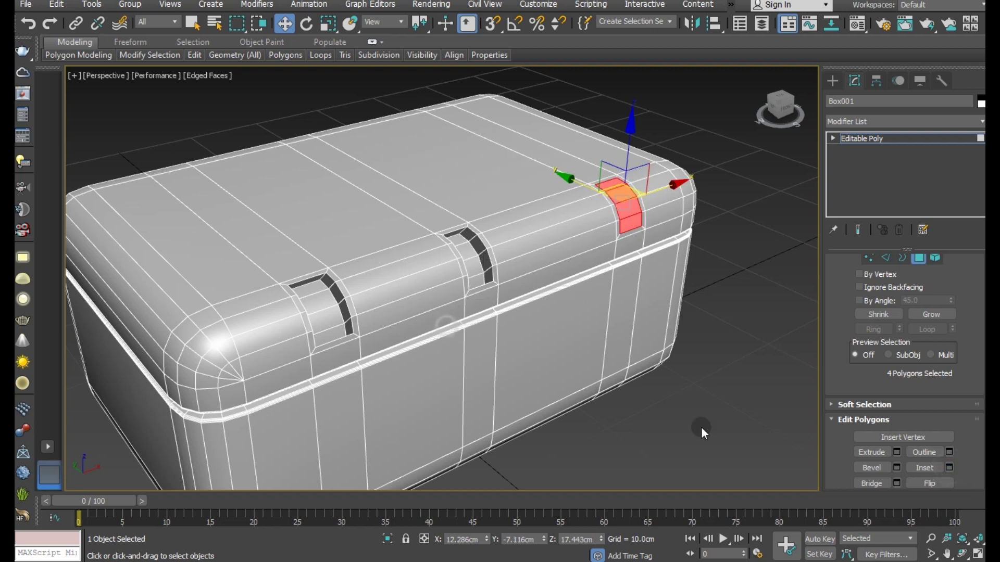
{"action": "left_click", "coordinate": [894, 451]}
{"action": "left_click", "coordinate": [452, 324]}
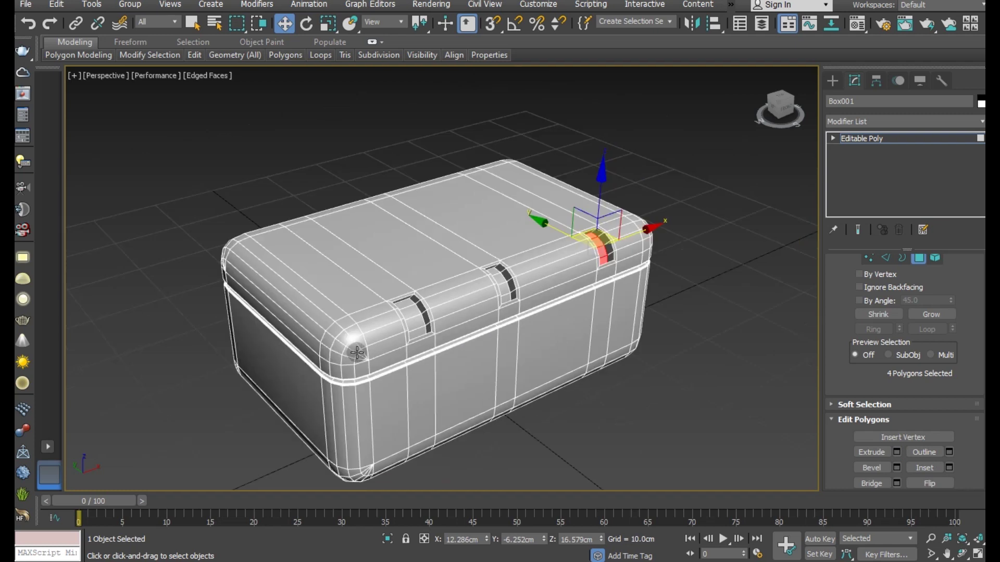
{"action": "scroll", "coordinate": [389, 357], "scroll_direction": "up", "scroll_amount": 2}
{"action": "scroll", "coordinate": [450, 280], "scroll_direction": "up", "scroll_amount": 2}
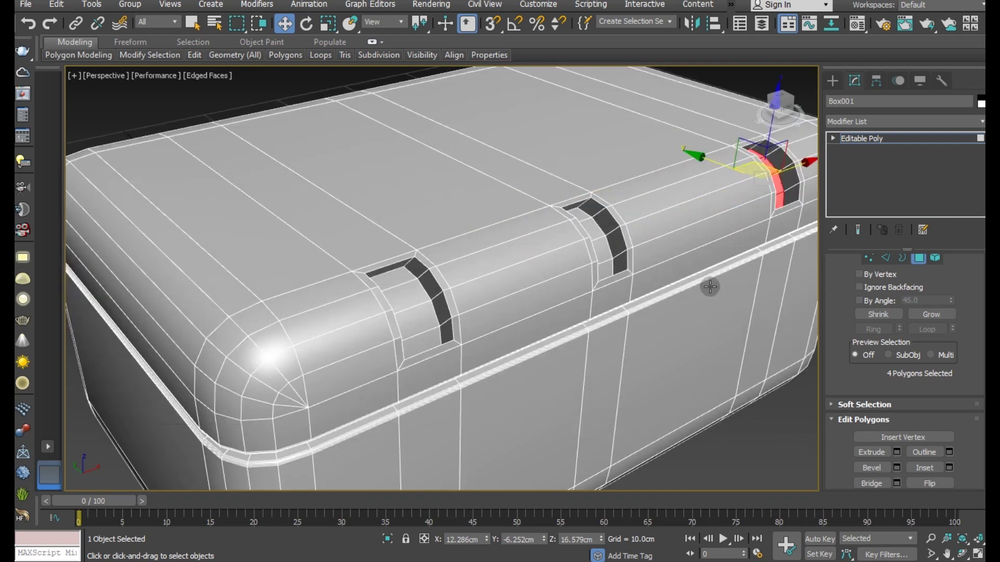
Add the middle and left strap slot faces to the polygon selection.
{"action": "left_click", "coordinate": [885, 257]}
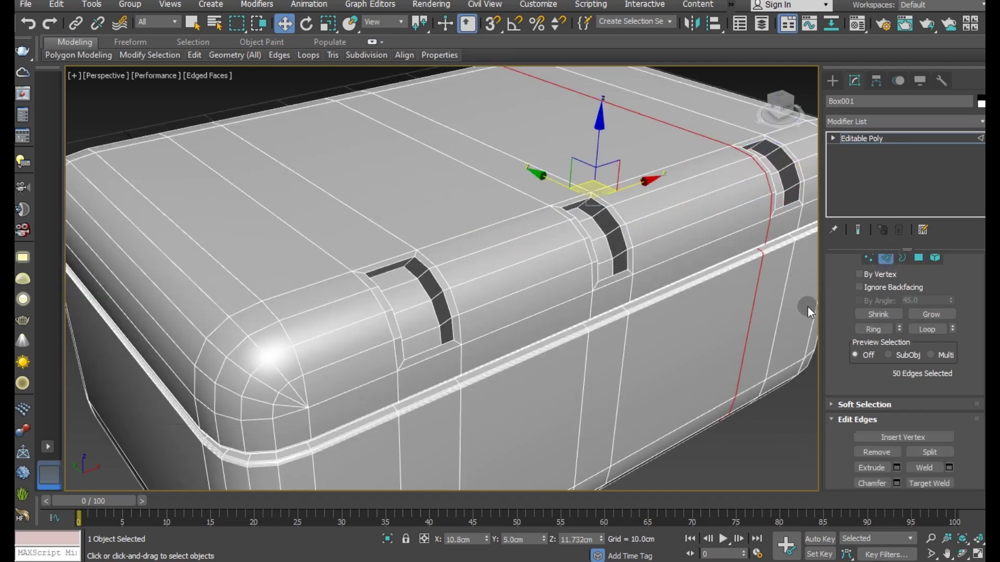
{"action": "middle_click_drag", "start_coordinate": [810, 308], "coordinate": [630, 432], "text": "alt"}
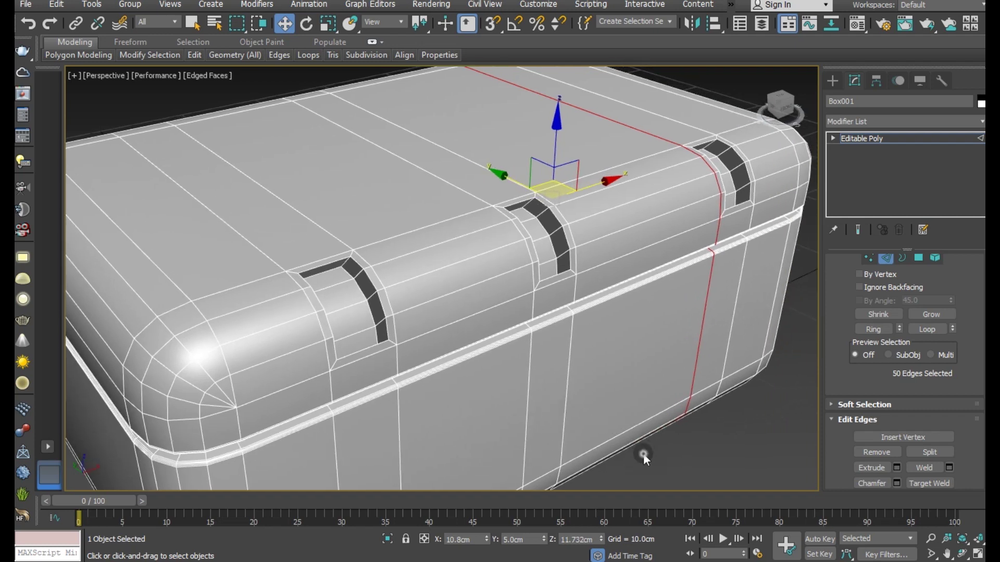
{"action": "left_click", "coordinate": [643, 453]}
{"action": "left_click", "coordinate": [916, 260]}
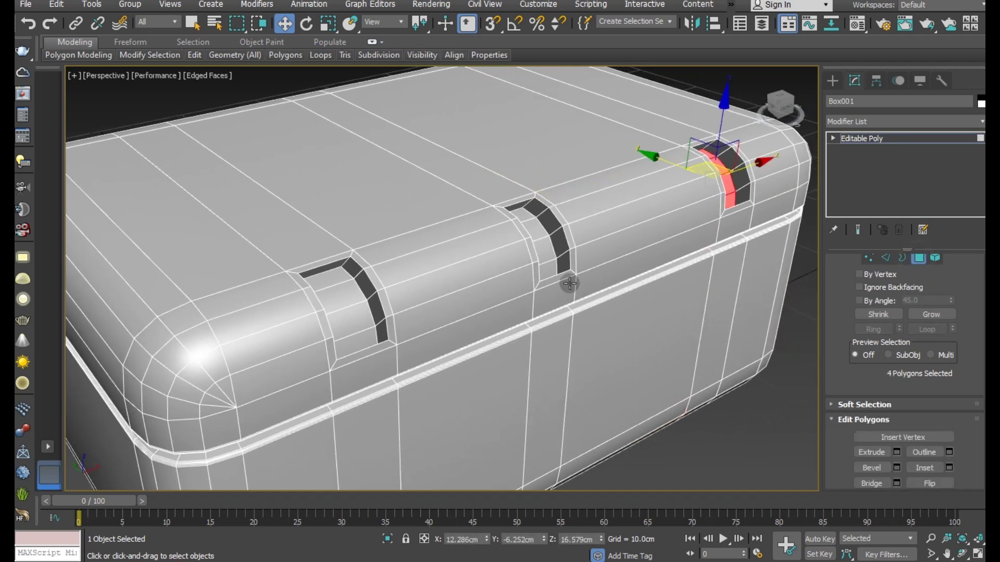
{"action": "left_click", "coordinate": [551, 261], "text": "ctrl"}
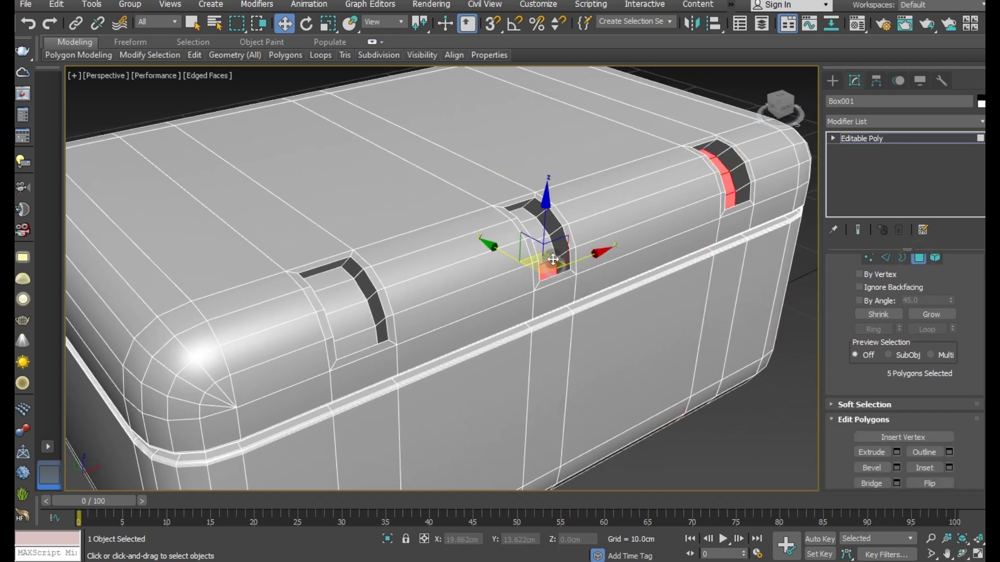
{"action": "left_click", "coordinate": [535, 232], "text": "ctrl"}
{"action": "left_click", "coordinate": [529, 216], "text": "ctrl"}
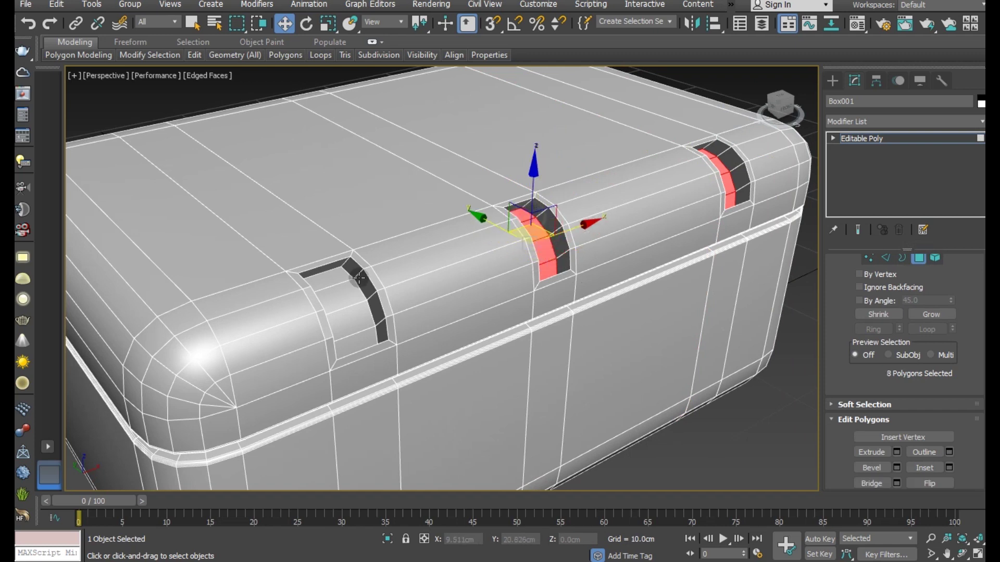
{"action": "left_click", "coordinate": [328, 277], "text": "ctrl"}
{"action": "left_click", "coordinate": [337, 301], "text": "ctrl"}
{"action": "left_click", "coordinate": [343, 319], "text": "ctrl"}
{"action": "left_click", "coordinate": [354, 341], "text": "ctrl"}
Apply a 0.0 cm inset to the selected strap faces.
{"action": "left_click", "coordinate": [948, 467]}
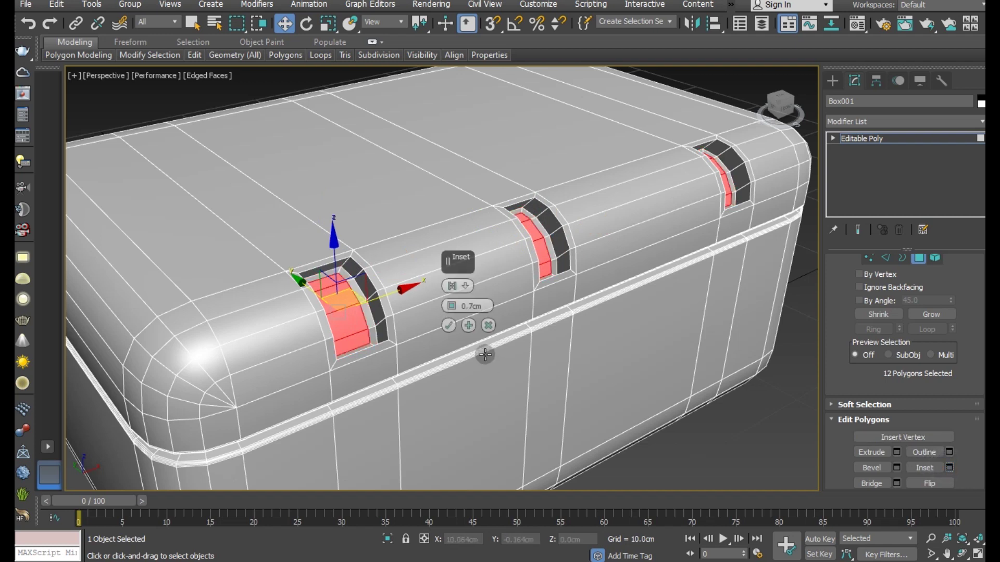
{"action": "left_click_drag", "start_coordinate": [456, 309], "coordinate": [459, 312]}
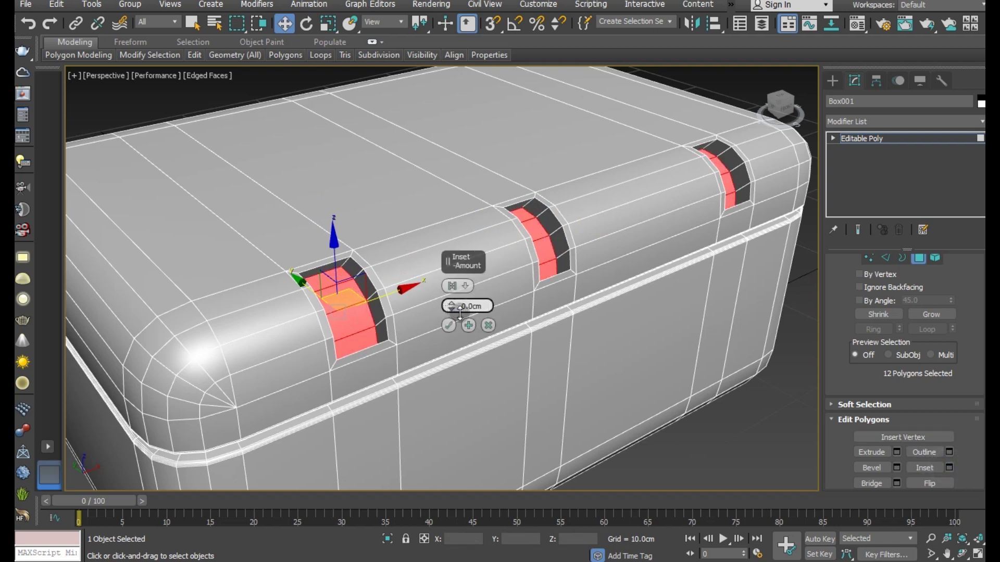
{"action": "left_click", "coordinate": [448, 325]}
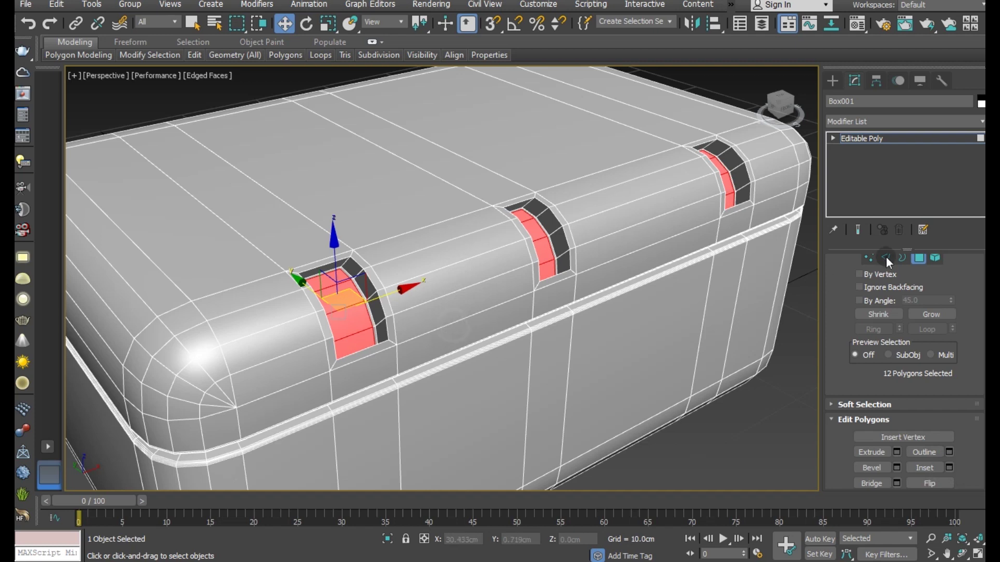
Chamfer the edge loops around the left, middle and right strap slots at 0.249 cm, 4 segments.
{"action": "key", "text": "2"}
{"action": "double_click", "coordinate": [363, 350]}
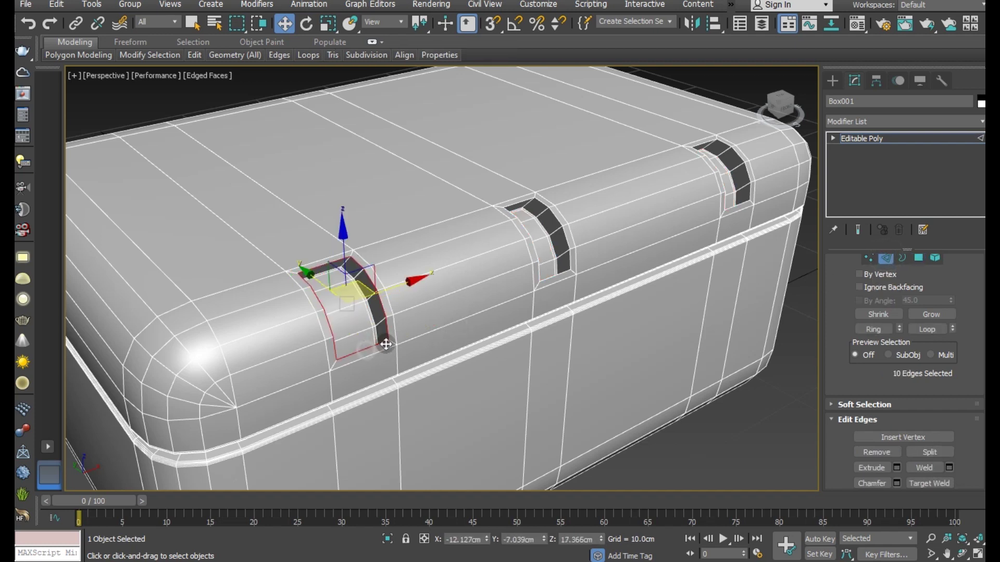
{"action": "double_click", "coordinate": [545, 279], "text": "ctrl"}
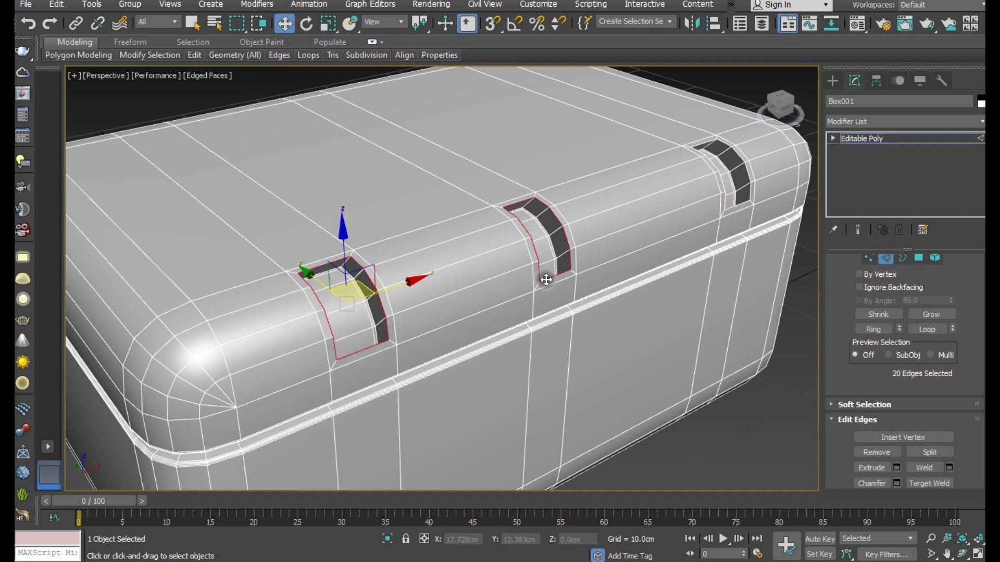
{"action": "double_click", "coordinate": [736, 204], "text": "ctrl"}
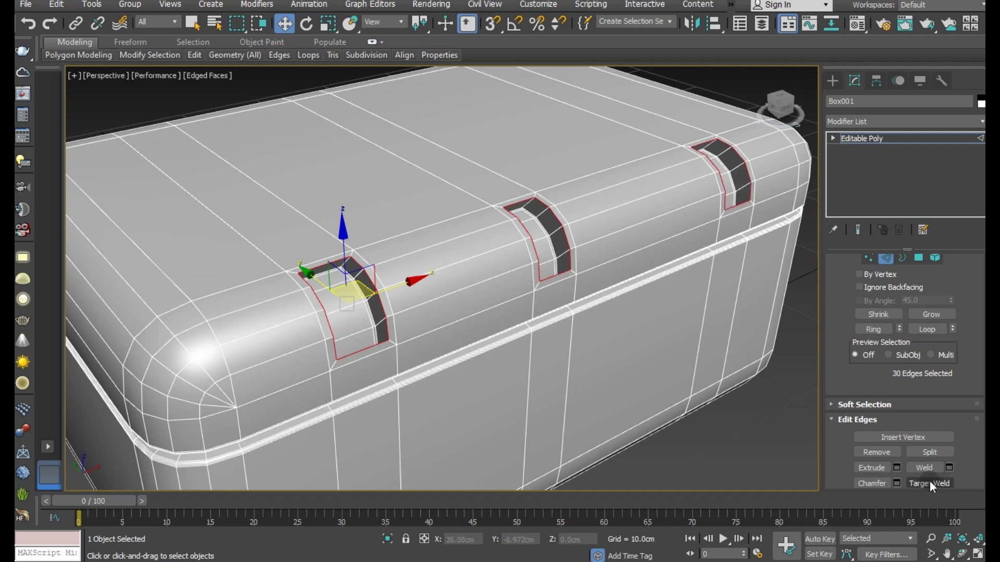
{"action": "key", "text": "ctrl+shift+c"}
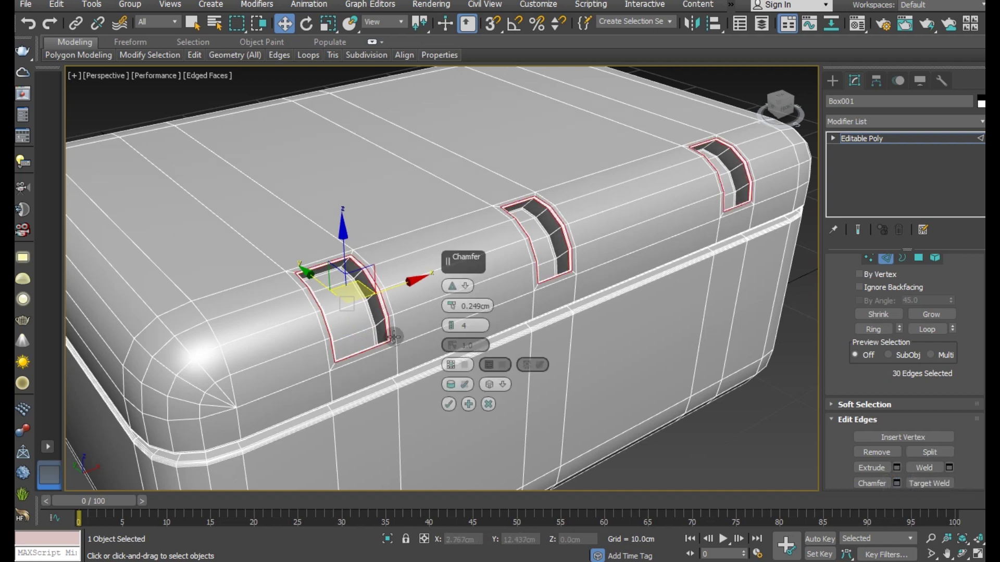
{"action": "scroll", "coordinate": [427, 369], "scroll_direction": "down", "scroll_amount": 2}
{"action": "left_click", "coordinate": [449, 404]}
{"action": "scroll", "coordinate": [450, 315], "scroll_direction": "down", "scroll_amount": 4}
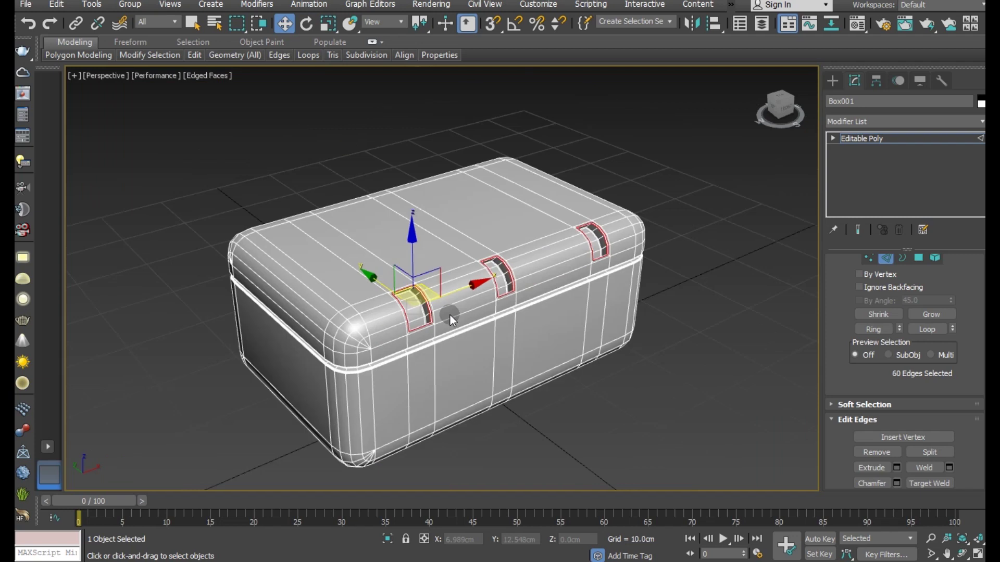
{"action": "middle_click_drag", "start_coordinate": [468, 361], "coordinate": [500, 359], "text": "alt"}
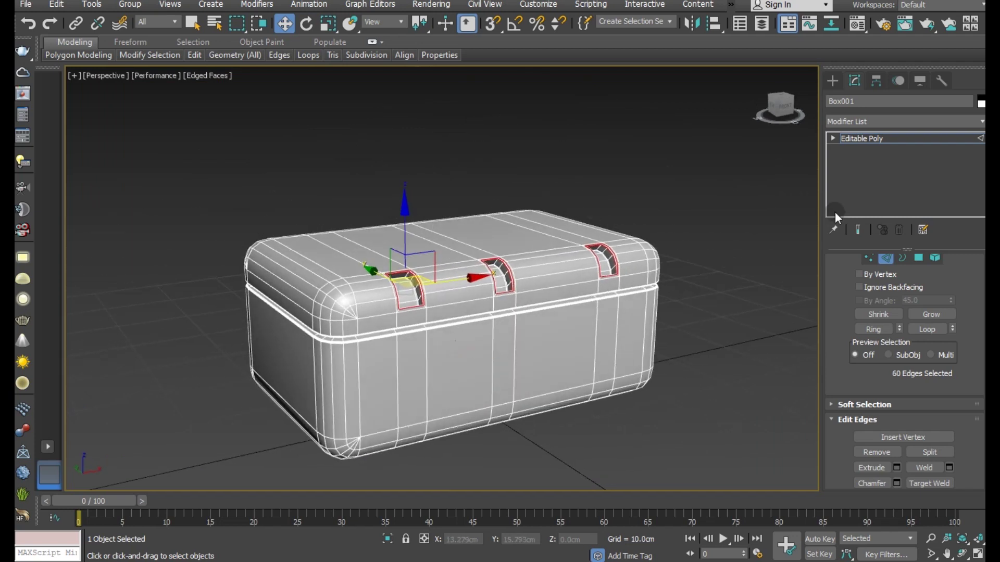
{"action": "left_click", "coordinate": [874, 141]}
Add a TurboSmooth modifier with 2 iterations to Box001, then reselect Editable Poly in the stack.
{"action": "left_click", "coordinate": [904, 121]}
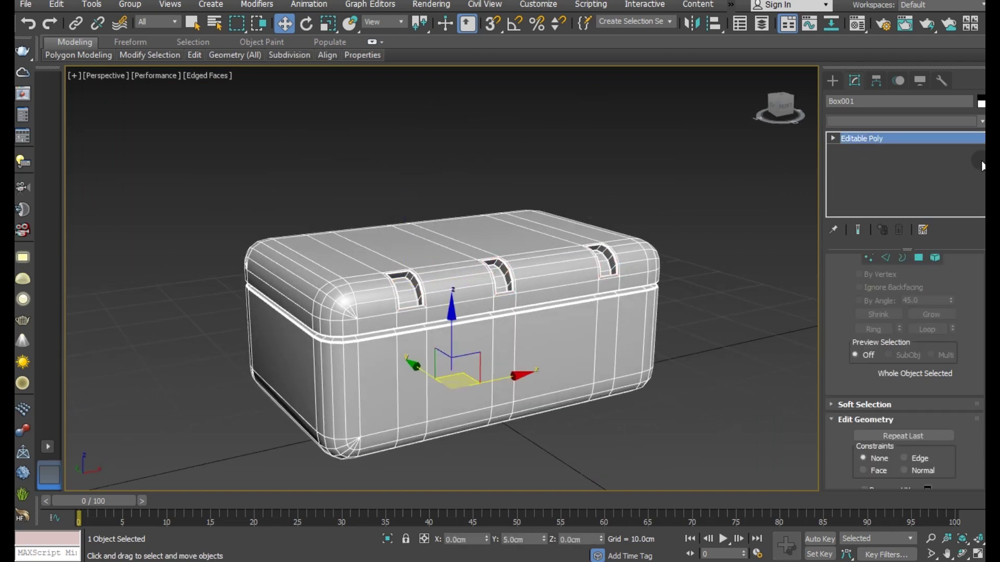
{"action": "scroll", "coordinate": [960, 507], "scroll_direction": "down", "scroll_amount": 10}
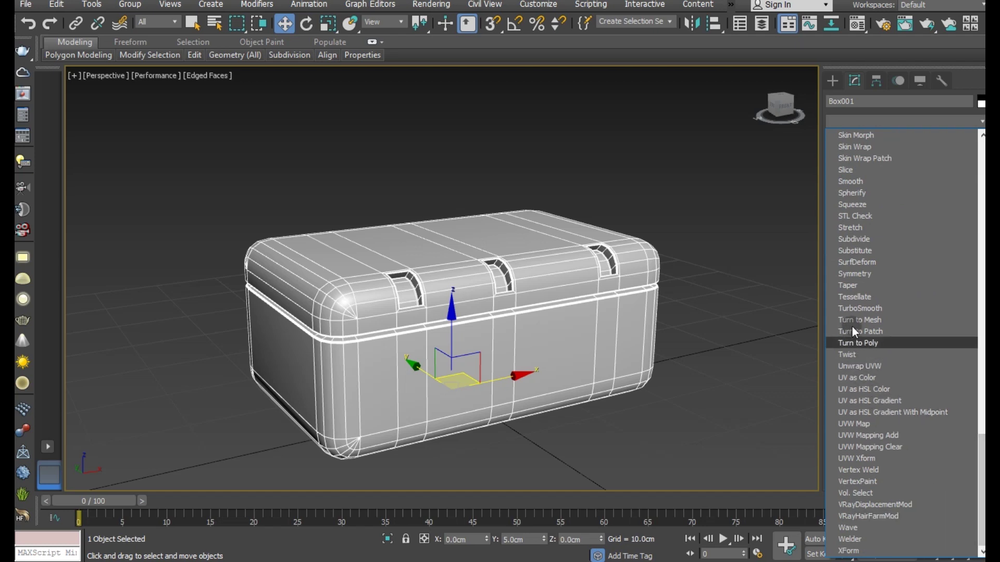
{"action": "left_click", "coordinate": [854, 310]}
{"action": "middle_click_drag", "start_coordinate": [522, 337], "coordinate": [478, 338], "text": "alt"}
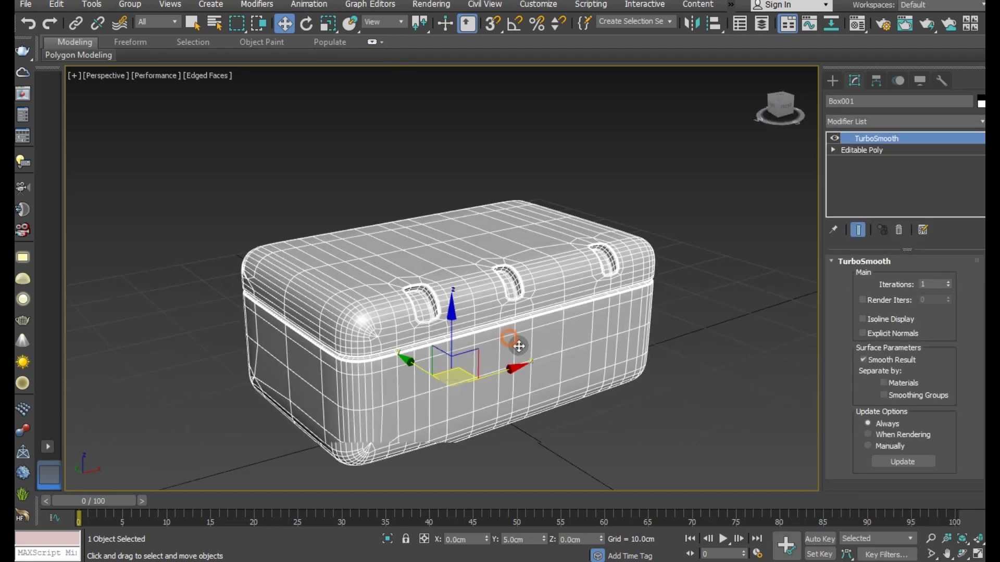
{"action": "scroll", "coordinate": [463, 336], "scroll_direction": "up", "scroll_amount": 4}
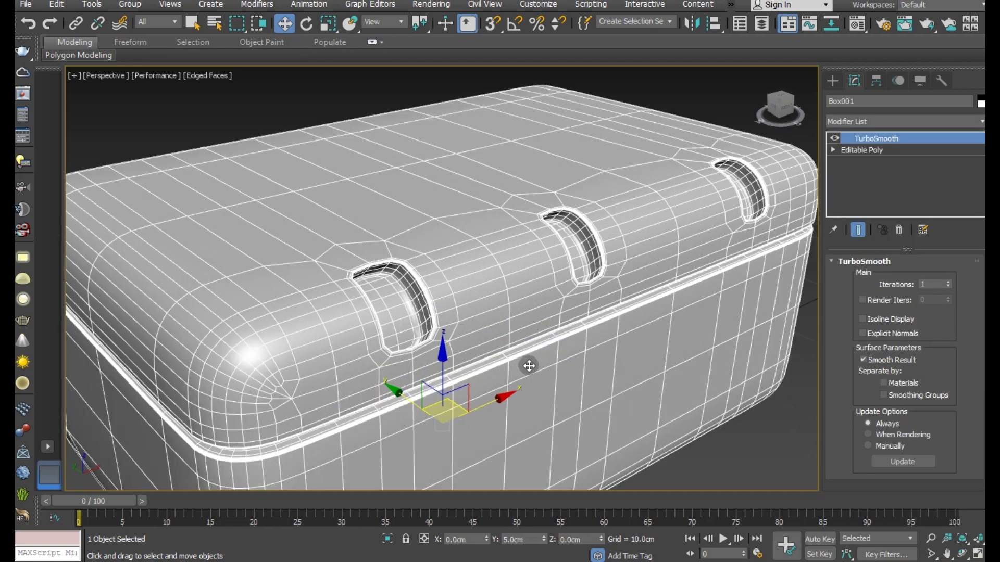
{"action": "left_click", "coordinate": [947, 281]}
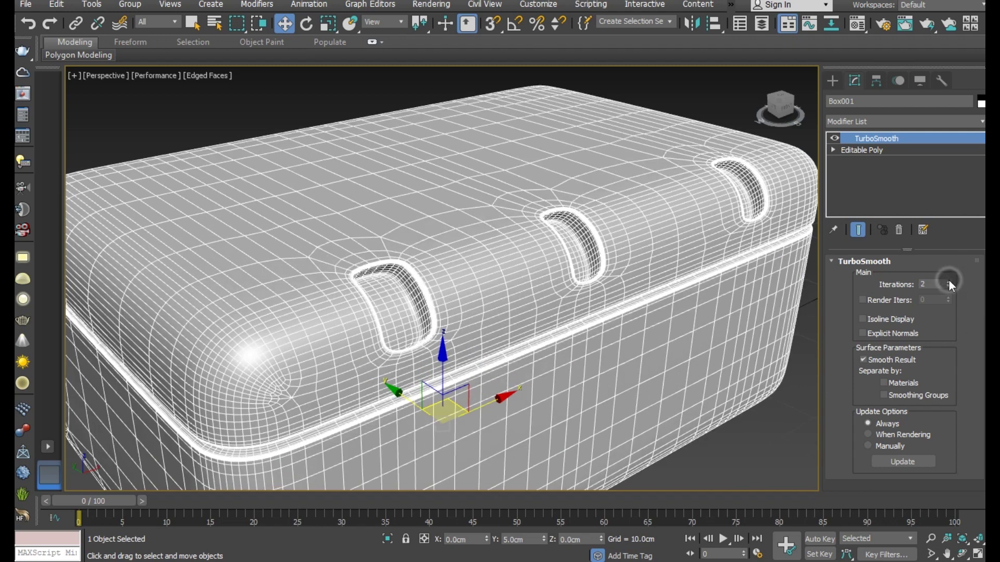
{"action": "scroll", "coordinate": [537, 274], "scroll_direction": "down", "scroll_amount": 3}
{"action": "mouse_move", "coordinate": [660, 339]}
{"action": "middle_mouse_down", "text": "alt"}
{"action": "mouse_move", "coordinate": [527, 364]}
{"action": "mouse_move", "coordinate": [584, 335]}
{"action": "mouse_move", "coordinate": [658, 340]}
{"action": "middle_mouse_up", "text": "alt"}
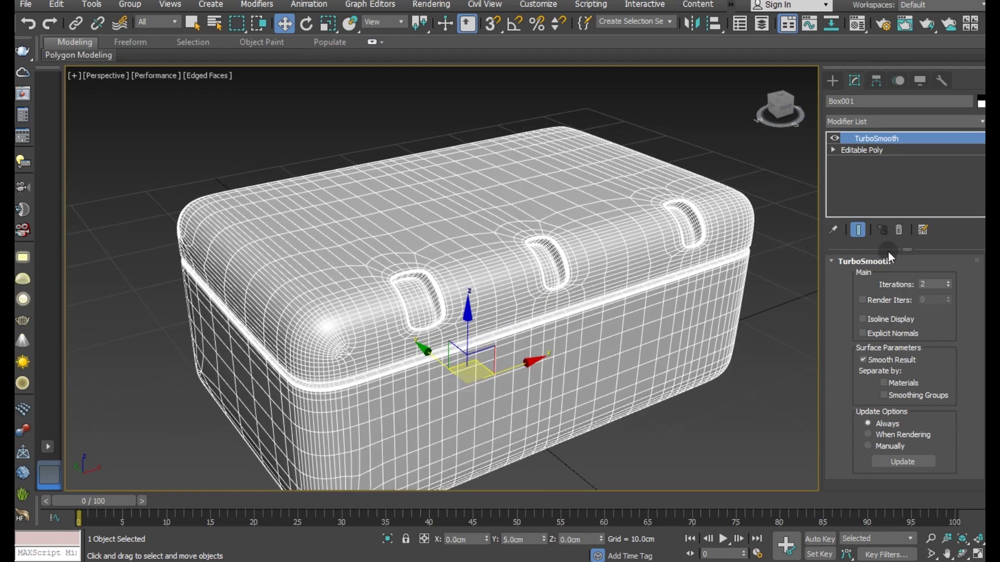
{"action": "left_click", "coordinate": [844, 148]}
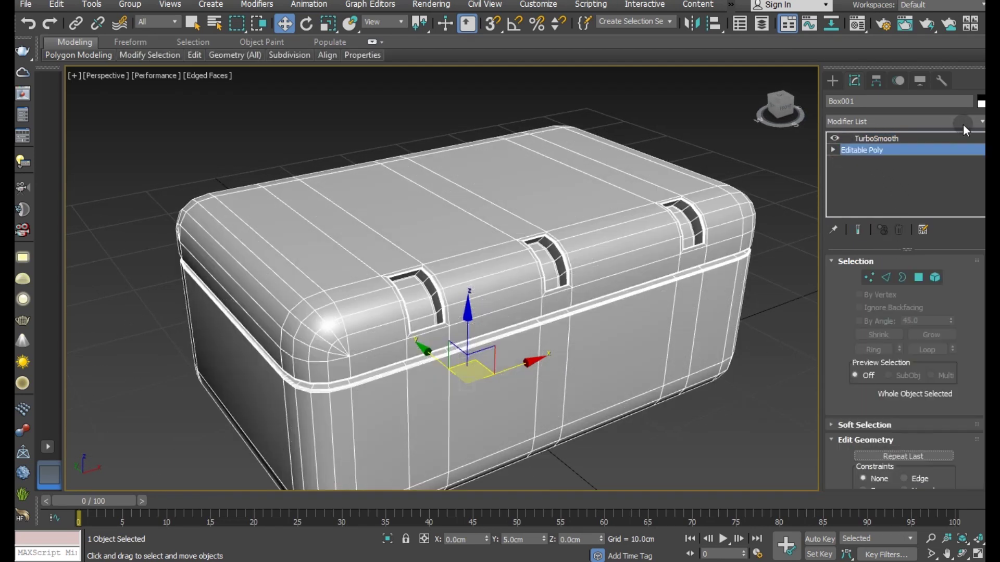
Insert a Symmetry modifier above Editable Poly mirroring on the Y axis with Flip, showing only the cage.
{"action": "left_click", "coordinate": [981, 122]}
{"action": "scroll", "coordinate": [883, 344], "scroll_direction": "down", "scroll_amount": 10}
{"action": "scroll", "coordinate": [883, 345], "scroll_direction": "down", "scroll_amount": 5}
{"action": "left_click", "coordinate": [854, 272]}
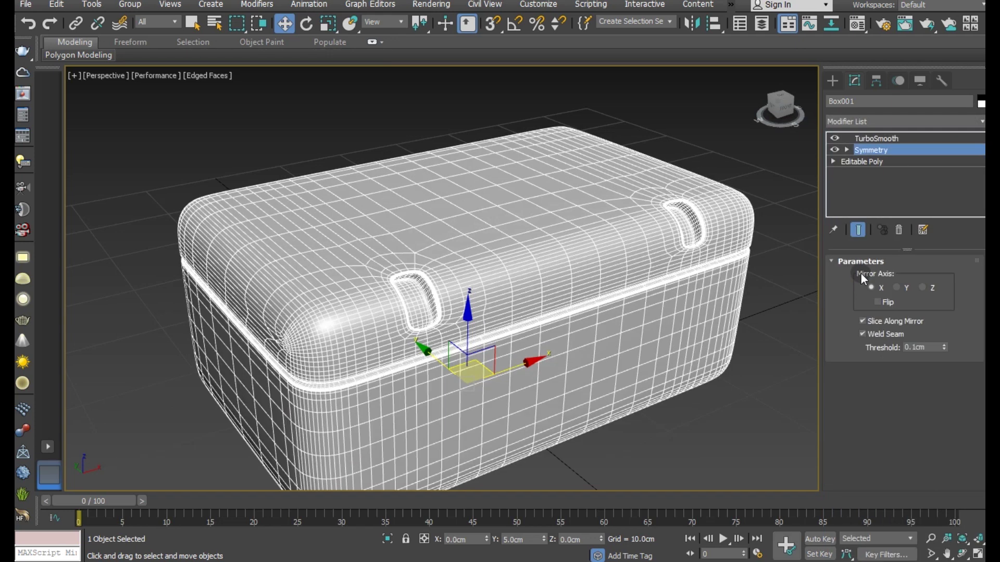
{"action": "left_click", "coordinate": [859, 230]}
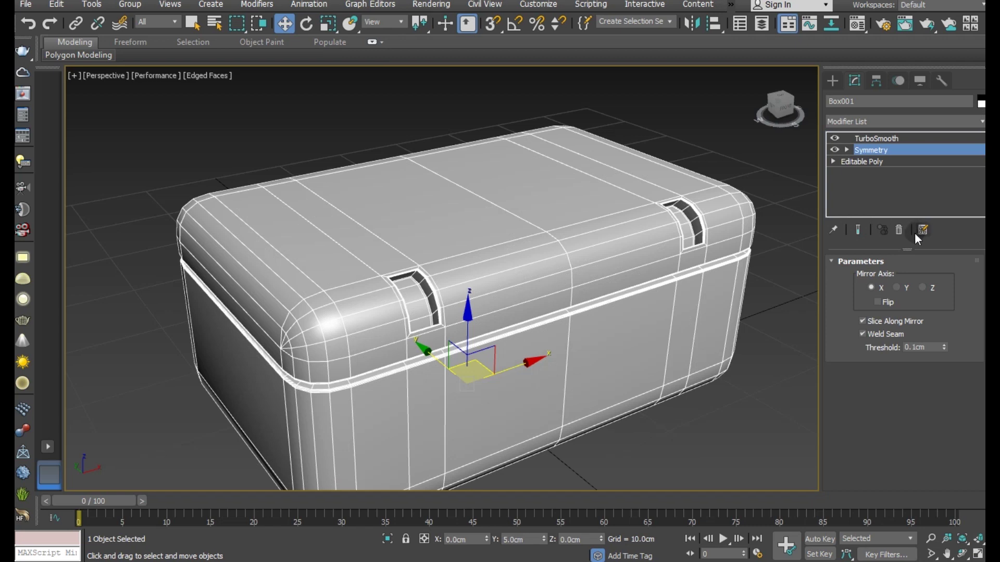
{"action": "scroll", "coordinate": [500, 270], "scroll_direction": "down", "scroll_amount": 2}
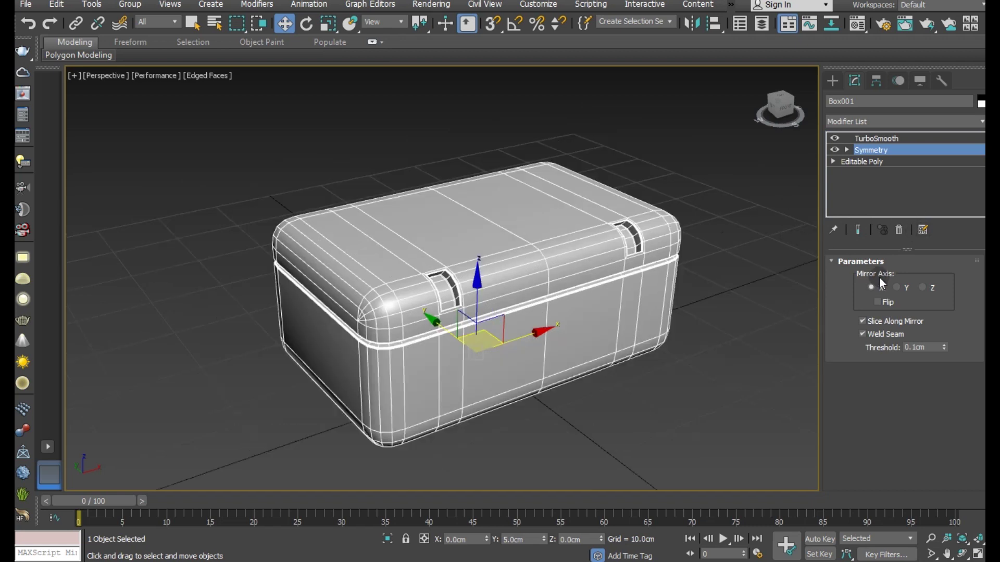
{"action": "left_click", "coordinate": [901, 289]}
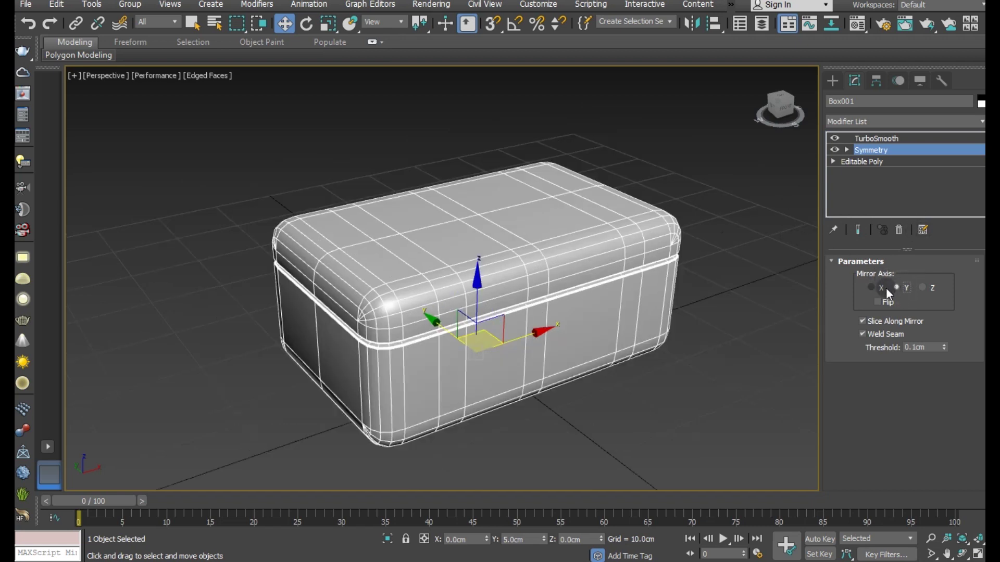
{"action": "left_click", "coordinate": [885, 304]}
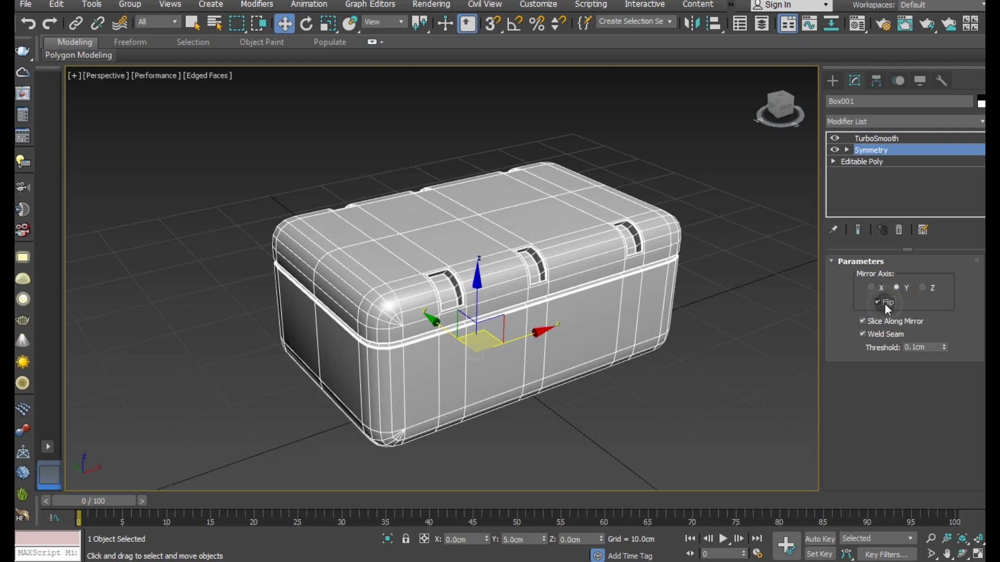
{"action": "mouse_move", "coordinate": [514, 287]}
{"action": "middle_mouse_down", "text": "alt"}
{"action": "mouse_move", "coordinate": [555, 289]}
{"action": "mouse_move", "coordinate": [521, 284]}
{"action": "middle_mouse_up", "text": "alt"}
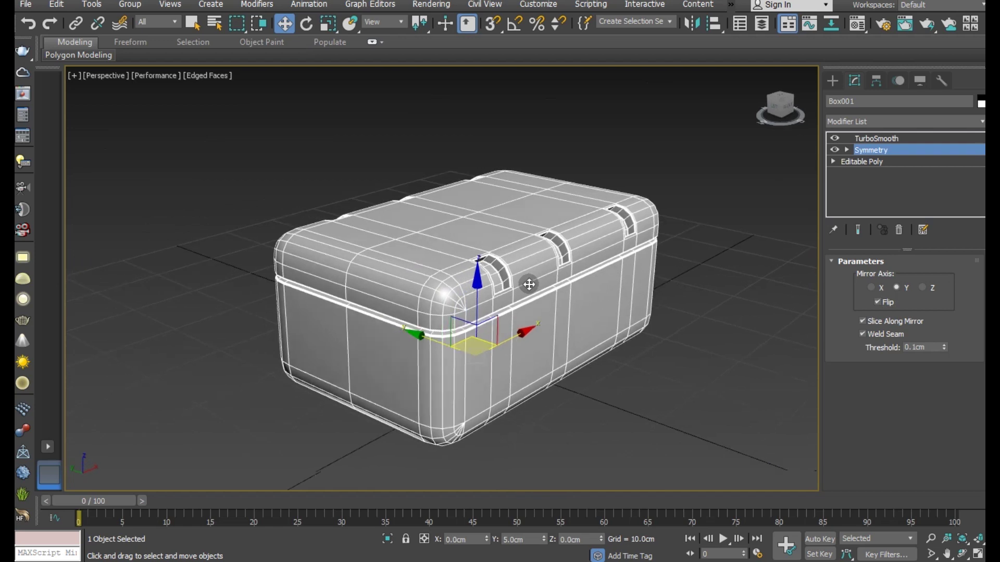
Collapse the Symmetry modifier into Box001's Editable Poly.
{"action": "right_click", "coordinate": [872, 151]}
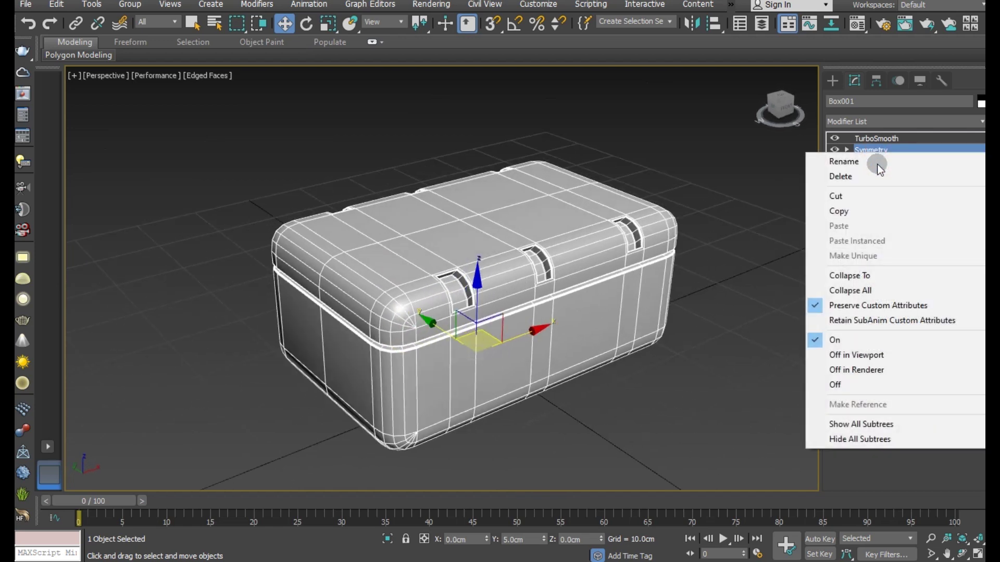
{"action": "left_click", "coordinate": [870, 271]}
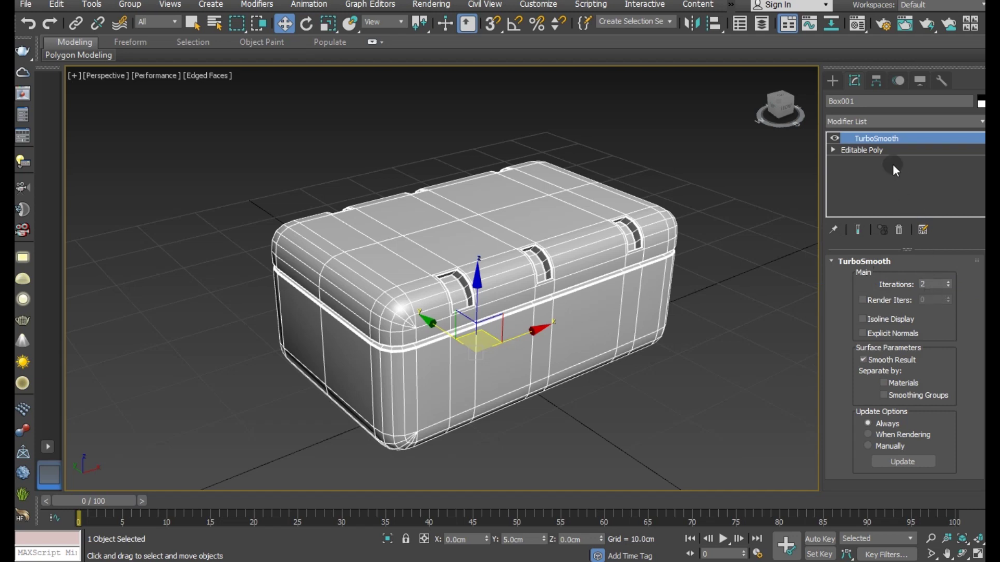
{"action": "mouse_move", "coordinate": [688, 229]}
{"action": "middle_mouse_down", "text": "alt"}
{"action": "mouse_move", "coordinate": [598, 283]}
{"action": "mouse_move", "coordinate": [740, 276]}
{"action": "middle_mouse_up", "text": "alt"}
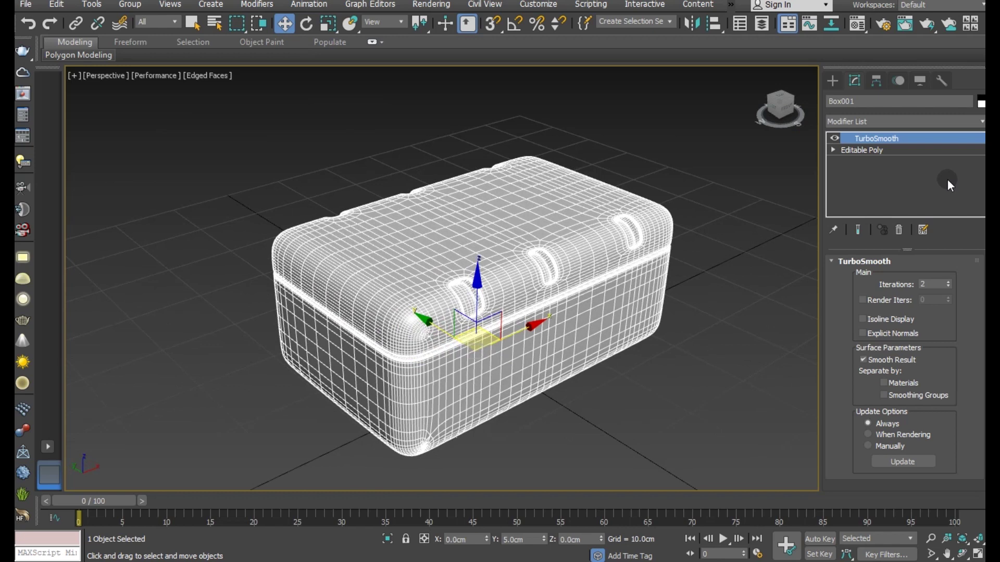
Hide TurboSmooth's result, reselect the box and orbit to view its underside.
{"action": "left_click", "coordinate": [833, 137]}
{"action": "left_click", "coordinate": [747, 314]}
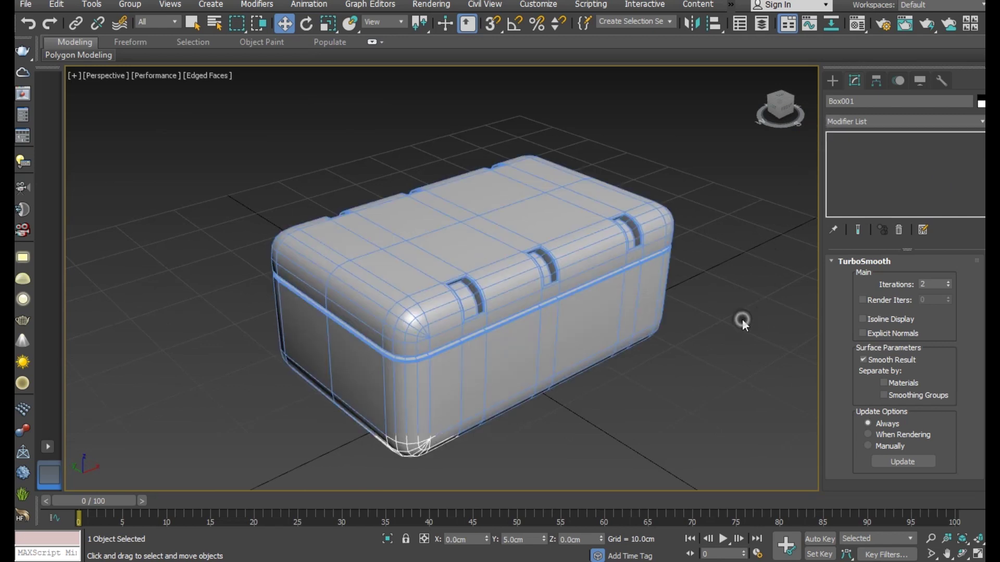
{"action": "left_click", "coordinate": [413, 304]}
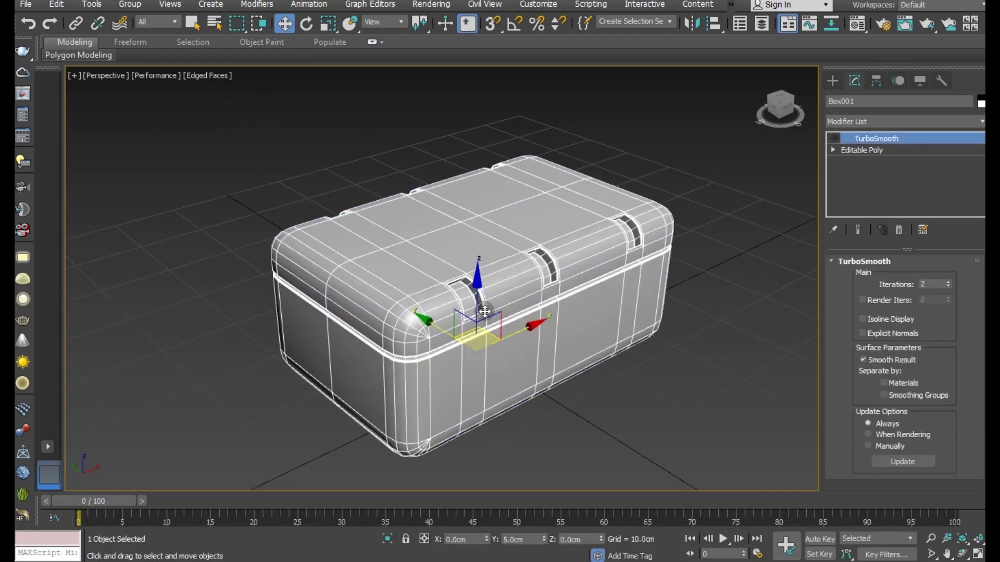
{"action": "middle_click_drag", "start_coordinate": [480, 318], "coordinate": [484, 228], "text": "alt"}
{"action": "scroll", "coordinate": [618, 285], "scroll_direction": "up", "scroll_amount": 3}
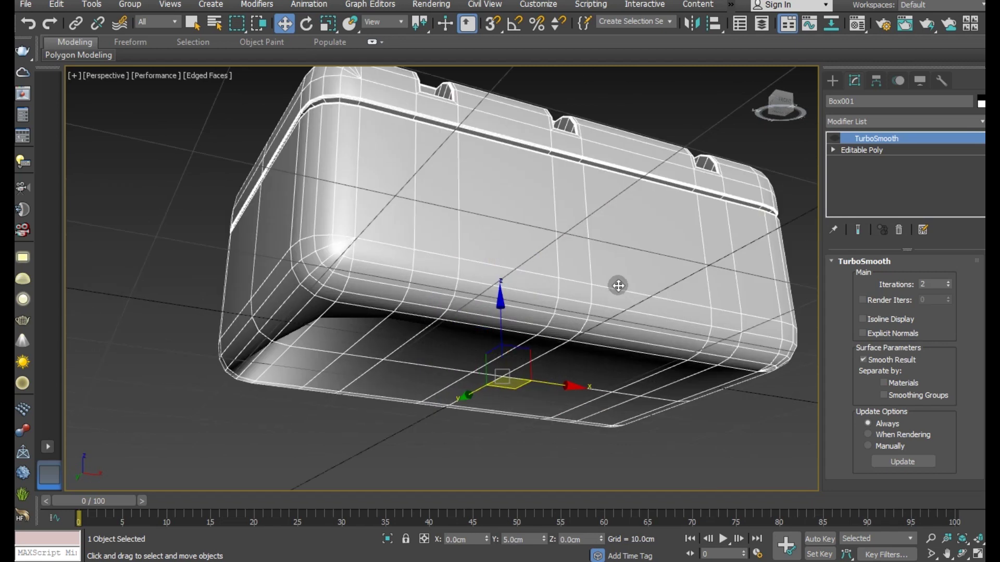
In Editable Poly's Polygon mode, select three stacked polygons at the box's bottom front corner.
{"action": "left_click", "coordinate": [894, 151]}
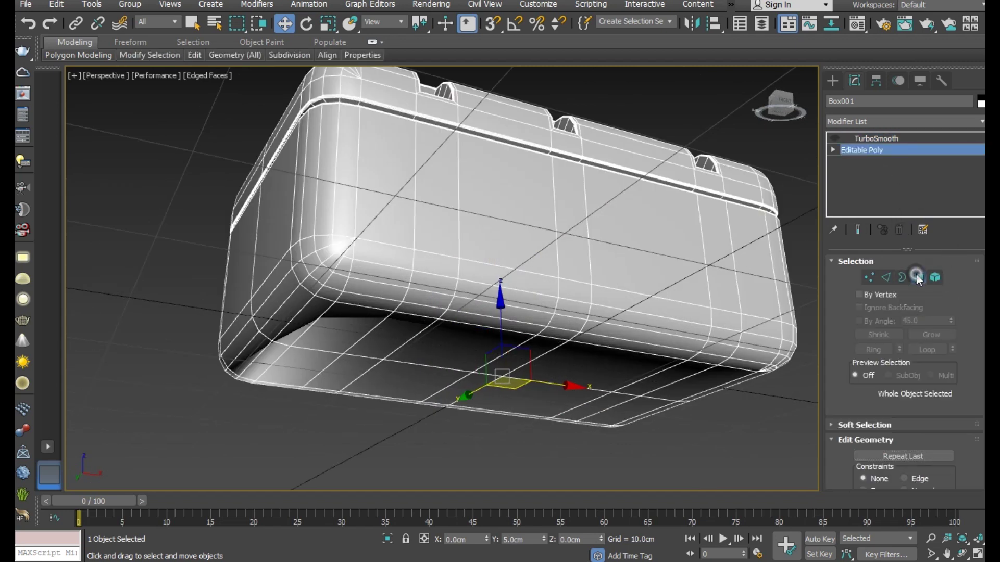
{"action": "left_click", "coordinate": [917, 277]}
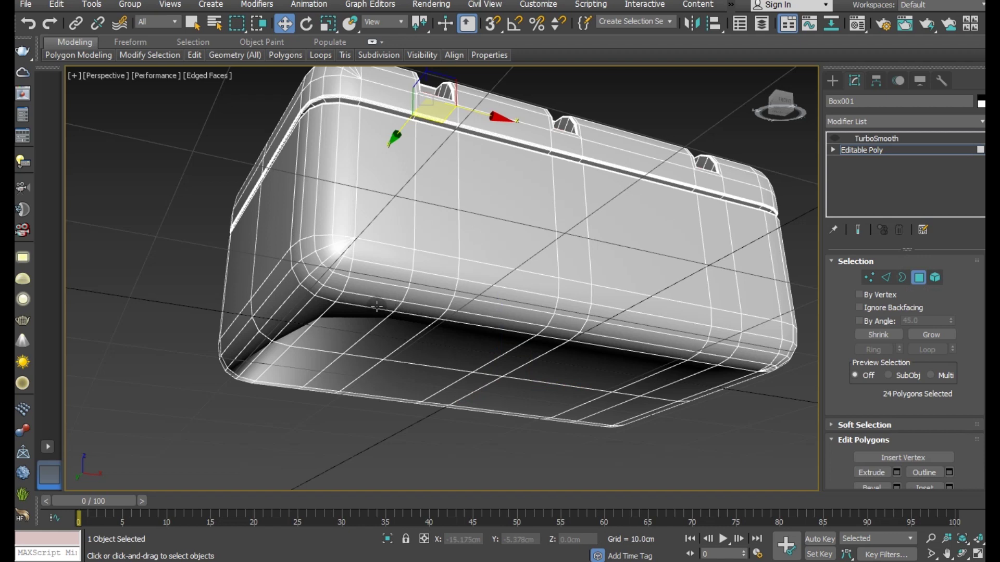
{"action": "left_click", "coordinate": [354, 296]}
{"action": "left_click", "coordinate": [406, 292], "text": "ctrl"}
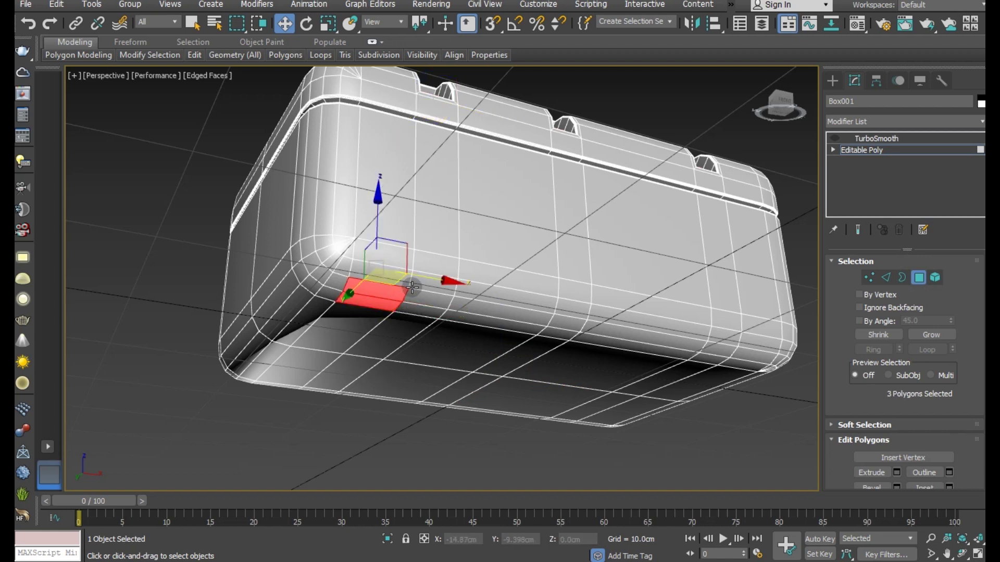
{"action": "left_click", "coordinate": [396, 277]}
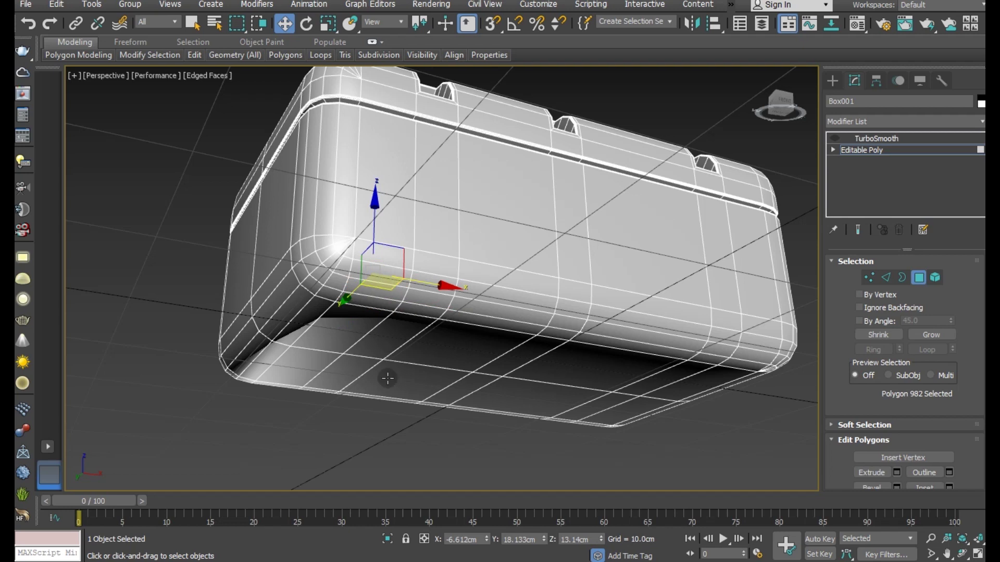
{"action": "left_click", "coordinate": [369, 429]}
{"action": "left_click", "coordinate": [388, 275]}
{"action": "left_click", "coordinate": [379, 291], "text": "ctrl"}
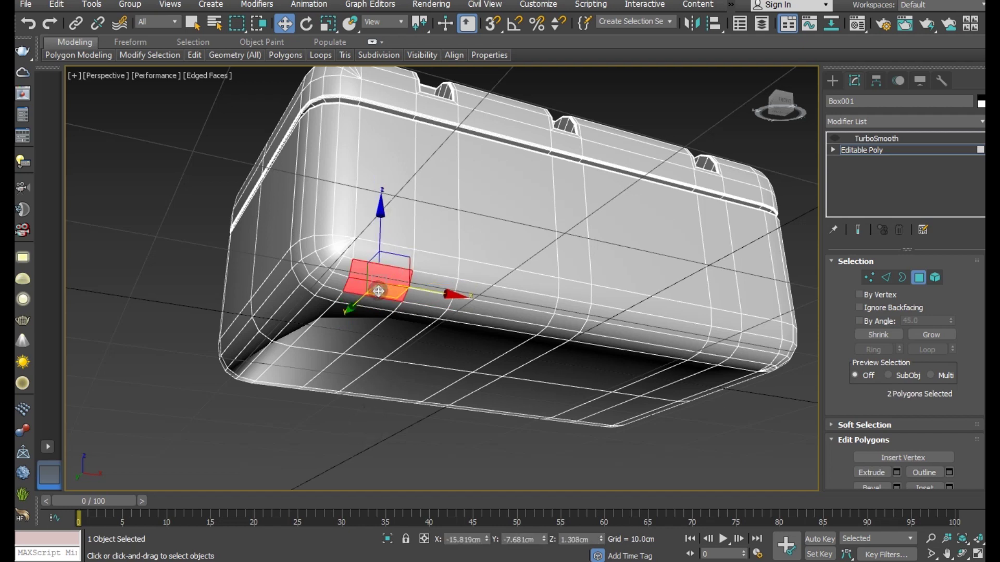
{"action": "left_click", "coordinate": [371, 303], "text": "ctrl"}
{"action": "mouse_move", "coordinate": [402, 259]}
{"action": "middle_mouse_down", "text": "alt"}
{"action": "mouse_move", "coordinate": [449, 326]}
{"action": "mouse_move", "coordinate": [460, 270]}
{"action": "middle_mouse_up", "text": "alt"}
{"action": "scroll", "coordinate": [380, 286], "scroll_direction": "up", "scroll_amount": 3}
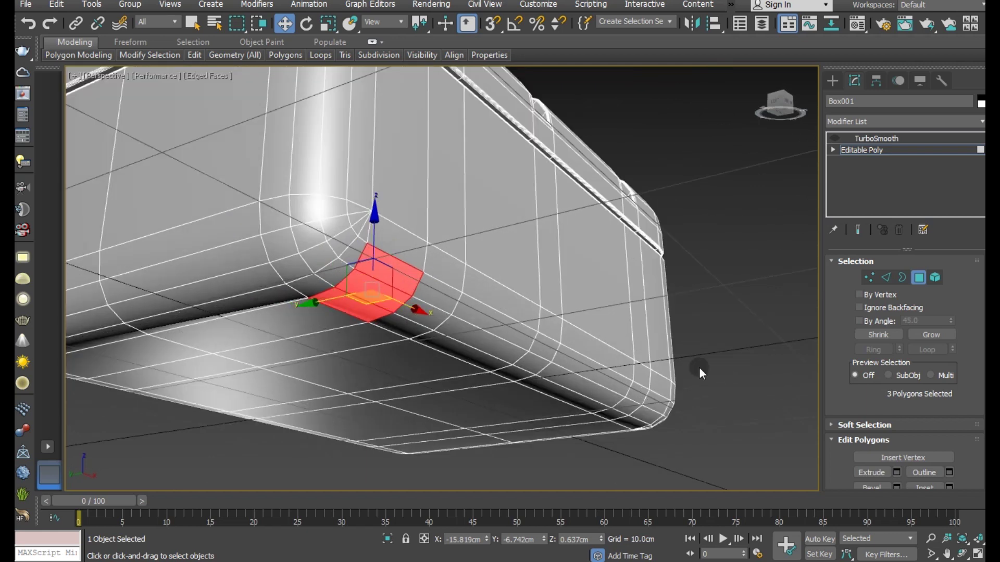
{"action": "scroll", "coordinate": [902, 442], "scroll_direction": "down", "scroll_amount": 1}
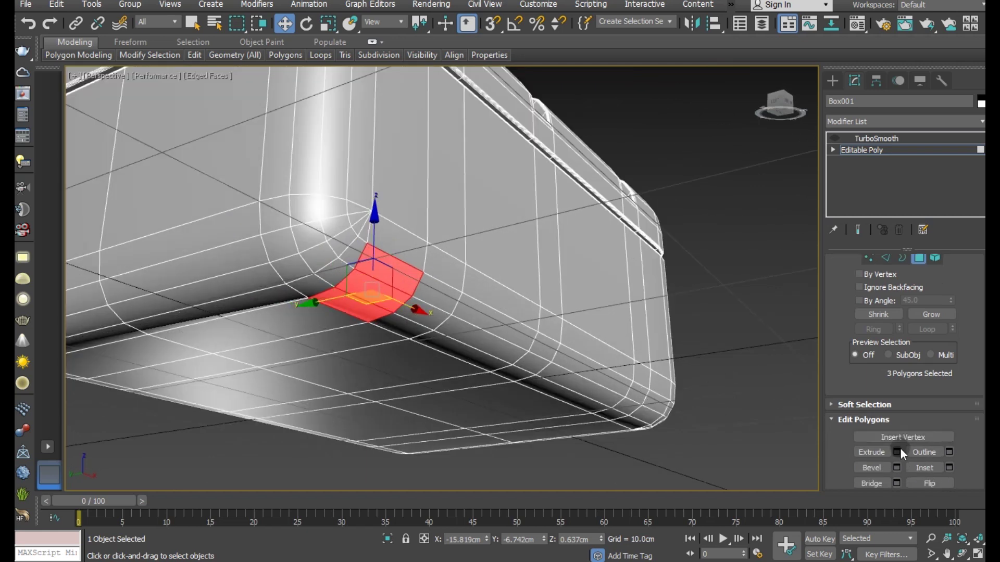
Extrude the three corner polygons as a Group by 3.841 cm, then nudge them inward along Y.
{"action": "left_click", "coordinate": [897, 451]}
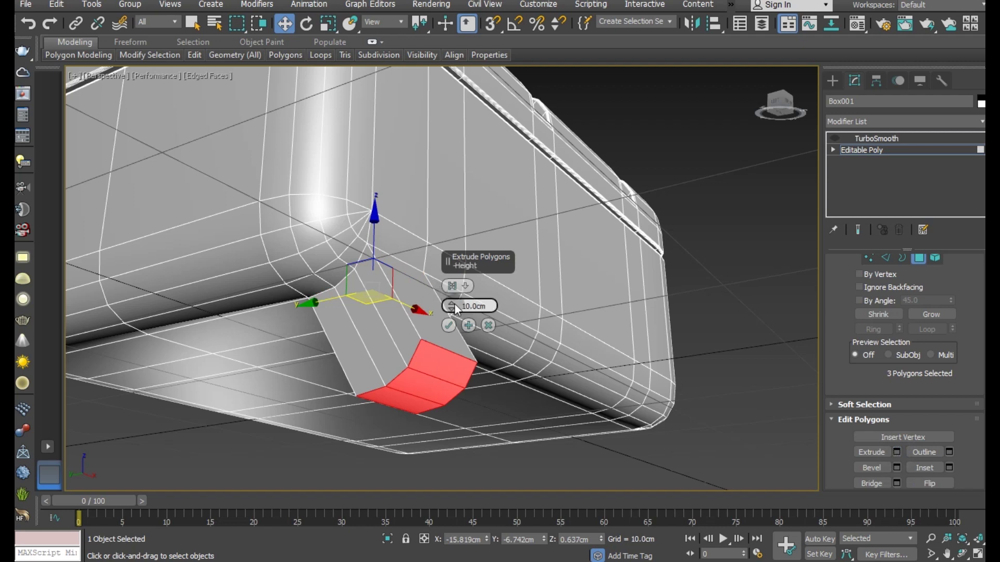
{"action": "left_click", "coordinate": [451, 286]}
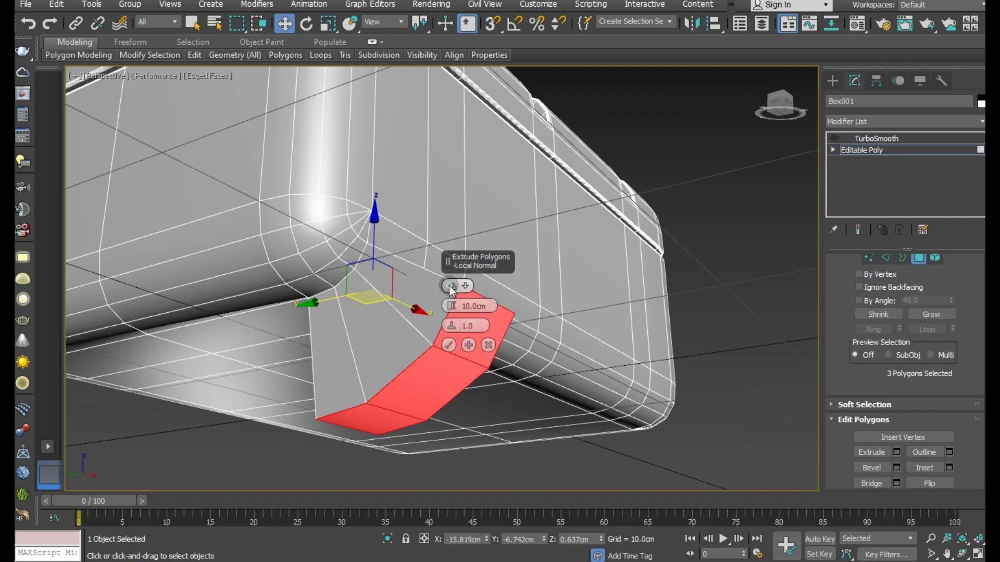
{"action": "left_click", "coordinate": [451, 287]}
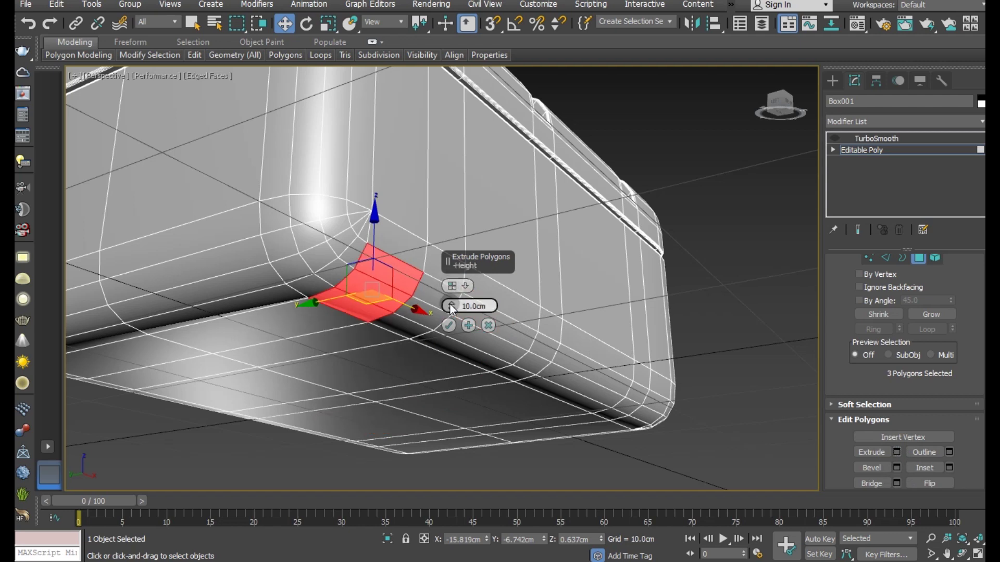
{"action": "left_click", "coordinate": [452, 285]}
{"action": "mouse_move", "coordinate": [499, 338]}
{"action": "middle_mouse_down", "text": "alt"}
{"action": "mouse_move", "coordinate": [539, 372]}
{"action": "mouse_move", "coordinate": [512, 370]}
{"action": "middle_mouse_up", "text": "alt"}
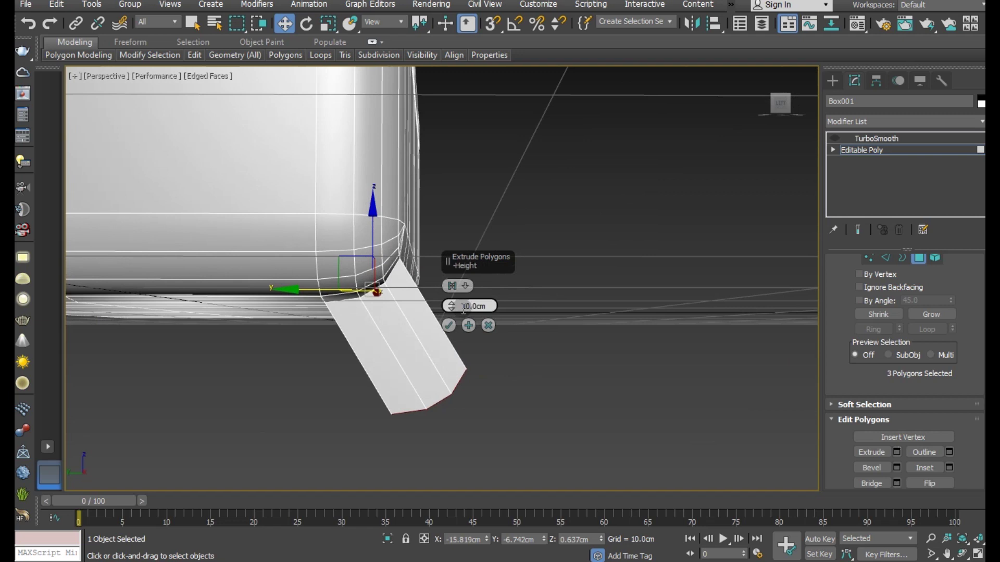
{"action": "left_click_drag", "start_coordinate": [453, 306], "coordinate": [452, 321]}
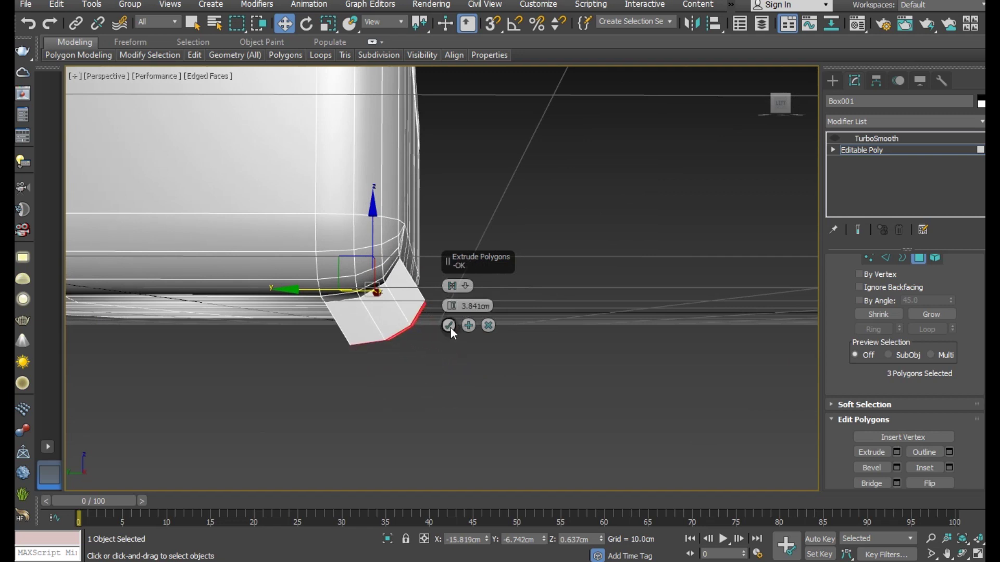
{"action": "left_click", "coordinate": [450, 328]}
{"action": "left_click_drag", "start_coordinate": [323, 332], "coordinate": [306, 332]}
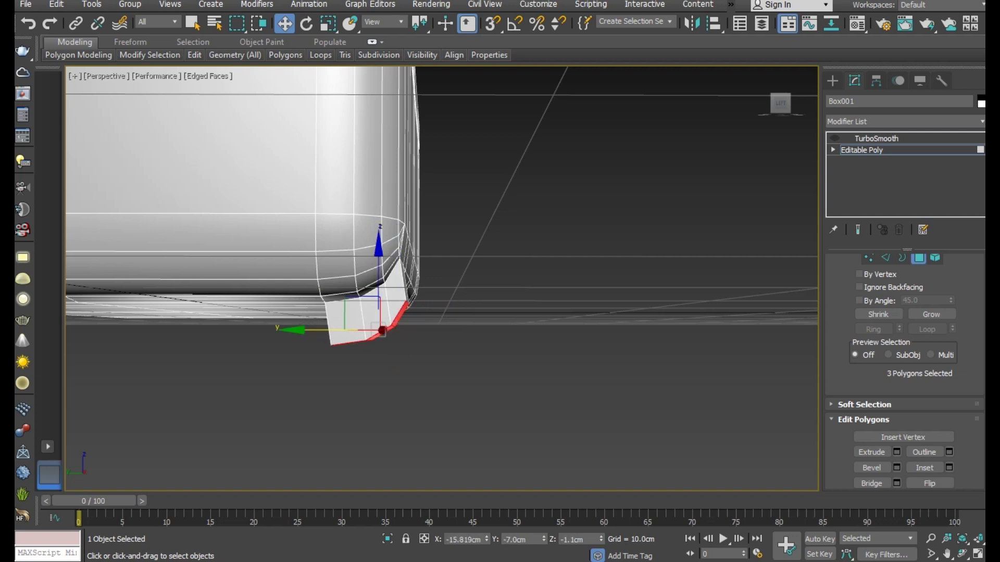
Flatten the foot's bottom polygon with Make Planar Z, undoing the Y attempt.
{"action": "scroll", "coordinate": [959, 471], "scroll_direction": "down", "scroll_amount": 2}
{"action": "scroll", "coordinate": [959, 472], "scroll_direction": "down", "scroll_amount": 3}
{"action": "scroll", "coordinate": [959, 471], "scroll_direction": "down", "scroll_amount": 3}
{"action": "left_click", "coordinate": [877, 339]}
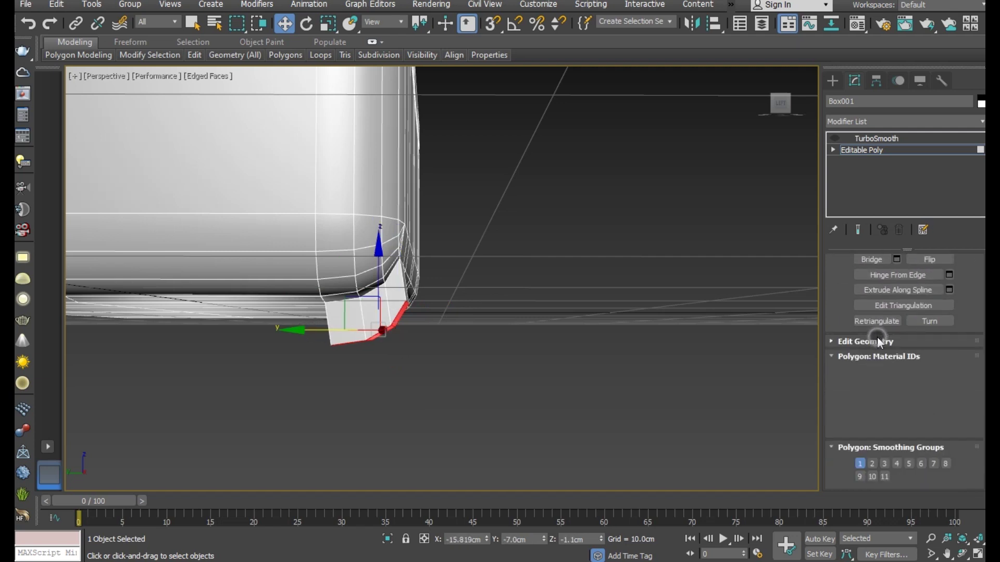
{"action": "left_click", "coordinate": [881, 356]}
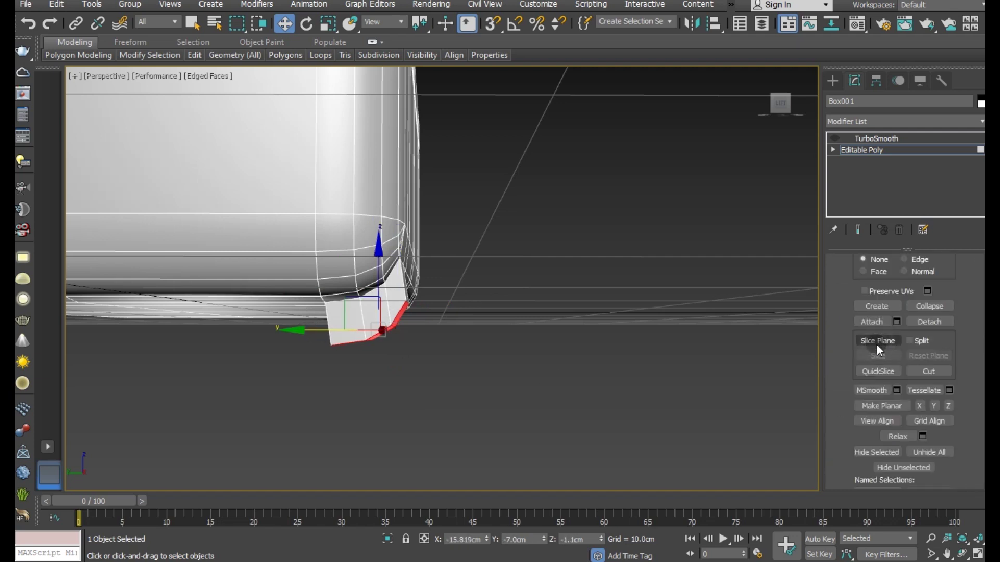
{"action": "left_click", "coordinate": [897, 405]}
{"action": "mouse_move", "coordinate": [426, 321]}
{"action": "middle_mouse_down", "text": "alt"}
{"action": "mouse_move", "coordinate": [189, 326]}
{"action": "mouse_move", "coordinate": [236, 311]}
{"action": "mouse_move", "coordinate": [199, 303]}
{"action": "mouse_move", "coordinate": [271, 323]}
{"action": "mouse_move", "coordinate": [432, 323]}
{"action": "mouse_move", "coordinate": [408, 333]}
{"action": "mouse_move", "coordinate": [364, 271]}
{"action": "mouse_move", "coordinate": [281, 190]}
{"action": "middle_mouse_up", "text": "alt"}
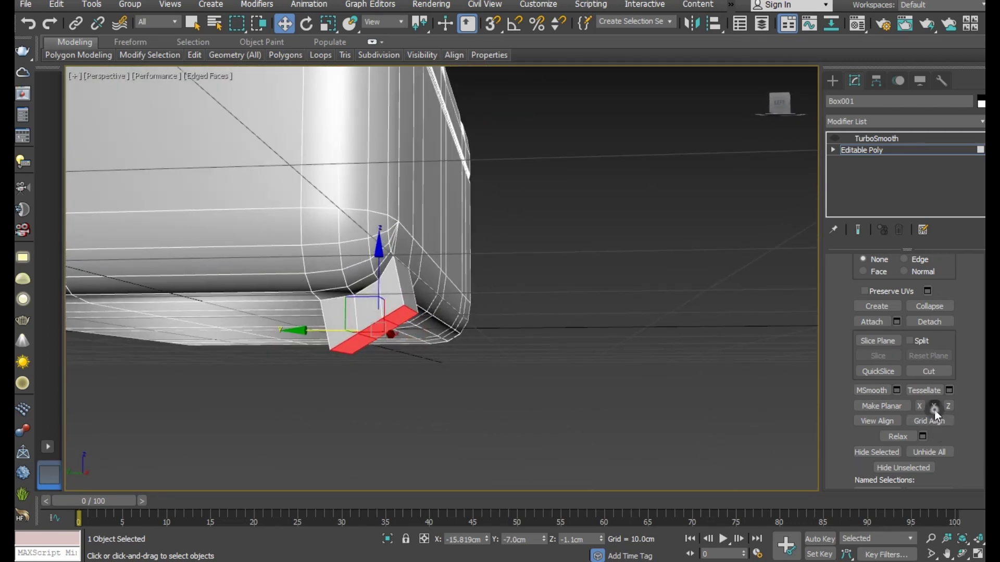
{"action": "left_click", "coordinate": [934, 407]}
{"action": "left_click", "coordinate": [27, 24]}
{"action": "left_click", "coordinate": [949, 406]}
Slide the flattened foot faces along Y to -6.472 cm.
{"action": "mouse_move", "coordinate": [395, 313]}
{"action": "middle_mouse_down", "text": "alt"}
{"action": "mouse_move", "coordinate": [315, 339]}
{"action": "mouse_move", "coordinate": [206, 313]}
{"action": "middle_mouse_up", "text": "alt"}
{"action": "mouse_move", "coordinate": [451, 334]}
{"action": "left_mouse_down"}
{"action": "mouse_move", "coordinate": [461, 333]}
{"action": "mouse_move", "coordinate": [449, 357]}
{"action": "left_mouse_up"}
{"action": "mouse_move", "coordinate": [448, 357]}
{"action": "middle_mouse_down", "text": "alt"}
{"action": "mouse_move", "coordinate": [548, 392]}
{"action": "mouse_move", "coordinate": [627, 401]}
{"action": "mouse_move", "coordinate": [355, 397]}
{"action": "middle_mouse_up", "text": "alt"}
{"action": "scroll", "coordinate": [355, 396], "scroll_direction": "down", "scroll_amount": 5}
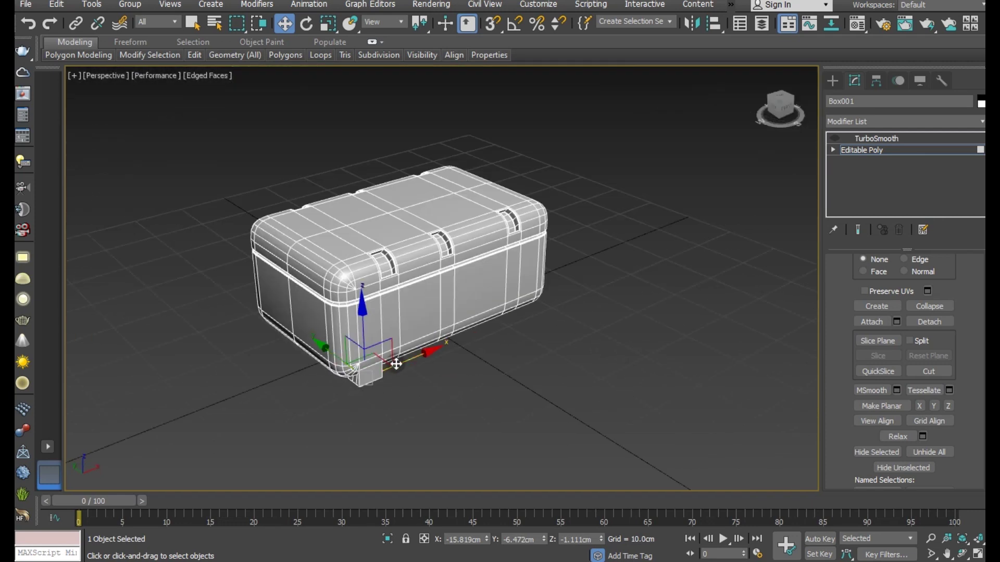
{"action": "scroll", "coordinate": [390, 359], "scroll_direction": "up", "scroll_amount": 4}
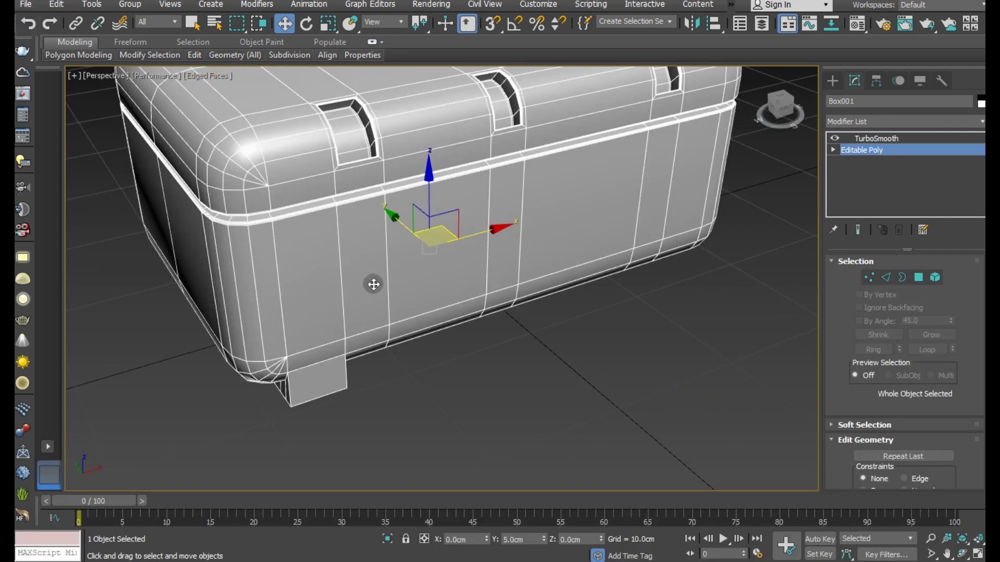
In Edge mode, select the foot's vertical edge and move it along Y.
{"action": "middle_click_drag", "start_coordinate": [373, 284], "coordinate": [423, 235], "text": "alt"}
{"action": "scroll", "coordinate": [423, 235], "scroll_direction": "up", "scroll_amount": 2}
{"action": "scroll", "coordinate": [453, 212], "scroll_direction": "up", "scroll_amount": 3}
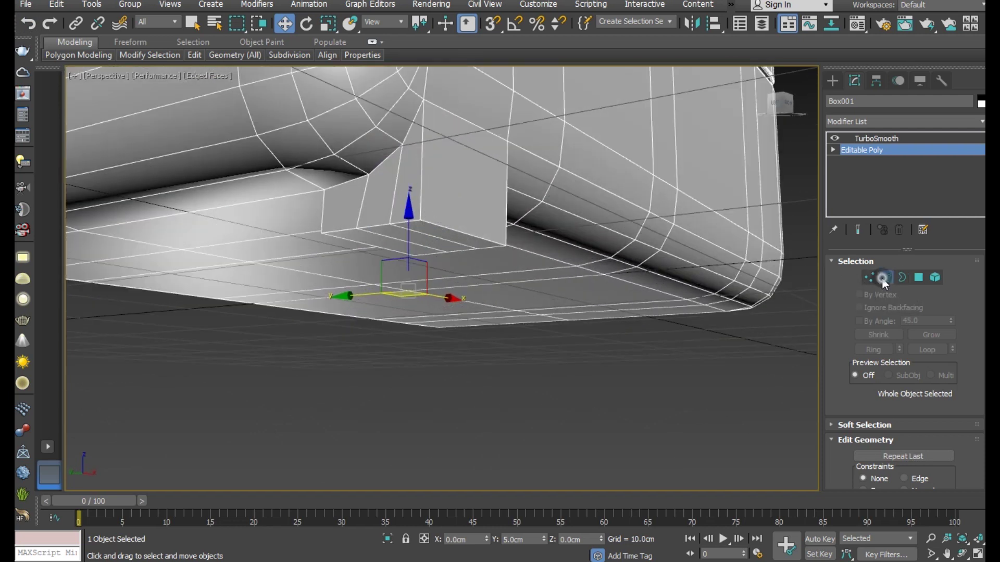
{"action": "left_click", "coordinate": [884, 277]}
{"action": "left_click", "coordinate": [468, 256]}
{"action": "mouse_move", "coordinate": [470, 260]}
{"action": "middle_mouse_down", "text": "alt"}
{"action": "mouse_move", "coordinate": [520, 265]}
{"action": "mouse_move", "coordinate": [457, 245]}
{"action": "middle_mouse_up", "text": "alt"}
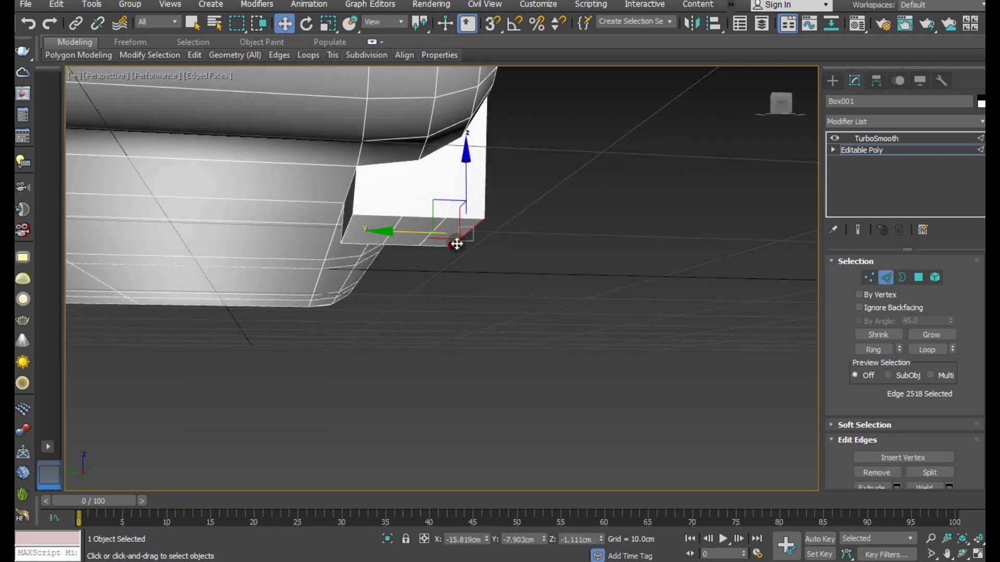
{"action": "left_click", "coordinate": [346, 229]}
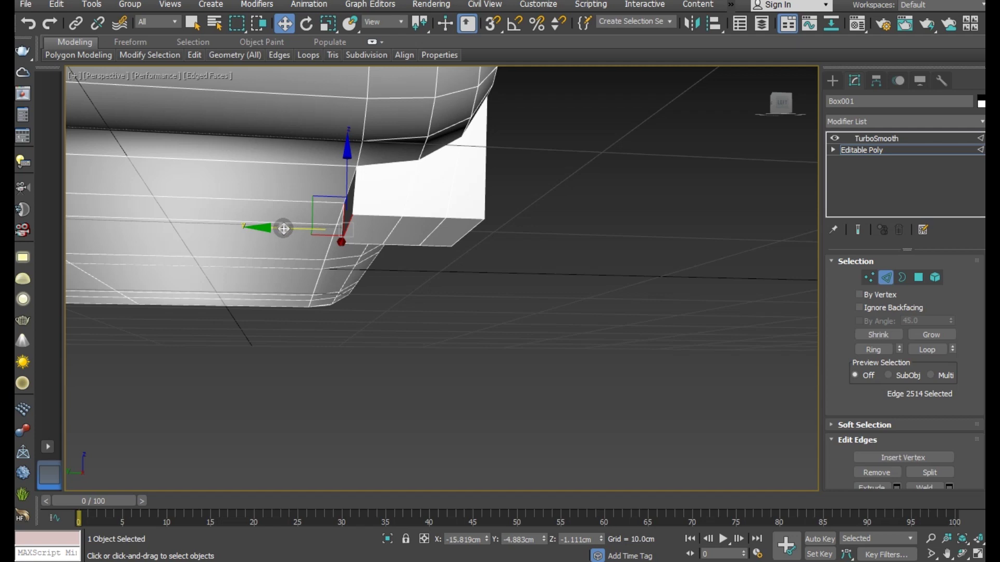
{"action": "left_click_drag", "start_coordinate": [283, 228], "coordinate": [312, 231]}
{"action": "mouse_move", "coordinate": [313, 232]}
{"action": "middle_mouse_down", "text": "alt"}
{"action": "mouse_move", "coordinate": [413, 276]}
{"action": "mouse_move", "coordinate": [460, 264]}
{"action": "middle_mouse_up", "text": "alt"}
Show the smoothed result and Swift Loop support edges along the foot's sides and bottom.
{"action": "left_click", "coordinate": [858, 231]}
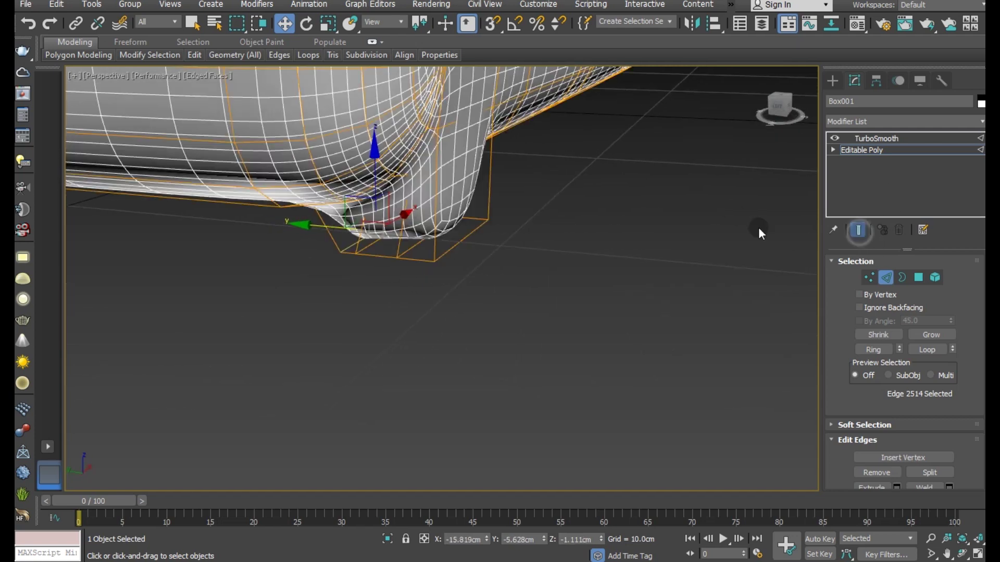
{"action": "middle_click_drag", "start_coordinate": [432, 172], "coordinate": [451, 164], "text": "alt"}
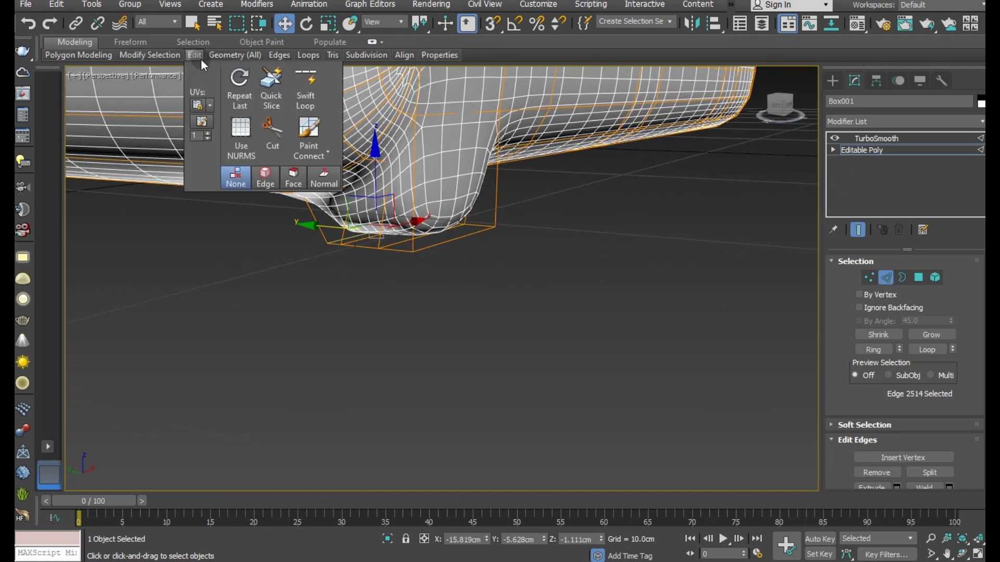
{"action": "left_click", "coordinate": [299, 87]}
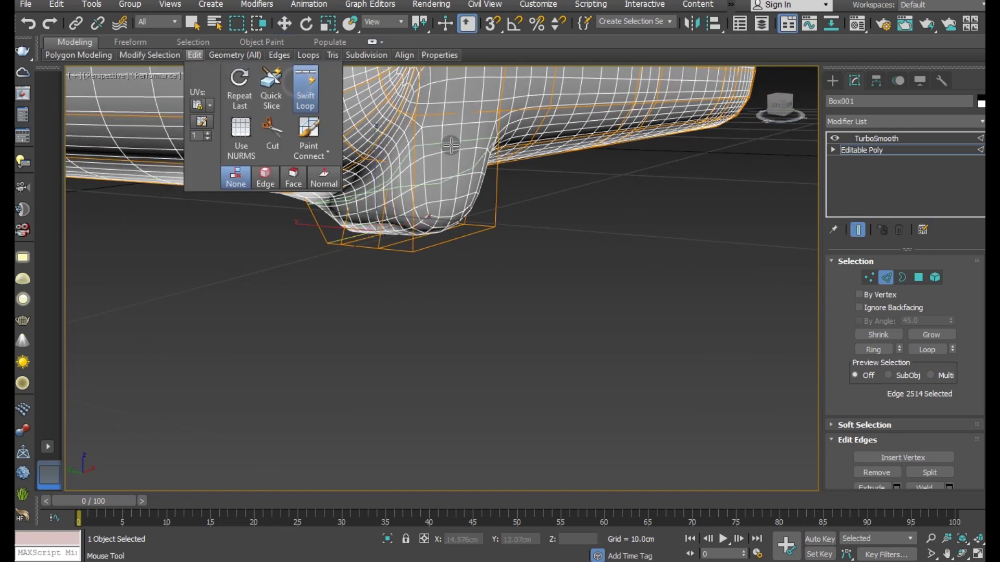
{"action": "left_click", "coordinate": [414, 124]}
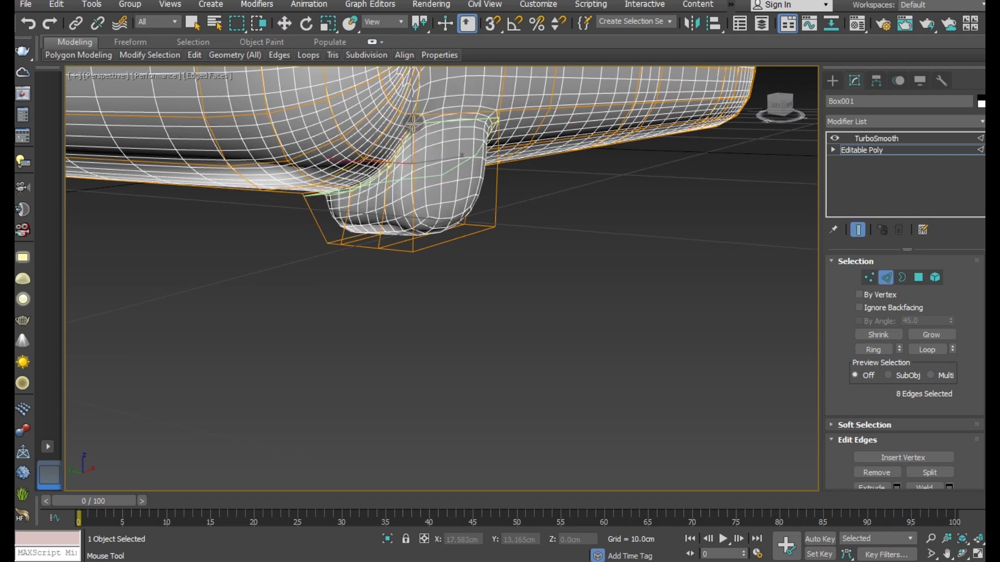
{"action": "left_click", "coordinate": [33, 17]}
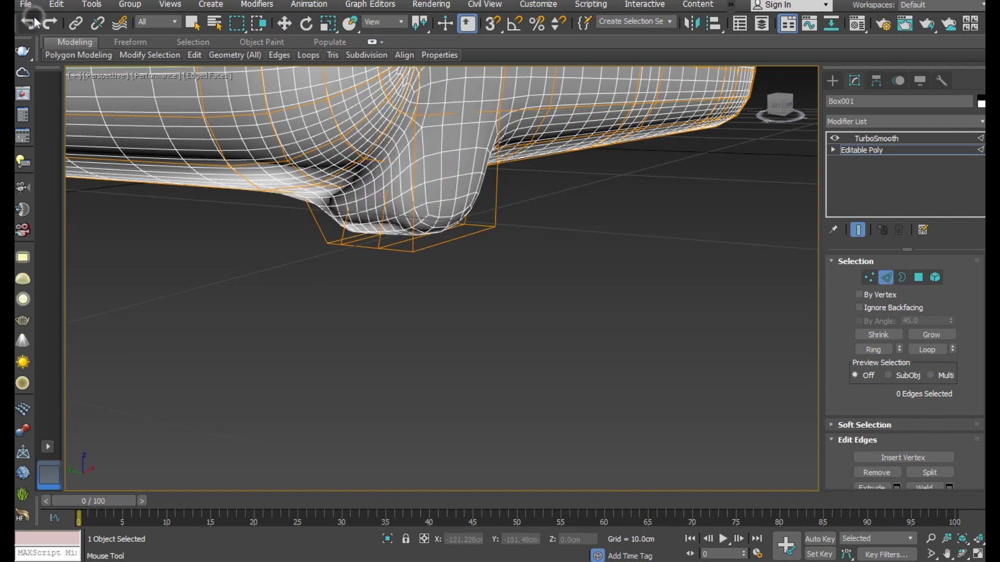
{"action": "left_click", "coordinate": [415, 119]}
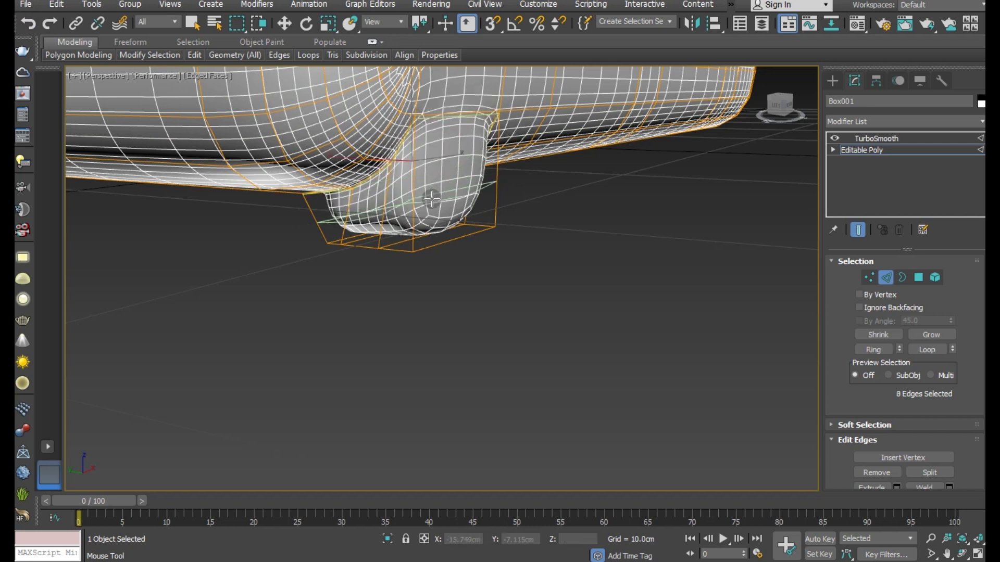
{"action": "left_click", "coordinate": [416, 248]}
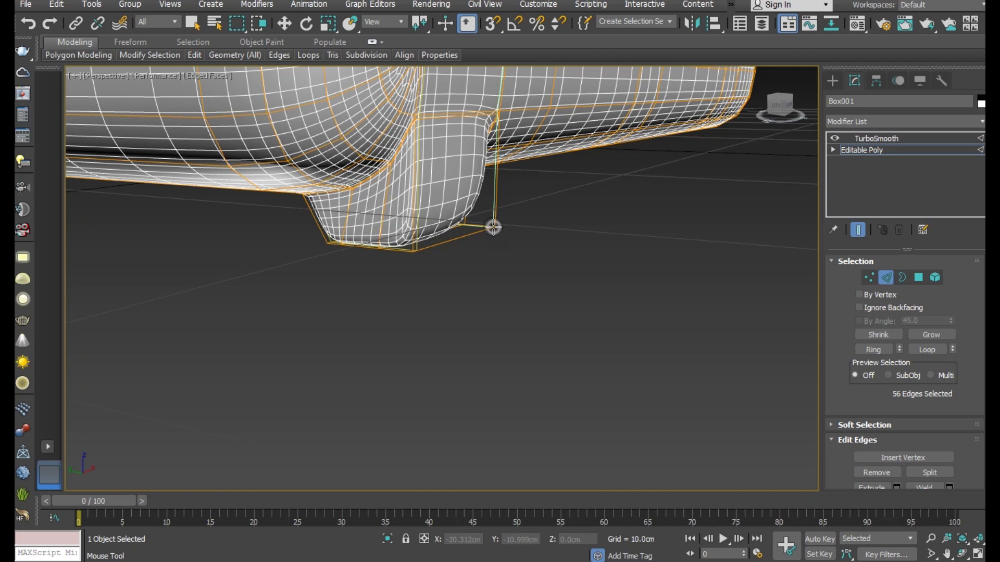
{"action": "left_click", "coordinate": [493, 227]}
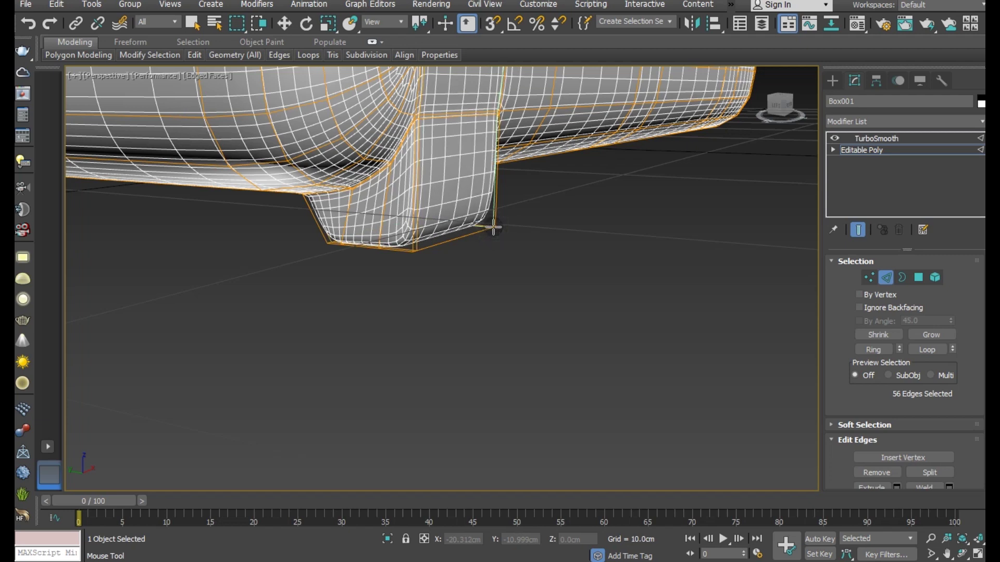
{"action": "left_click", "coordinate": [414, 249]}
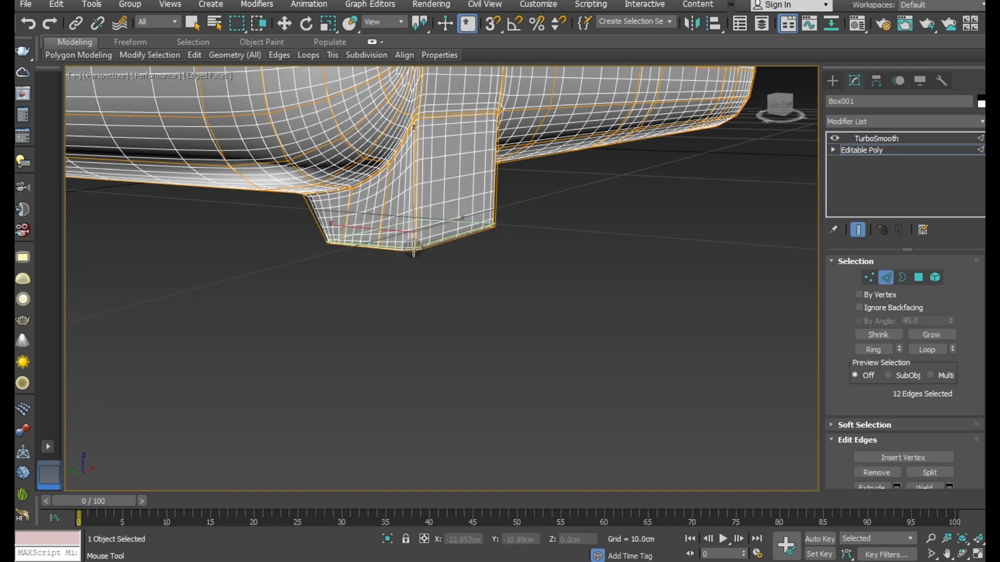
{"action": "key", "text": "w"}
{"action": "mouse_move", "coordinate": [364, 279]}
{"action": "middle_mouse_down", "text": "alt"}
{"action": "mouse_move", "coordinate": [470, 192]}
{"action": "mouse_move", "coordinate": [528, 164]}
{"action": "mouse_move", "coordinate": [513, 148]}
{"action": "mouse_move", "coordinate": [419, 231]}
{"action": "mouse_move", "coordinate": [270, 318]}
{"action": "middle_mouse_up", "text": "alt"}
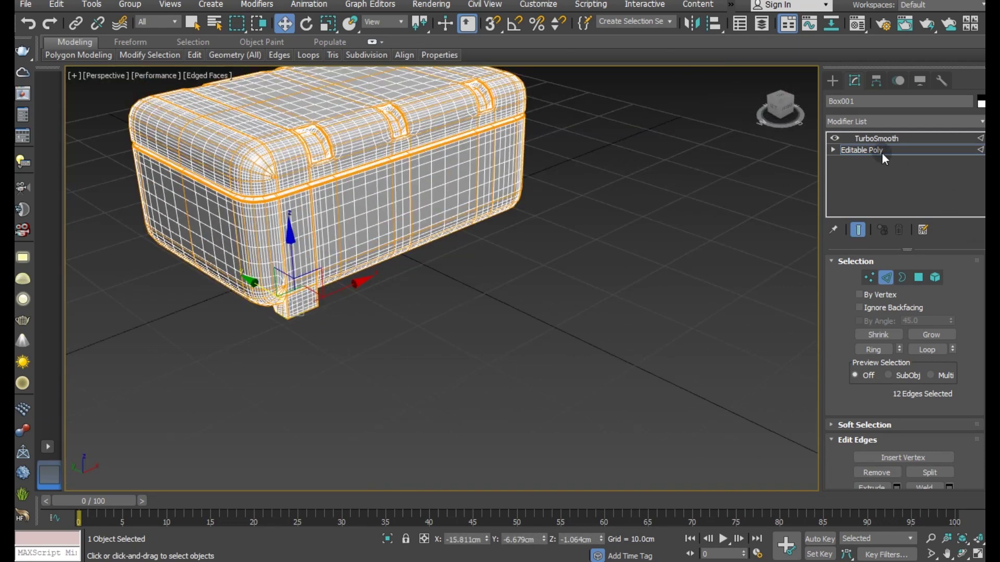
At object level, add a Symmetry modifier mirroring across X with Flip enabled.
{"action": "left_click", "coordinate": [877, 151]}
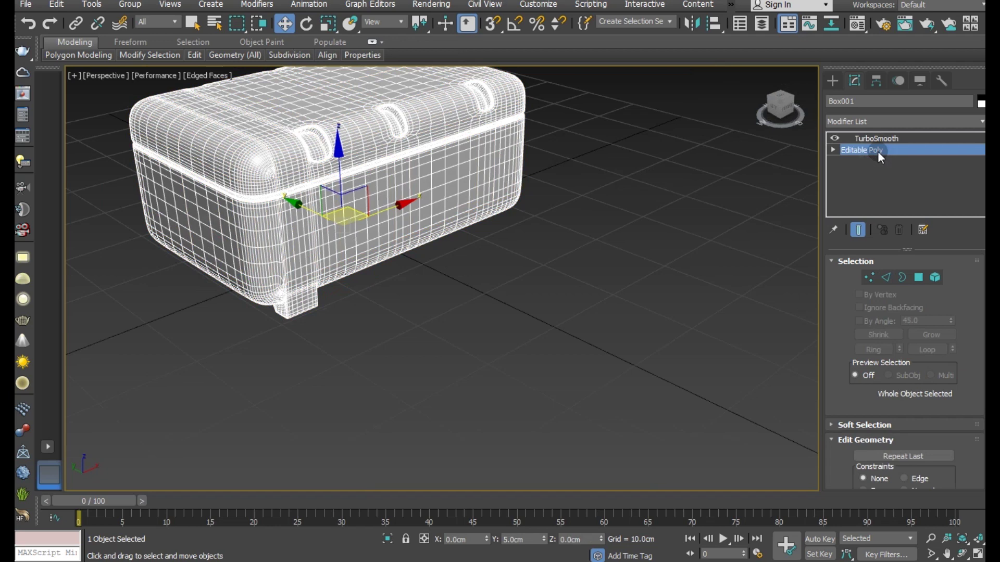
{"action": "key", "text": "F3"}
{"action": "left_click", "coordinate": [857, 230]}
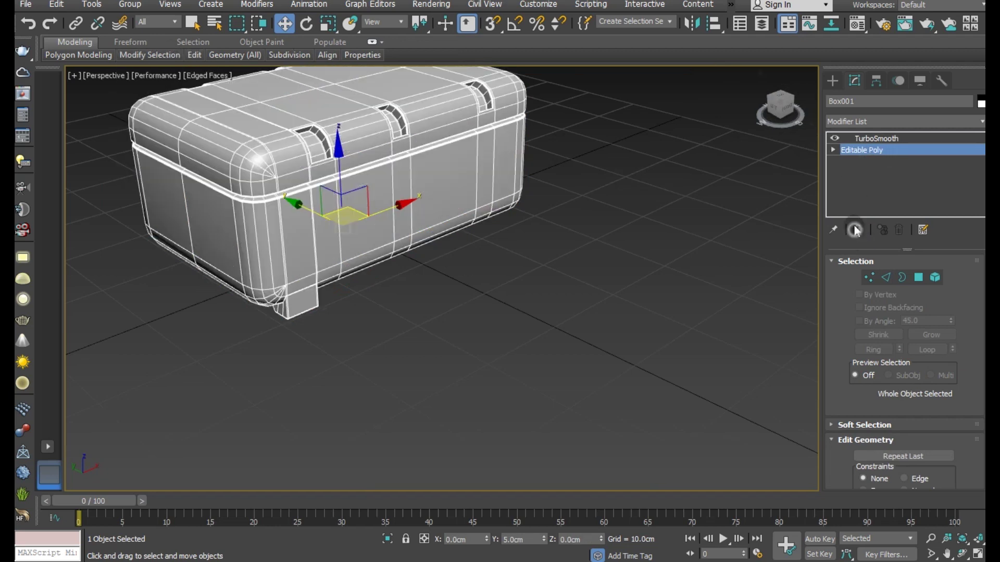
{"action": "left_click", "coordinate": [978, 121]}
{"action": "left_click_drag", "start_coordinate": [981, 157], "coordinate": [961, 491]}
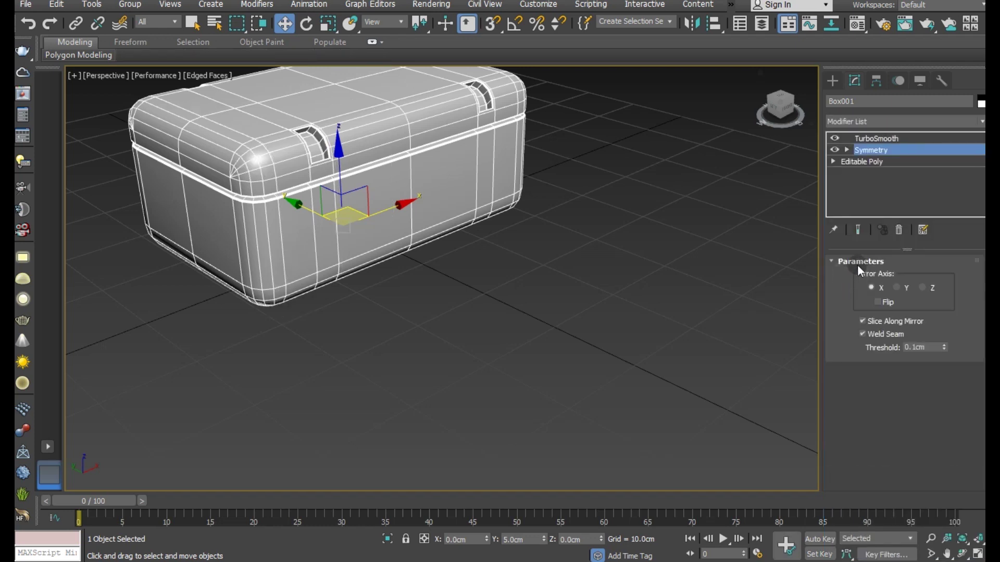
{"action": "left_click", "coordinate": [876, 302]}
{"action": "middle_click_drag", "start_coordinate": [416, 260], "coordinate": [347, 263], "text": "alt"}
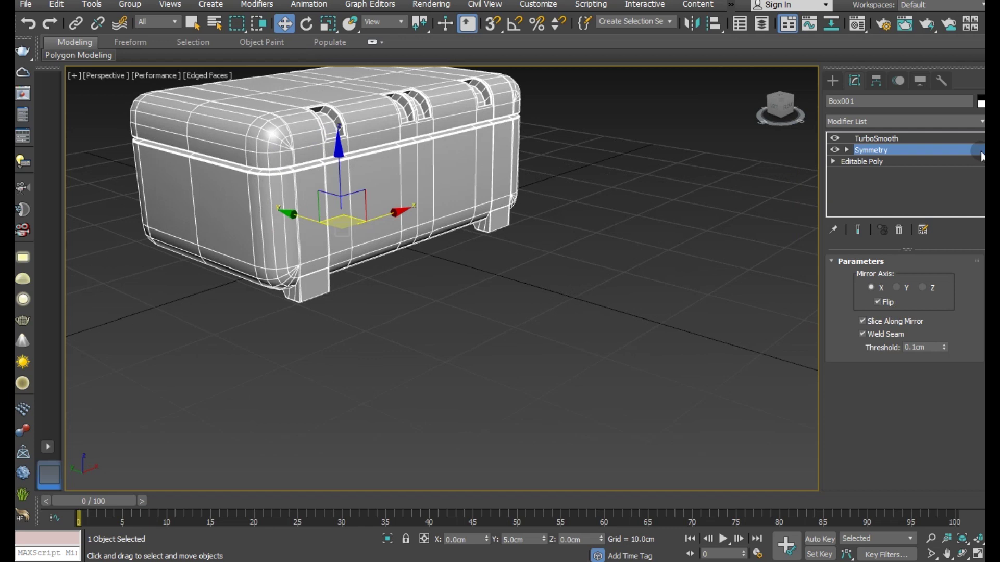
Add a second Symmetry modifier mirroring across Y with Flip enabled.
{"action": "left_click", "coordinate": [901, 121]}
{"action": "scroll", "coordinate": [969, 314], "scroll_direction": "down", "scroll_amount": 5}
{"action": "scroll", "coordinate": [954, 452], "scroll_direction": "down", "scroll_amount": 5}
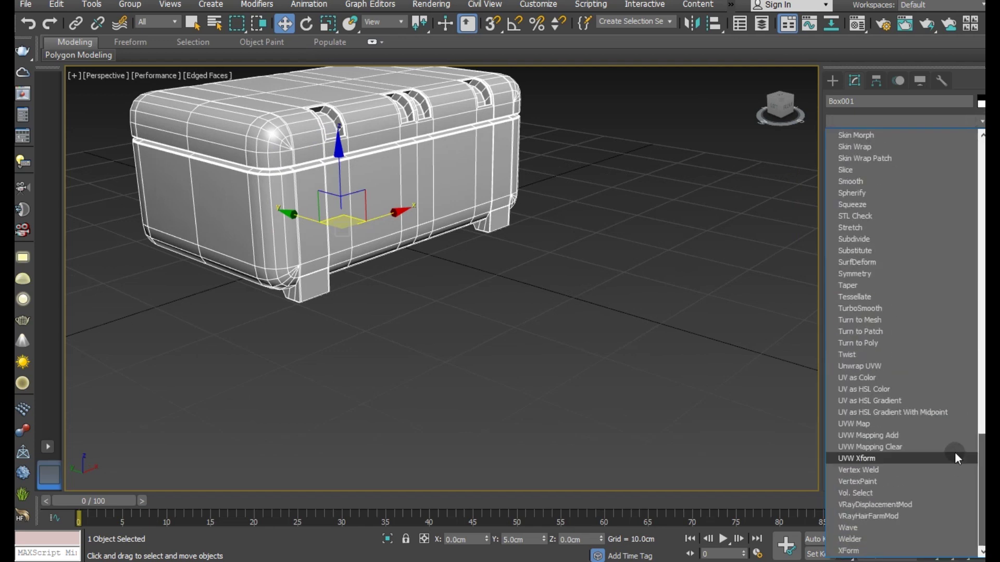
{"action": "left_click", "coordinate": [861, 273]}
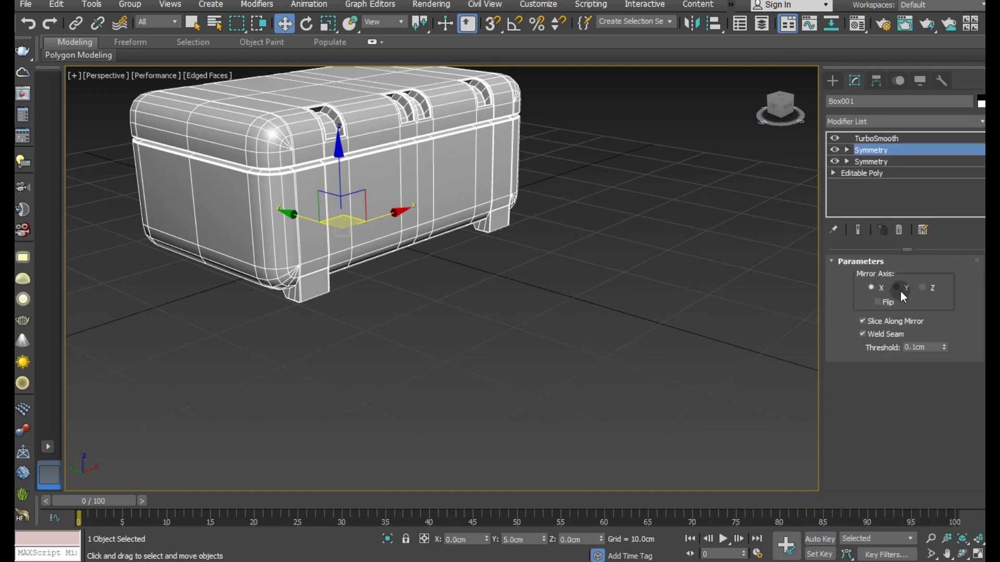
{"action": "left_click", "coordinate": [898, 285]}
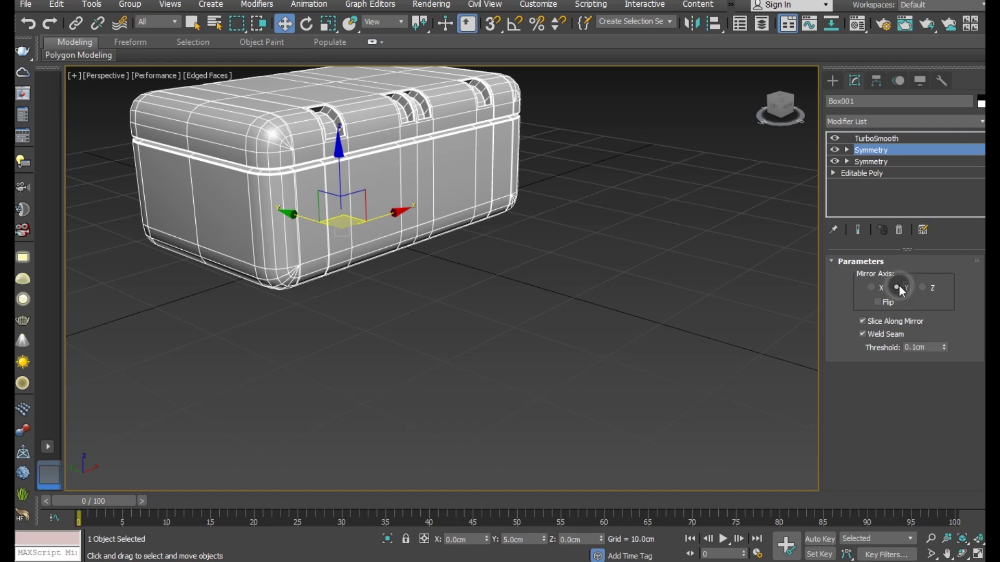
{"action": "left_click", "coordinate": [877, 302]}
{"action": "mouse_move", "coordinate": [439, 279]}
{"action": "middle_mouse_down", "text": "alt"}
{"action": "mouse_move", "coordinate": [505, 249]}
{"action": "mouse_move", "coordinate": [654, 271]}
{"action": "mouse_move", "coordinate": [574, 288]}
{"action": "mouse_move", "coordinate": [439, 278]}
{"action": "mouse_move", "coordinate": [454, 264]}
{"action": "middle_mouse_up", "text": "alt"}
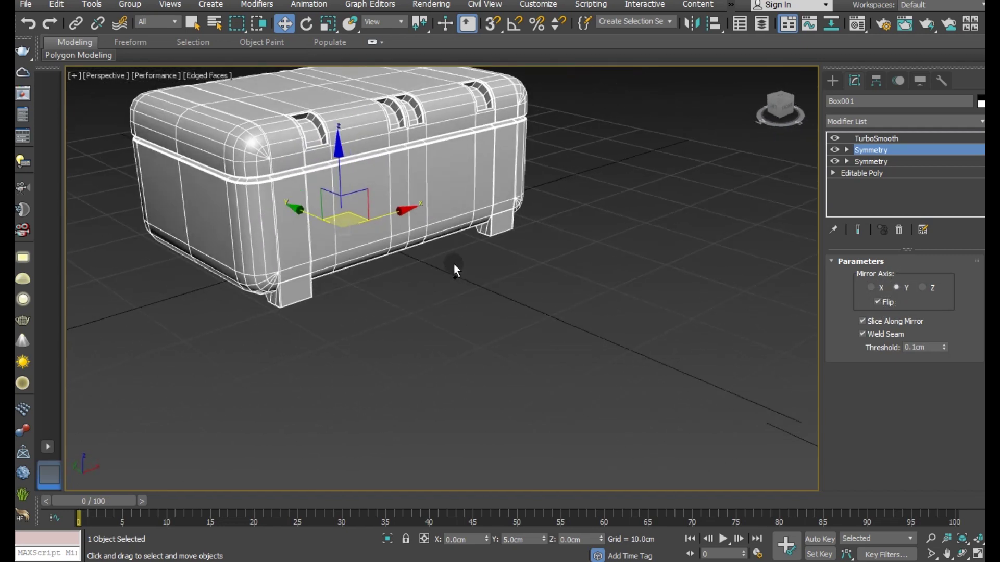
Collapse both Symmetry modifiers into the Editable Poly and reselect the box.
{"action": "right_click", "coordinate": [888, 150]}
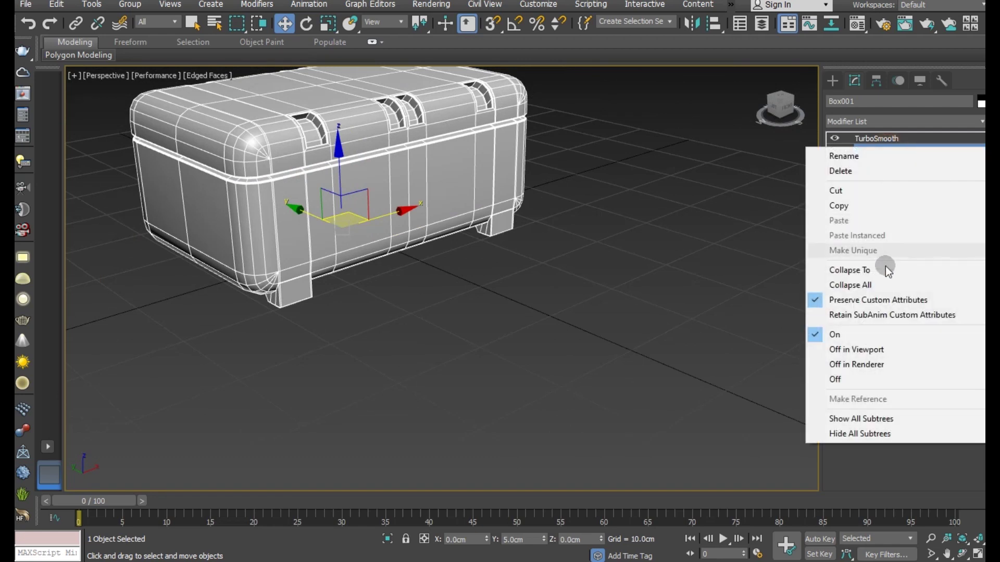
{"action": "left_click", "coordinate": [885, 266]}
{"action": "left_click", "coordinate": [533, 280]}
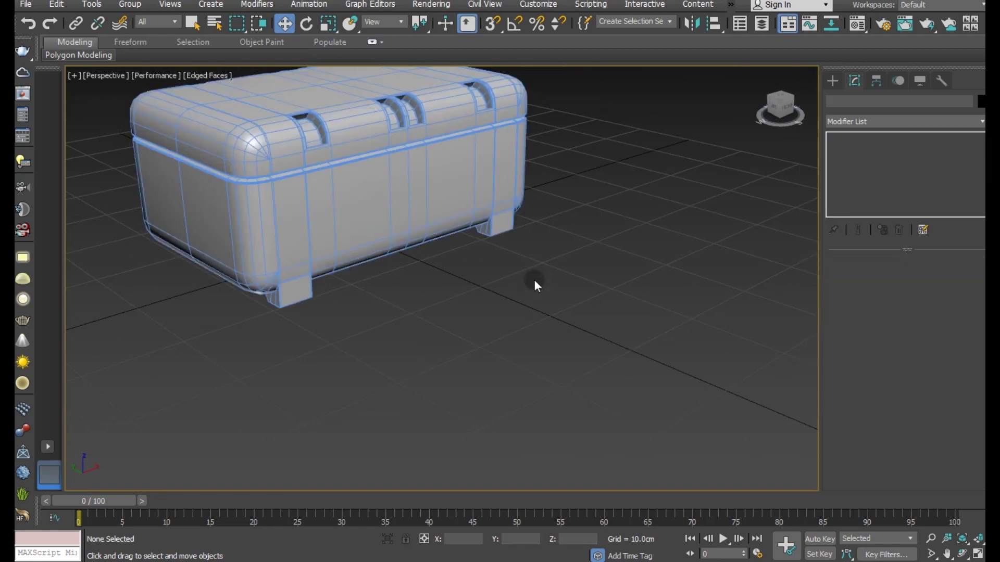
{"action": "left_click", "coordinate": [267, 174]}
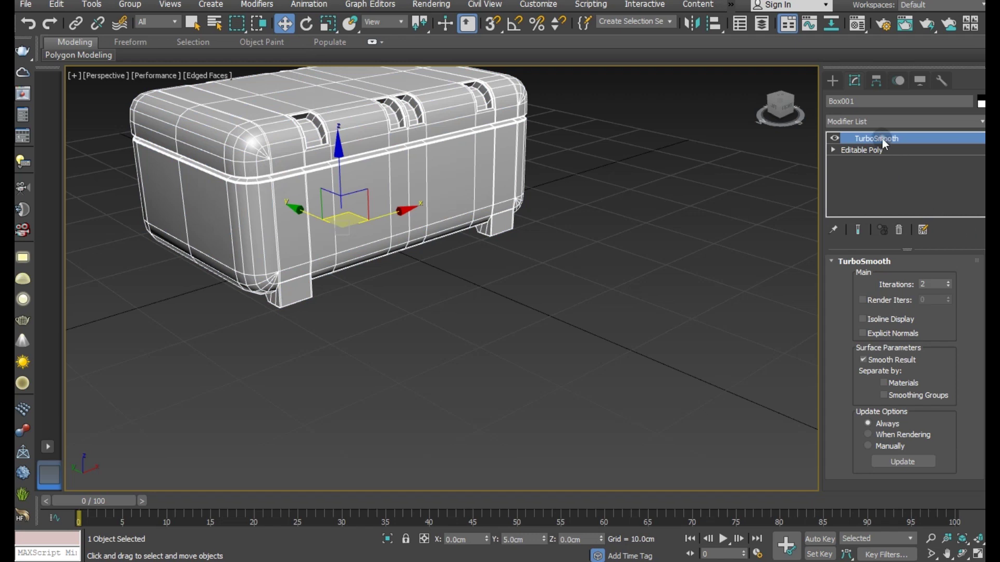
{"action": "mouse_move", "coordinate": [622, 293]}
{"action": "middle_mouse_down", "text": "alt"}
{"action": "mouse_move", "coordinate": [665, 346]}
{"action": "mouse_move", "coordinate": [600, 354]}
{"action": "mouse_move", "coordinate": [665, 328]}
{"action": "mouse_move", "coordinate": [676, 305]}
{"action": "mouse_move", "coordinate": [635, 305]}
{"action": "mouse_move", "coordinate": [617, 338]}
{"action": "mouse_move", "coordinate": [676, 345]}
{"action": "mouse_move", "coordinate": [627, 347]}
{"action": "mouse_move", "coordinate": [592, 375]}
{"action": "mouse_move", "coordinate": [585, 402]}
{"action": "mouse_move", "coordinate": [645, 386]}
{"action": "mouse_move", "coordinate": [557, 335]}
{"action": "middle_mouse_up", "text": "alt"}
Hide TurboSmooth and Swift Loop a ring of edges around the lower body.
{"action": "left_click", "coordinate": [645, 344]}
{"action": "left_click", "coordinate": [410, 298]}
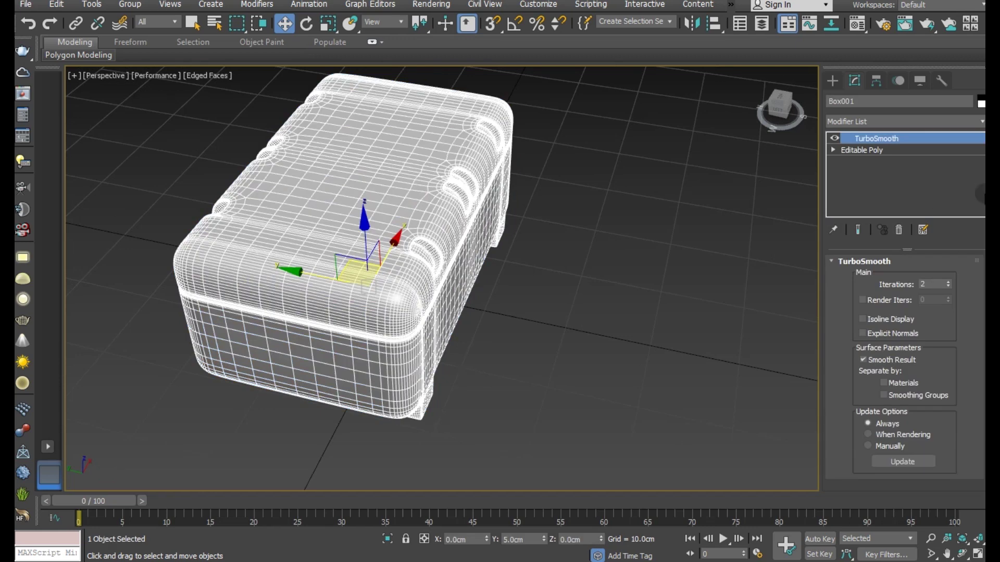
{"action": "left_click", "coordinate": [833, 137]}
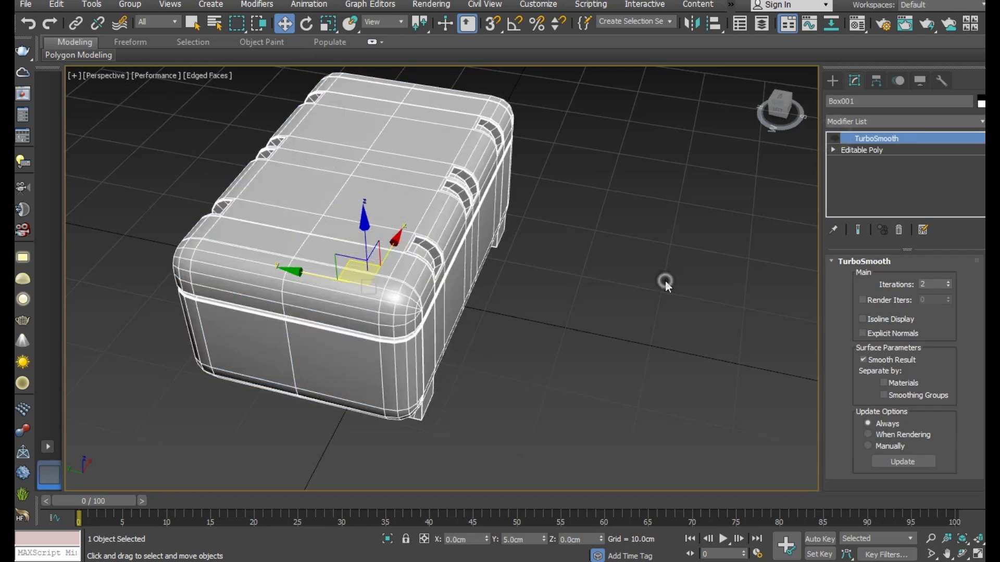
{"action": "mouse_move", "coordinate": [193, 54]}
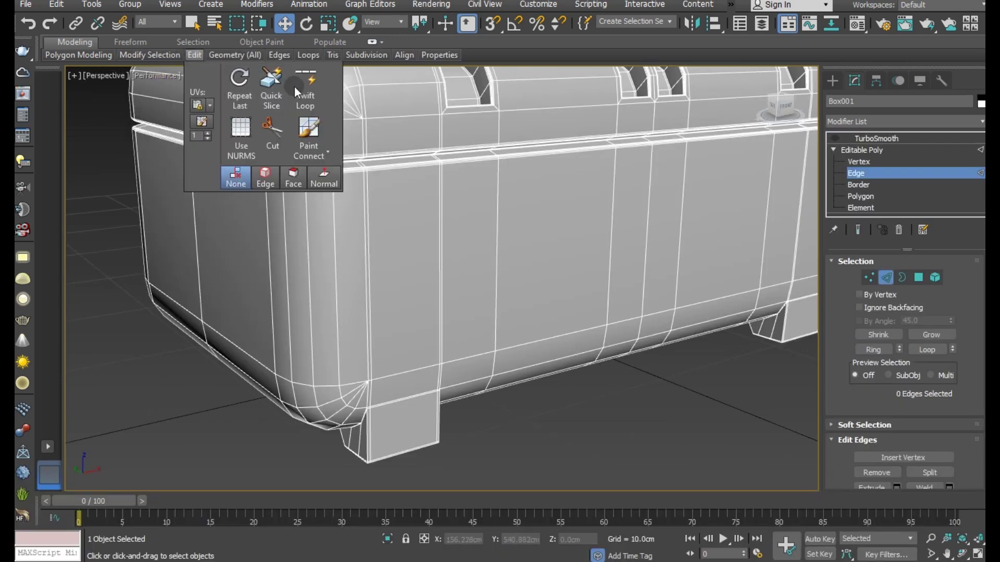
{"action": "left_click", "coordinate": [301, 86]}
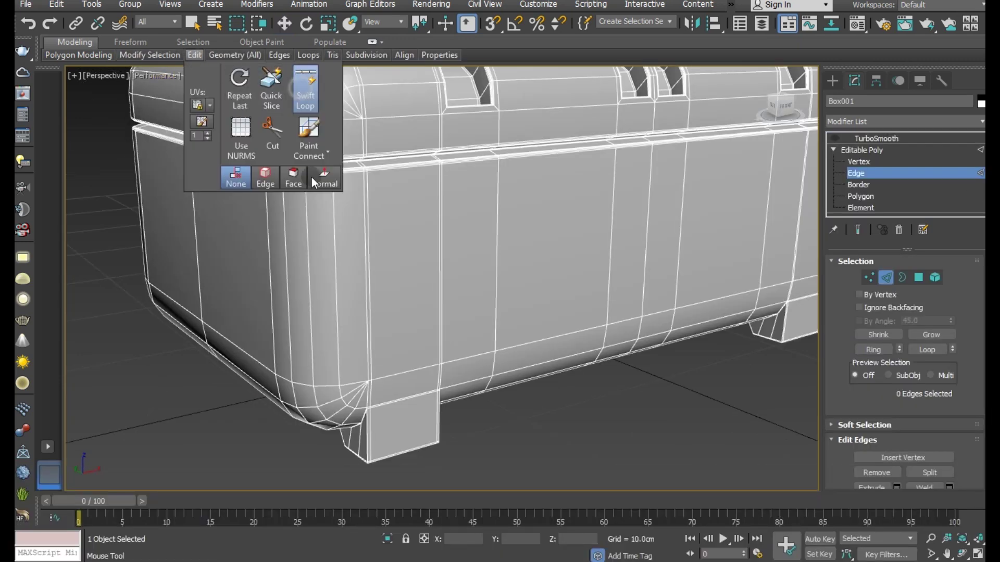
{"action": "left_click", "coordinate": [334, 358]}
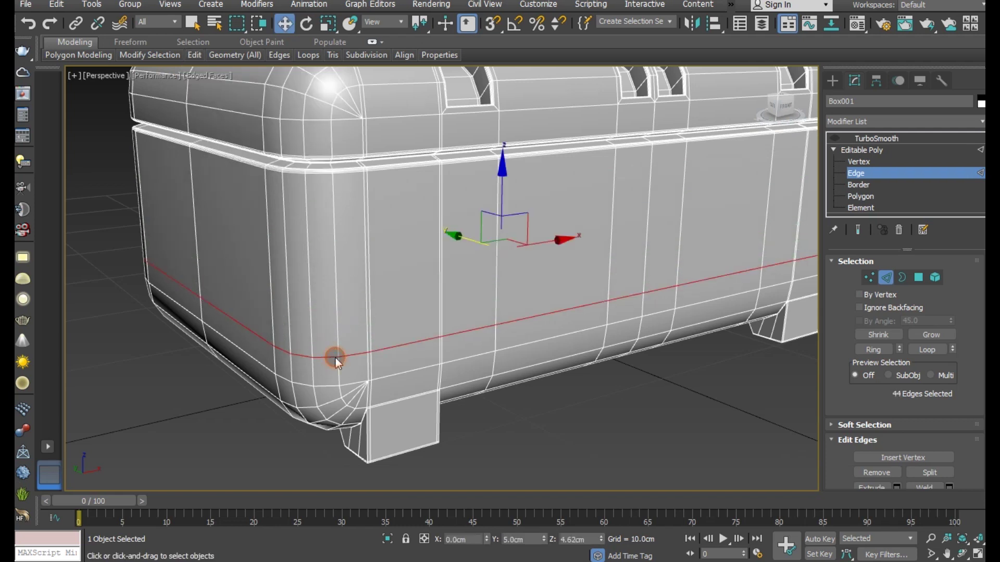
Extrude the loop's edges with -1.566 cm height and 0.146 cm width to cut a groove.
{"action": "scroll", "coordinate": [850, 456], "scroll_direction": "down", "scroll_amount": 2}
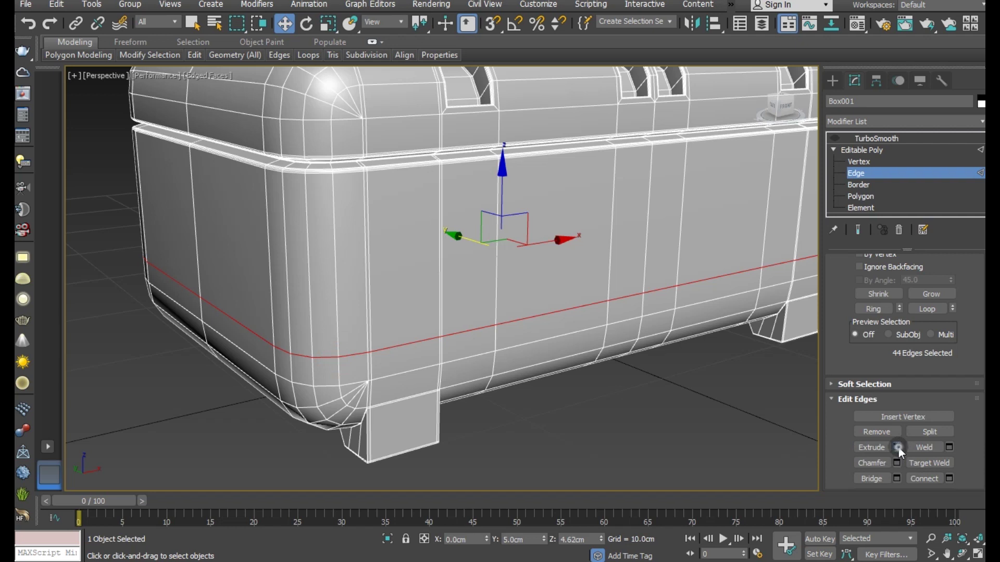
{"action": "left_click", "coordinate": [897, 447]}
{"action": "left_click_drag", "start_coordinate": [452, 286], "coordinate": [453, 354]}
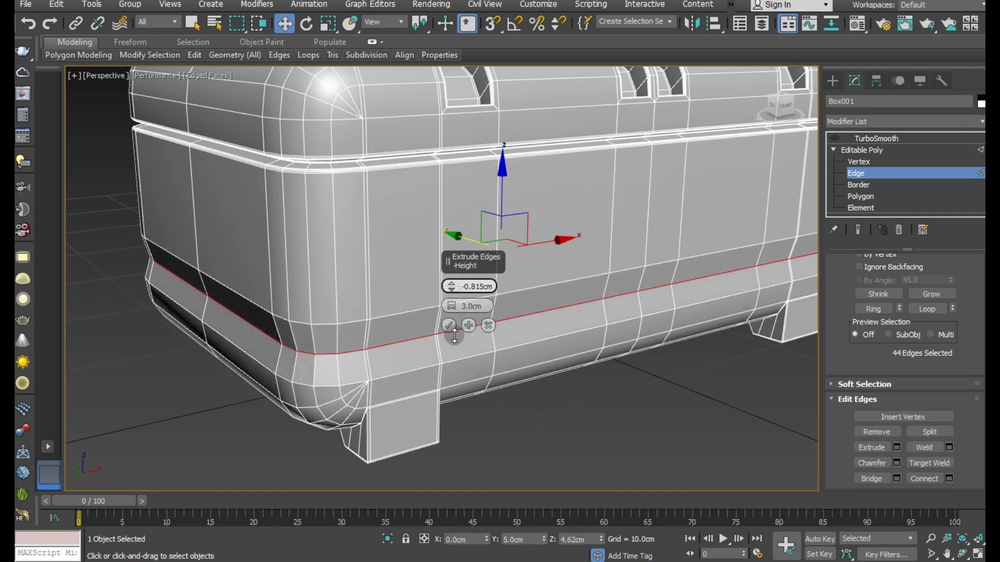
{"action": "left_click_drag", "start_coordinate": [454, 311], "coordinate": [456, 321]}
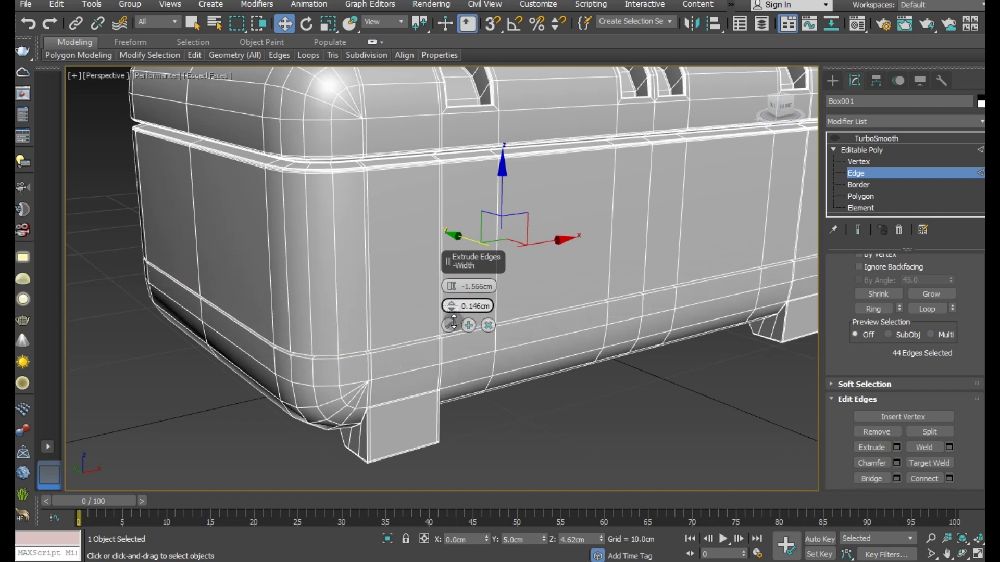
{"action": "left_click", "coordinate": [450, 325]}
{"action": "scroll", "coordinate": [327, 357], "scroll_direction": "up", "scroll_amount": 5}
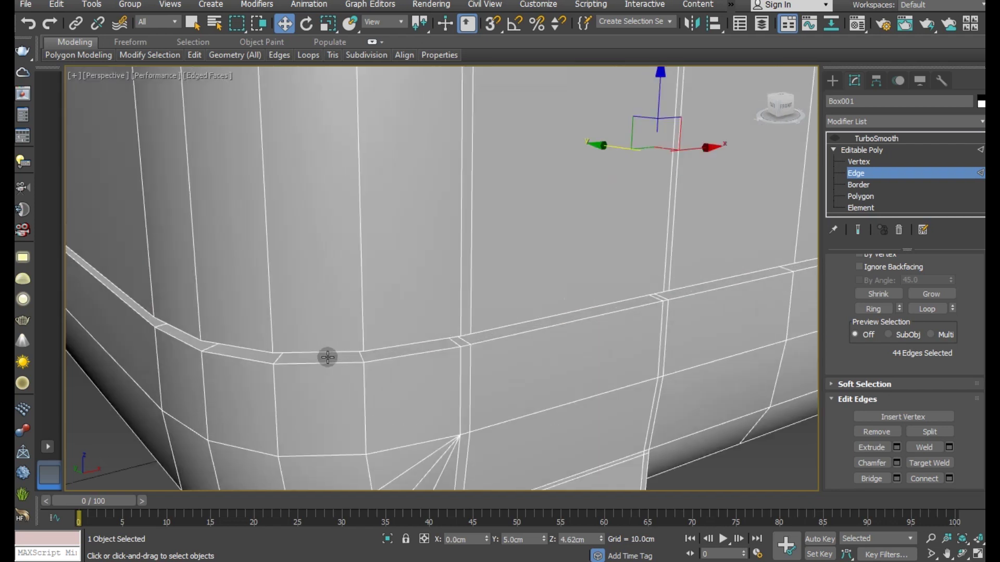
{"action": "middle_click_drag", "start_coordinate": [325, 361], "coordinate": [361, 330], "text": "alt"}
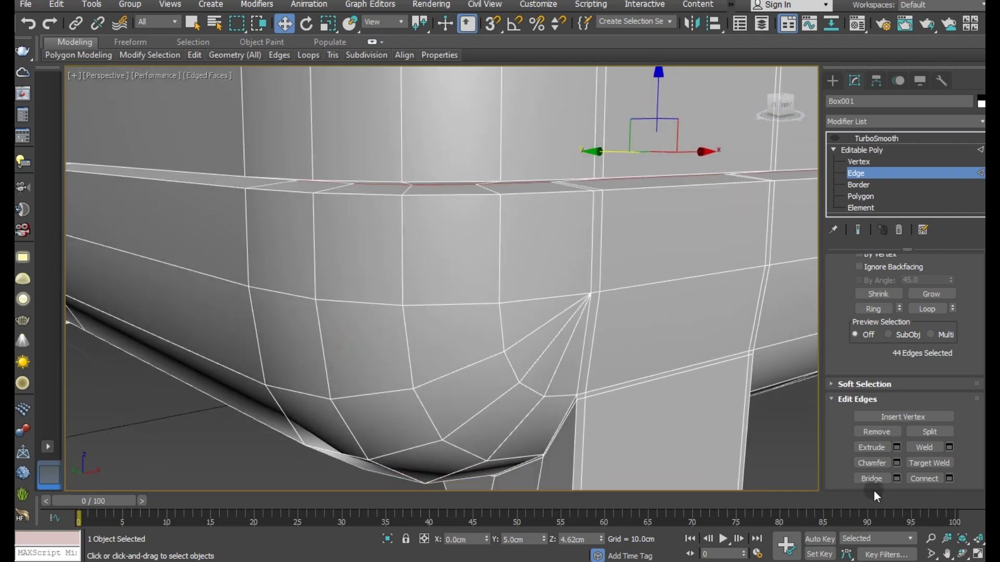
Chamfer the selected groove edges with two segments and a smaller amount.
{"action": "left_click", "coordinate": [897, 463]}
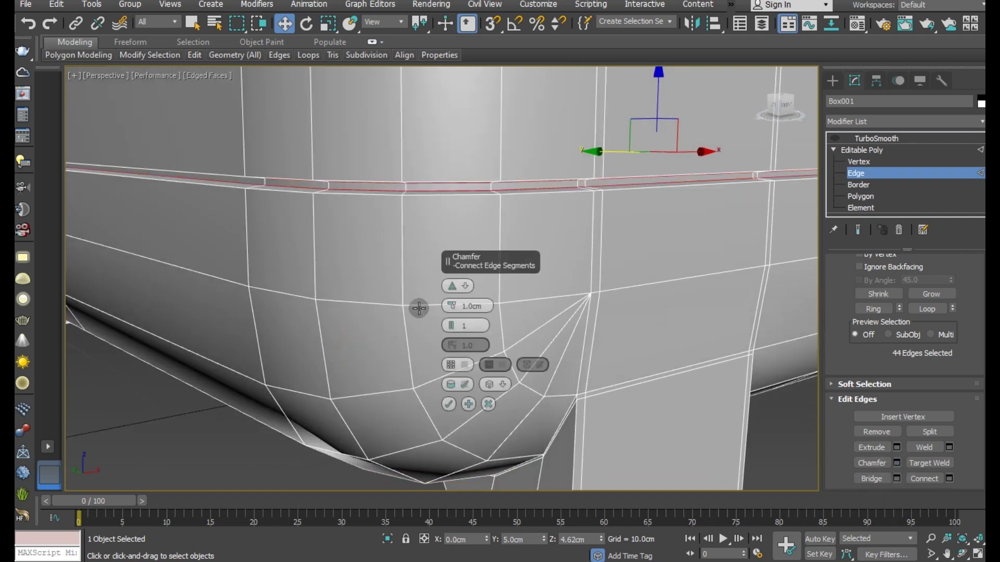
{"action": "left_click_drag", "start_coordinate": [451, 322], "coordinate": [452, 309]}
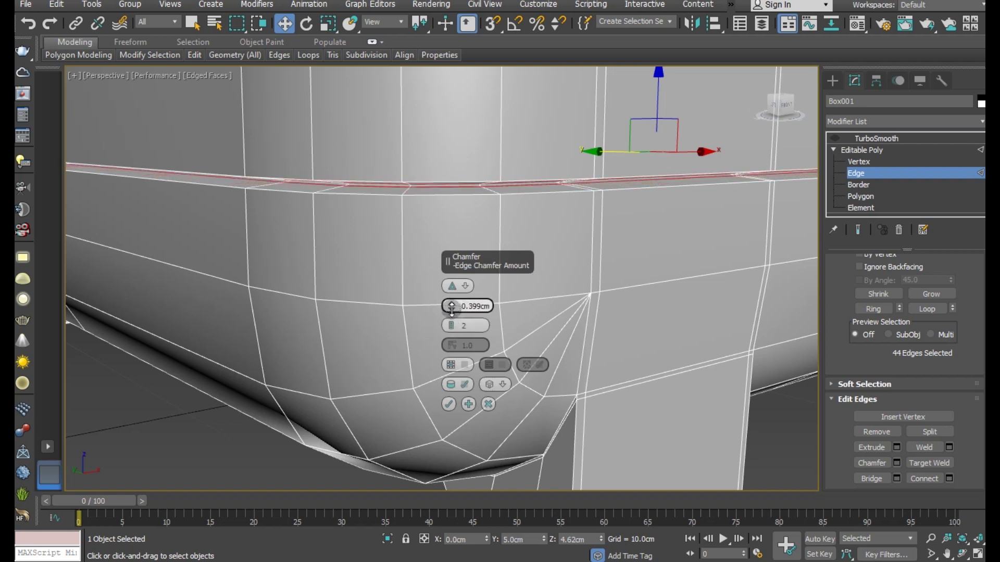
{"action": "left_click", "coordinate": [449, 404]}
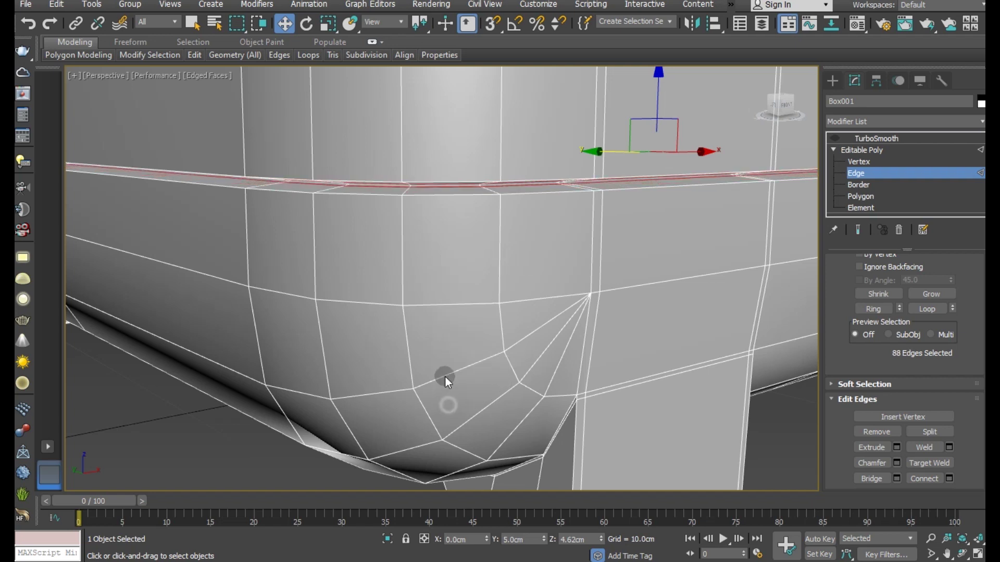
Select the lower and upper groove loops and chamfer them 0.099cm, 2 segments, then return to Editable Poly.
{"action": "double_click", "coordinate": [375, 193]}
{"action": "double_click", "coordinate": [374, 181], "text": "ctrl"}
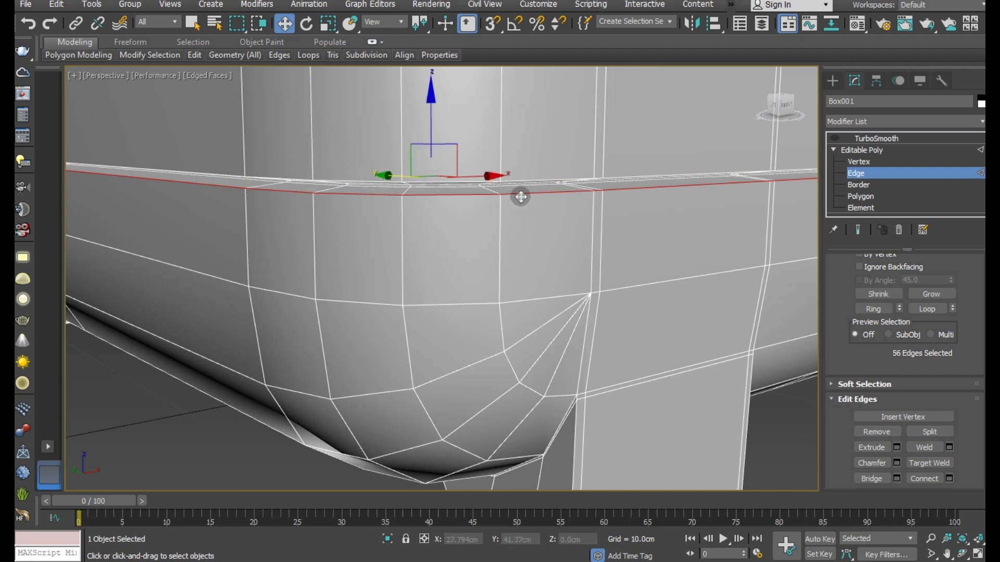
{"action": "key", "text": "ctrl+z"}
{"action": "double_click", "coordinate": [520, 180], "text": "ctrl"}
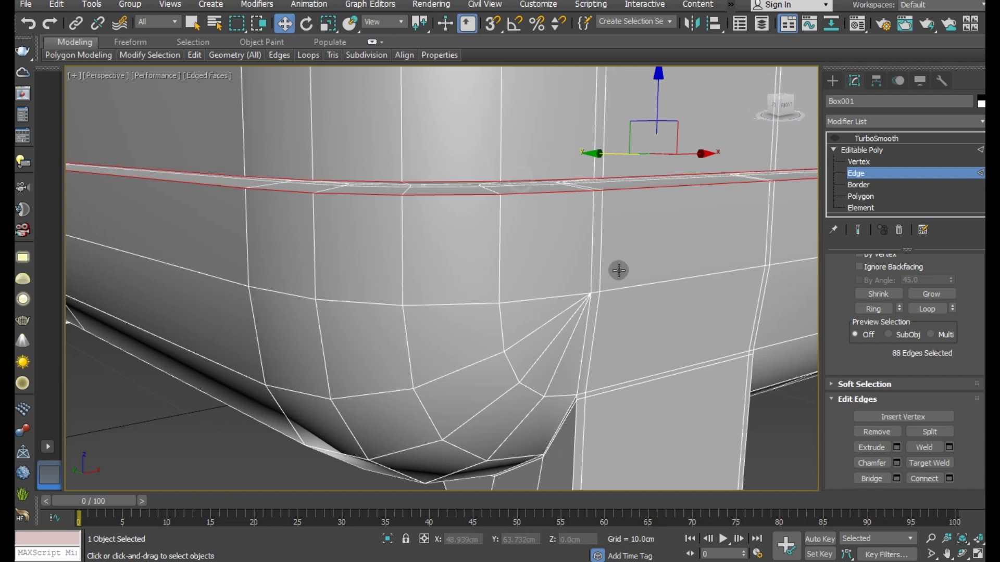
{"action": "left_click", "coordinate": [896, 462]}
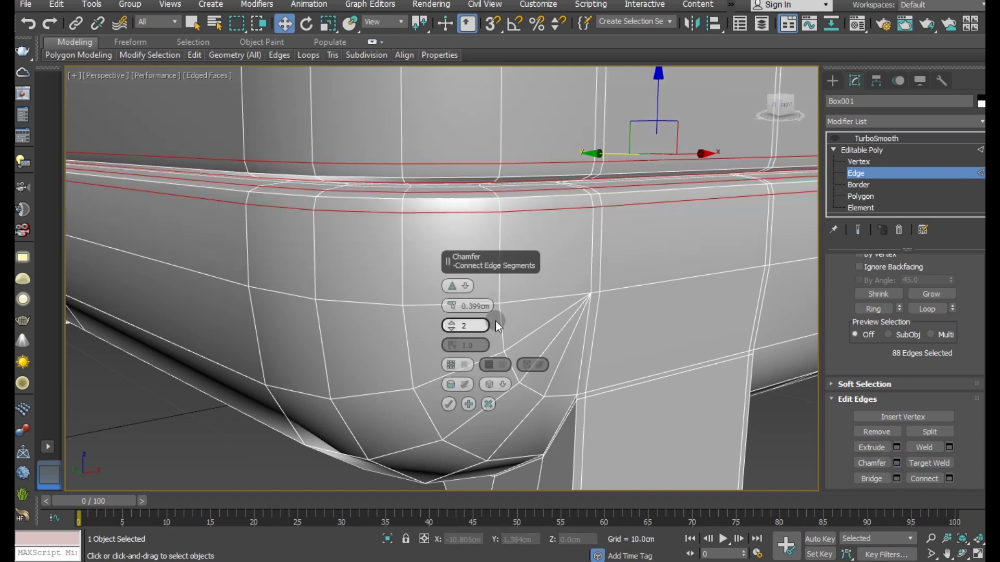
{"action": "left_click_drag", "start_coordinate": [451, 305], "coordinate": [452, 333]}
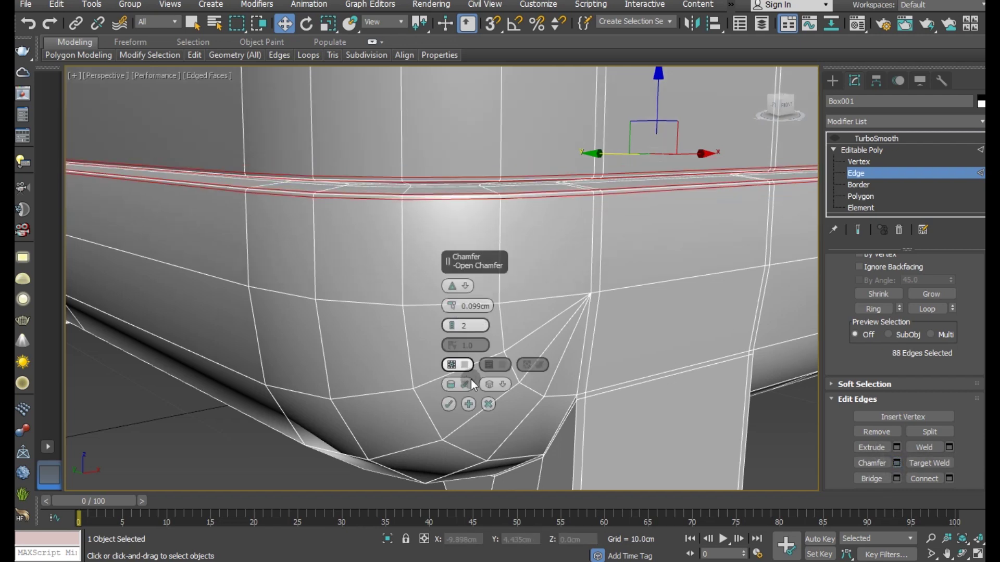
{"action": "left_click", "coordinate": [451, 404]}
{"action": "scroll", "coordinate": [351, 403], "scroll_direction": "down", "scroll_amount": 5}
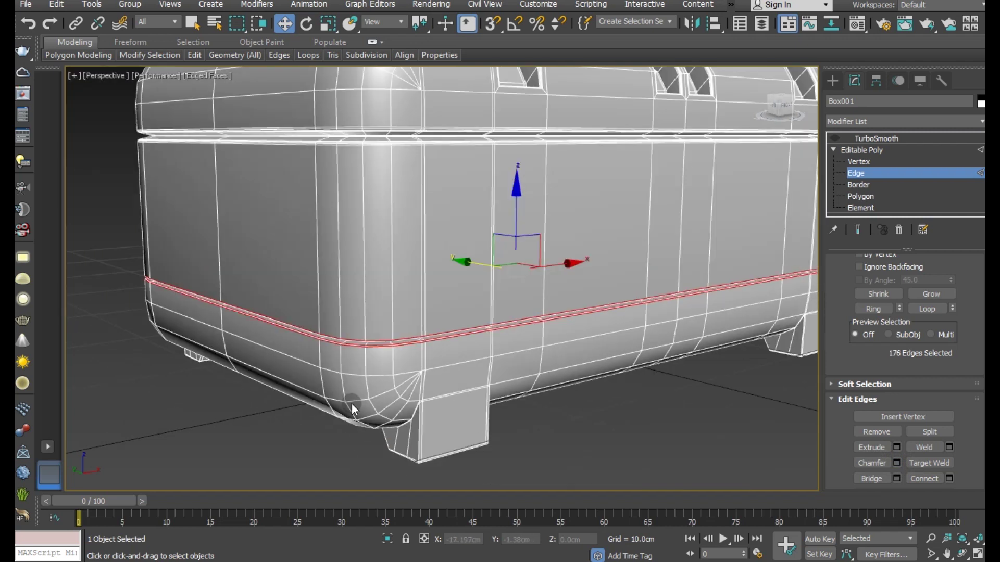
{"action": "scroll", "coordinate": [351, 403], "scroll_direction": "down", "scroll_amount": 4}
{"action": "left_click", "coordinate": [845, 146]}
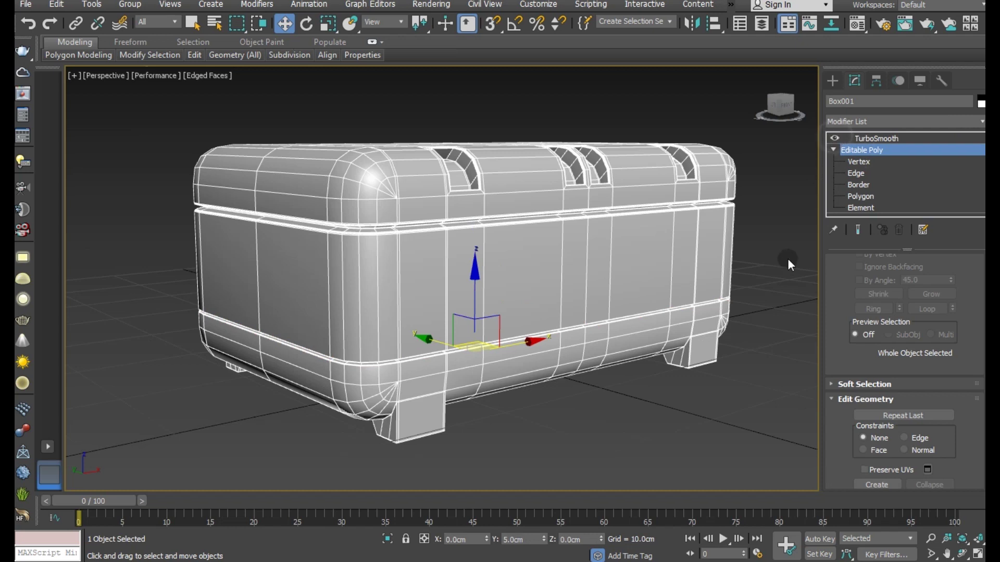
Deselect the chest, switch the viewport to DX Mode and hide the wireframe overlay.
{"action": "left_click", "coordinate": [771, 303]}
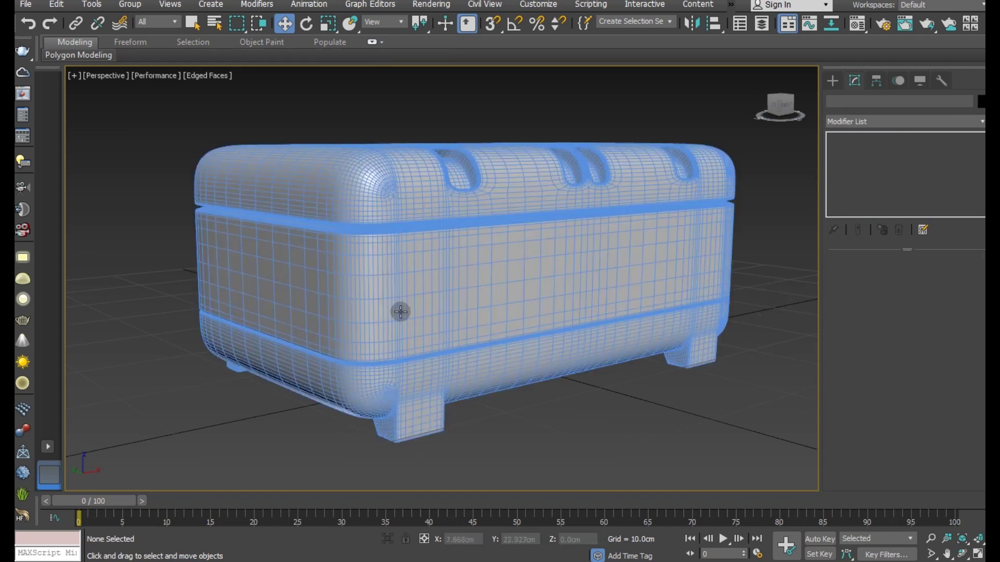
{"action": "scroll", "coordinate": [400, 312], "scroll_direction": "down", "scroll_amount": 3}
{"action": "middle_click_drag", "start_coordinate": [473, 296], "coordinate": [462, 324], "text": "alt"}
{"action": "left_click", "coordinate": [223, 79]}
{"action": "left_click", "coordinate": [145, 73]}
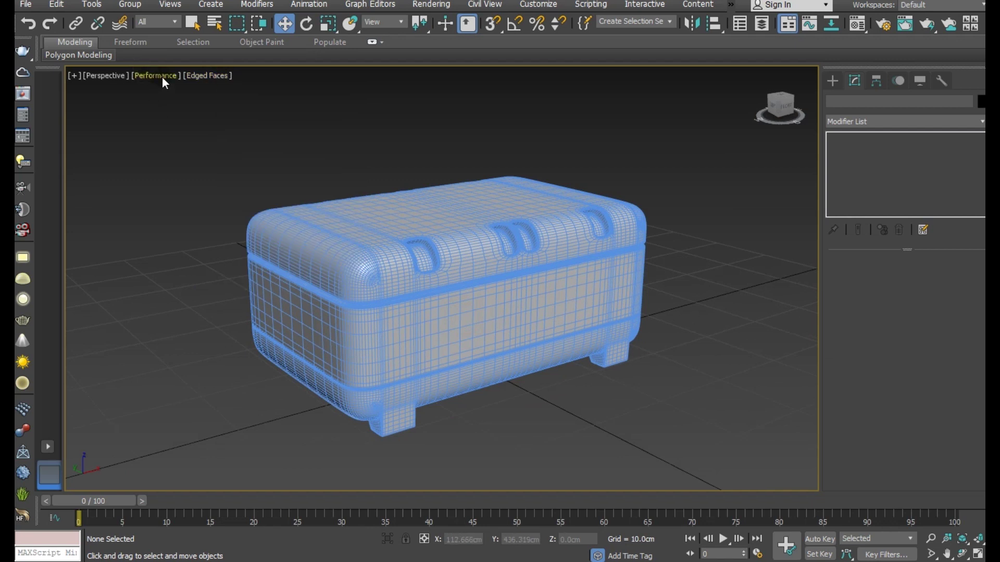
{"action": "left_click", "coordinate": [161, 77]}
{"action": "left_click", "coordinate": [200, 154]}
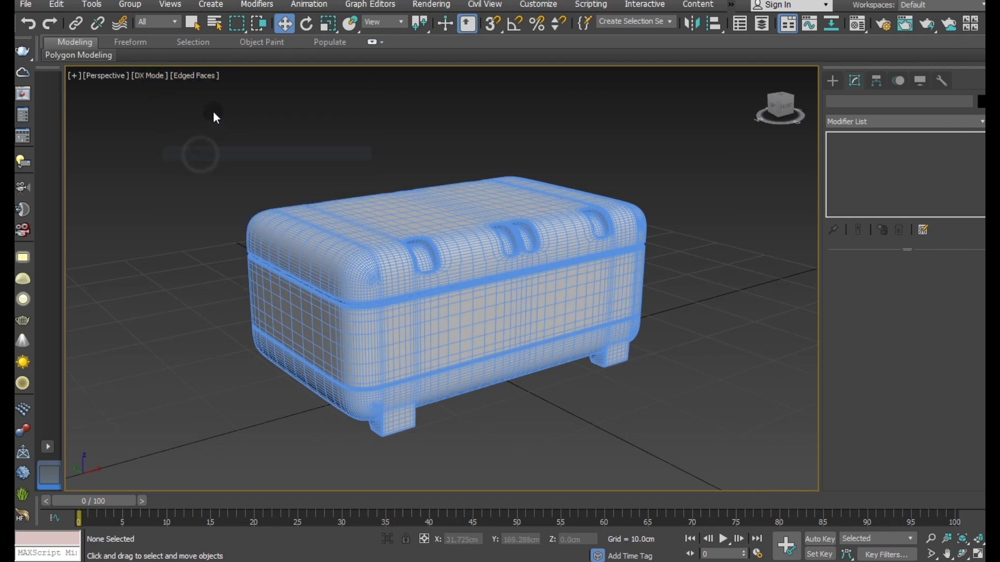
{"action": "left_click", "coordinate": [194, 77]}
{"action": "left_click", "coordinate": [238, 226]}
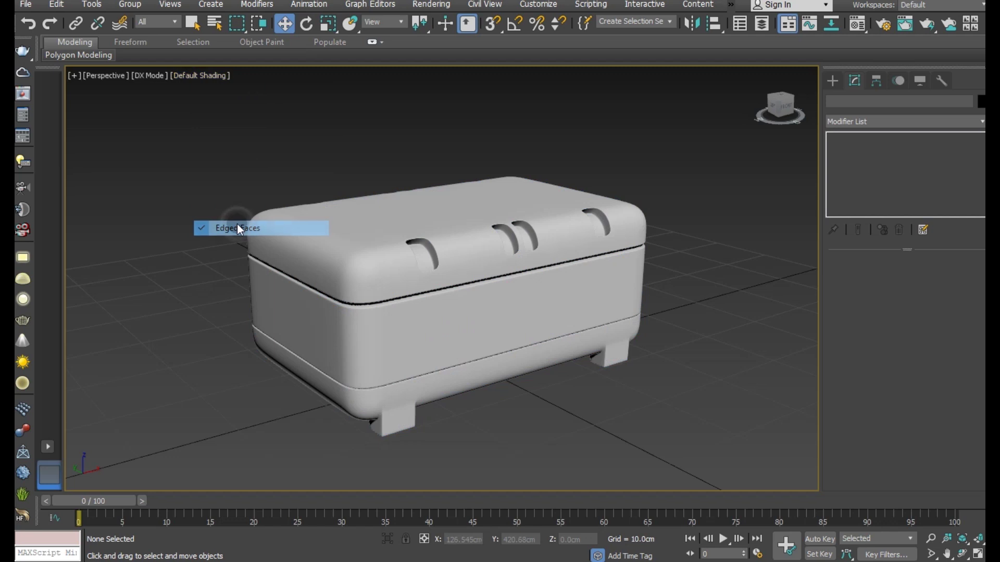
Select the chest from a low front view and turn Edged Faces back on with F4.
{"action": "mouse_move", "coordinate": [349, 283]}
{"action": "middle_mouse_down", "text": "alt"}
{"action": "mouse_move", "coordinate": [411, 305]}
{"action": "mouse_move", "coordinate": [402, 327]}
{"action": "mouse_move", "coordinate": [361, 316]}
{"action": "mouse_move", "coordinate": [391, 345]}
{"action": "middle_mouse_up", "text": "alt"}
{"action": "left_click", "coordinate": [386, 342]}
{"action": "mouse_move", "coordinate": [485, 338]}
{"action": "middle_mouse_down", "text": "alt"}
{"action": "mouse_move", "coordinate": [486, 283]}
{"action": "mouse_move", "coordinate": [513, 320]}
{"action": "middle_mouse_up", "text": "alt"}
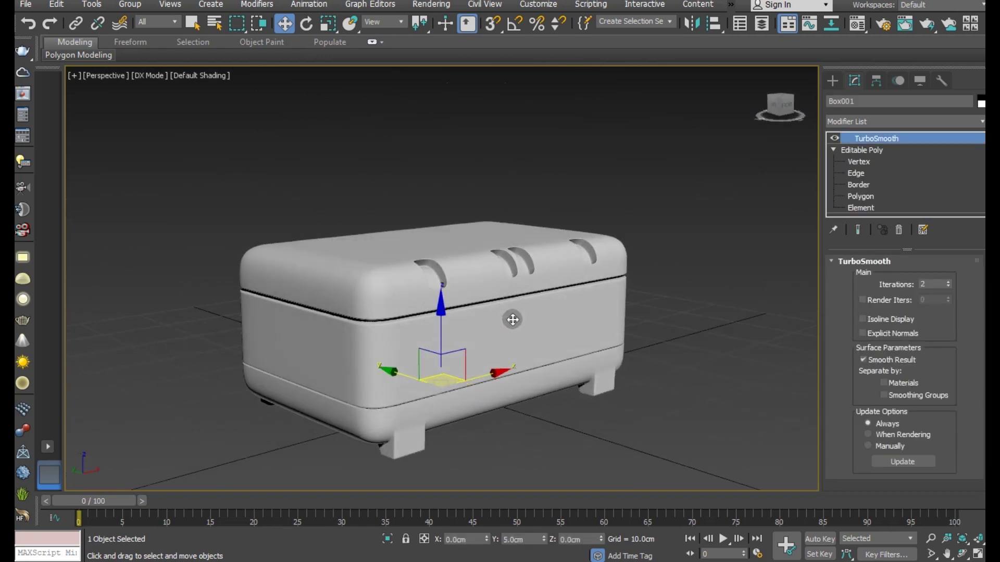
{"action": "key", "text": "F4"}
{"action": "scroll", "coordinate": [453, 298], "scroll_direction": "up", "scroll_amount": 3}
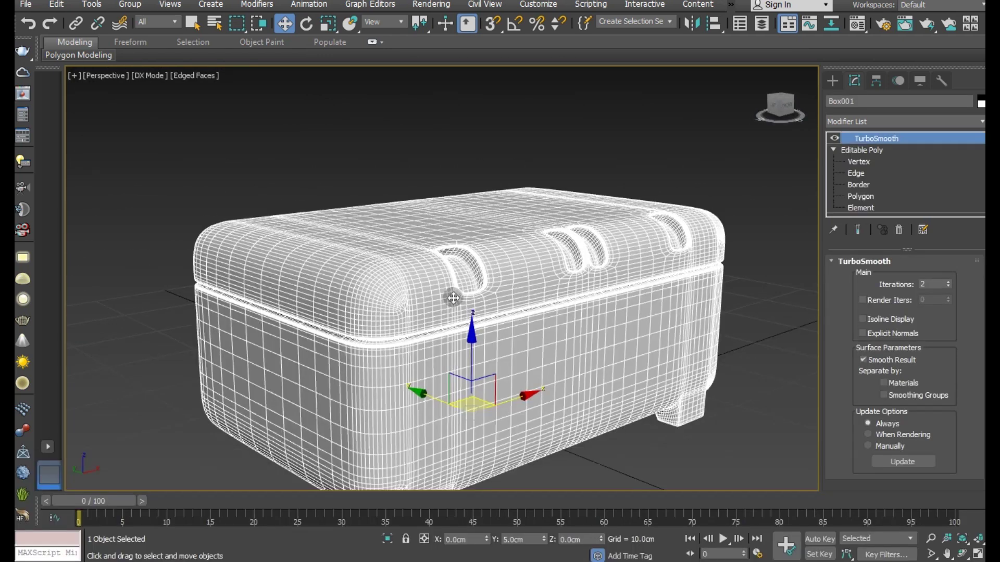
At Editable Poly polygon level, select the two large front polygons of the base.
{"action": "left_click", "coordinate": [860, 151]}
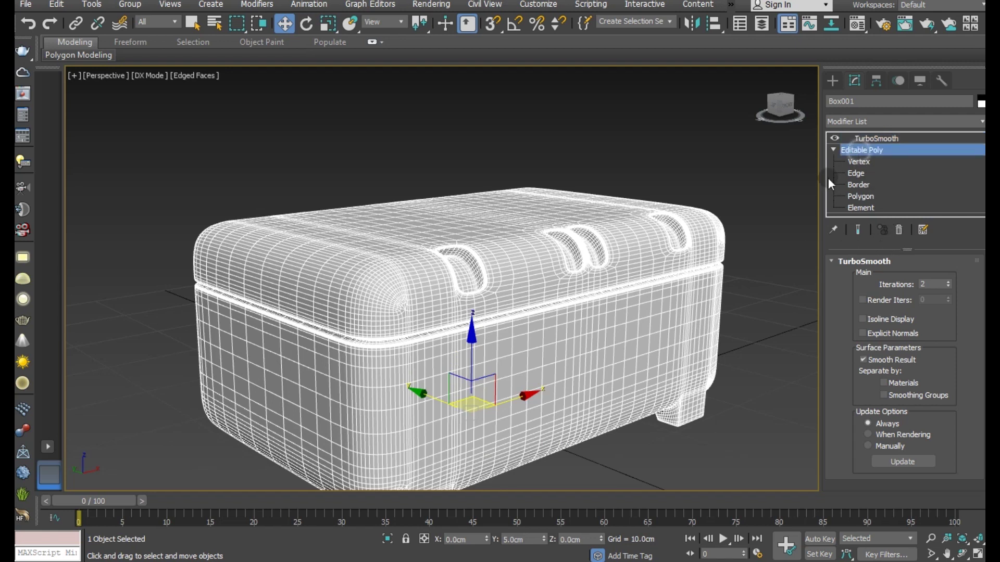
{"action": "left_click", "coordinate": [918, 278]}
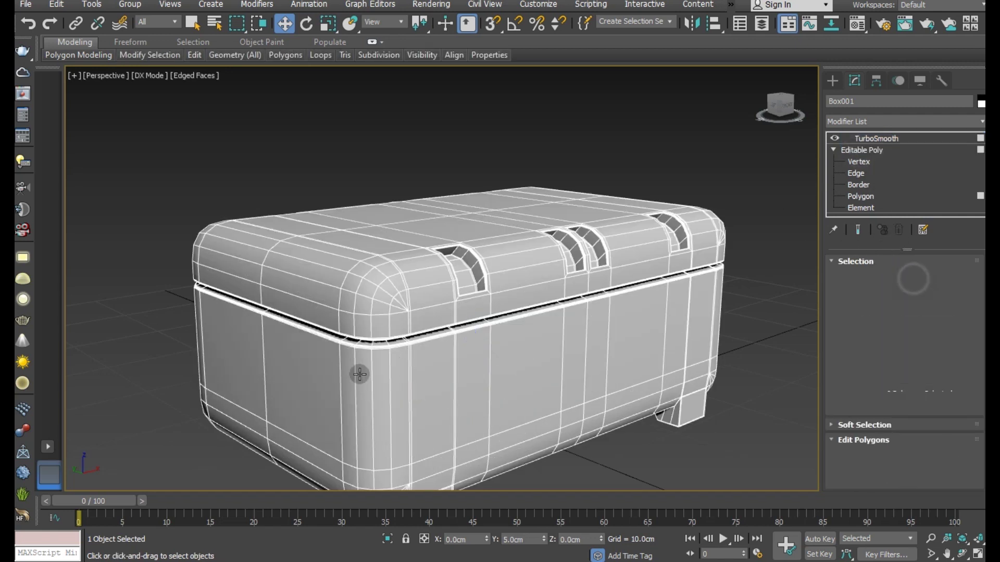
{"action": "left_click", "coordinate": [312, 370]}
{"action": "left_click", "coordinate": [255, 364], "text": "ctrl"}
Inset the two front polygons separately using By Polygon mode with a wider border.
{"action": "middle_click_drag", "start_coordinate": [298, 369], "coordinate": [368, 368], "text": "alt"}
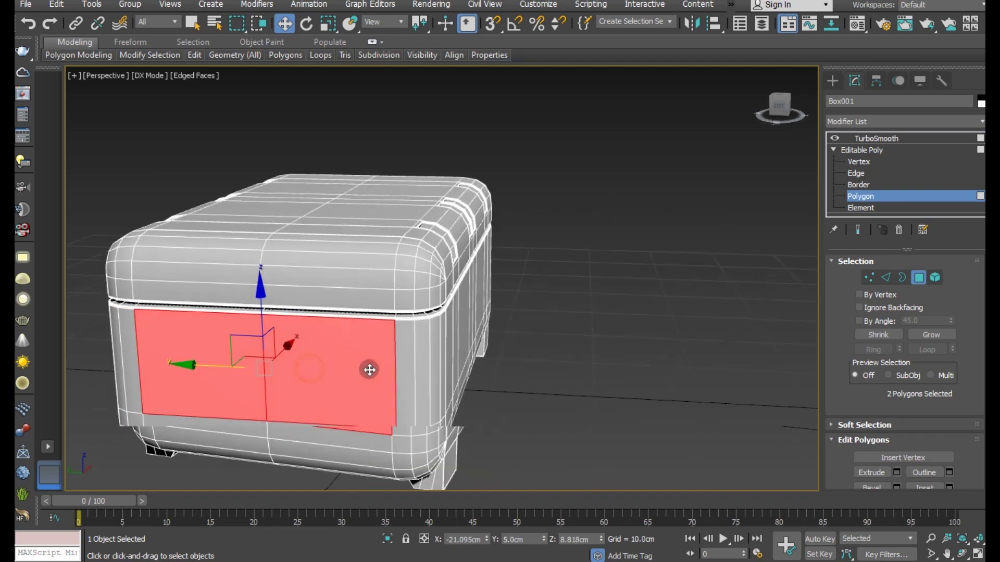
{"action": "left_click", "coordinate": [948, 487]}
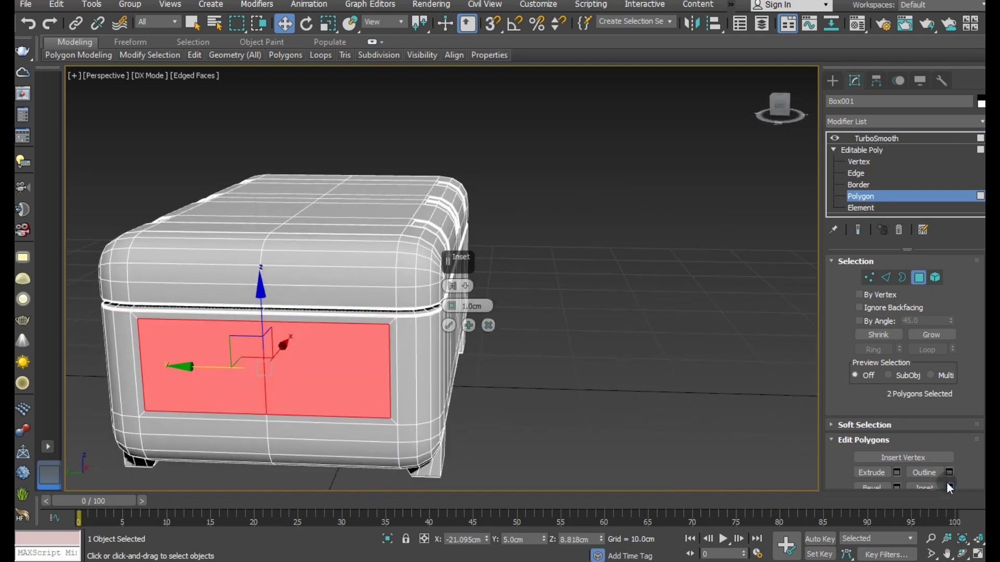
{"action": "left_click", "coordinate": [452, 285]}
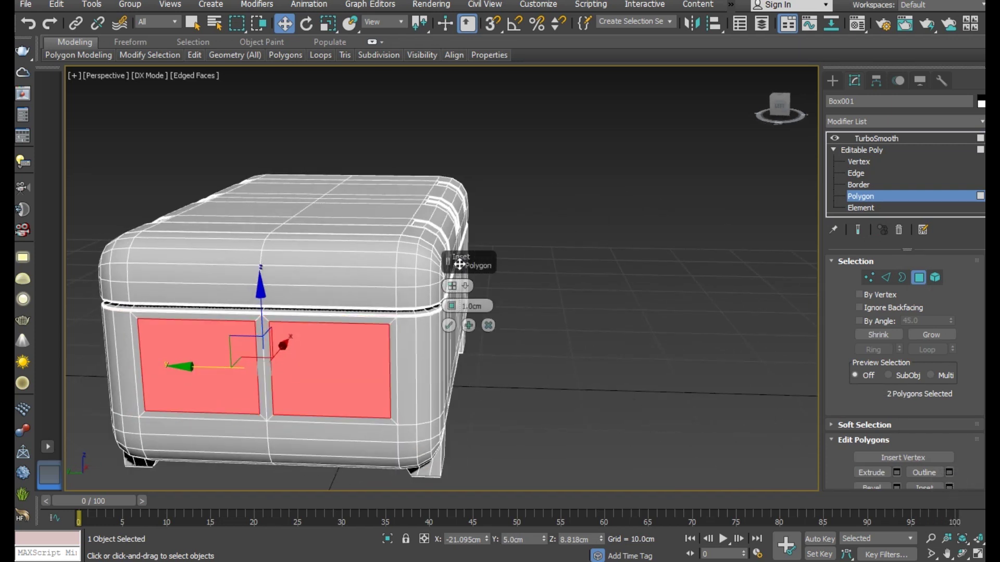
{"action": "left_click_drag", "start_coordinate": [447, 261], "coordinate": [531, 258]}
{"action": "left_click_drag", "start_coordinate": [531, 302], "coordinate": [523, 291]}
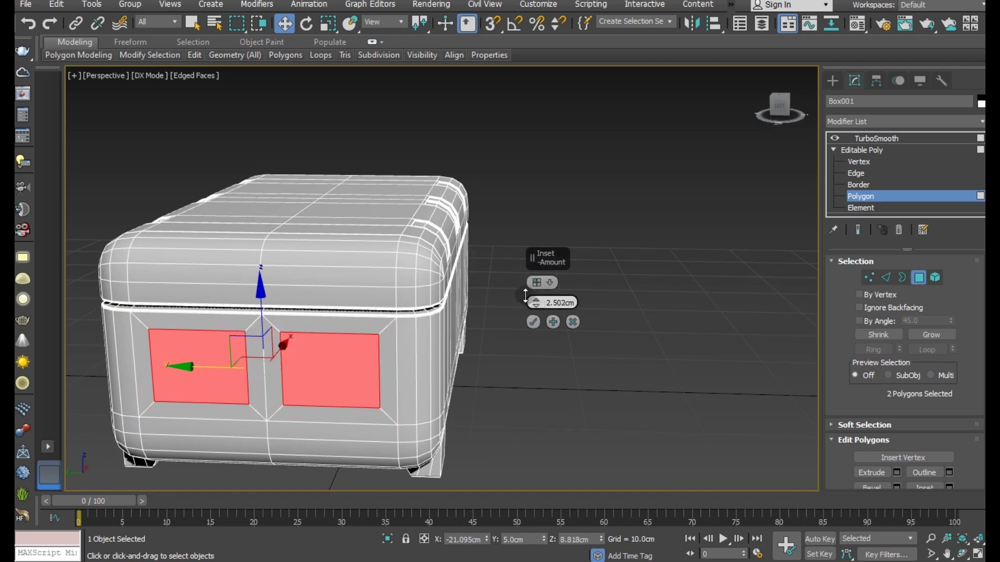
{"action": "left_click", "coordinate": [532, 322]}
{"action": "middle_click_drag", "start_coordinate": [532, 319], "coordinate": [424, 363], "text": "alt"}
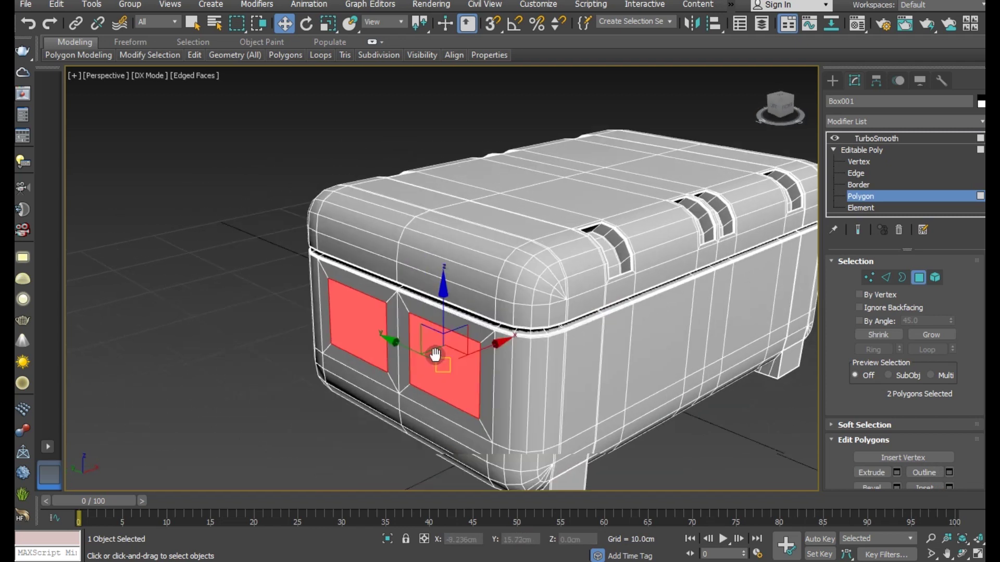
{"action": "scroll", "coordinate": [425, 362], "scroll_direction": "up", "scroll_amount": 4}
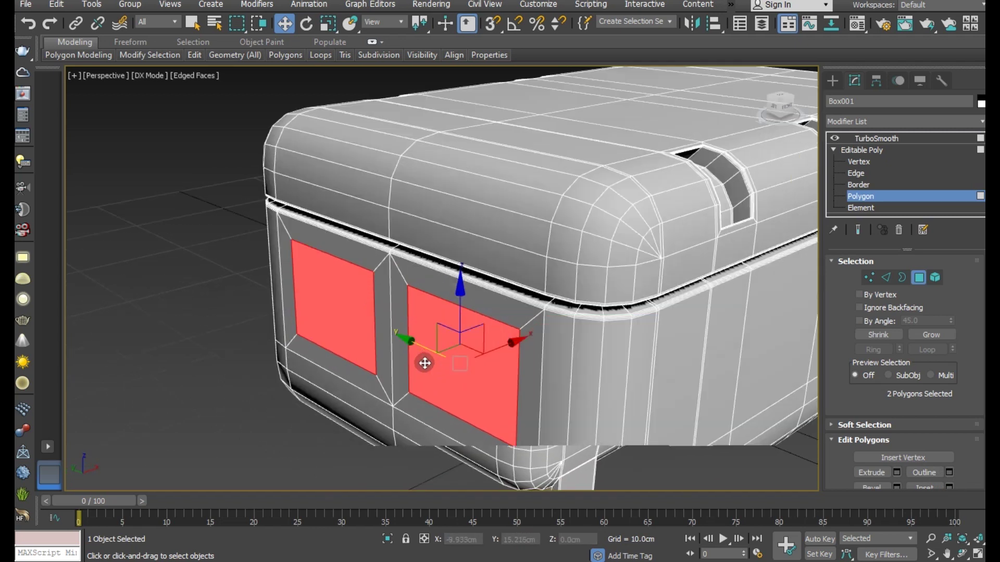
Undo that inset and redo it in Group mode as one panel.
{"action": "left_click", "coordinate": [27, 23]}
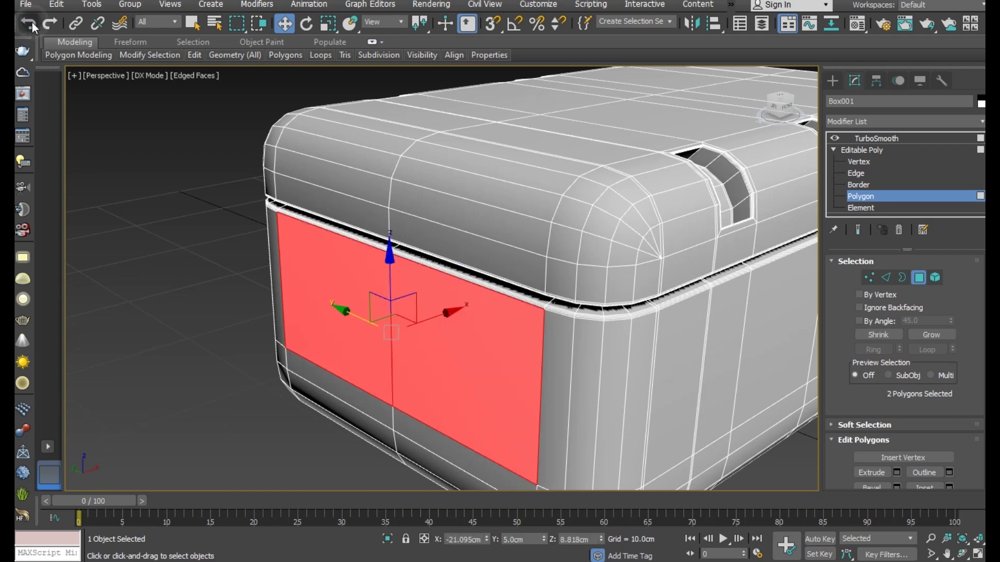
{"action": "left_click", "coordinate": [950, 487]}
{"action": "left_click", "coordinate": [536, 282]}
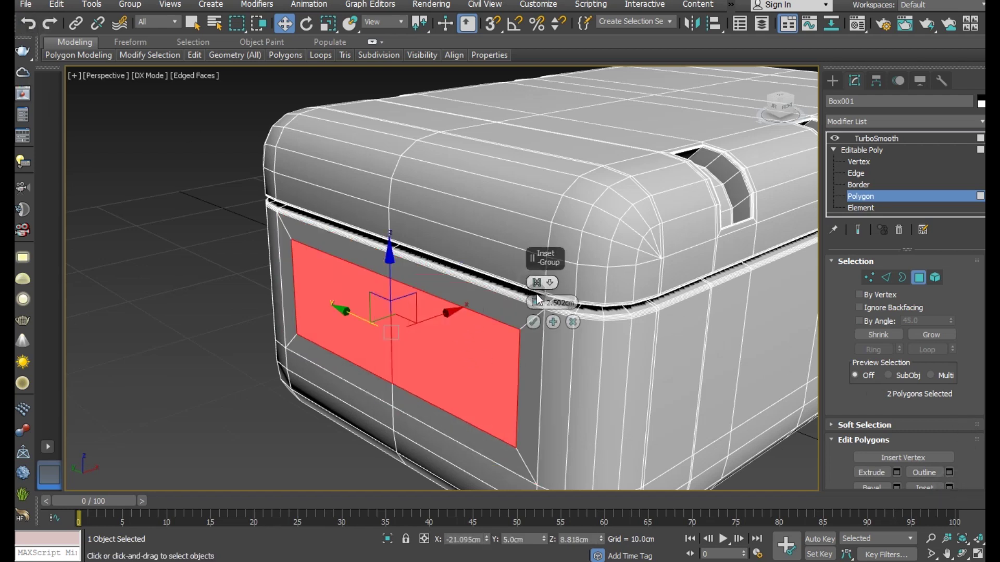
{"action": "left_click", "coordinate": [532, 322]}
Extrude the inset front panel inward by about -0.966 cm, then switch to Edge level.
{"action": "scroll", "coordinate": [897, 469], "scroll_direction": "down", "scroll_amount": 1}
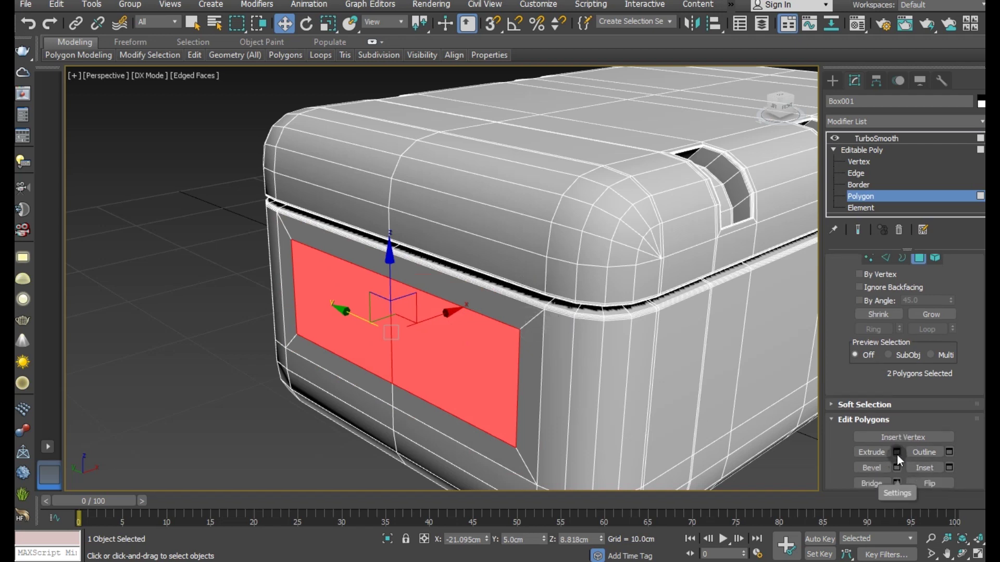
{"action": "left_click", "coordinate": [896, 452]}
{"action": "mouse_move", "coordinate": [535, 302]}
{"action": "left_mouse_down"}
{"action": "mouse_move", "coordinate": [536, 345]}
{"action": "mouse_move", "coordinate": [530, 332]}
{"action": "left_mouse_up"}
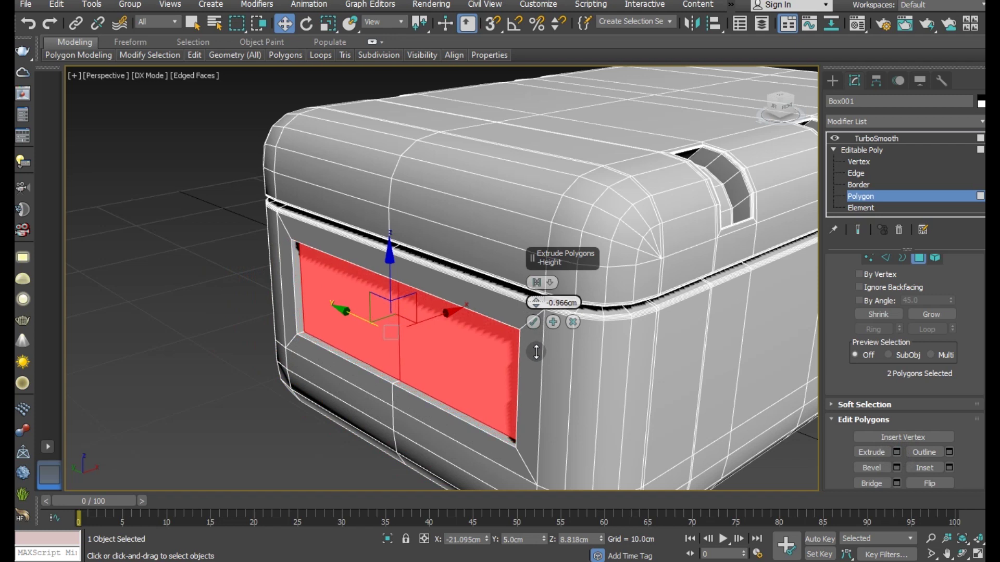
{"action": "left_click", "coordinate": [532, 322]}
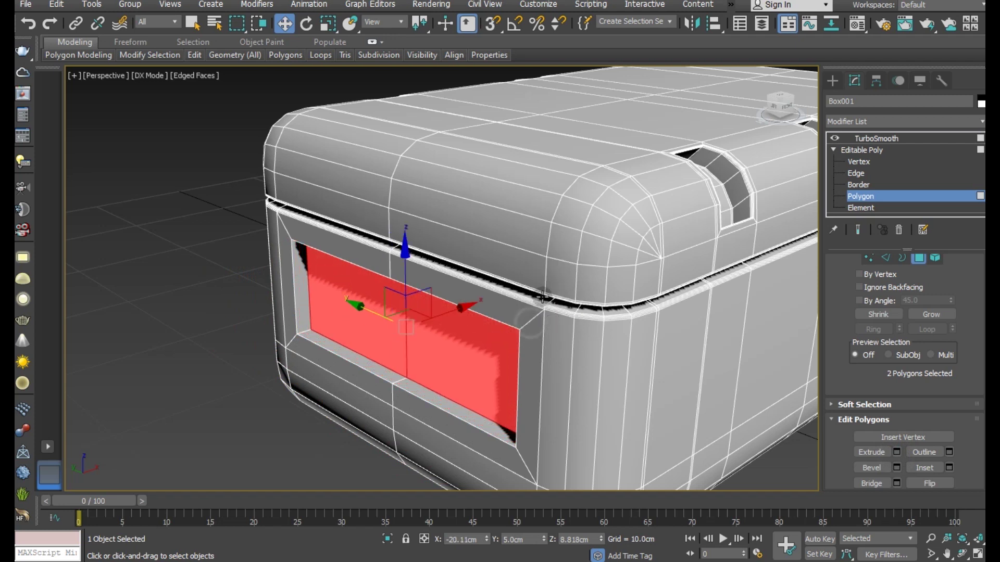
{"action": "middle_click_drag", "start_coordinate": [542, 223], "coordinate": [552, 225], "text": "alt"}
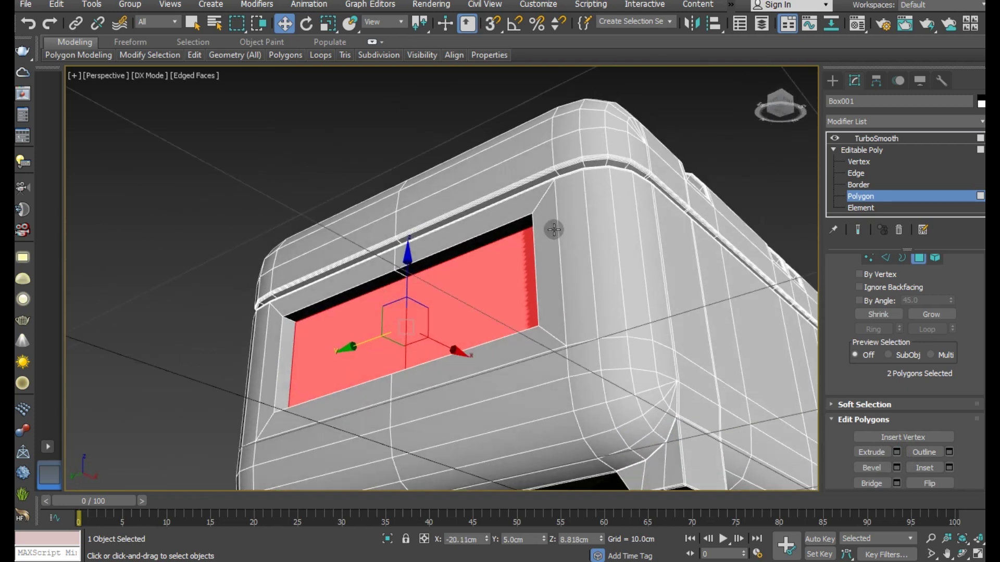
{"action": "left_click", "coordinate": [890, 258]}
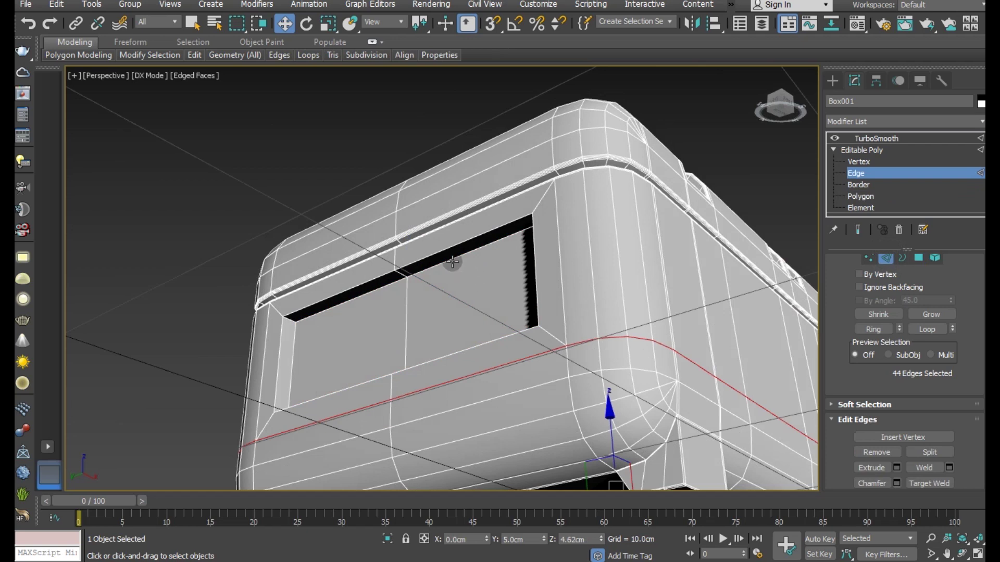
Orbit to the recessed panel, pick two of its edges, then clear the selection.
{"action": "middle_click_drag", "start_coordinate": [456, 302], "coordinate": [422, 441], "text": "alt"}
{"action": "scroll", "coordinate": [419, 442], "scroll_direction": "up", "scroll_amount": 3}
{"action": "left_click", "coordinate": [396, 442]}
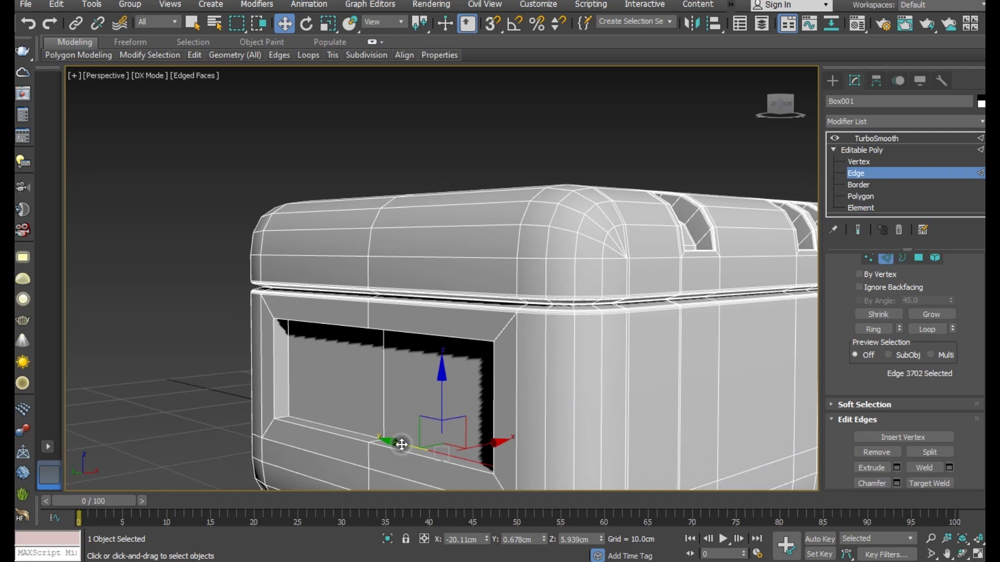
{"action": "left_click", "coordinate": [359, 431], "text": "ctrl"}
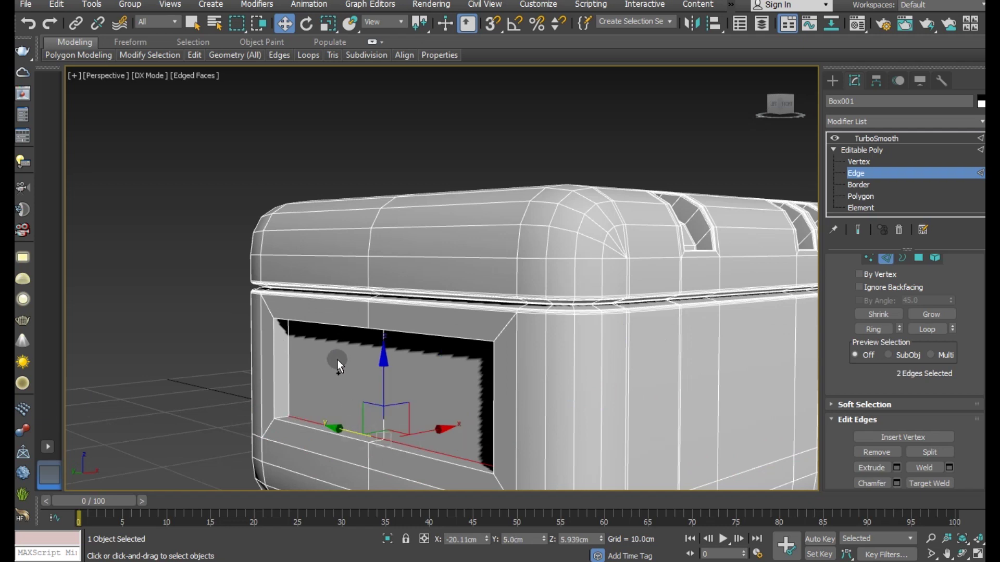
{"action": "left_click", "coordinate": [240, 348]}
{"action": "scroll", "coordinate": [292, 364], "scroll_direction": "down", "scroll_amount": 4}
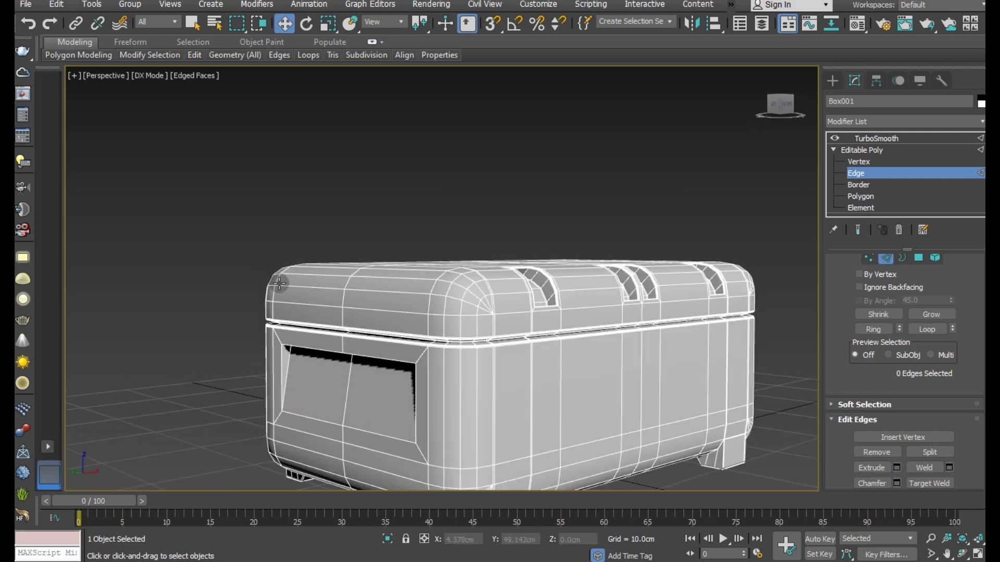
Switch the viewport to Performance mode and preview the TurboSmoothed box.
{"action": "left_click", "coordinate": [137, 76]}
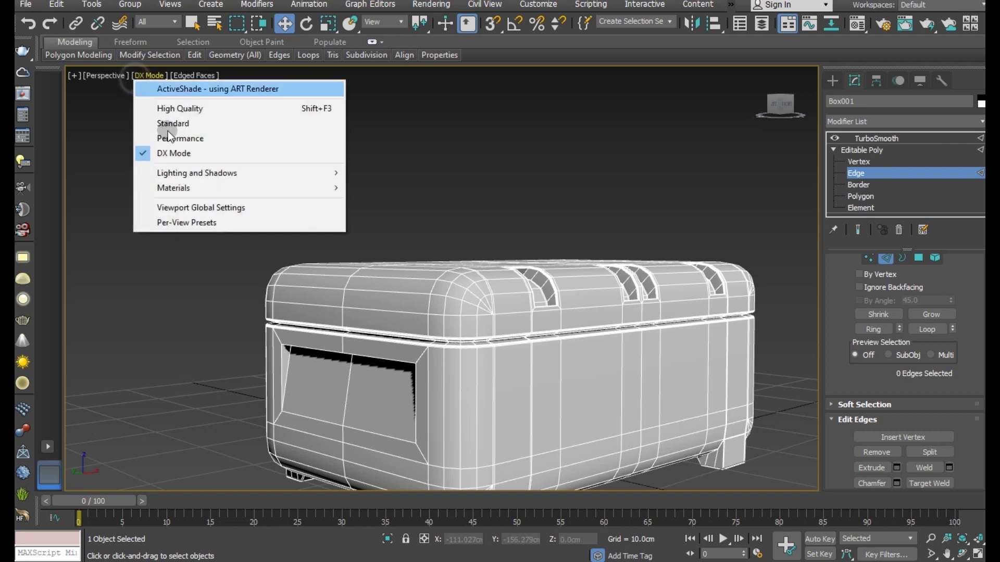
{"action": "left_click", "coordinate": [168, 140]}
{"action": "mouse_move", "coordinate": [255, 229]}
{"action": "middle_mouse_down", "text": "alt"}
{"action": "mouse_move", "coordinate": [376, 299]}
{"action": "mouse_move", "coordinate": [328, 329]}
{"action": "middle_mouse_up", "text": "alt"}
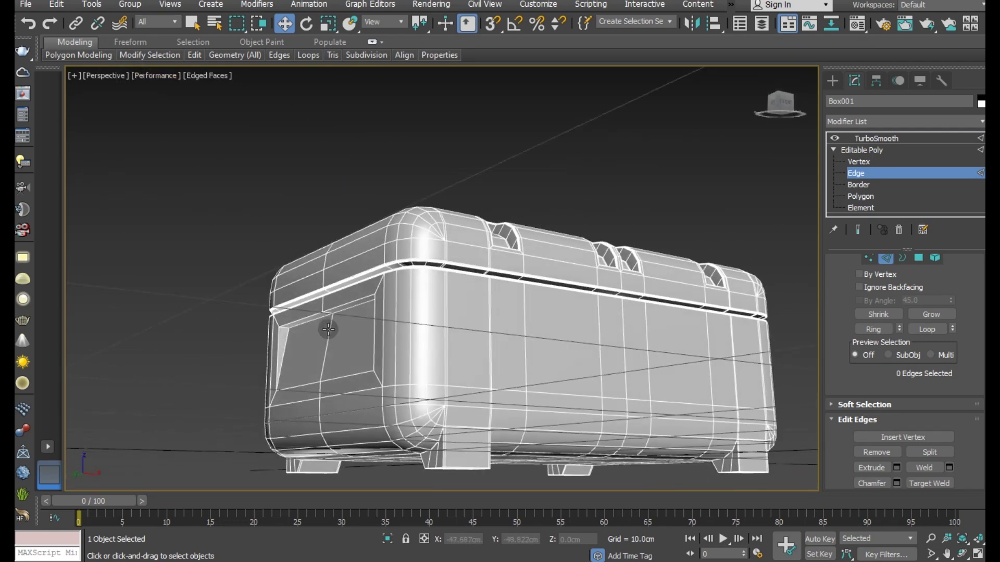
{"action": "left_click", "coordinate": [863, 234]}
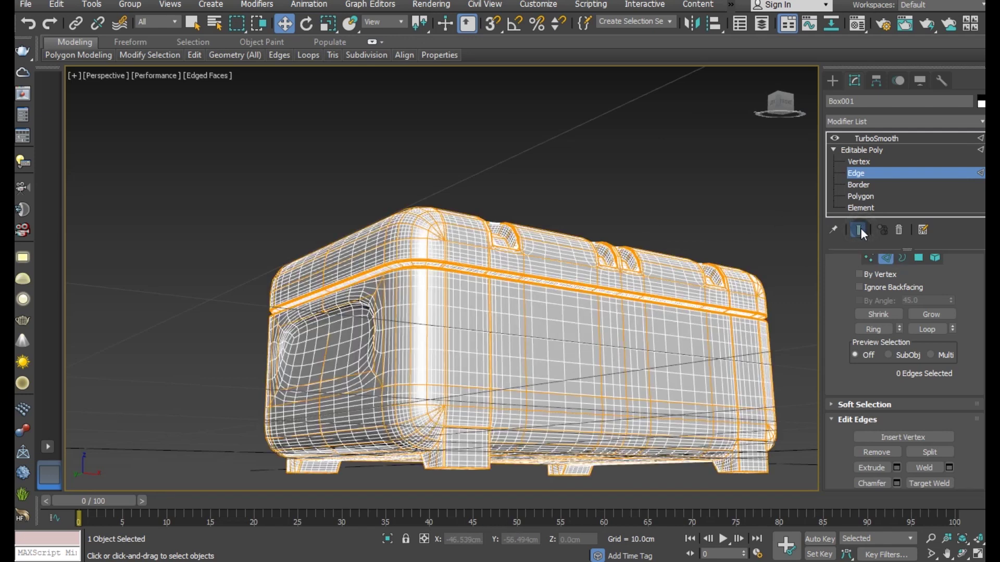
Toggle Show End Result off and back on while orbiting below the box.
{"action": "left_click", "coordinate": [862, 234]}
{"action": "middle_click_drag", "start_coordinate": [676, 313], "coordinate": [651, 271], "text": "alt"}
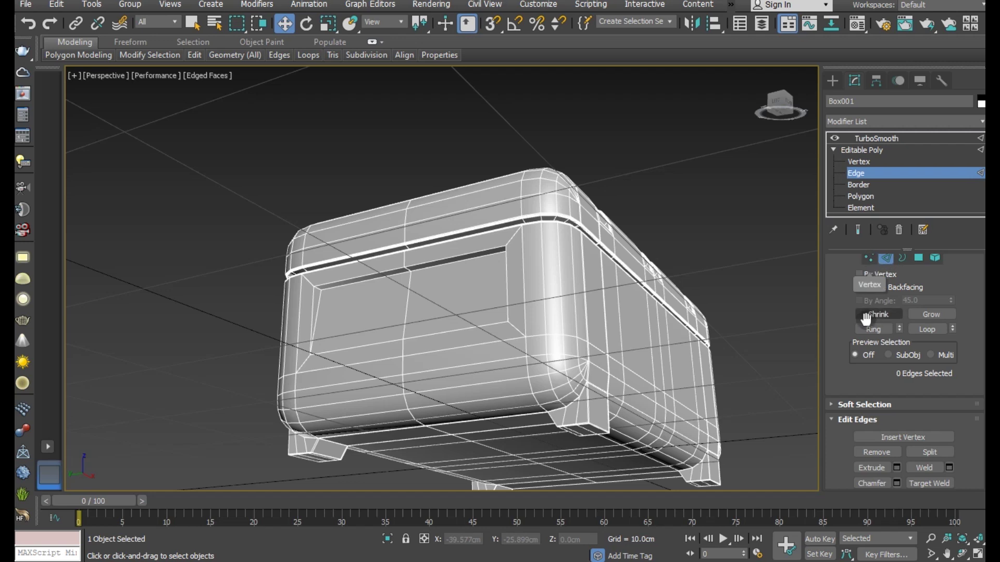
{"action": "scroll", "coordinate": [877, 273], "scroll_direction": "up", "scroll_amount": 1}
{"action": "left_click", "coordinate": [856, 229]}
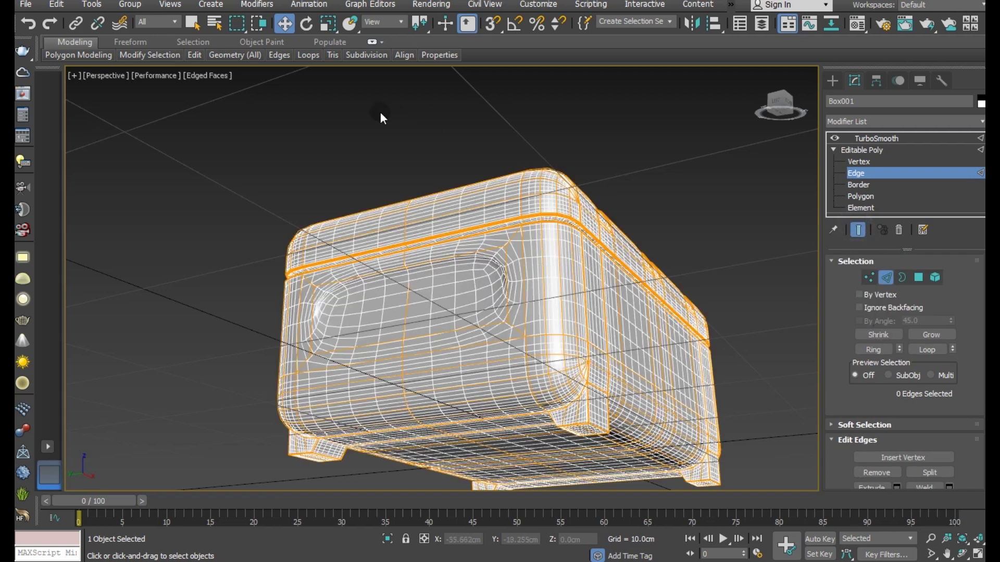
Swift Loop two support loops around the panel inset and its corner.
{"action": "mouse_move", "coordinate": [193, 55]}
{"action": "left_click", "coordinate": [311, 89]}
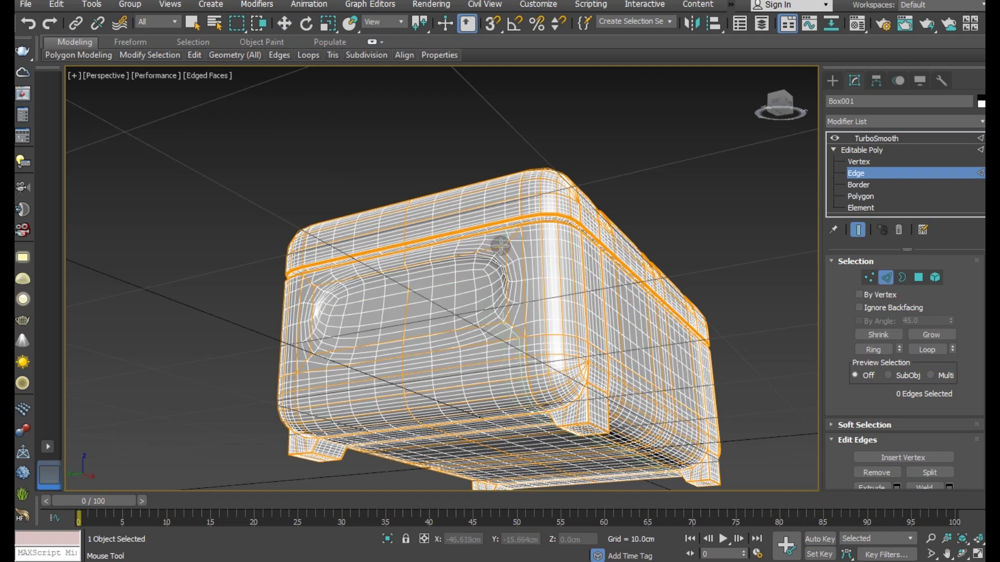
{"action": "scroll", "coordinate": [501, 245], "scroll_direction": "up", "scroll_amount": 5}
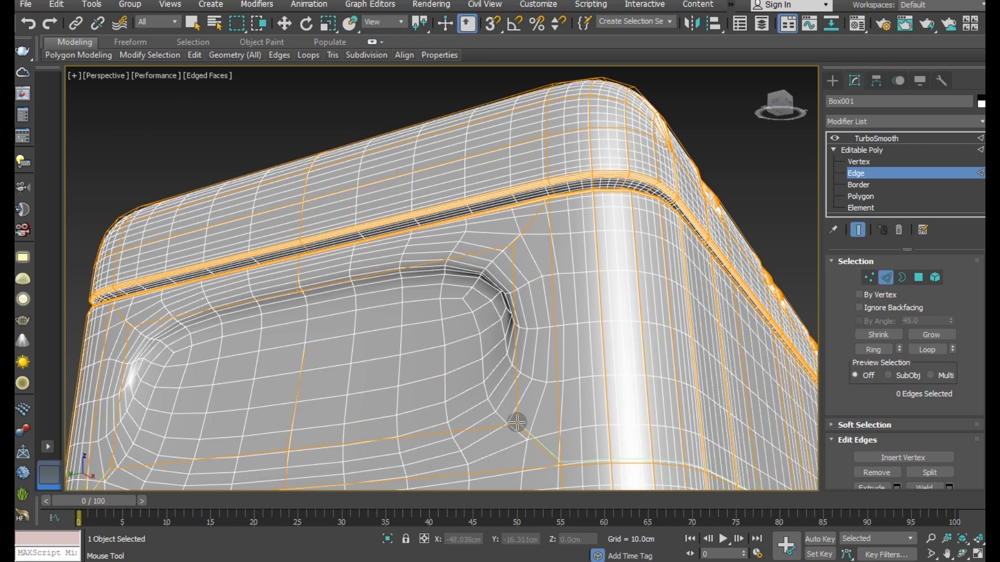
{"action": "left_click", "coordinate": [517, 422]}
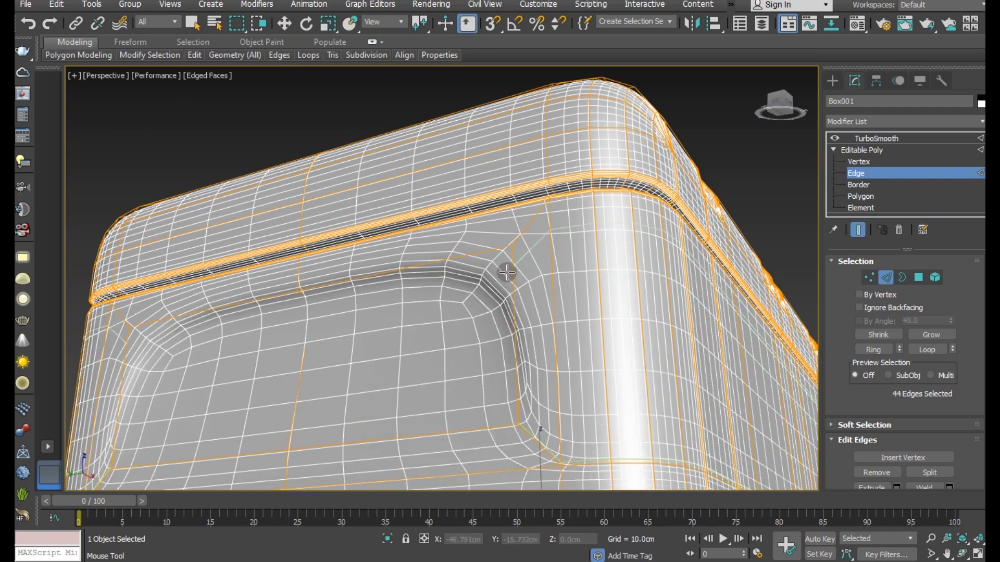
{"action": "left_click", "coordinate": [508, 244]}
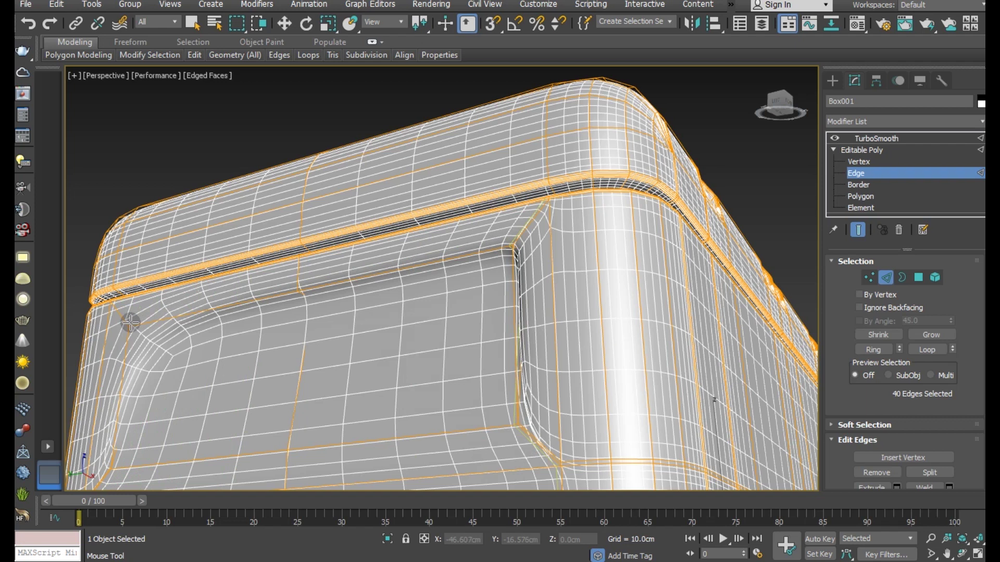
{"action": "scroll", "coordinate": [134, 326], "scroll_direction": "down", "scroll_amount": 2}
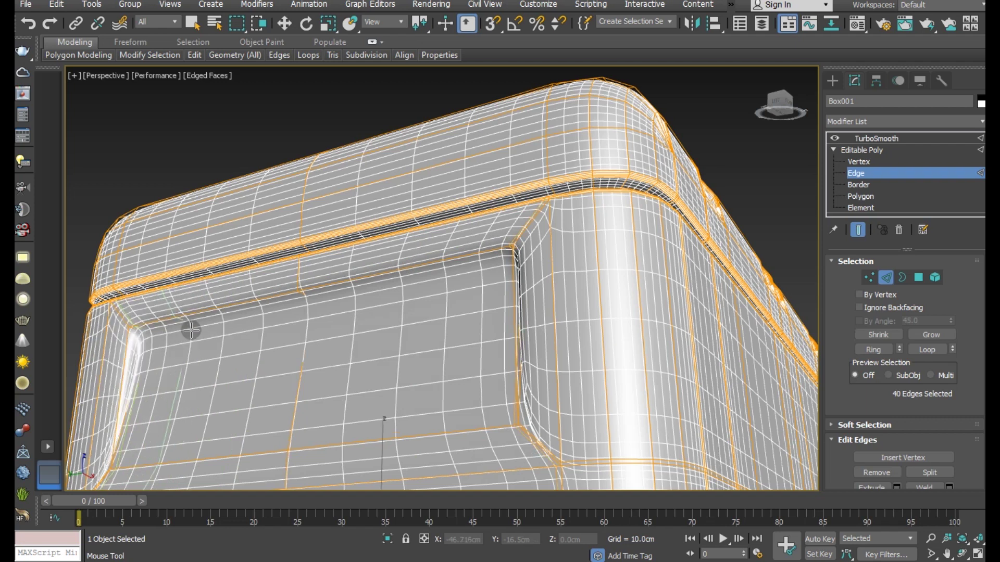
{"action": "scroll", "coordinate": [190, 330], "scroll_direction": "down", "scroll_amount": 5}
{"action": "scroll", "coordinate": [159, 367], "scroll_direction": "up", "scroll_amount": 5}
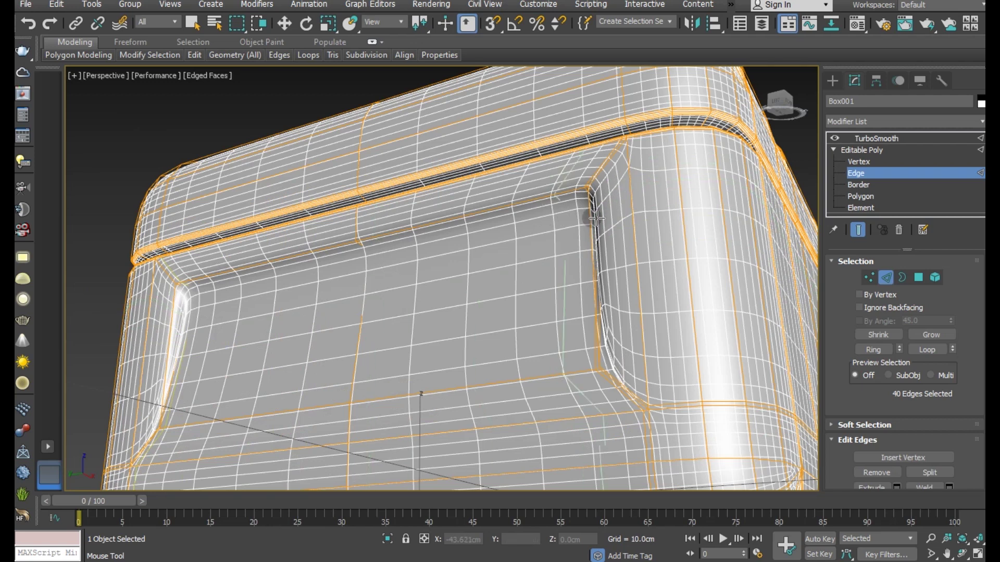
{"action": "scroll", "coordinate": [591, 208], "scroll_direction": "down", "scroll_amount": 3}
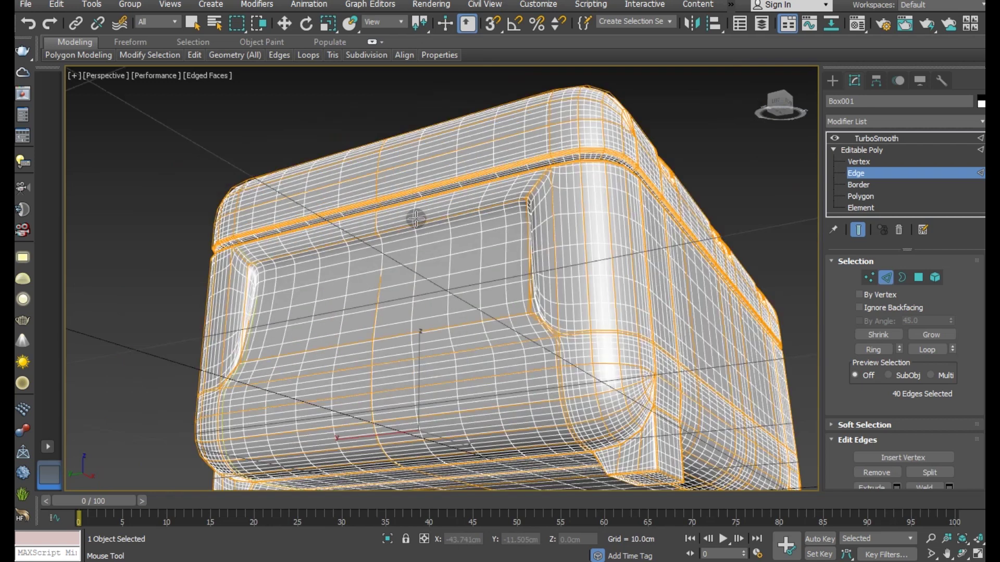
{"action": "scroll", "coordinate": [591, 208], "scroll_direction": "down", "scroll_amount": 3}
{"action": "middle_click_drag", "start_coordinate": [591, 208], "coordinate": [364, 328], "text": "alt"}
{"action": "key", "text": "w"}
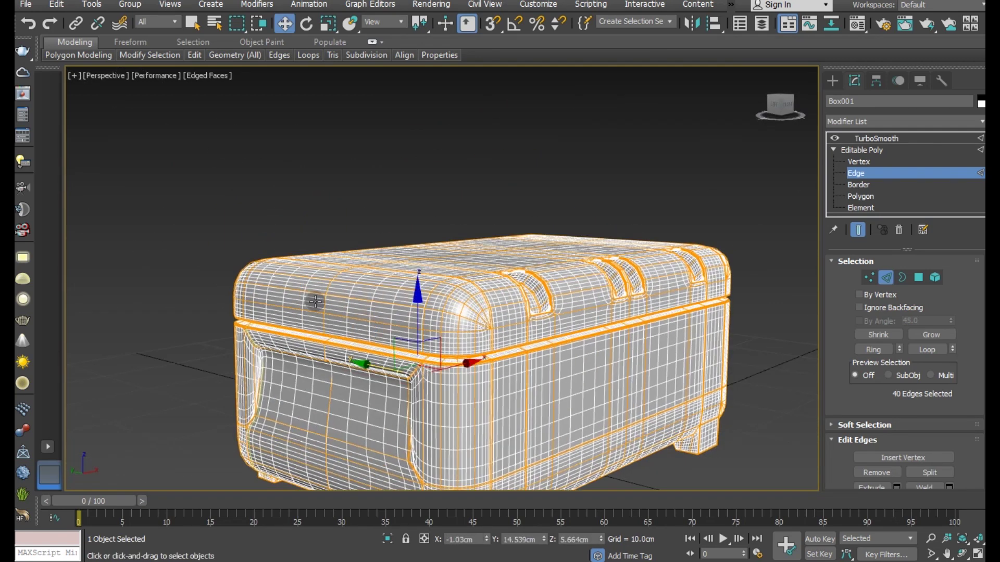
With smoothing hidden, Swift Loop a vertical loop beside the panel corner.
{"action": "left_click", "coordinate": [860, 229]}
{"action": "scroll", "coordinate": [316, 389], "scroll_direction": "up", "scroll_amount": 3}
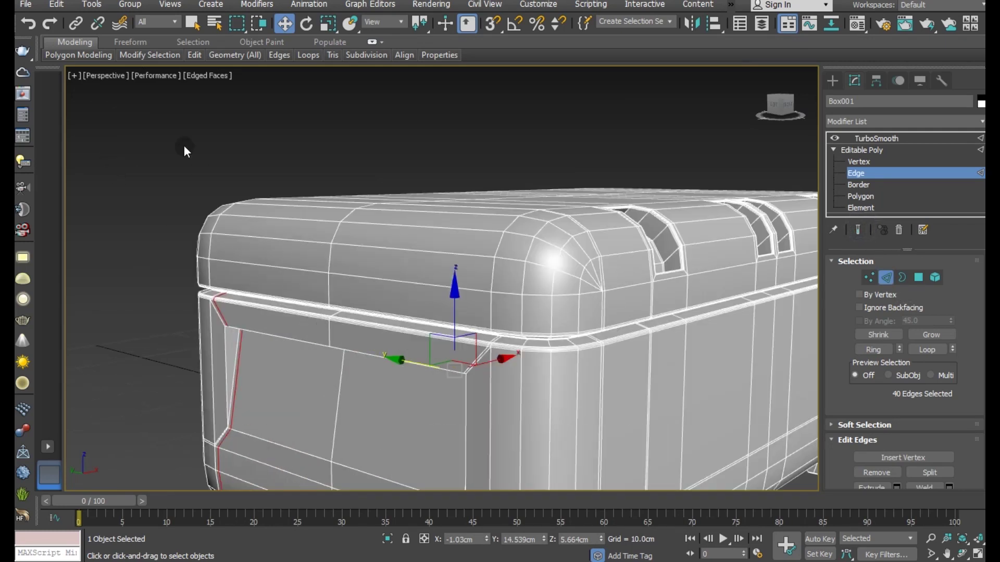
{"action": "mouse_move", "coordinate": [194, 55]}
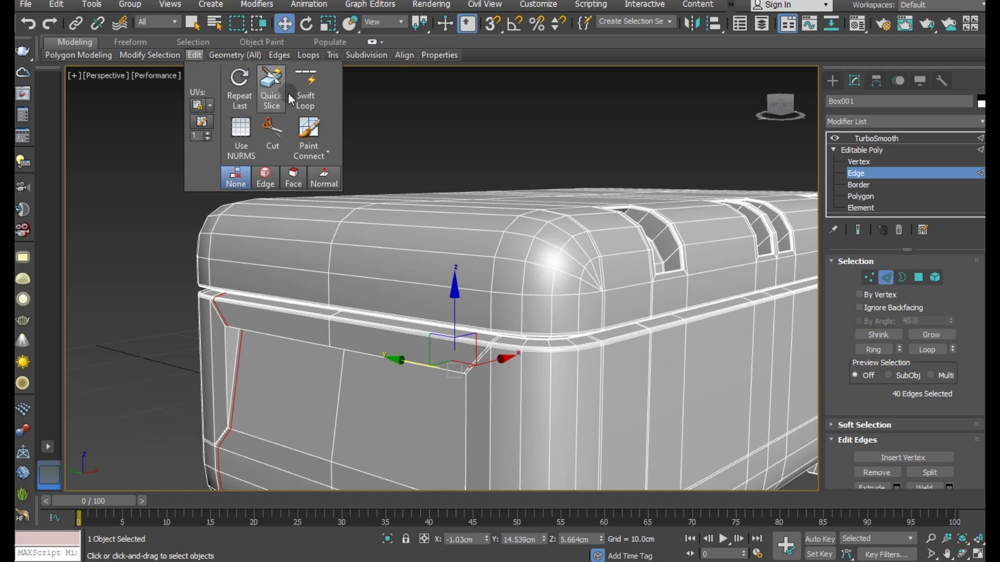
{"action": "left_click", "coordinate": [307, 101]}
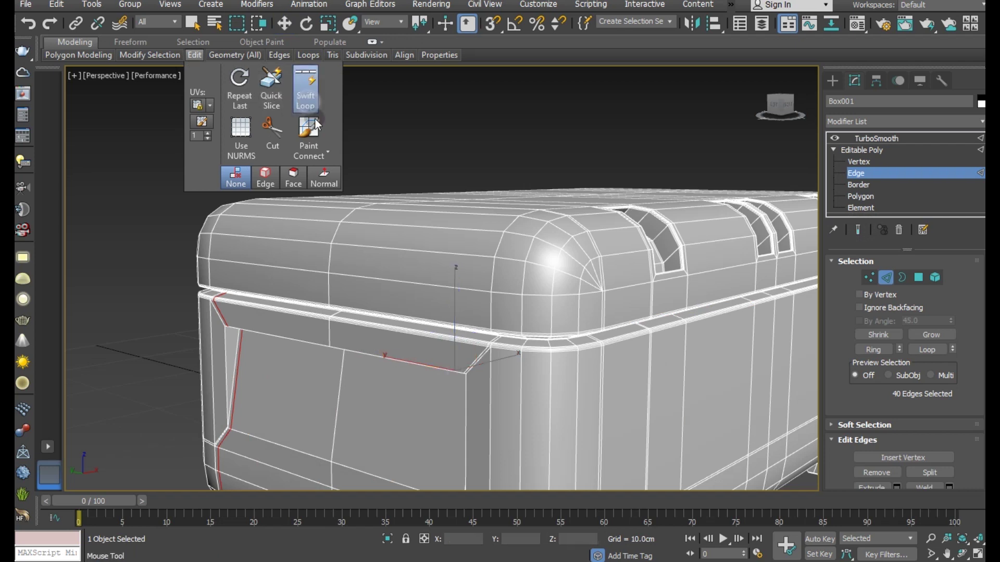
{"action": "left_click", "coordinate": [347, 357]}
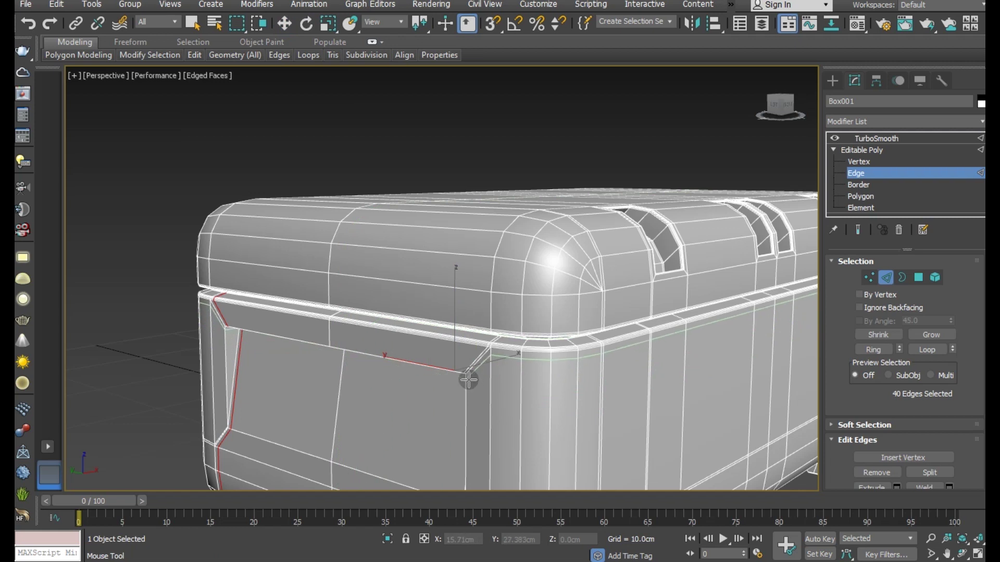
{"action": "right_click", "coordinate": [468, 380]}
{"action": "mouse_move", "coordinate": [476, 350]}
{"action": "middle_mouse_down", "text": "alt"}
{"action": "mouse_move", "coordinate": [495, 308]}
{"action": "mouse_move", "coordinate": [487, 212]}
{"action": "middle_mouse_up", "text": "alt"}
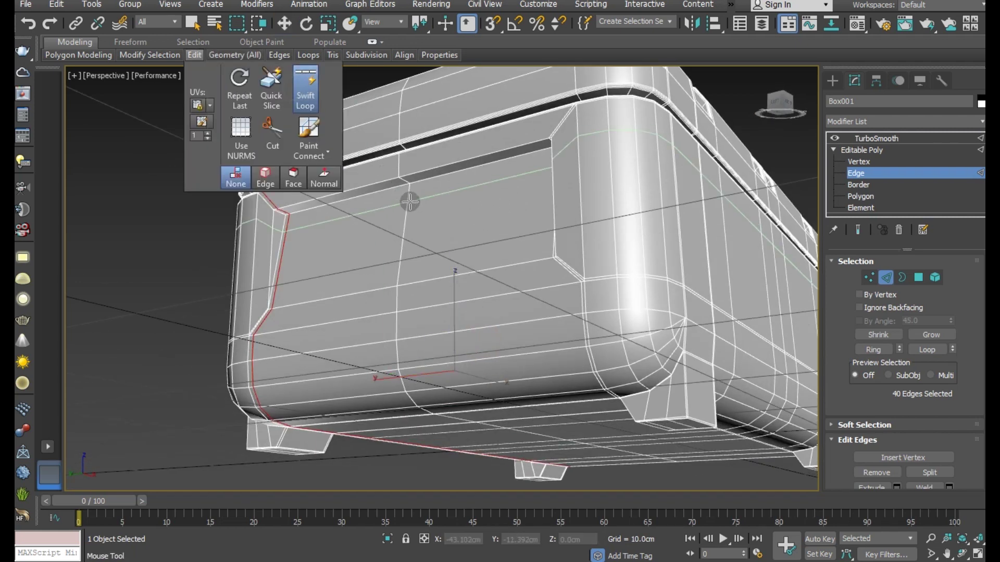
{"action": "mouse_move", "coordinate": [193, 54]}
{"action": "left_click", "coordinate": [305, 88]}
Select the loop below the lid groove and toggle the smoothed preview on and off.
{"action": "double_click", "coordinate": [410, 186]}
{"action": "key", "text": "w"}
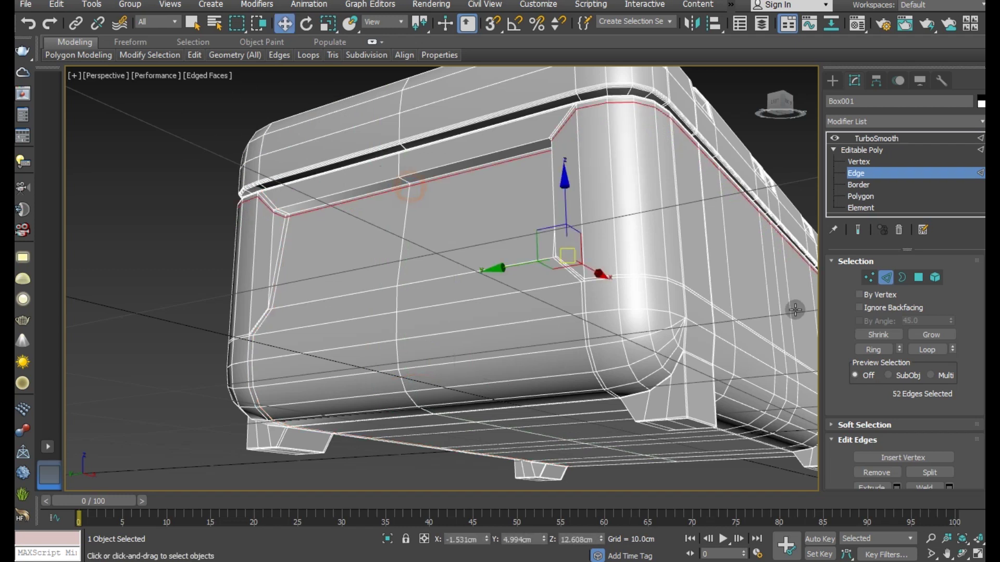
{"action": "left_click", "coordinate": [856, 232]}
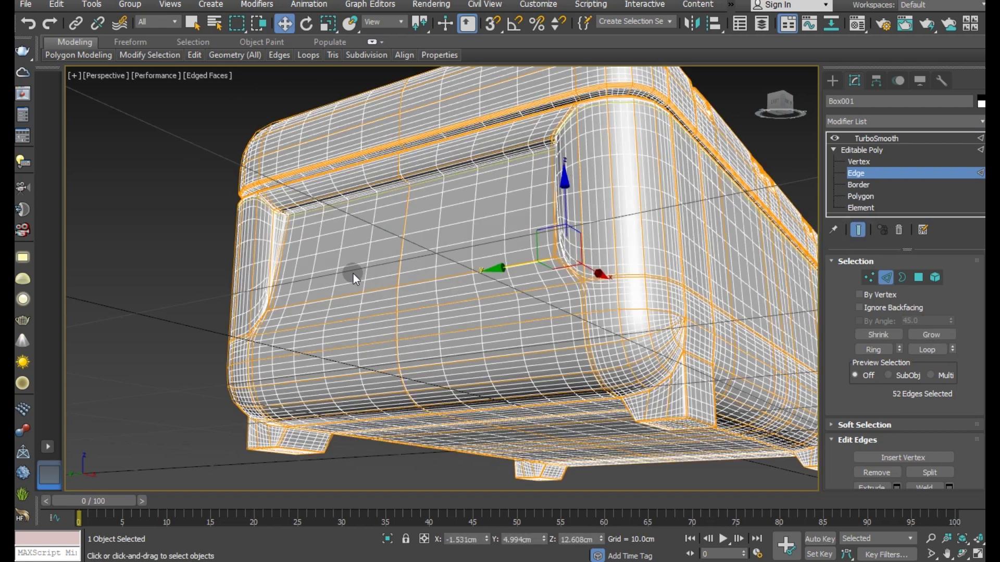
{"action": "left_click", "coordinate": [857, 231]}
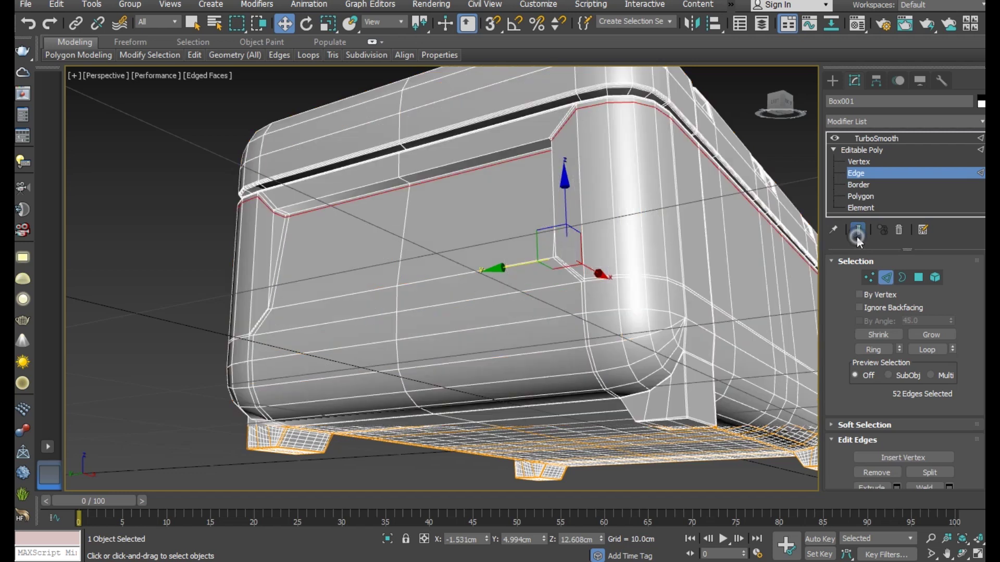
{"action": "mouse_move", "coordinate": [194, 54]}
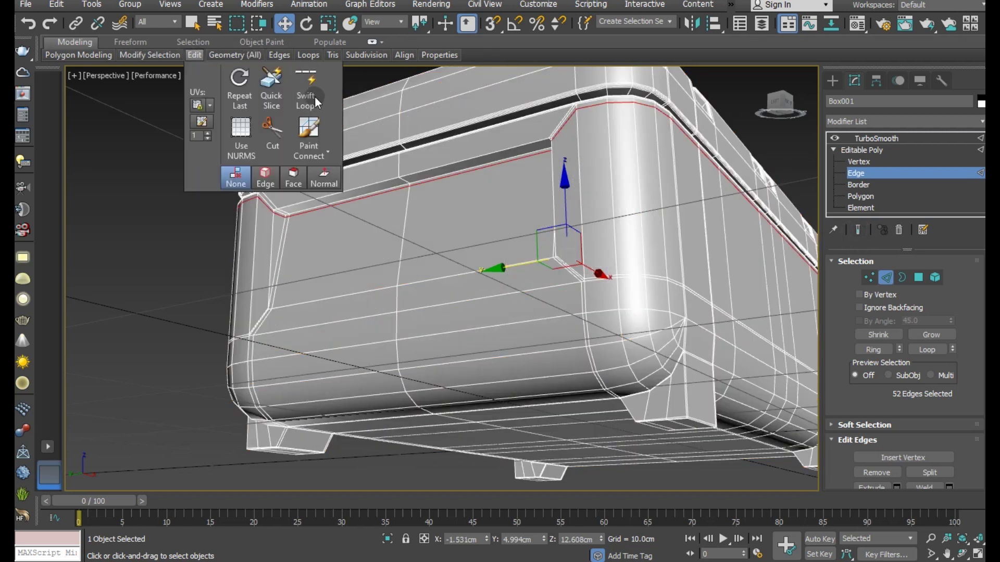
Swift Loop a horizontal loop along the lower body and check the smoothing.
{"action": "left_click", "coordinate": [313, 94]}
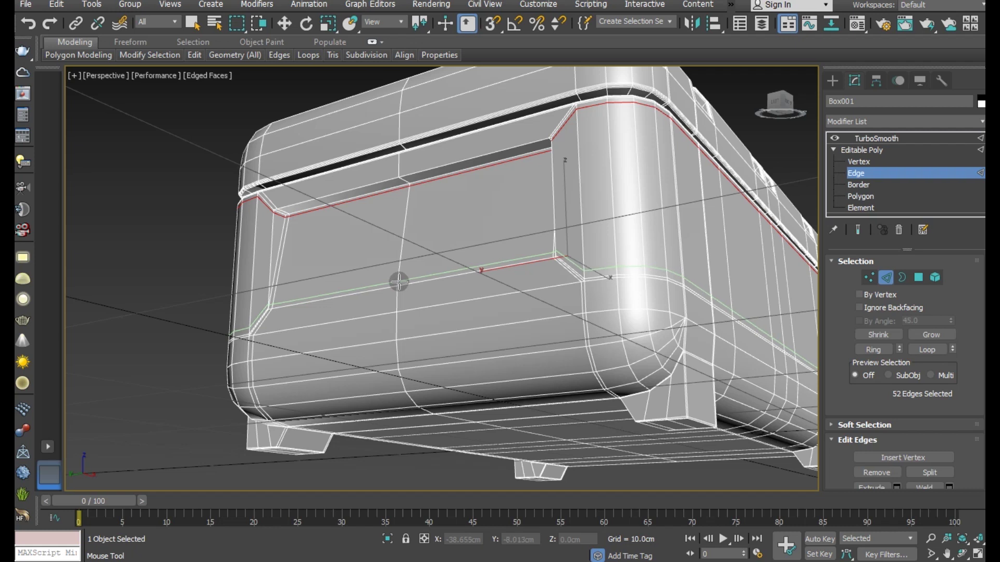
{"action": "left_click", "coordinate": [399, 281]}
{"action": "key", "text": "w"}
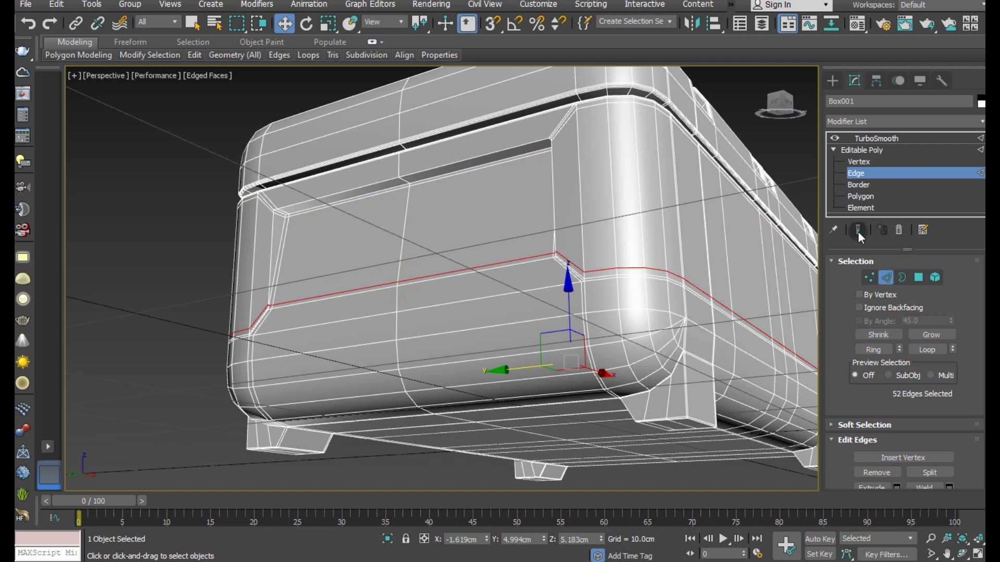
{"action": "left_click", "coordinate": [857, 229]}
{"action": "scroll", "coordinate": [361, 270], "scroll_direction": "down", "scroll_amount": 3}
{"action": "mouse_move", "coordinate": [380, 293]}
{"action": "middle_mouse_down", "text": "alt"}
{"action": "mouse_move", "coordinate": [329, 356]}
{"action": "mouse_move", "coordinate": [353, 336]}
{"action": "middle_mouse_up", "text": "alt"}
{"action": "scroll", "coordinate": [353, 336], "scroll_direction": "up", "scroll_amount": 4}
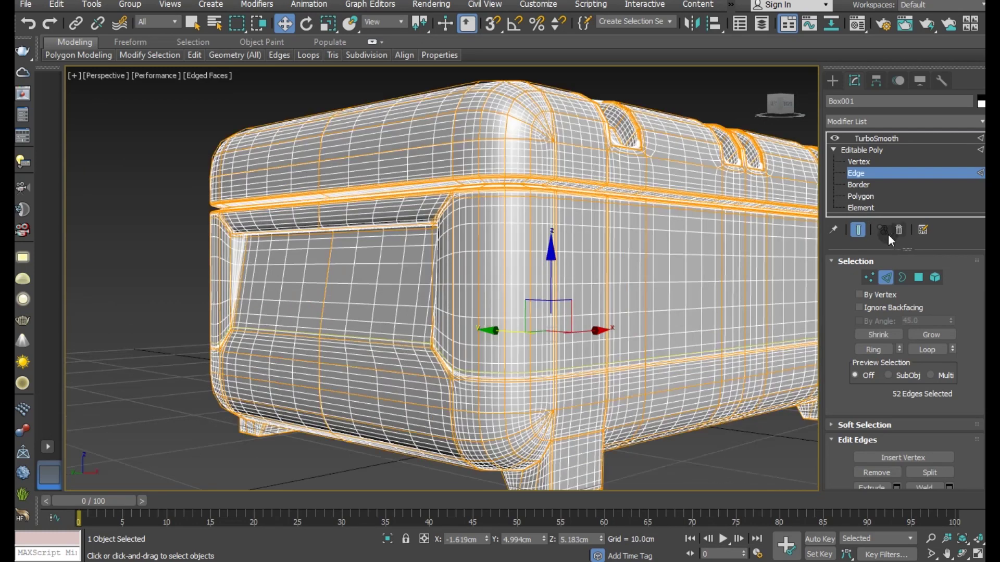
{"action": "left_click", "coordinate": [857, 230]}
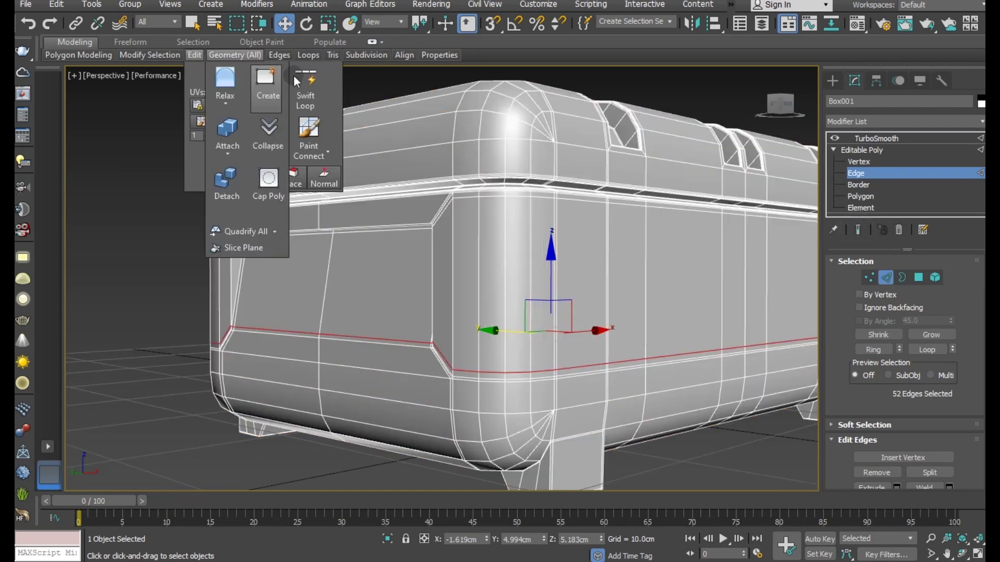
Swift Loop a support loop around the recessed end panel's border and preview the smoothing.
{"action": "left_click", "coordinate": [315, 76]}
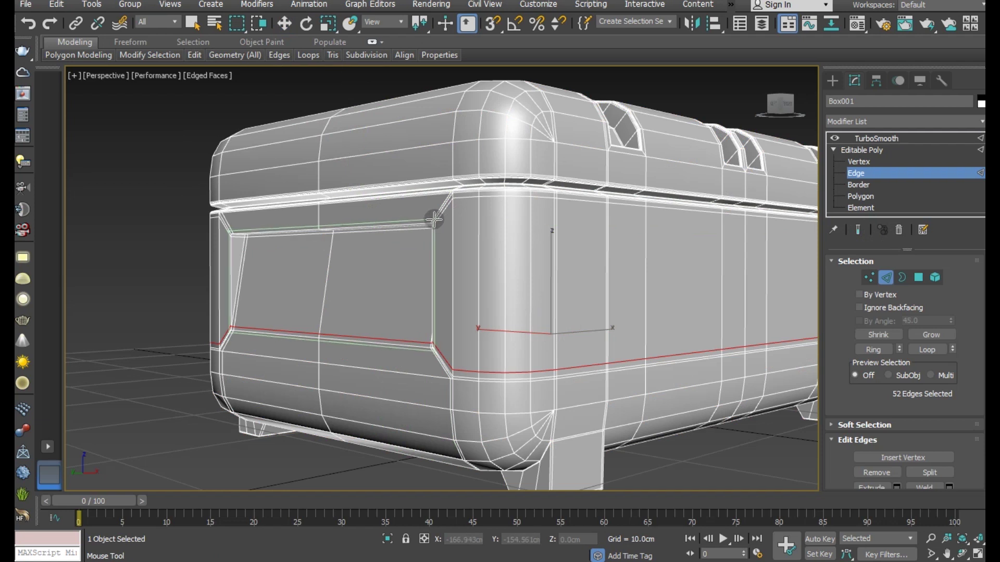
{"action": "left_click", "coordinate": [435, 219]}
{"action": "right_click", "coordinate": [433, 219]}
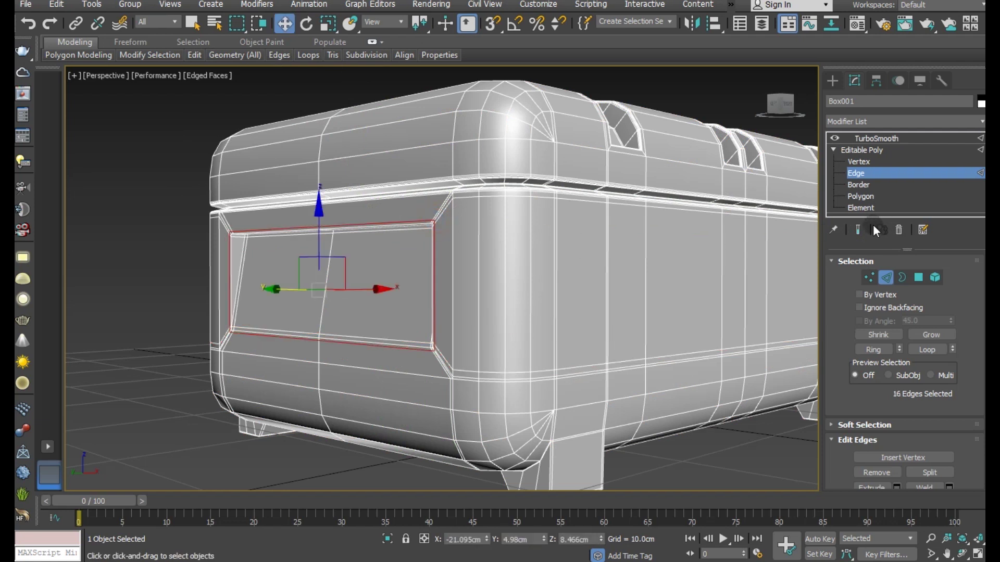
{"action": "left_click", "coordinate": [858, 232]}
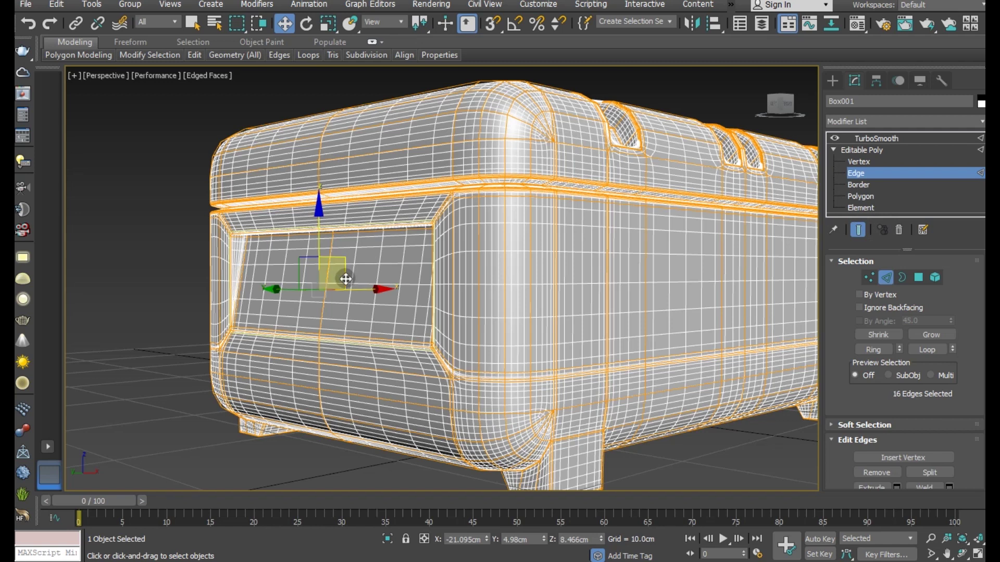
Return to the Editable Poly object level and hide the smoothing to show the cage.
{"action": "scroll", "coordinate": [321, 300], "scroll_direction": "down", "scroll_amount": 3}
{"action": "left_click", "coordinate": [861, 150]}
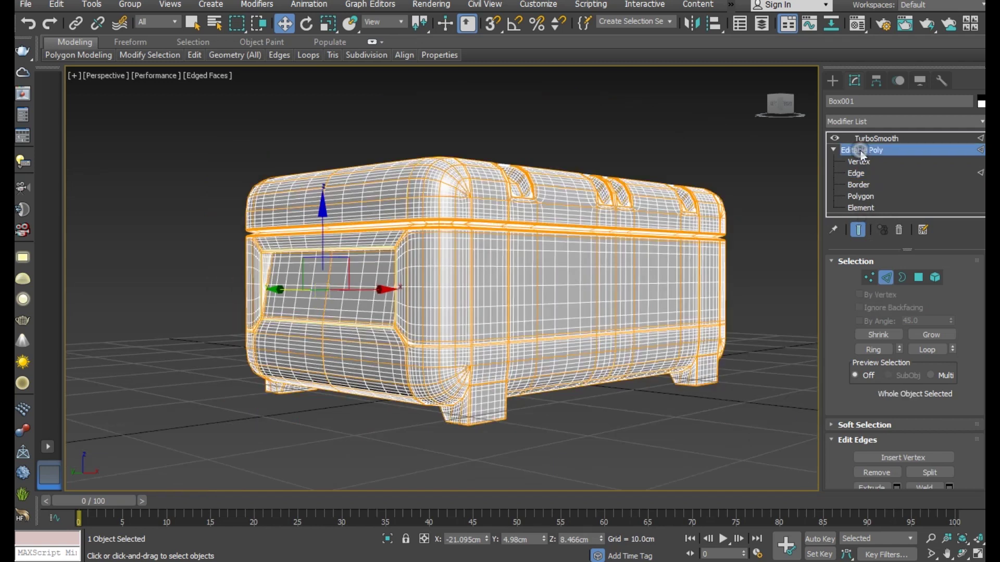
{"action": "middle_click_drag", "start_coordinate": [597, 284], "coordinate": [599, 305], "text": "alt"}
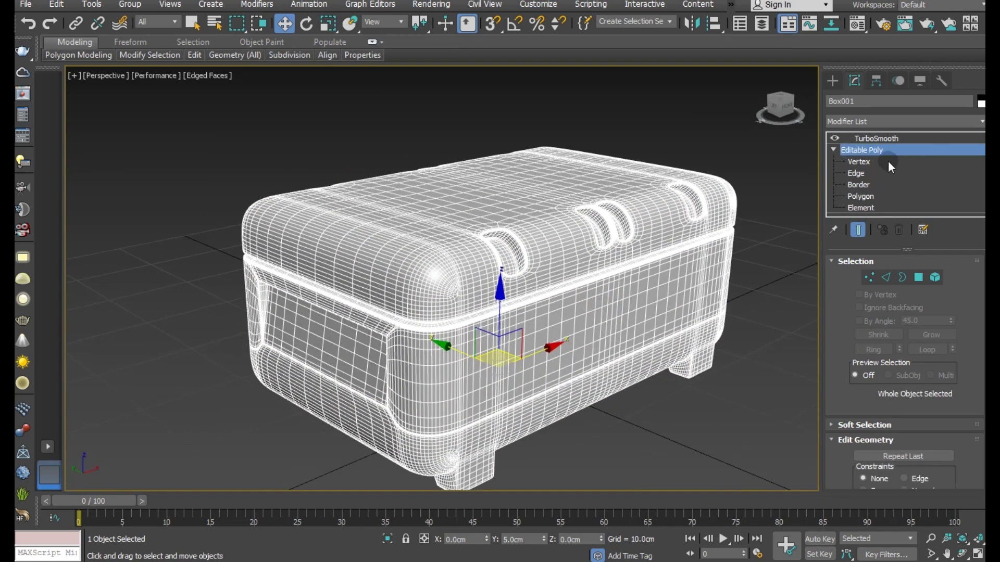
{"action": "left_click", "coordinate": [859, 230]}
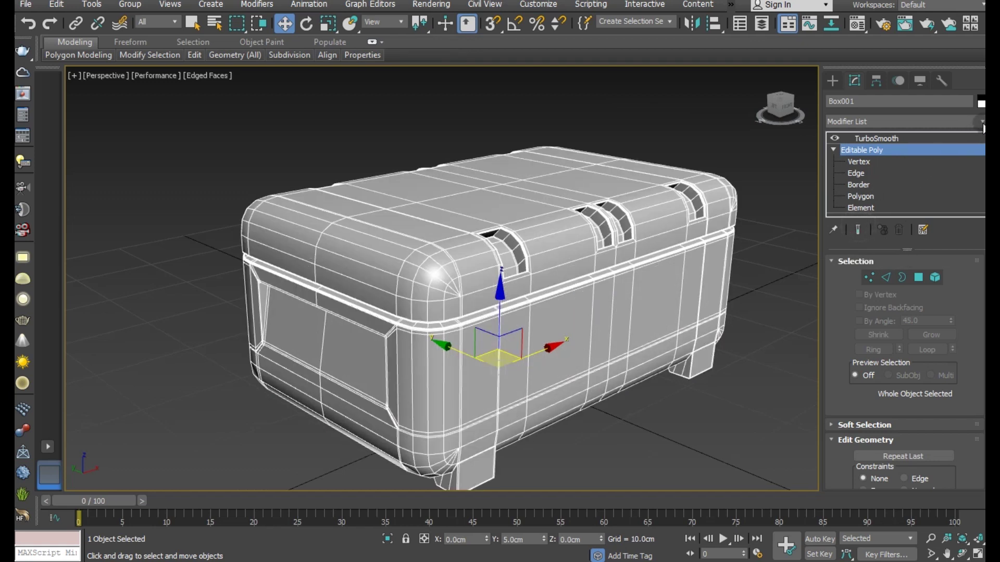
Add a Symmetry modifier mirroring on X with Flip enabled.
{"action": "left_click", "coordinate": [982, 123]}
{"action": "scroll", "coordinate": [966, 370], "scroll_direction": "down", "scroll_amount": 10}
{"action": "scroll", "coordinate": [960, 438], "scroll_direction": "down", "scroll_amount": 5}
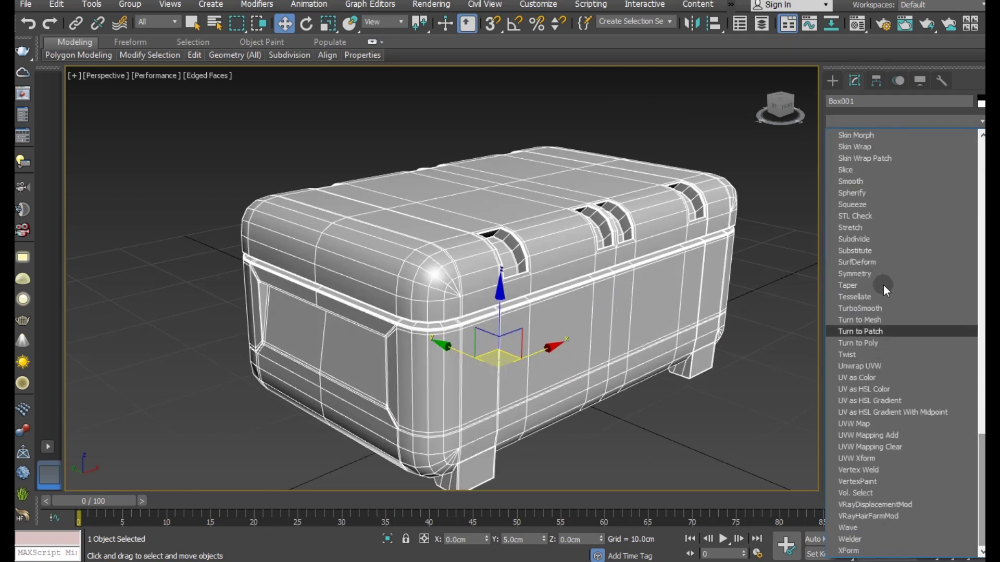
{"action": "left_click", "coordinate": [873, 272]}
{"action": "left_click", "coordinate": [877, 302]}
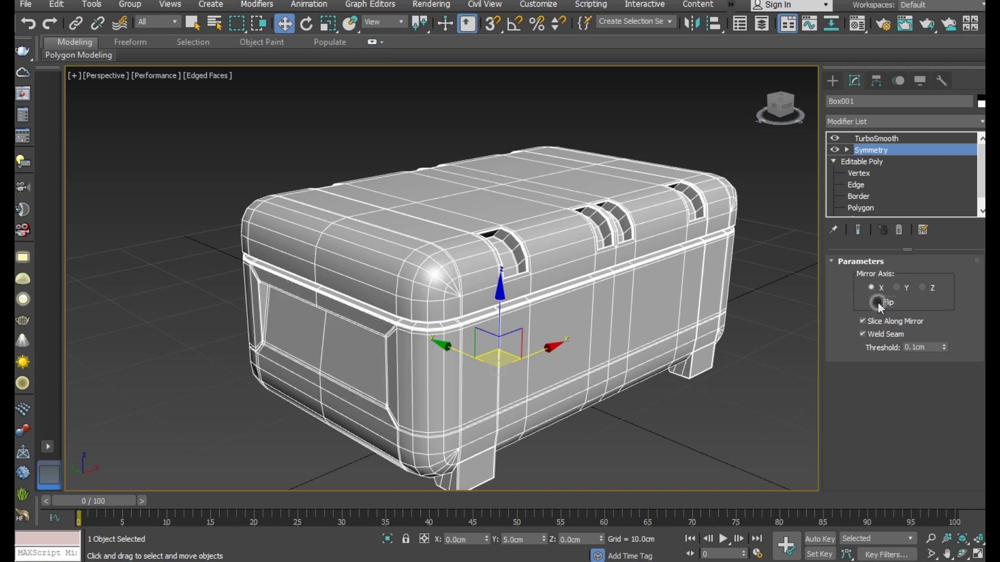
Nudge the Symmetry mirror plane slightly along X.
{"action": "mouse_move", "coordinate": [551, 328]}
{"action": "middle_mouse_down", "text": "alt"}
{"action": "mouse_move", "coordinate": [392, 312]}
{"action": "mouse_move", "coordinate": [576, 326]}
{"action": "mouse_move", "coordinate": [522, 332]}
{"action": "middle_mouse_up", "text": "alt"}
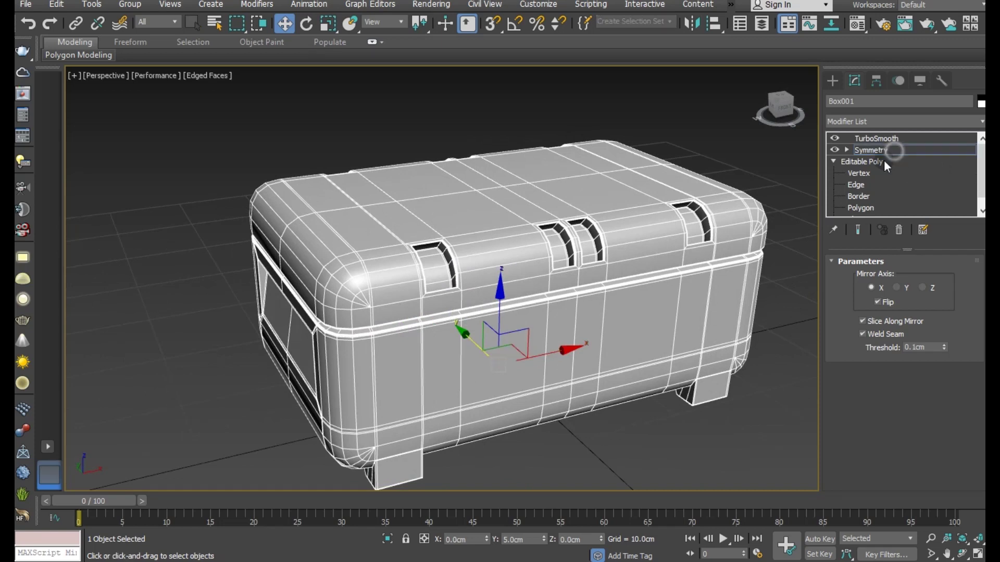
{"action": "left_click", "coordinate": [545, 355]}
{"action": "left_click_drag", "start_coordinate": [546, 355], "coordinate": [541, 354]}
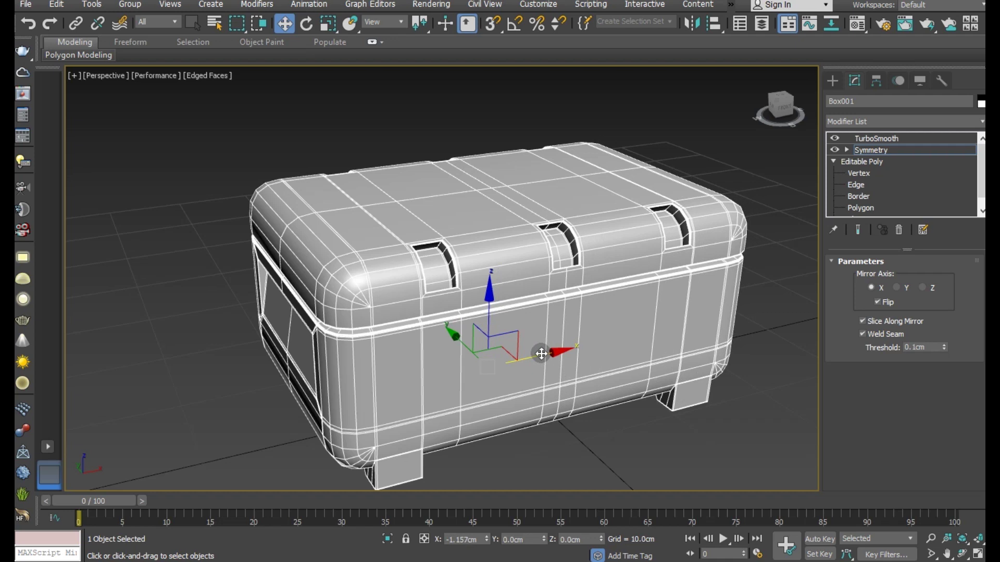
{"action": "left_click", "coordinate": [900, 151]}
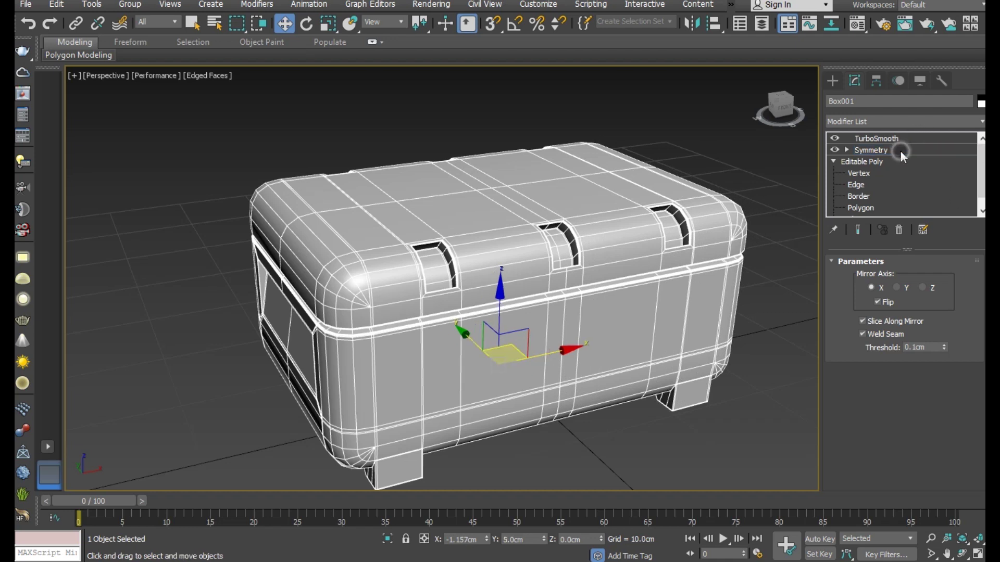
Collapse Box001's X-axis Symmetry into its Editable Poly, keeping TurboSmooth on top.
{"action": "left_click", "coordinate": [754, 317]}
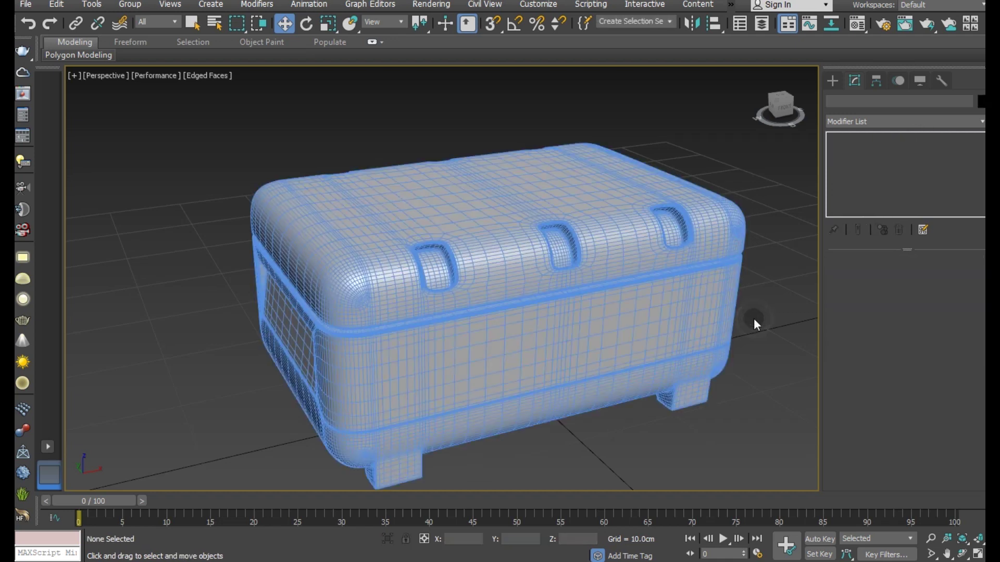
{"action": "left_click", "coordinate": [551, 325]}
{"action": "scroll", "coordinate": [390, 267], "scroll_direction": "down", "scroll_amount": 2}
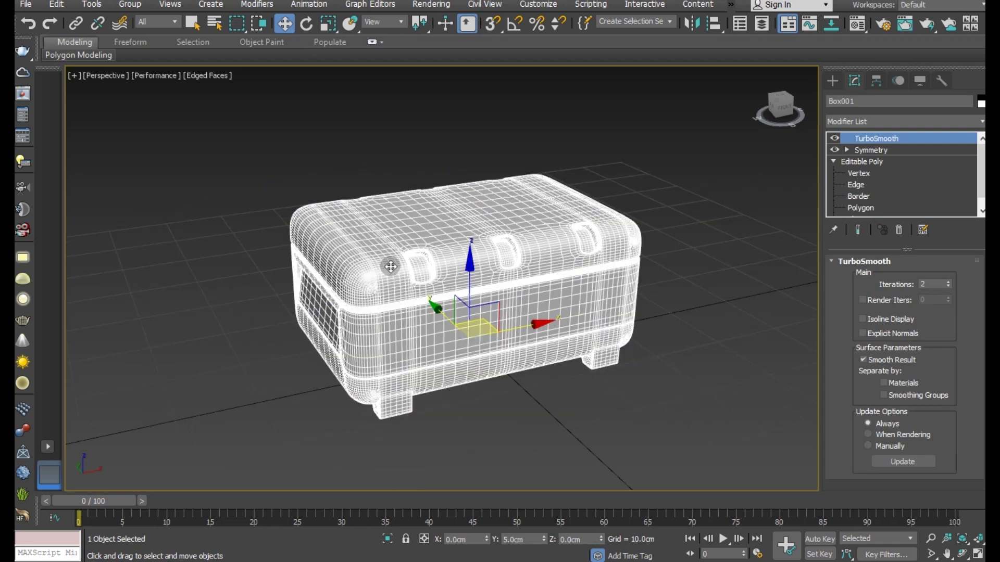
{"action": "middle_click_drag", "start_coordinate": [411, 276], "coordinate": [813, 275], "text": "alt"}
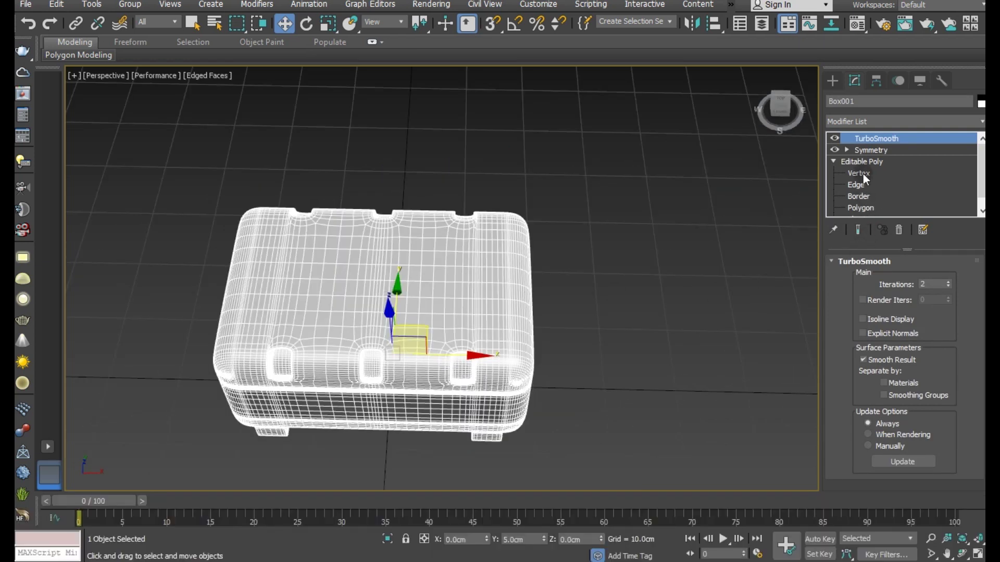
{"action": "left_click", "coordinate": [861, 161]}
{"action": "right_click", "coordinate": [868, 150]}
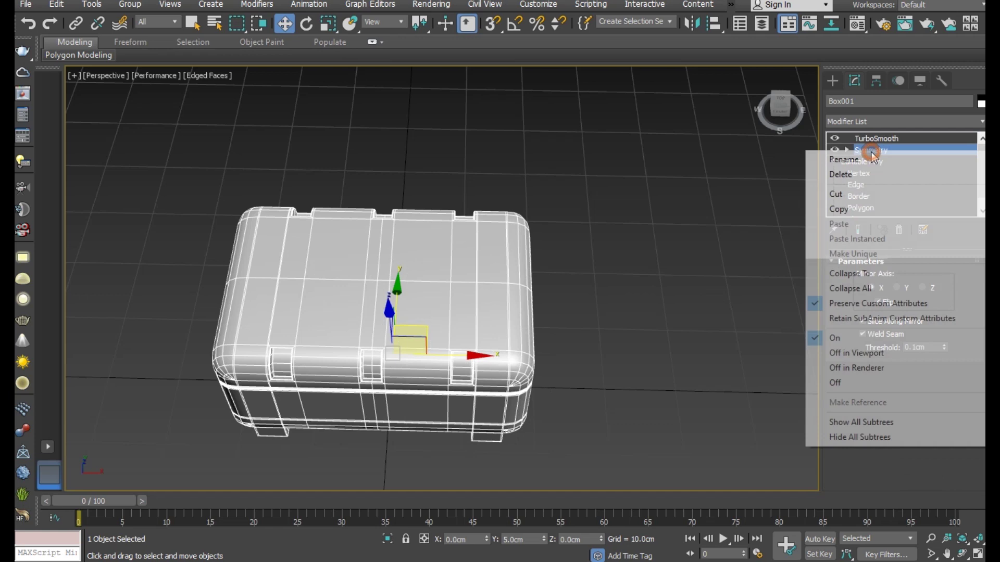
{"action": "left_click", "coordinate": [868, 290]}
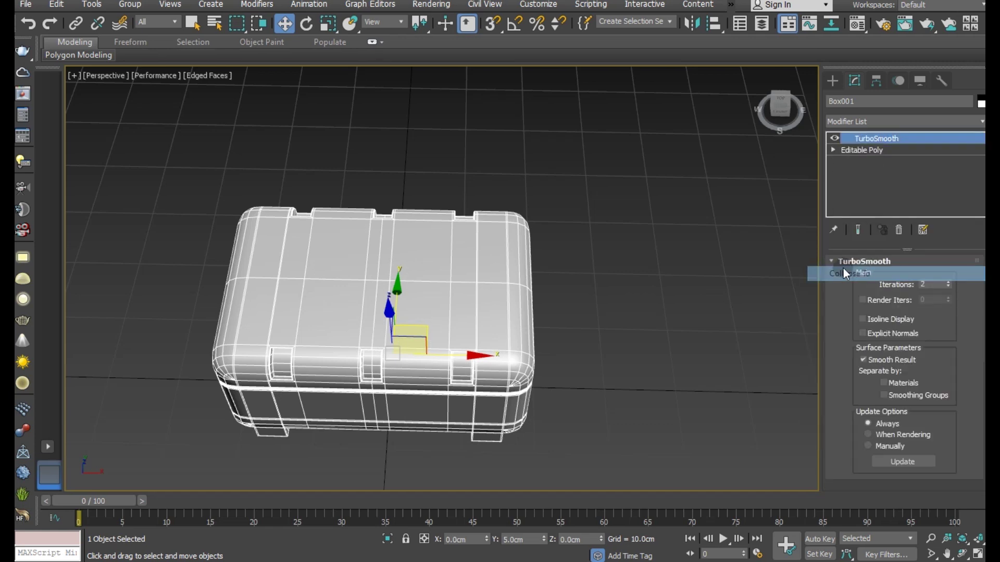
{"action": "middle_click_drag", "start_coordinate": [223, 272], "coordinate": [457, 272]}
{"action": "scroll", "coordinate": [516, 271], "scroll_direction": "up", "scroll_amount": 2}
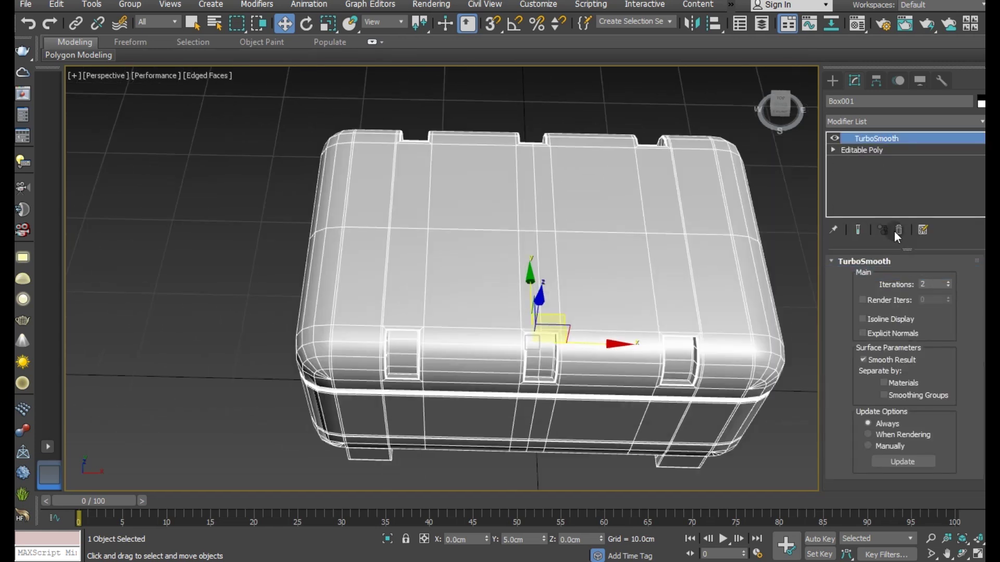
Select the four lid-top polygons of Box001 at polygon level.
{"action": "left_click", "coordinate": [848, 150]}
{"action": "left_click", "coordinate": [918, 278]}
{"action": "middle_click_drag", "start_coordinate": [508, 307], "coordinate": [364, 312]}
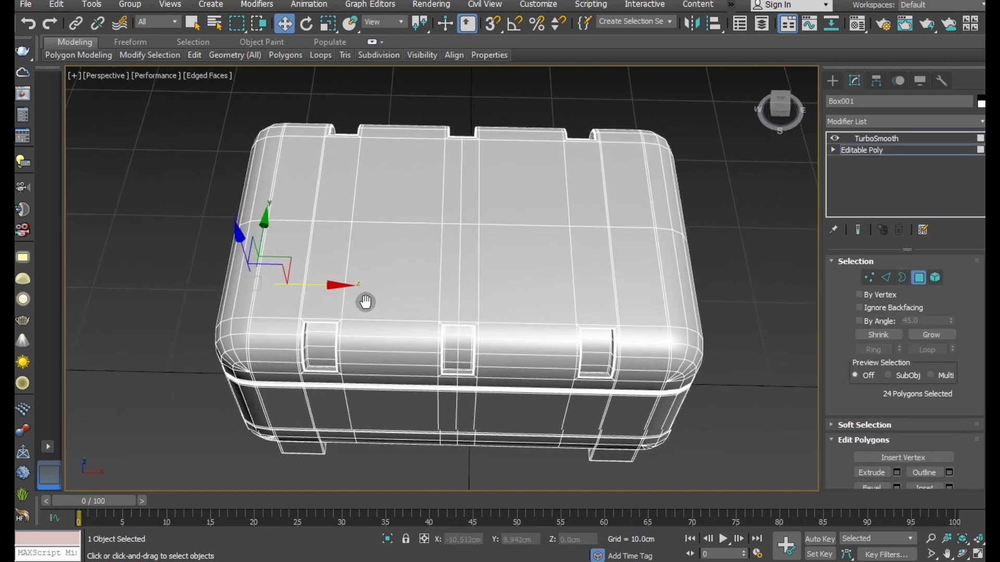
{"action": "left_click", "coordinate": [385, 250]}
{"action": "left_click", "coordinate": [522, 261], "text": "ctrl"}
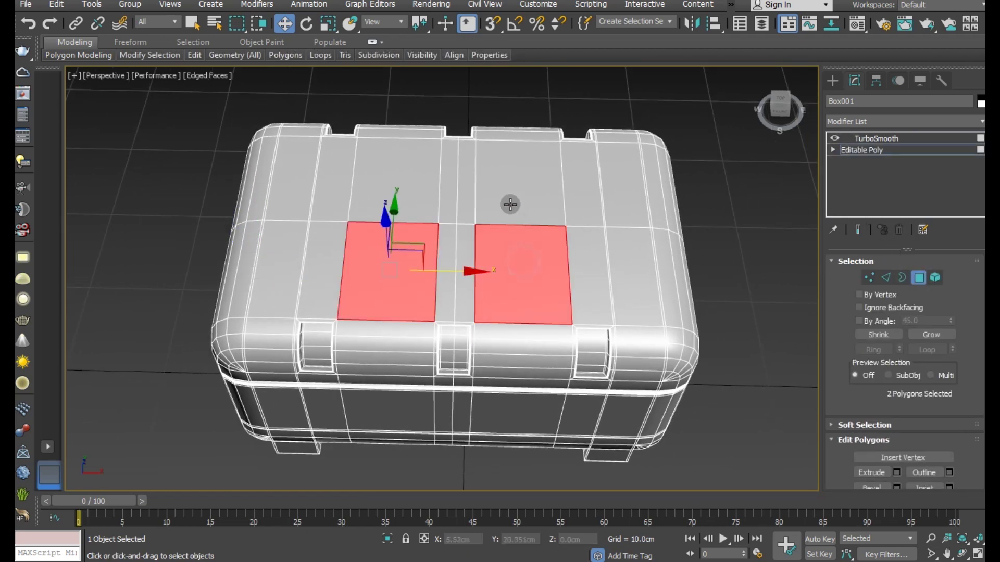
{"action": "left_click", "coordinate": [510, 204], "text": "ctrl"}
{"action": "left_click", "coordinate": [391, 182], "text": "ctrl"}
{"action": "scroll", "coordinate": [953, 451], "scroll_direction": "down", "scroll_amount": 1}
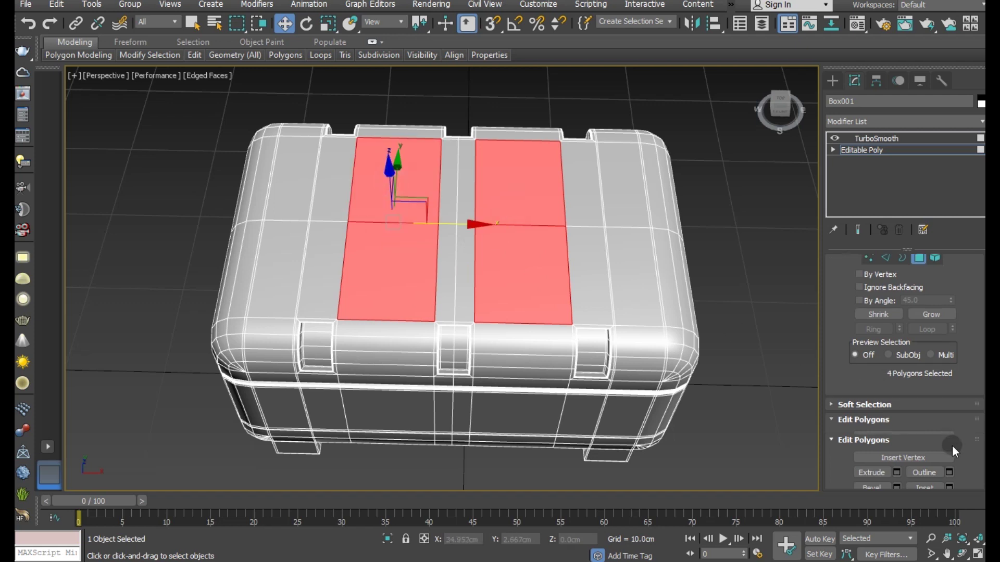
Inset the four lid polygons by Group, 2.051 cm.
{"action": "left_click", "coordinate": [949, 447]}
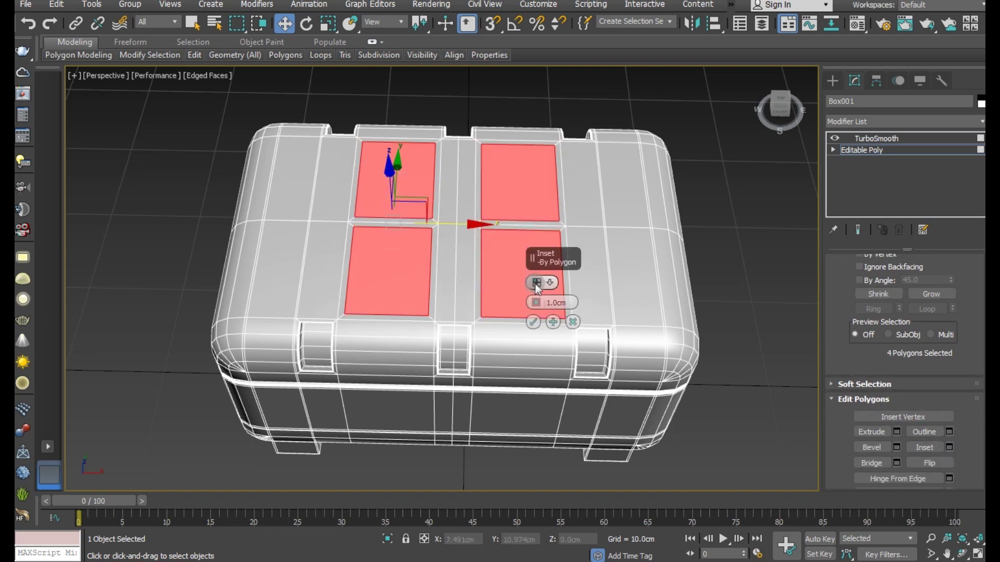
{"action": "left_click_drag", "start_coordinate": [535, 303], "coordinate": [377, 309]}
{"action": "middle_click_drag", "start_coordinate": [377, 309], "coordinate": [467, 279], "text": "alt"}
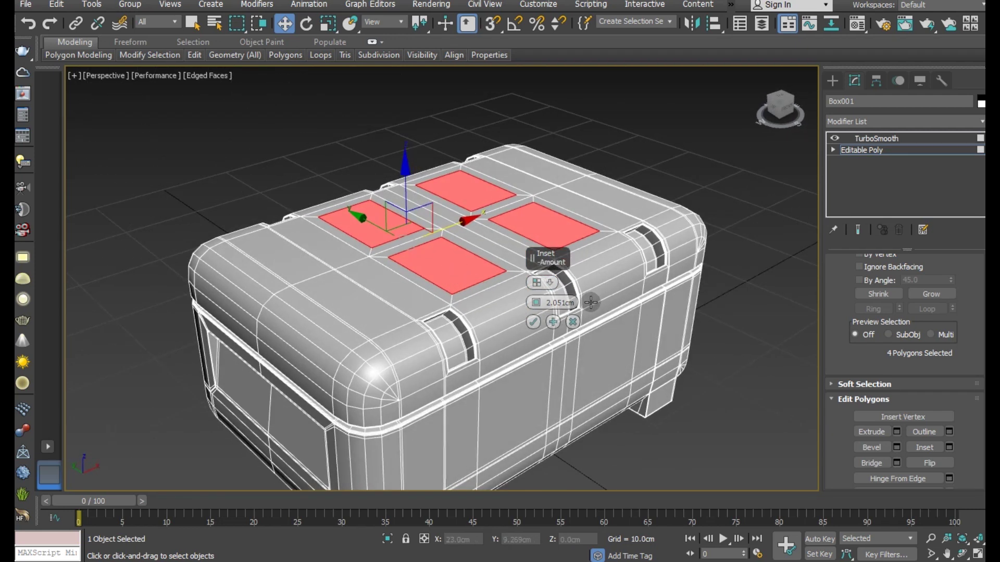
{"action": "left_click", "coordinate": [543, 284]}
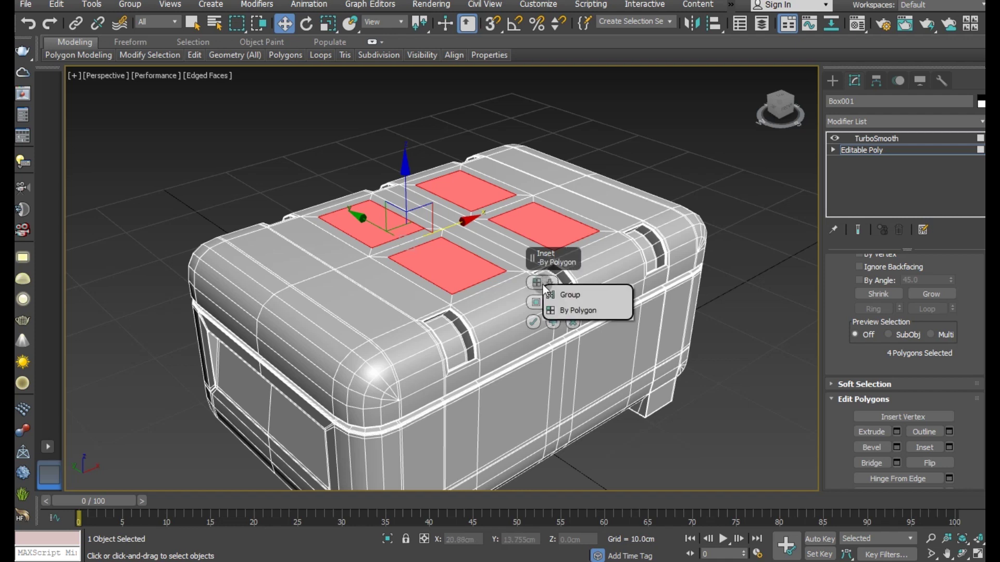
{"action": "left_click", "coordinate": [555, 292]}
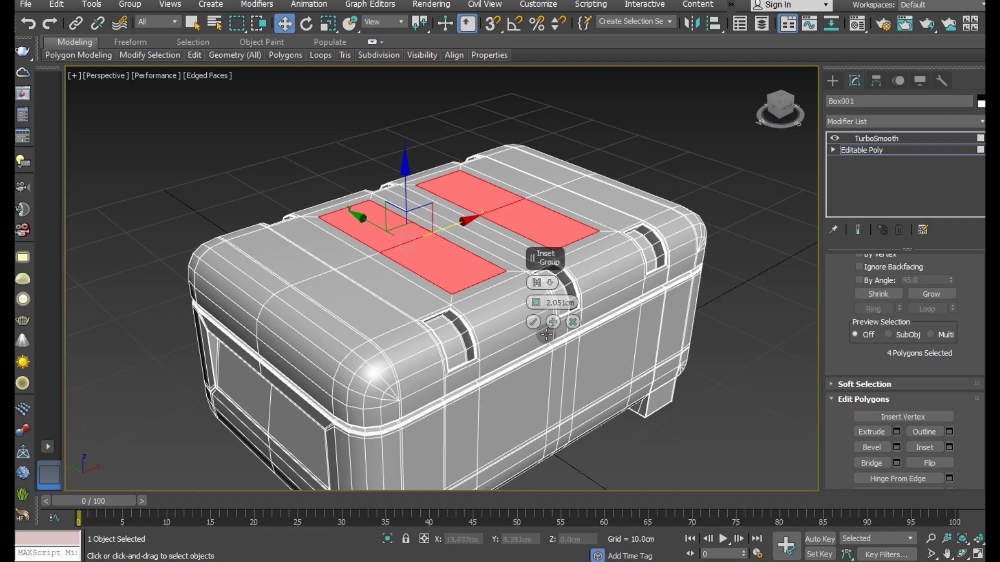
{"action": "left_click", "coordinate": [535, 322]}
{"action": "scroll", "coordinate": [497, 263], "scroll_direction": "up", "scroll_amount": 4}
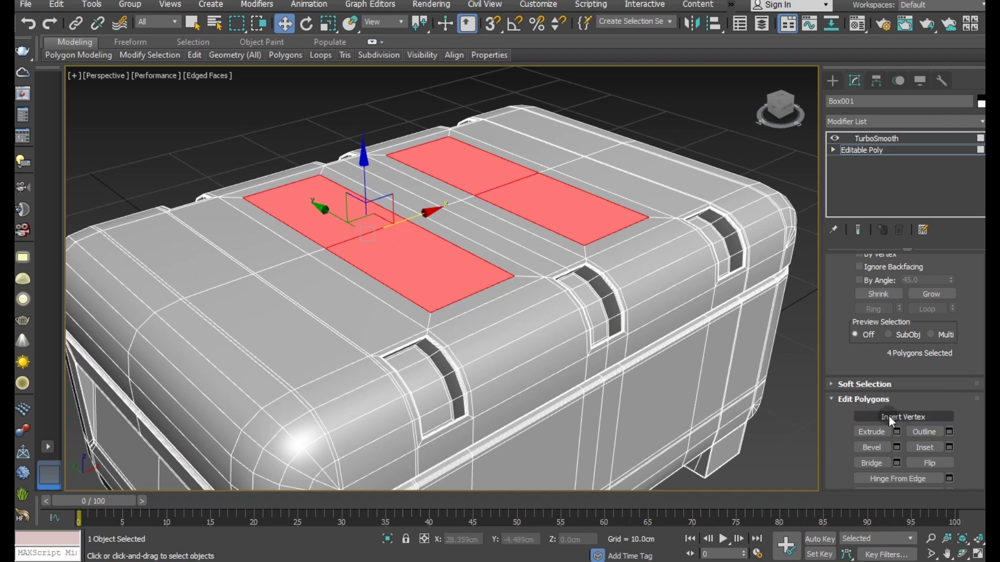
Extrude the inset lid panels by -0.966 cm to form the recesses.
{"action": "left_click", "coordinate": [897, 432]}
{"action": "left_click_drag", "start_coordinate": [536, 303], "coordinate": [539, 352]}
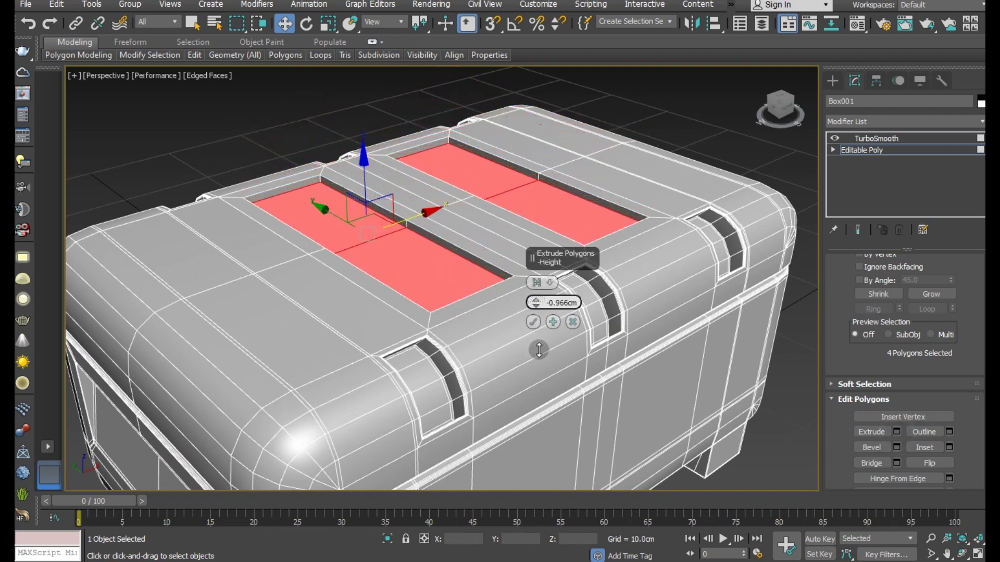
{"action": "left_click", "coordinate": [533, 322]}
{"action": "middle_click_drag", "start_coordinate": [476, 286], "coordinate": [578, 301], "text": "alt"}
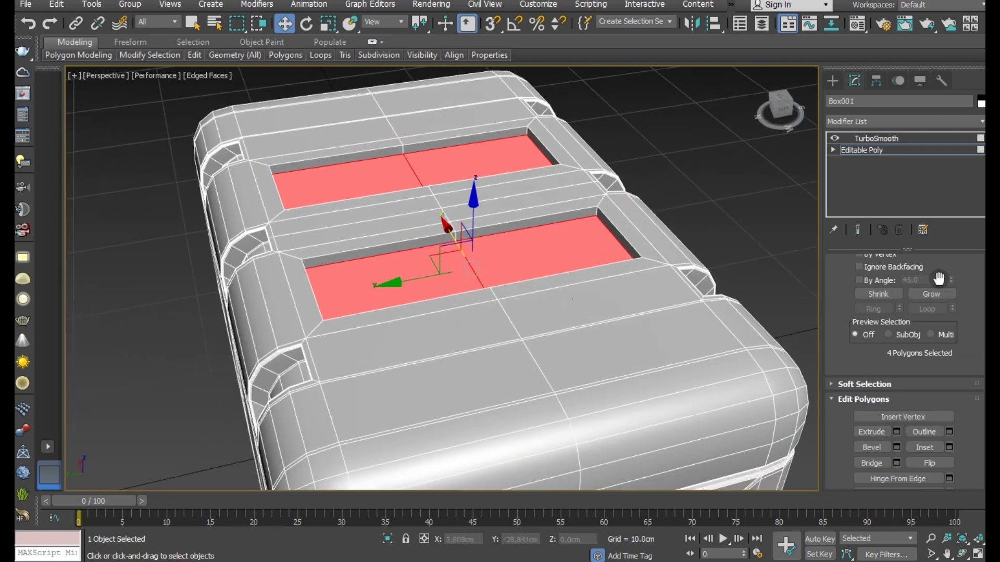
{"action": "scroll", "coordinate": [901, 296], "scroll_direction": "up", "scroll_amount": 2}
{"action": "left_click", "coordinate": [886, 284]}
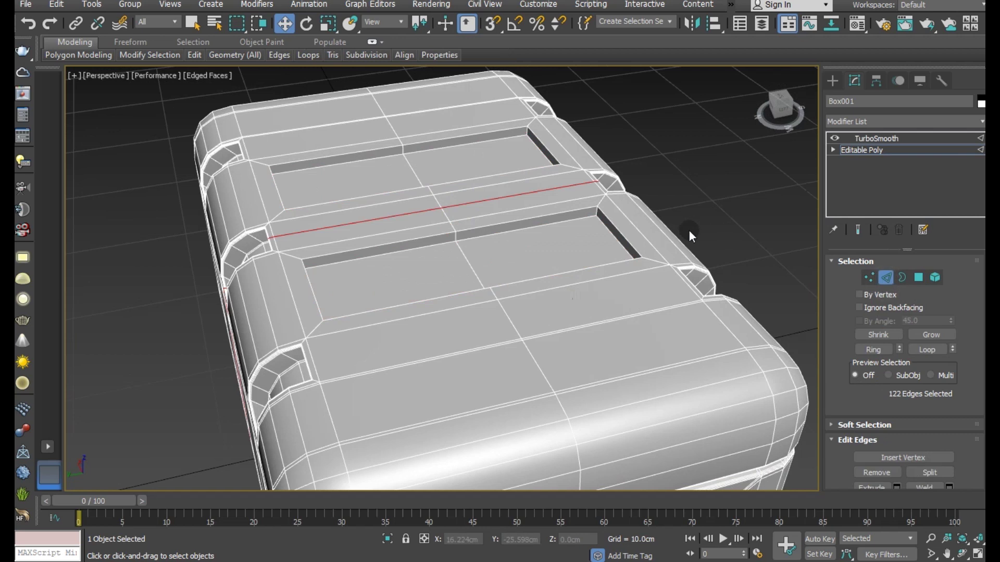
Collapse the two end edges of the lid recesses.
{"action": "left_click", "coordinate": [614, 239]}
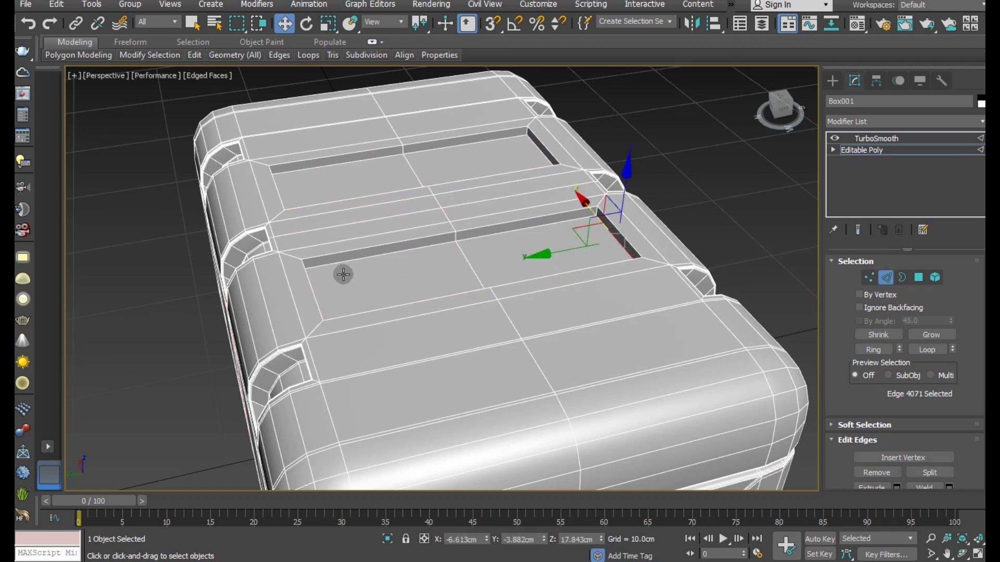
{"action": "left_click", "coordinate": [536, 159], "text": "ctrl"}
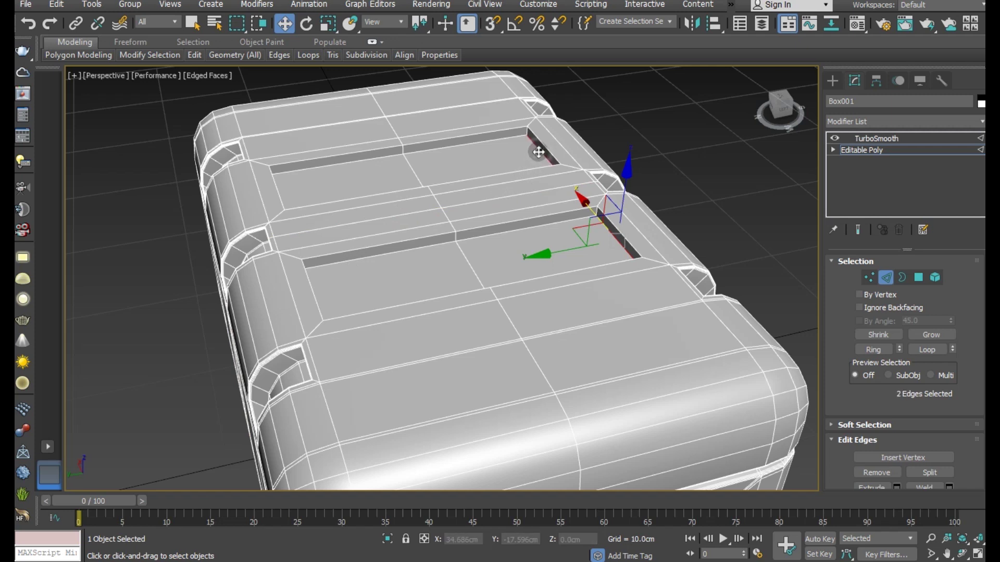
{"action": "key", "text": "ctrl+alt+c"}
{"action": "middle_click_drag", "start_coordinate": [479, 313], "coordinate": [404, 301], "text": "alt"}
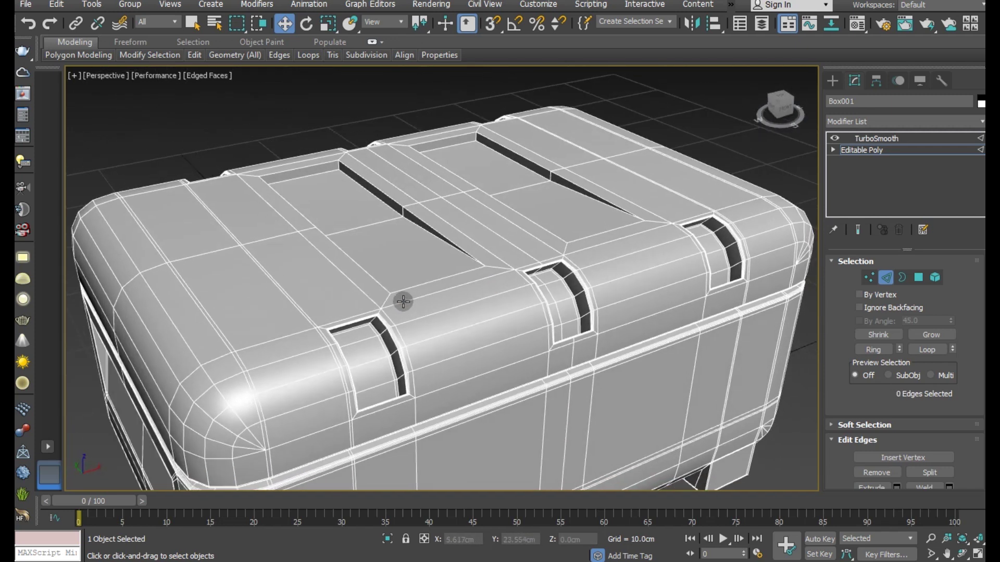
Turn on Show End Result and trial a Swift Loop on the lid, then undo it.
{"action": "left_click", "coordinate": [855, 232]}
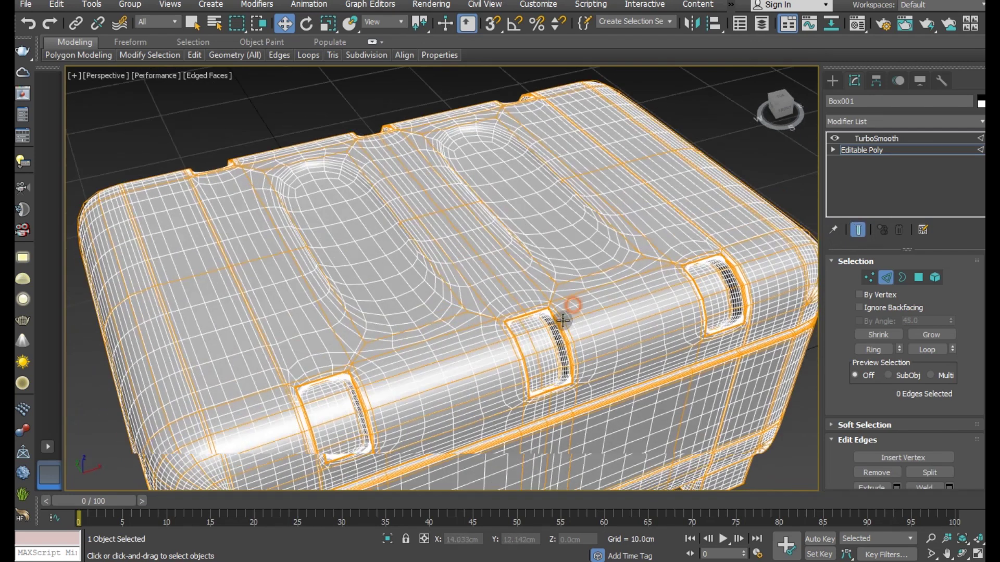
{"action": "middle_click_drag", "start_coordinate": [563, 321], "coordinate": [551, 328], "text": "alt"}
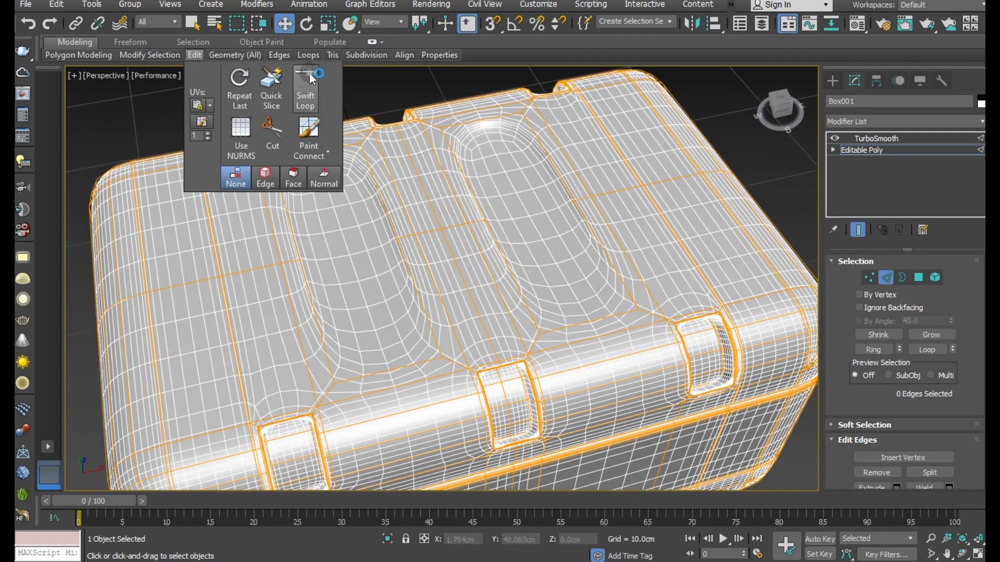
{"action": "left_click", "coordinate": [310, 79]}
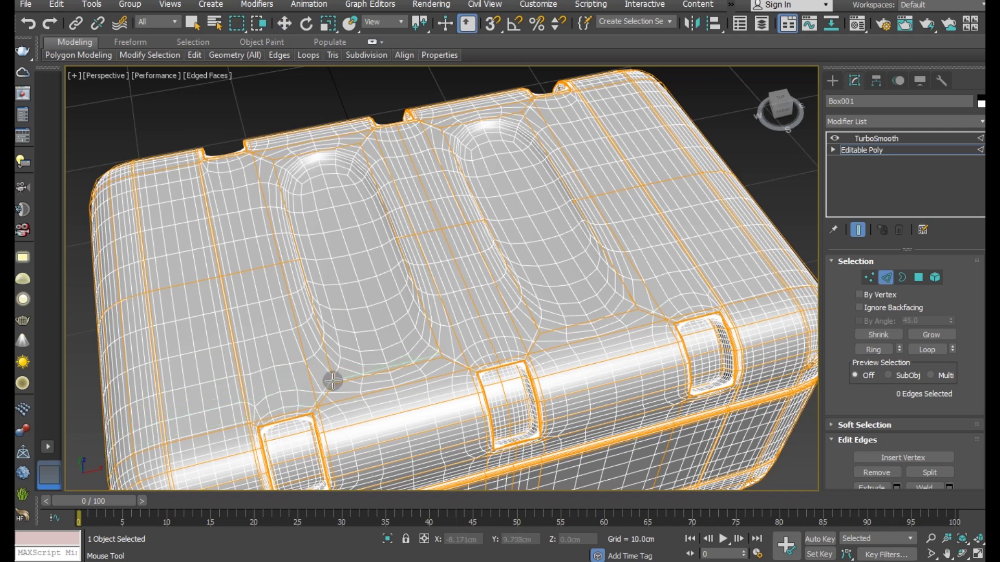
{"action": "left_click", "coordinate": [332, 381]}
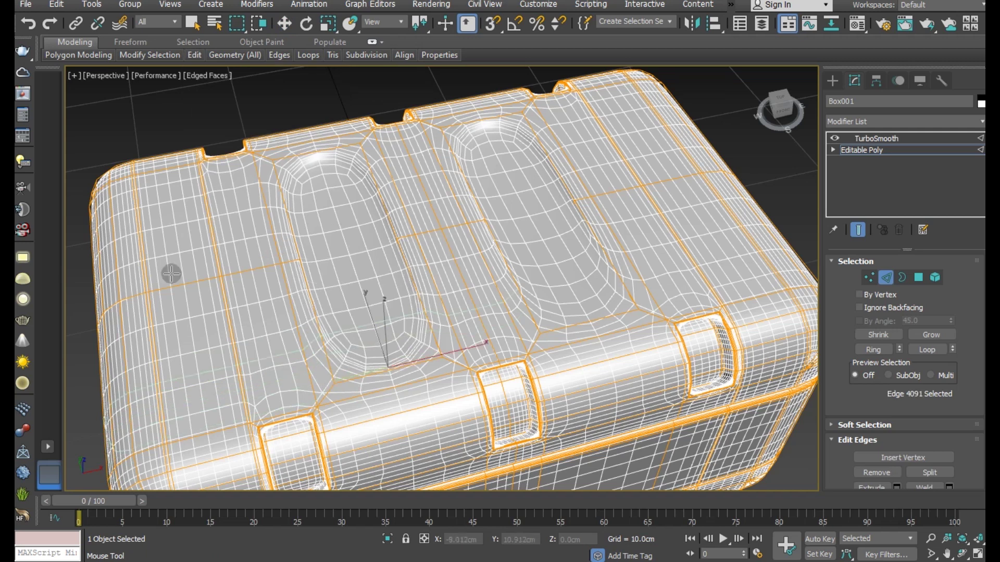
{"action": "left_click", "coordinate": [29, 32]}
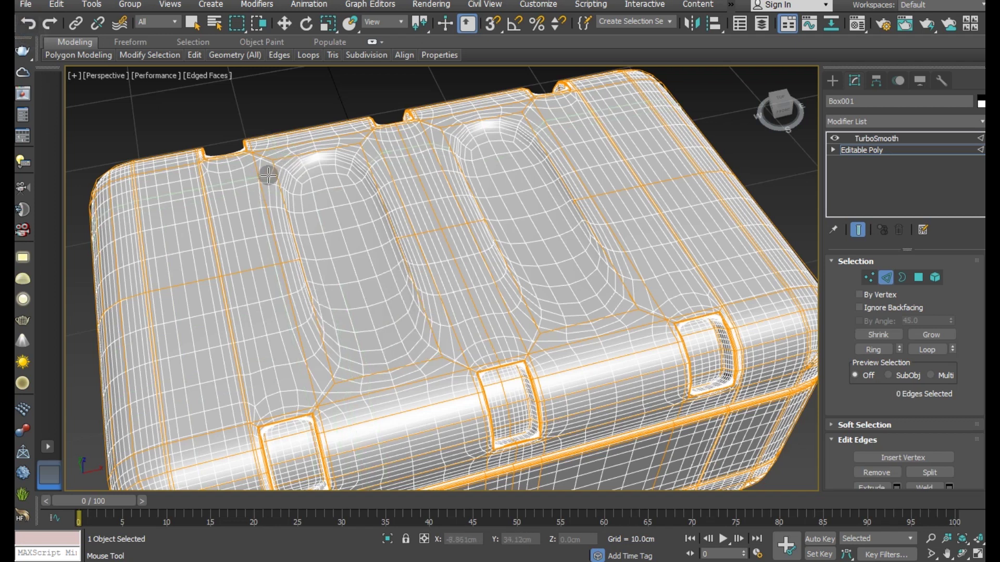
With Show End Result off, add two Swift Loop support loops beside the lid recesses.
{"action": "key", "text": "w"}
{"action": "left_click", "coordinate": [862, 230]}
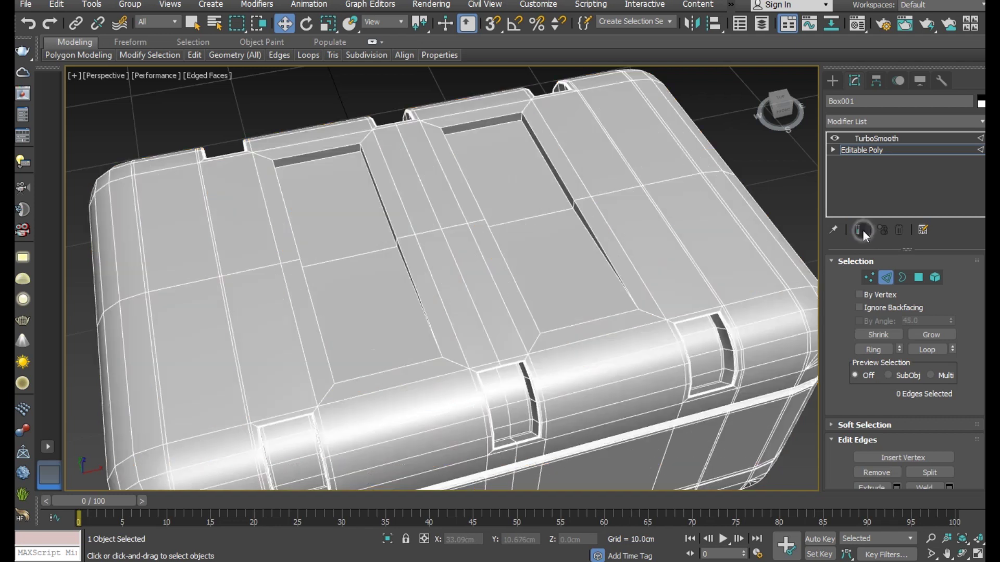
{"action": "mouse_move", "coordinate": [194, 54]}
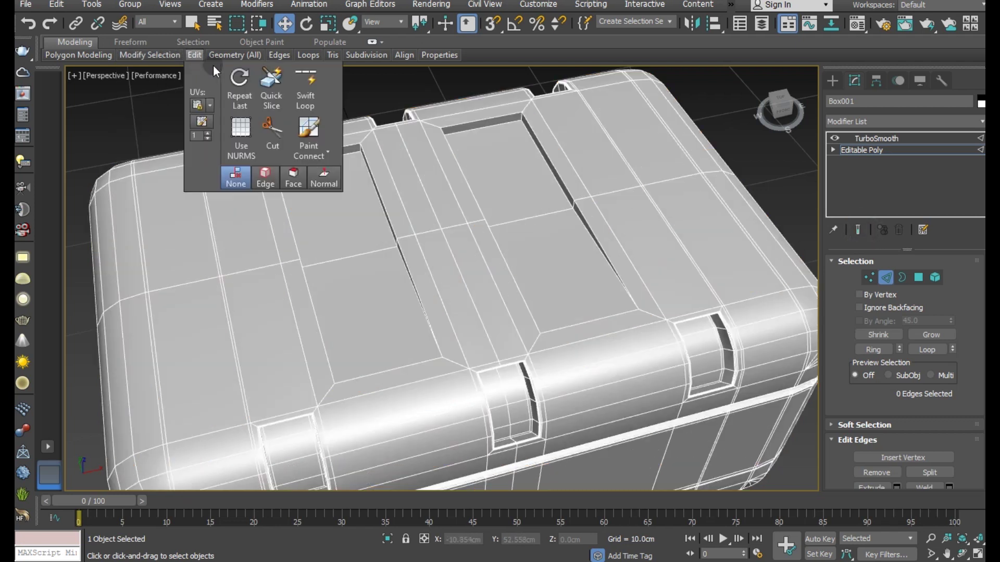
{"action": "left_click", "coordinate": [304, 89]}
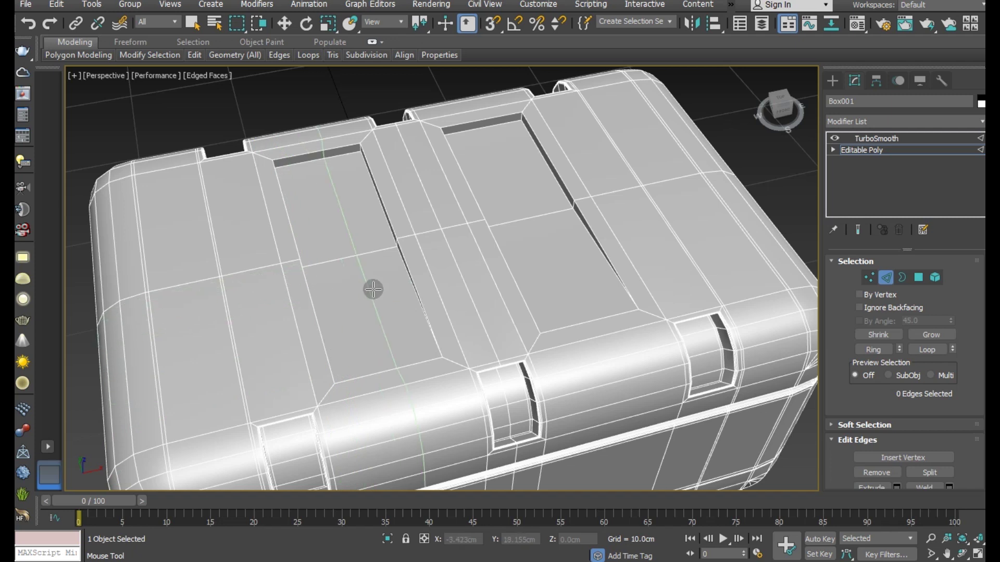
{"action": "left_click", "coordinate": [393, 246]}
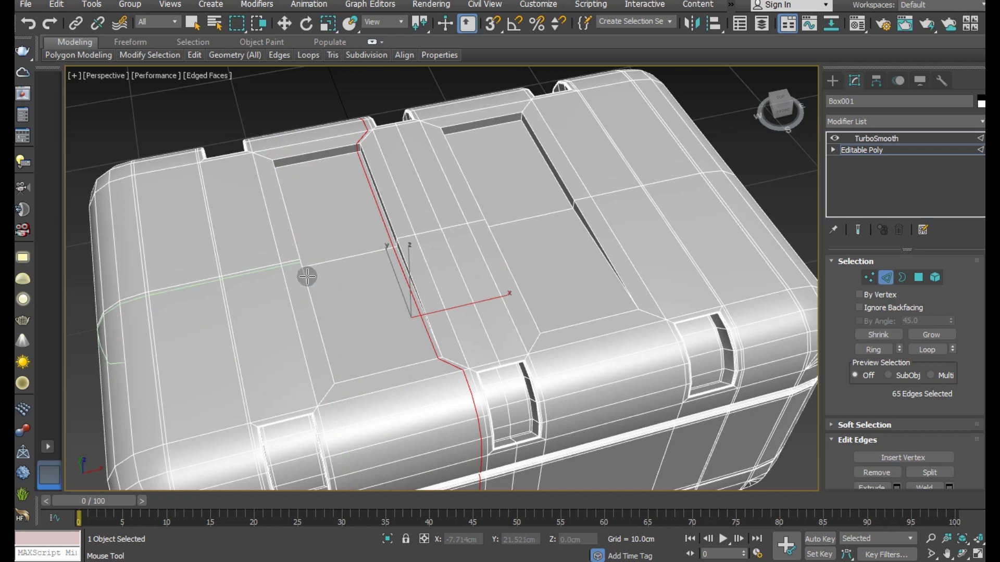
{"action": "left_click", "coordinate": [323, 402]}
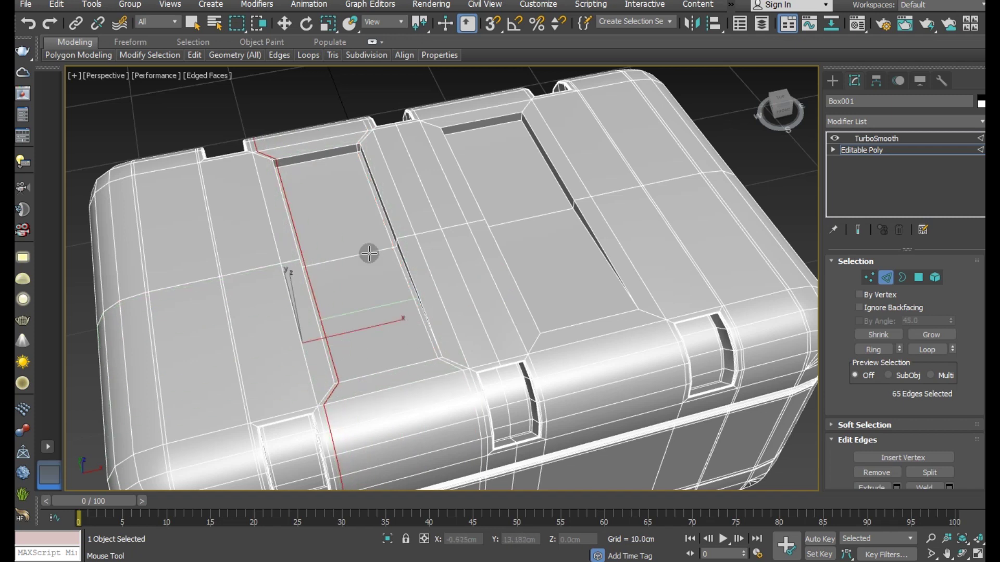
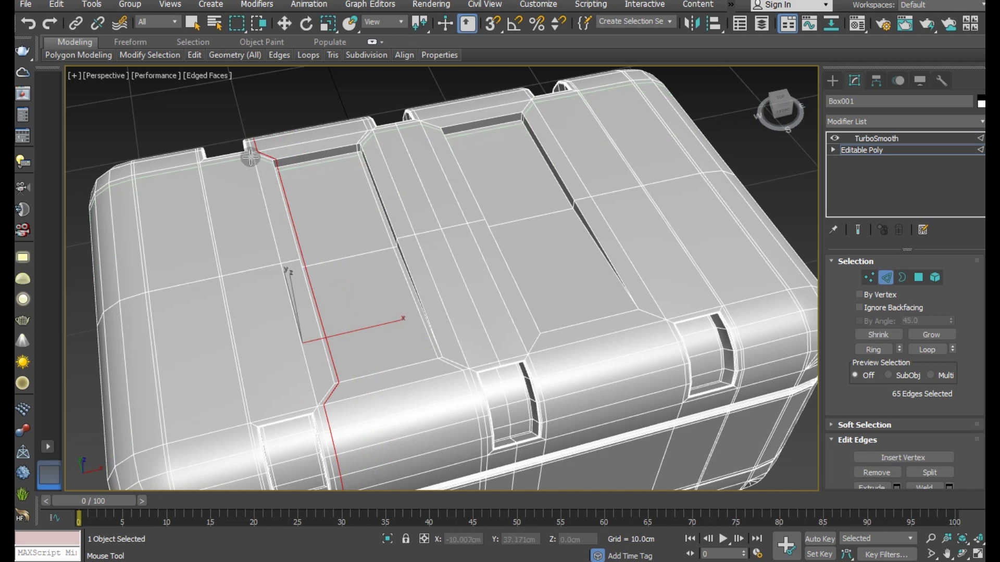
Swift Loop three new lid edge loops: one horizontal along the top, two vertical beside the grooves.
{"action": "left_click", "coordinate": [250, 157]}
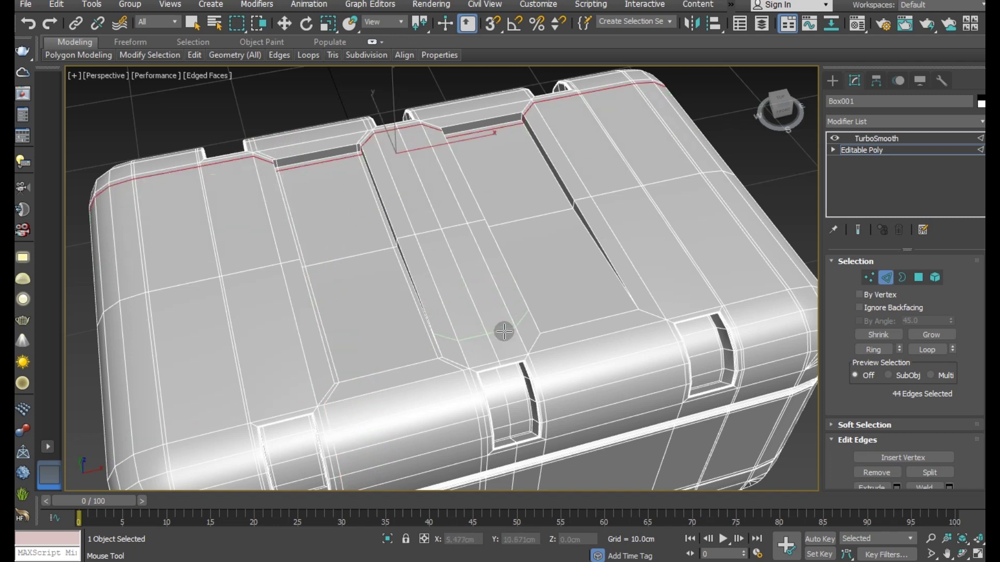
{"action": "left_click", "coordinate": [541, 347]}
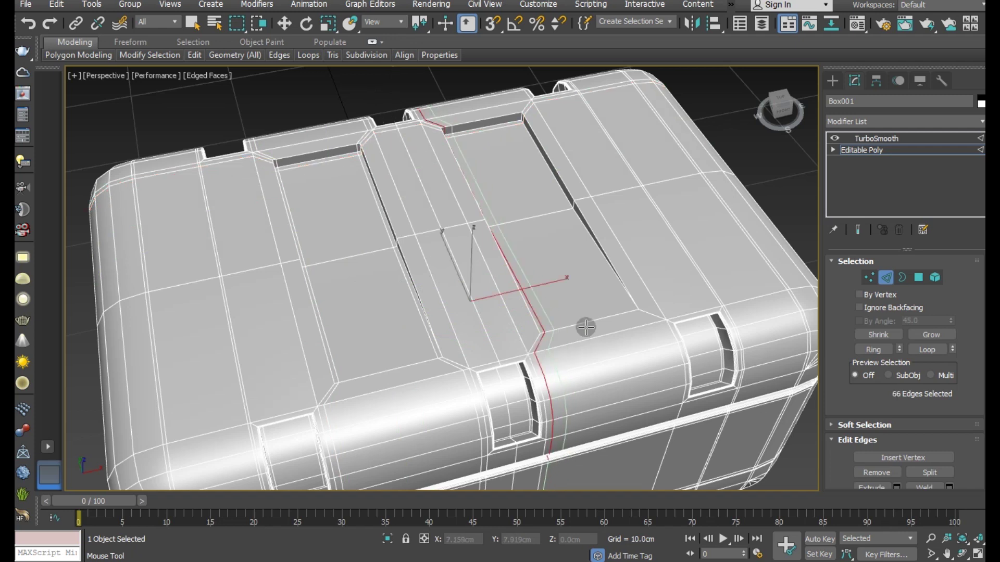
{"action": "left_click", "coordinate": [633, 311]}
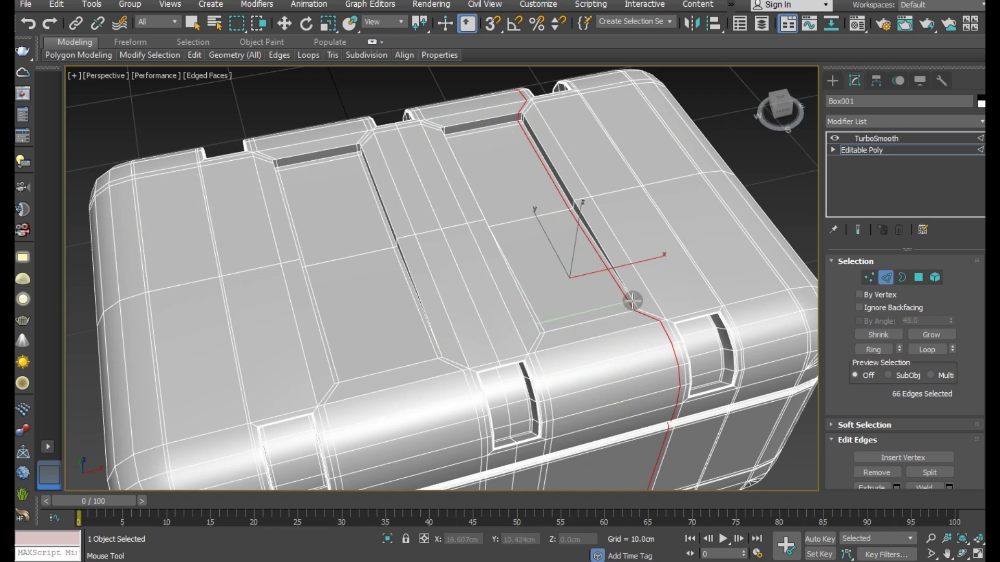
{"action": "key", "text": "w"}
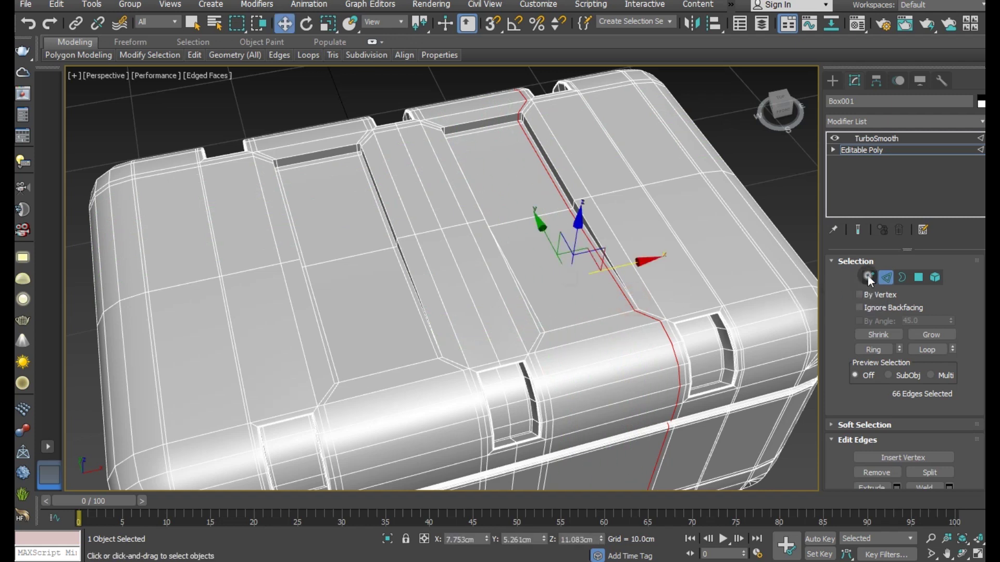
{"action": "left_click", "coordinate": [869, 277]}
Cut a new edge joining the loose lid vertices near the front handle slot.
{"action": "right_click", "coordinate": [464, 340]}
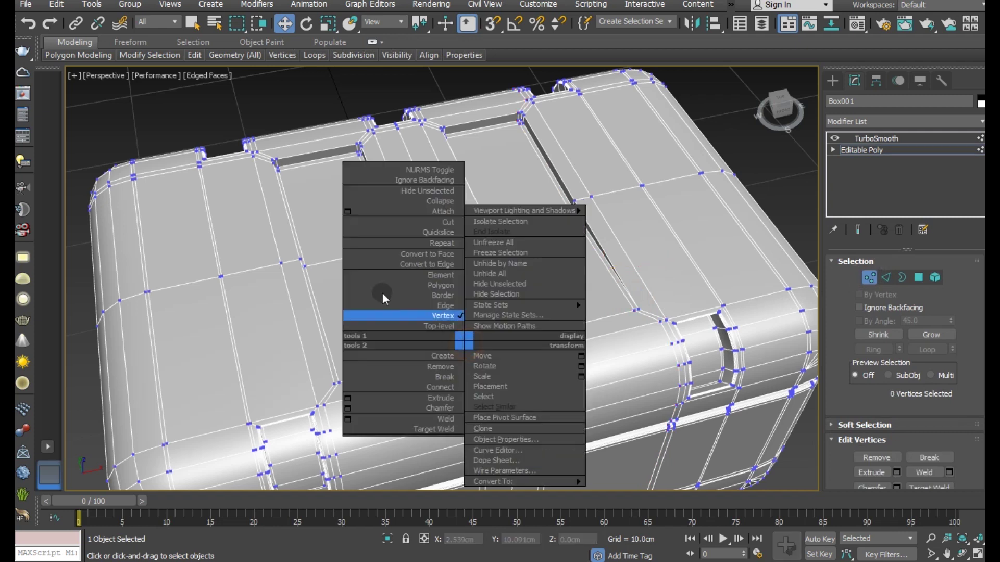
{"action": "left_click", "coordinate": [442, 221]}
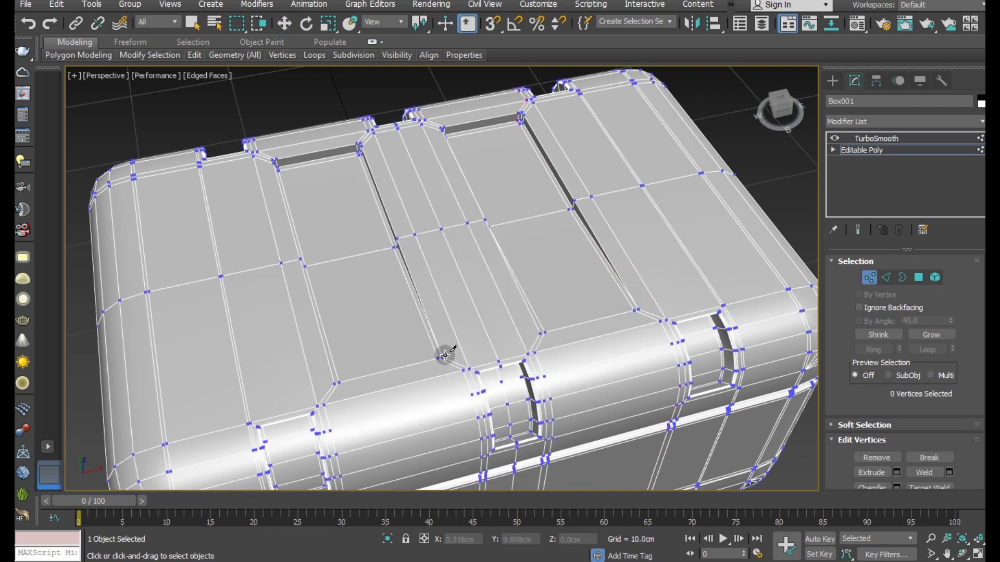
{"action": "scroll", "coordinate": [445, 356], "scroll_direction": "up", "scroll_amount": 4}
{"action": "left_click", "coordinate": [439, 360]}
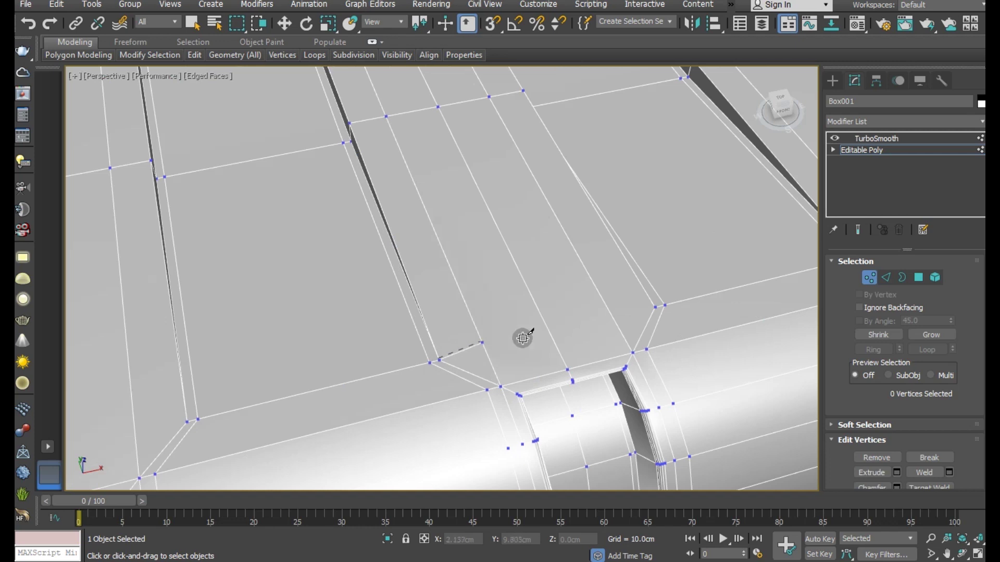
{"action": "left_click", "coordinate": [655, 307]}
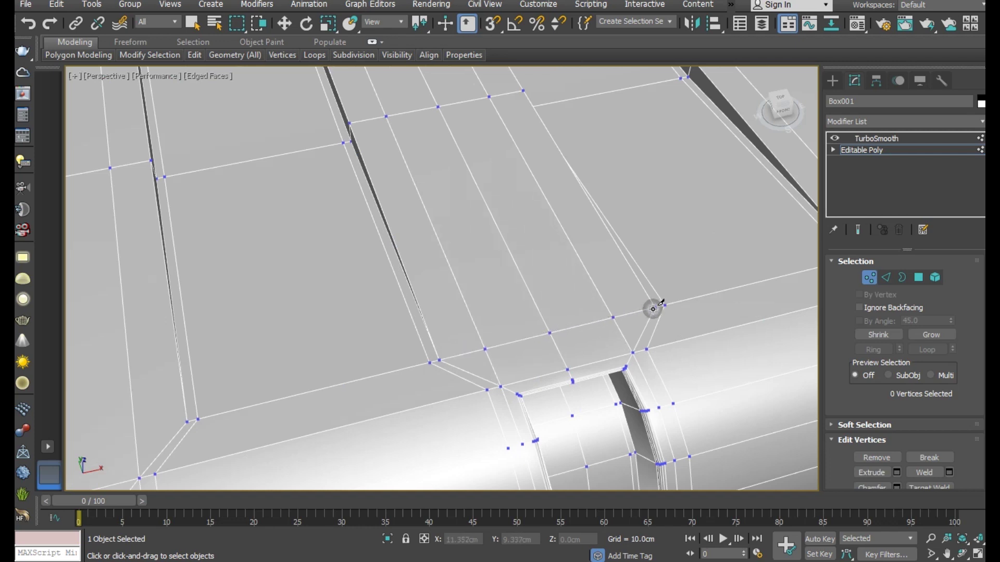
{"action": "scroll", "coordinate": [377, 340], "scroll_direction": "down", "scroll_amount": 5}
{"action": "key", "text": "w"}
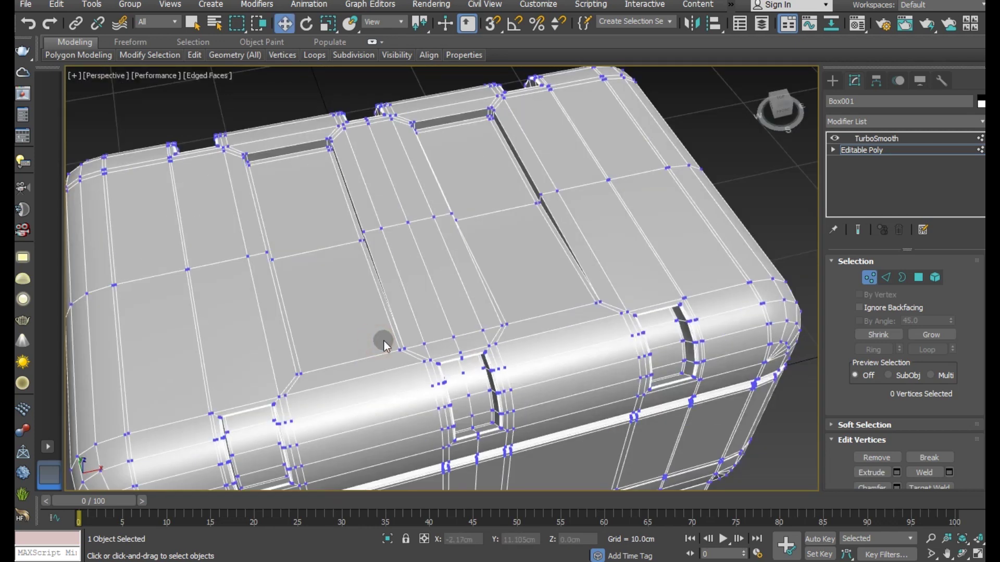
{"action": "left_click", "coordinate": [306, 90]}
{"action": "right_click", "coordinate": [482, 315]}
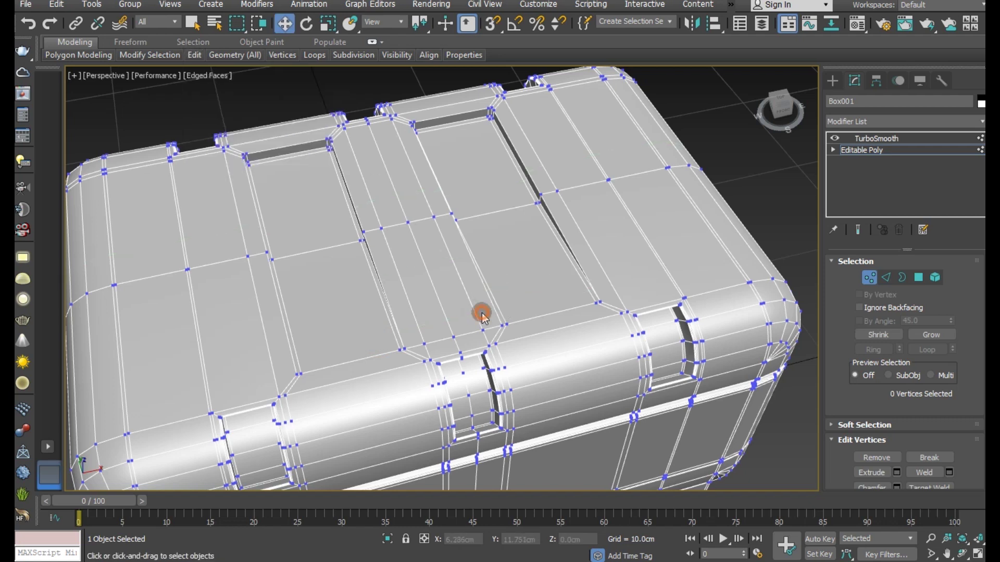
{"action": "left_click", "coordinate": [860, 230]}
{"action": "scroll", "coordinate": [566, 299], "scroll_direction": "down", "scroll_amount": 2}
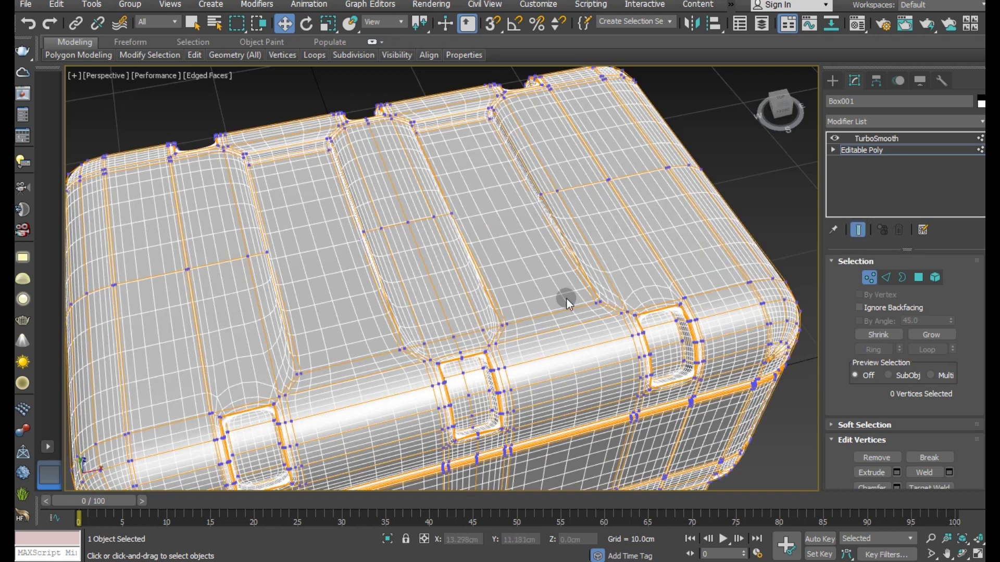
{"action": "scroll", "coordinate": [566, 299], "scroll_direction": "down", "scroll_amount": 3}
{"action": "mouse_move", "coordinate": [554, 336]}
{"action": "middle_mouse_down", "text": "alt"}
{"action": "mouse_move", "coordinate": [621, 302]}
{"action": "mouse_move", "coordinate": [661, 334]}
{"action": "mouse_move", "coordinate": [632, 340]}
{"action": "mouse_move", "coordinate": [576, 283]}
{"action": "middle_mouse_up", "text": "alt"}
{"action": "scroll", "coordinate": [575, 282], "scroll_direction": "up", "scroll_amount": 3}
{"action": "scroll", "coordinate": [576, 283], "scroll_direction": "up", "scroll_amount": 2}
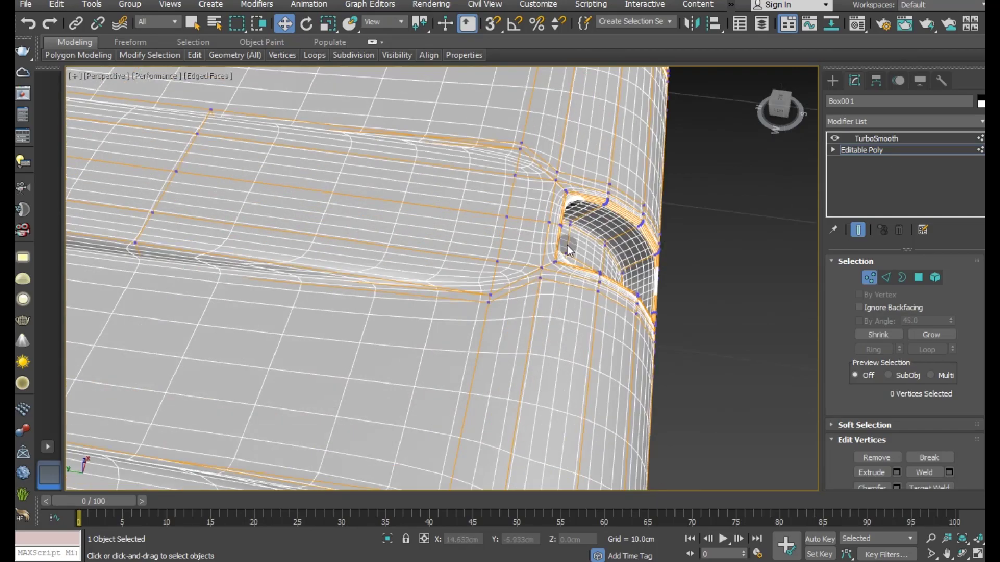
{"action": "scroll", "coordinate": [567, 245], "scroll_direction": "down", "scroll_amount": 5}
{"action": "middle_click_drag", "start_coordinate": [567, 245], "coordinate": [454, 258], "text": "alt"}
{"action": "scroll", "coordinate": [332, 227], "scroll_direction": "up", "scroll_amount": 2}
{"action": "scroll", "coordinate": [332, 227], "scroll_direction": "down", "scroll_amount": 3}
{"action": "mouse_move", "coordinate": [393, 238]}
{"action": "middle_mouse_down", "text": "alt"}
{"action": "mouse_move", "coordinate": [442, 238]}
{"action": "mouse_move", "coordinate": [361, 192]}
{"action": "middle_mouse_up", "text": "alt"}
{"action": "scroll", "coordinate": [361, 193], "scroll_direction": "up", "scroll_amount": 2}
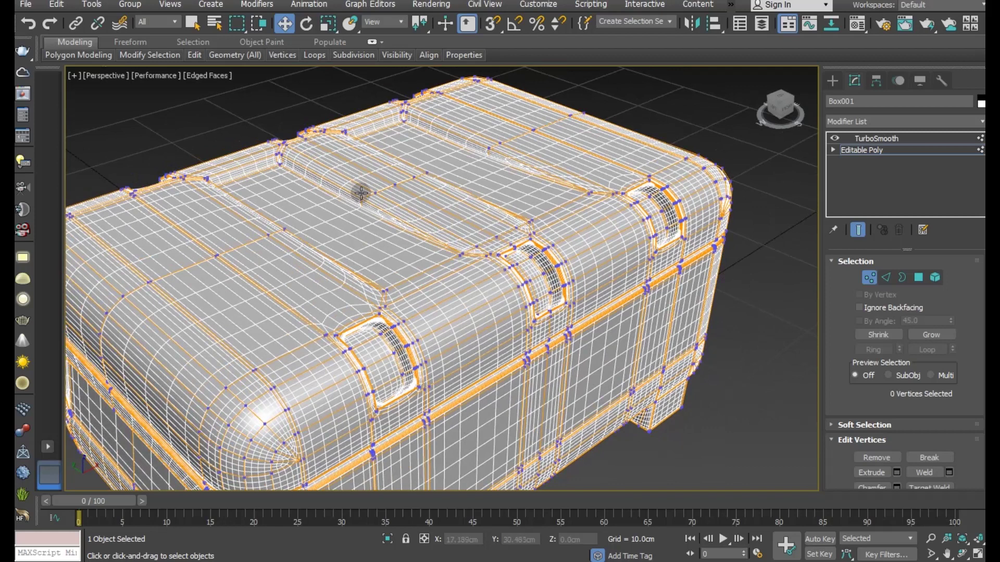
{"action": "scroll", "coordinate": [360, 193], "scroll_direction": "up", "scroll_amount": 3}
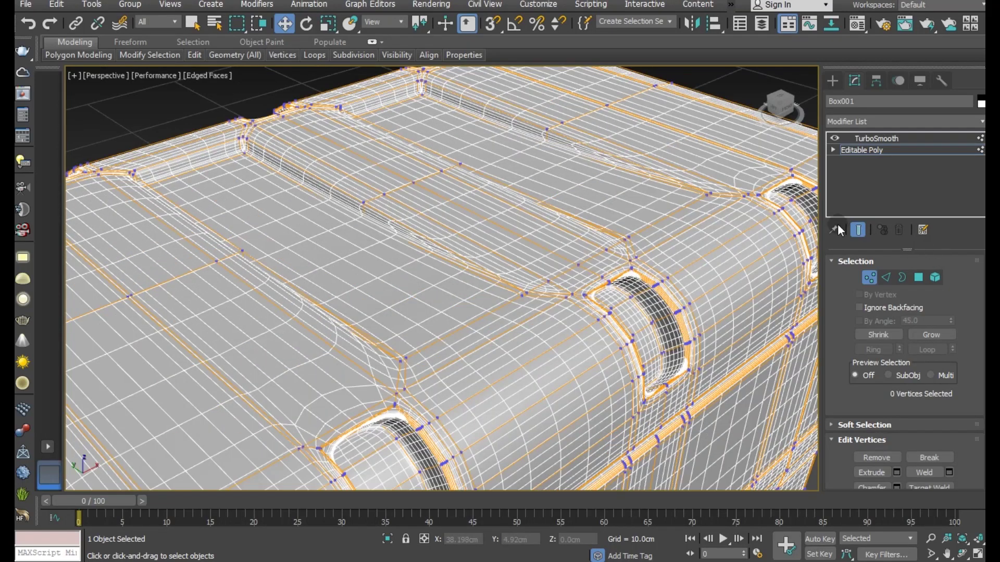
{"action": "left_click", "coordinate": [856, 230]}
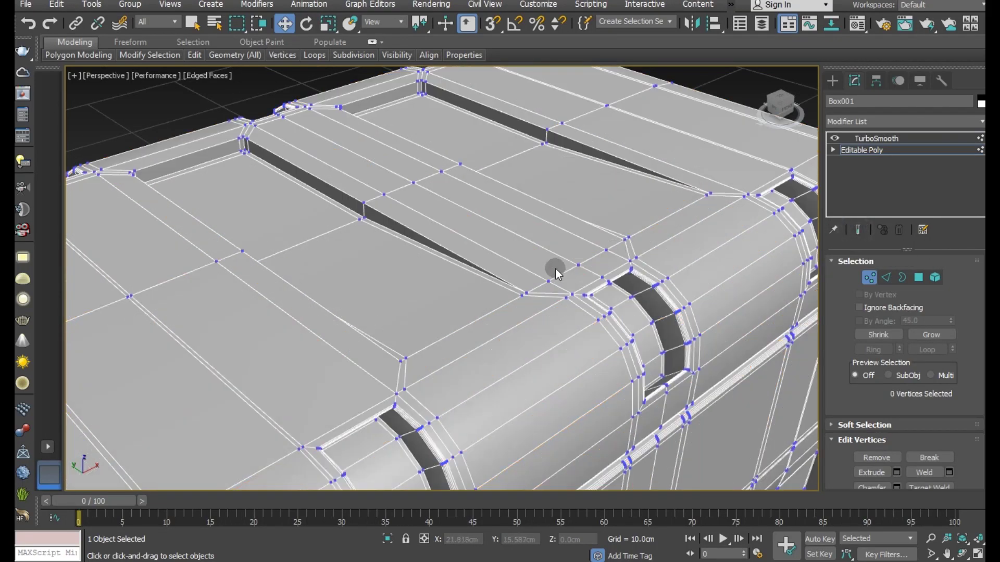
{"action": "scroll", "coordinate": [554, 270], "scroll_direction": "down", "scroll_amount": 4}
{"action": "scroll", "coordinate": [553, 273], "scroll_direction": "down", "scroll_amount": 2}
{"action": "mouse_move", "coordinate": [553, 272]}
{"action": "middle_mouse_down", "text": "alt"}
{"action": "mouse_move", "coordinate": [552, 240]}
{"action": "mouse_move", "coordinate": [563, 276]}
{"action": "middle_mouse_up", "text": "alt"}
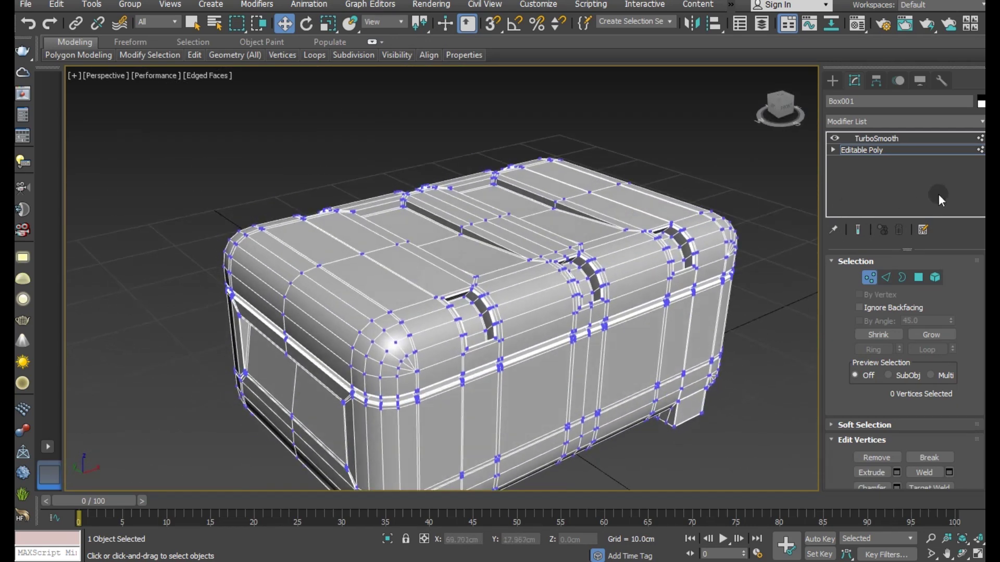
Switch the viewport to Default Shading without edges and select the Box001 crate.
{"action": "left_click", "coordinate": [884, 151]}
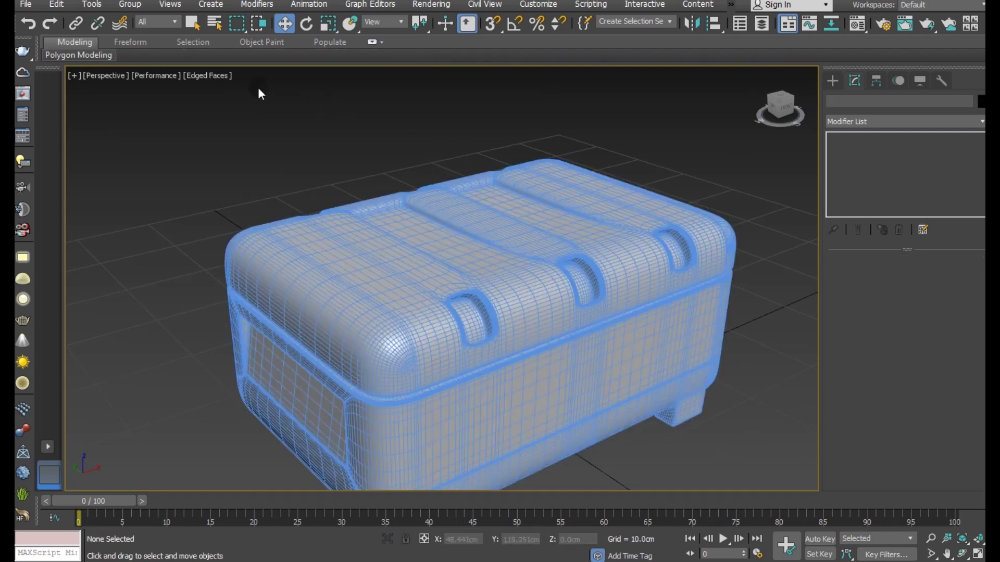
{"action": "left_click", "coordinate": [210, 77]}
{"action": "left_click", "coordinate": [241, 224]}
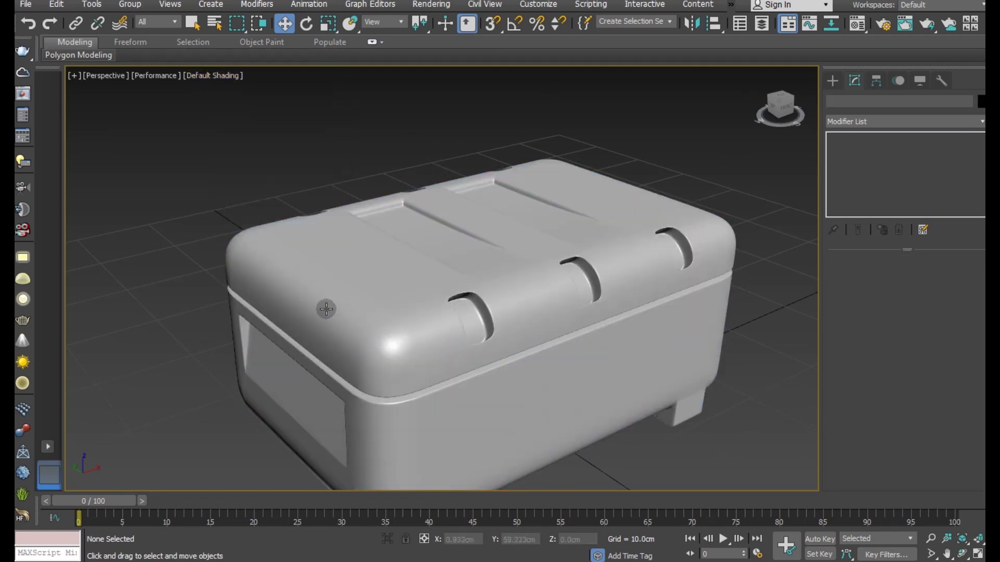
{"action": "mouse_move", "coordinate": [327, 309]}
{"action": "middle_mouse_down", "text": "alt"}
{"action": "mouse_move", "coordinate": [455, 382]}
{"action": "mouse_move", "coordinate": [401, 334]}
{"action": "middle_mouse_up", "text": "alt"}
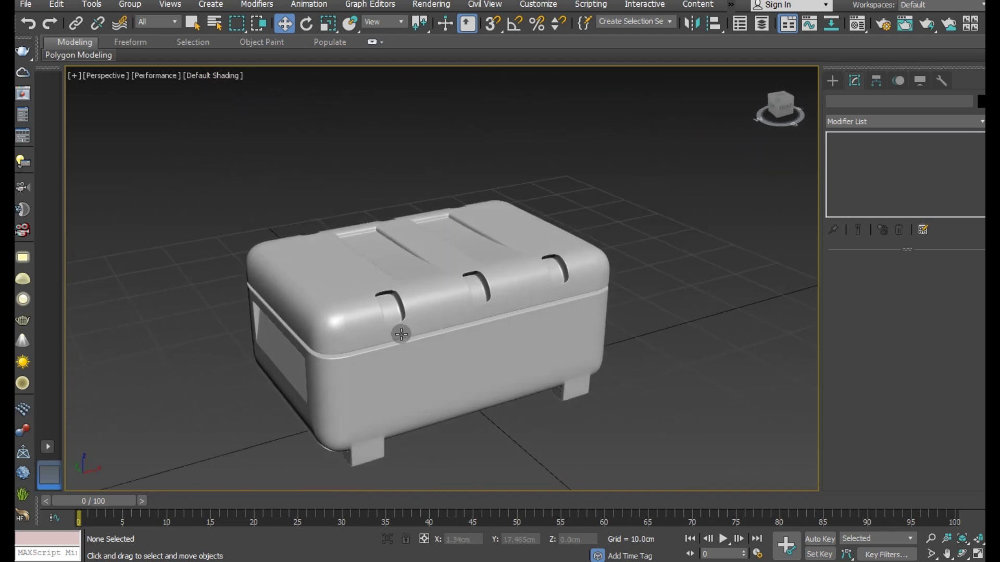
{"action": "scroll", "coordinate": [416, 383], "scroll_direction": "up", "scroll_amount": 3}
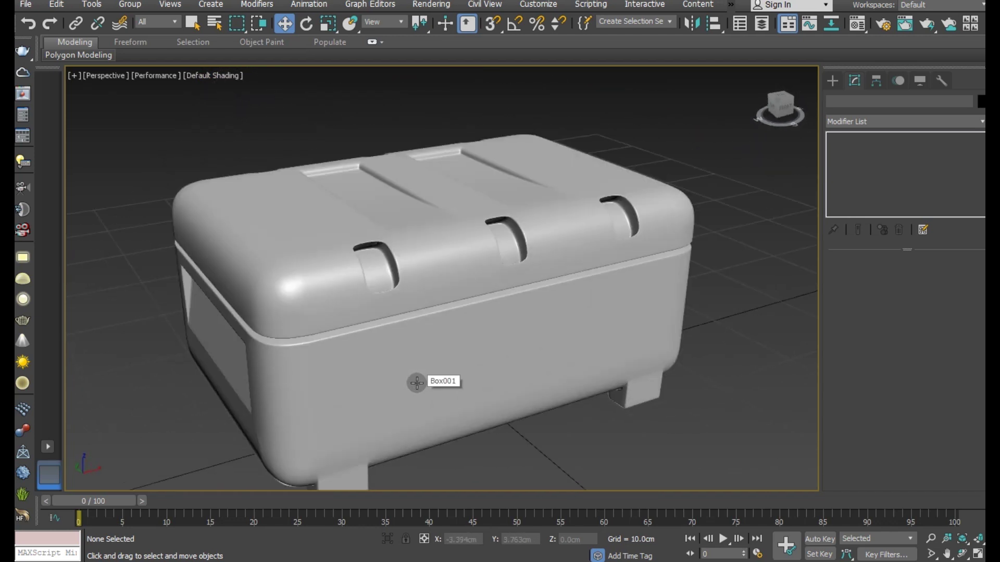
{"action": "left_click", "coordinate": [416, 384]}
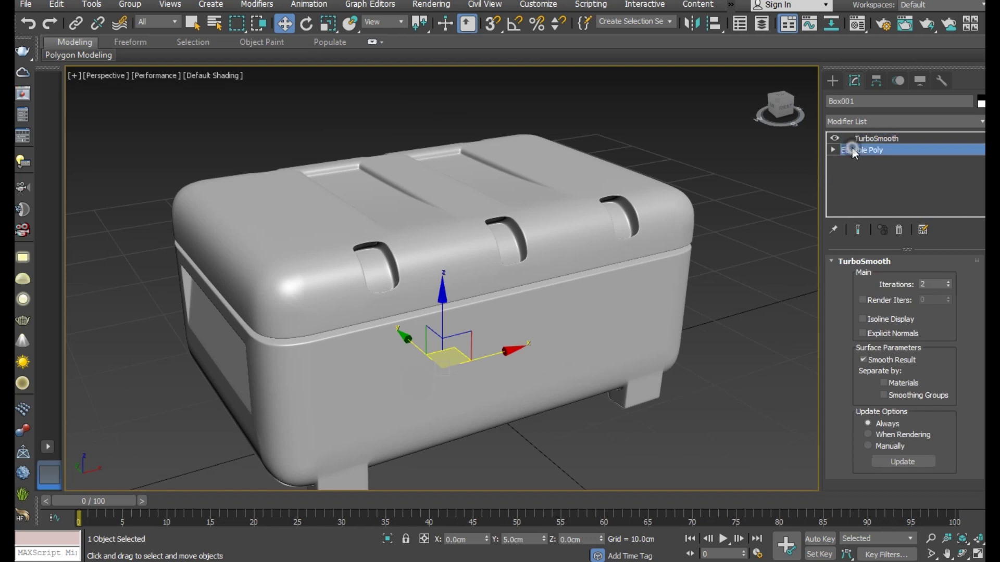
Turn Edged Faces back on and select the two large front panel polygons.
{"action": "left_click", "coordinate": [852, 150]}
{"action": "left_click", "coordinate": [226, 75]}
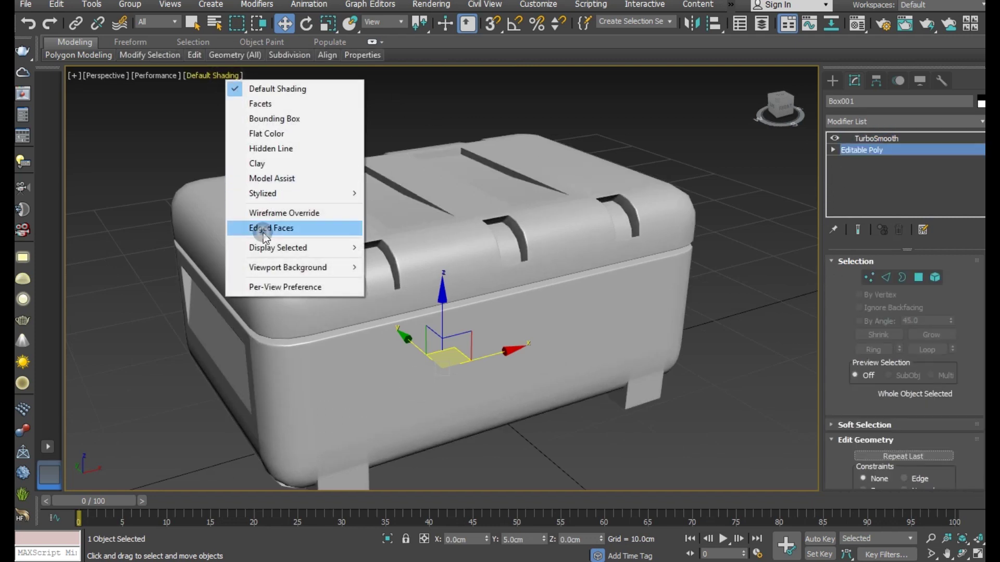
{"action": "left_click", "coordinate": [263, 230]}
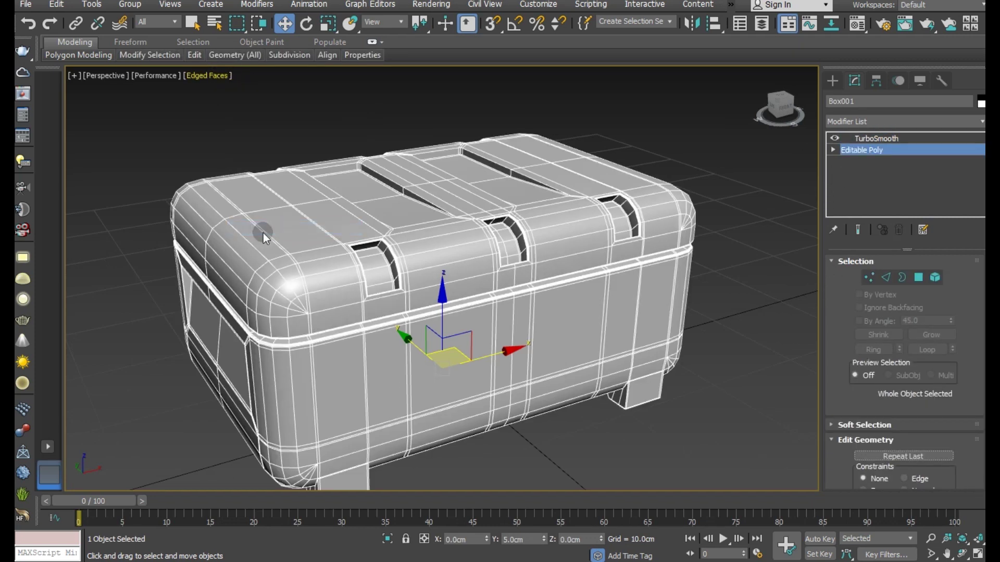
{"action": "left_click", "coordinate": [919, 277]}
{"action": "left_click", "coordinate": [464, 359]}
{"action": "left_click", "coordinate": [566, 338], "text": "ctrl"}
Inset the front panels by 2.051cm, then select the two narrow end faces.
{"action": "scroll", "coordinate": [925, 472], "scroll_direction": "down", "scroll_amount": 1}
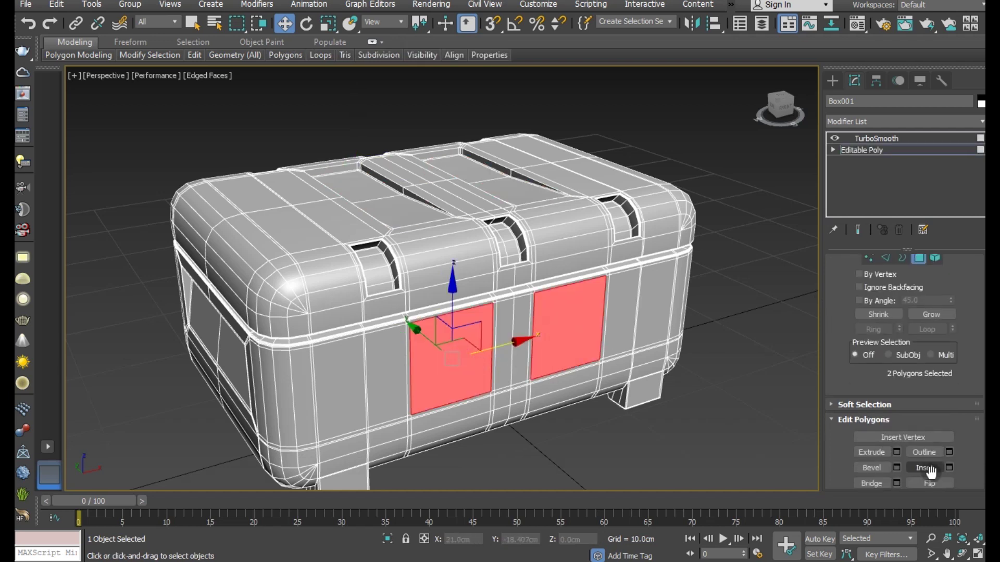
{"action": "left_click", "coordinate": [948, 468]}
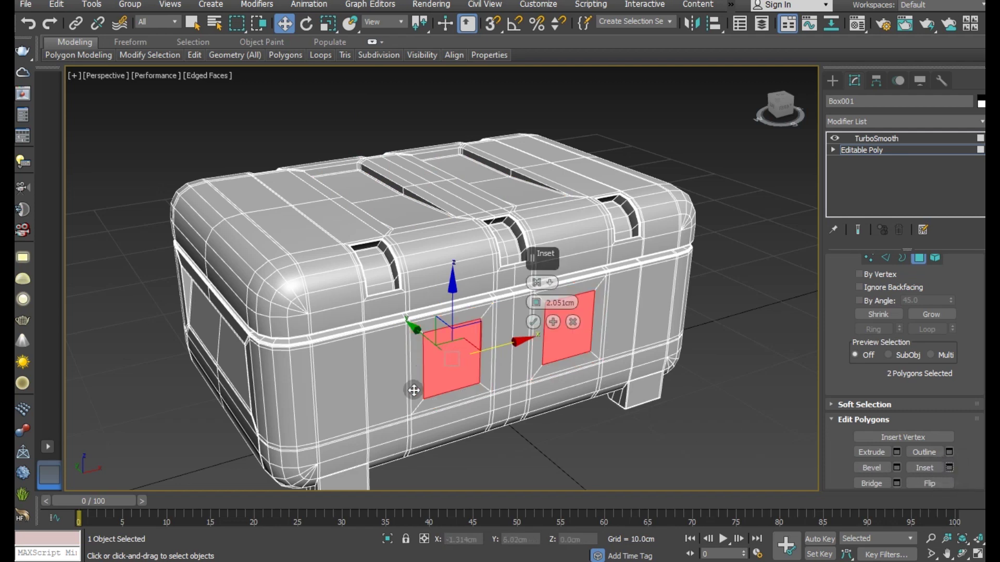
{"action": "middle_click_drag", "start_coordinate": [460, 392], "coordinate": [468, 382], "text": "alt"}
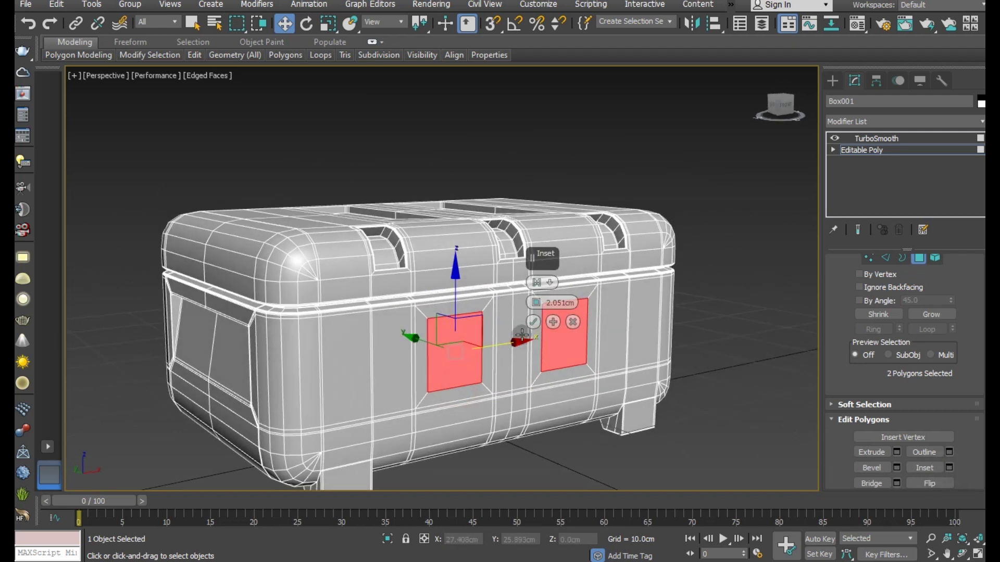
{"action": "left_click", "coordinate": [532, 321]}
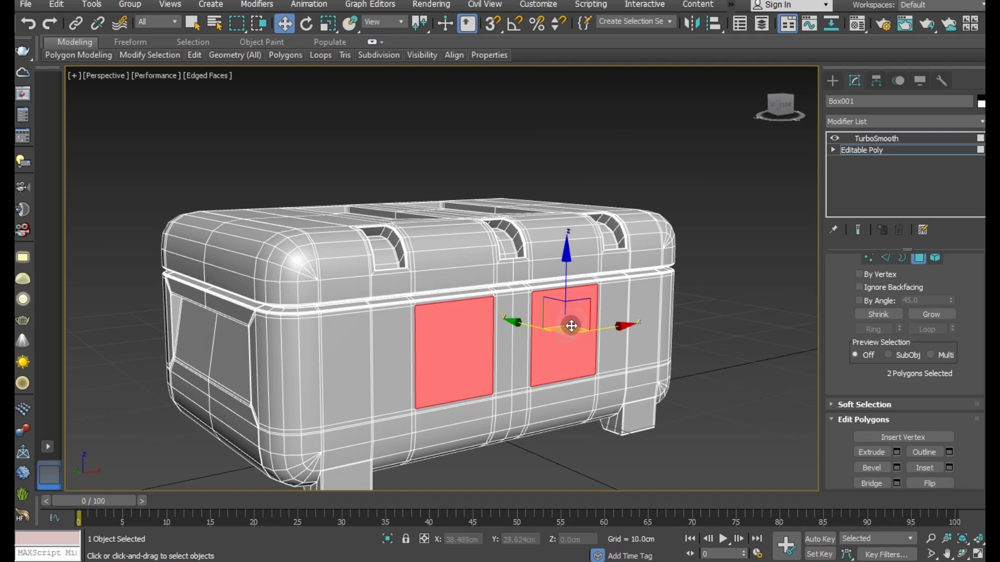
{"action": "scroll", "coordinate": [505, 363], "scroll_direction": "up", "scroll_amount": 3}
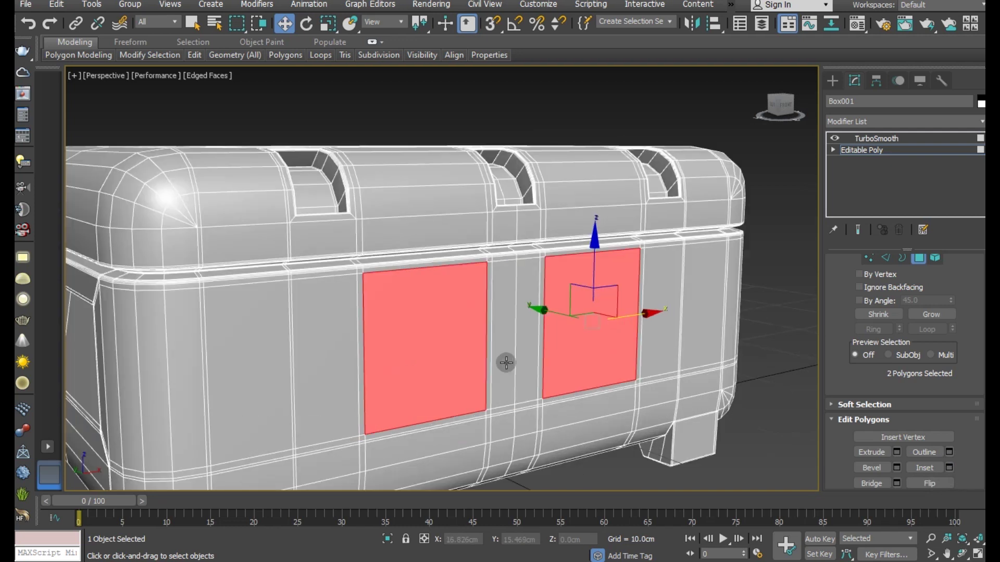
{"action": "left_click", "coordinate": [265, 378]}
{"action": "left_click", "coordinate": [708, 318], "text": "ctrl"}
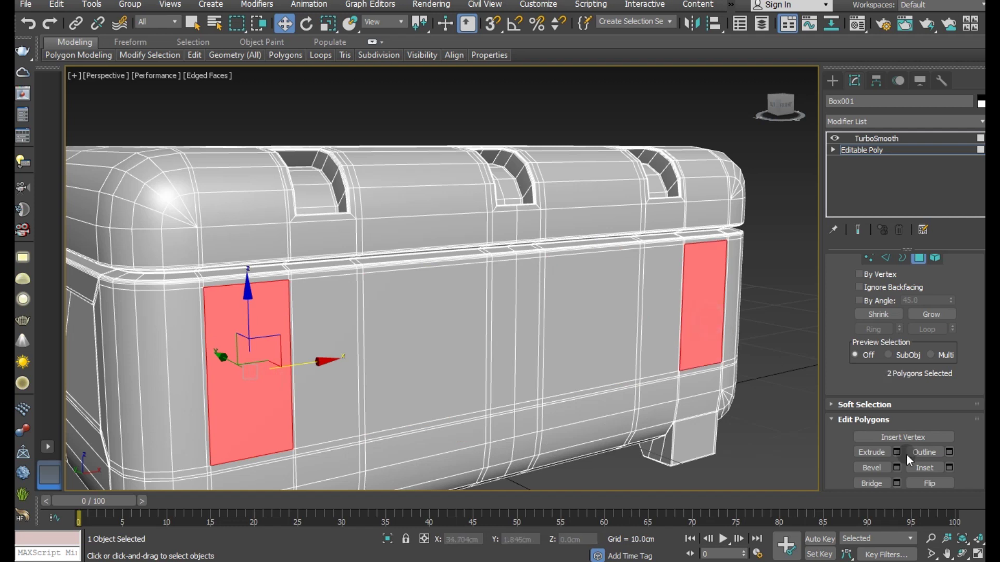
Inset the two end faces by 1.15cm.
{"action": "left_click", "coordinate": [947, 467]}
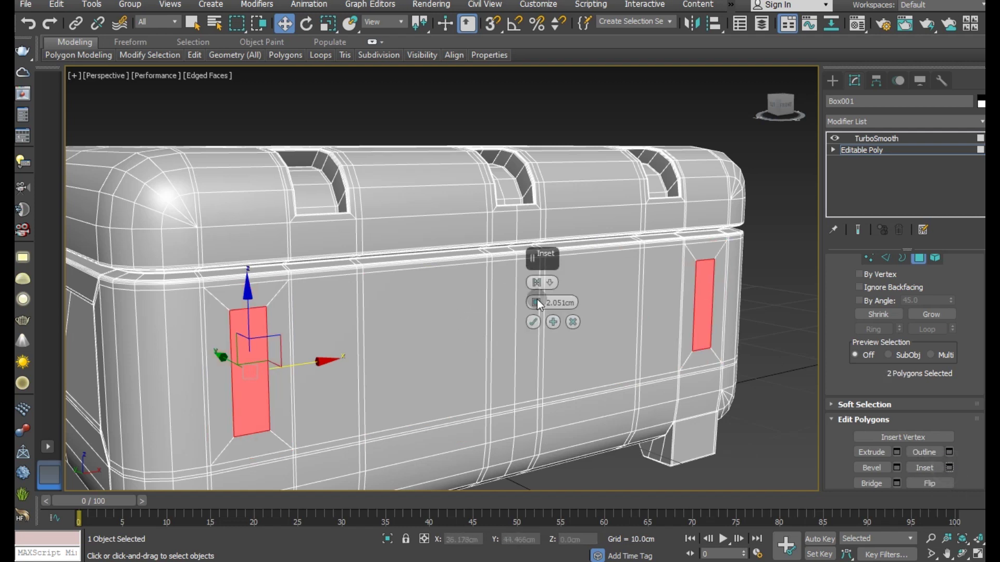
{"action": "left_click_drag", "start_coordinate": [538, 305], "coordinate": [531, 310]}
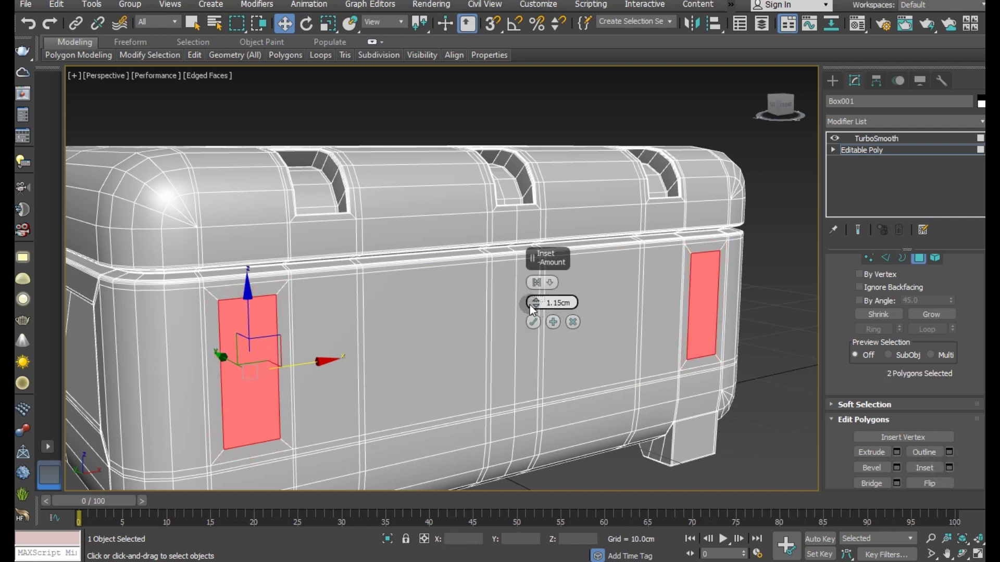
{"action": "left_click", "coordinate": [531, 322]}
Extrude the two end faces outward by 2.489cm into handle blocks.
{"action": "left_click", "coordinate": [895, 451]}
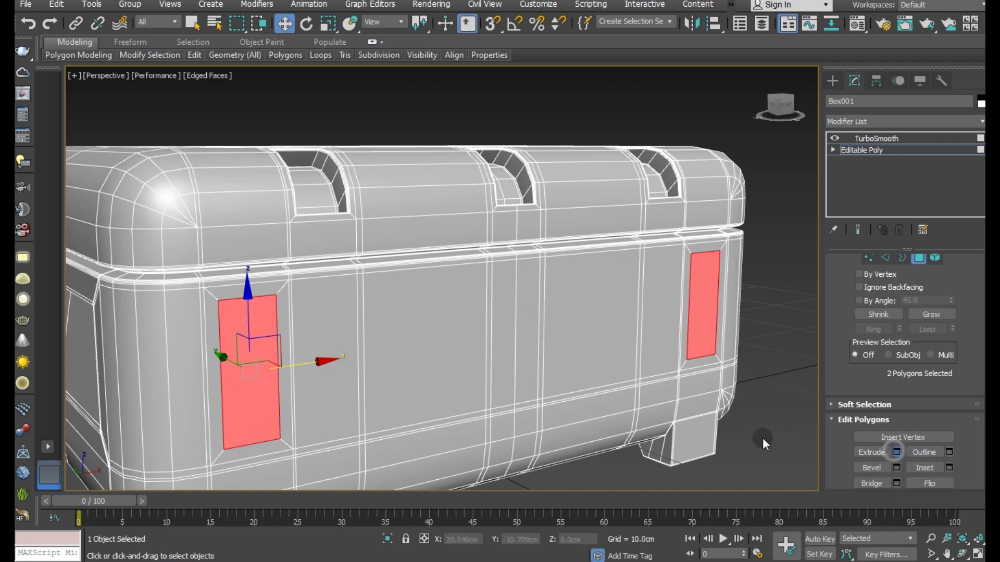
{"action": "middle_click_drag", "start_coordinate": [497, 370], "coordinate": [536, 333], "text": "alt"}
{"action": "scroll", "coordinate": [378, 283], "scroll_direction": "down", "scroll_amount": 2}
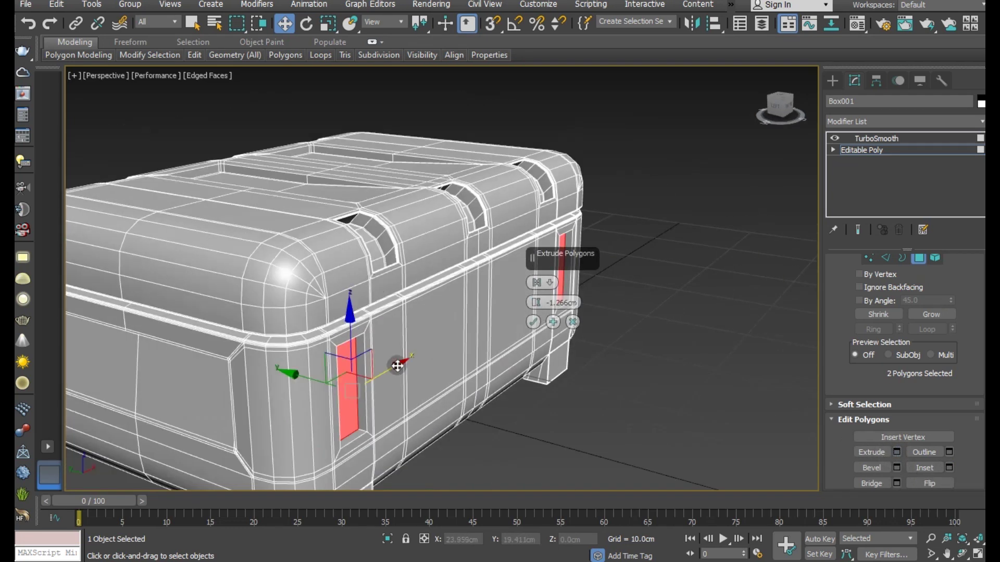
{"action": "left_click_drag", "start_coordinate": [533, 304], "coordinate": [534, 310]}
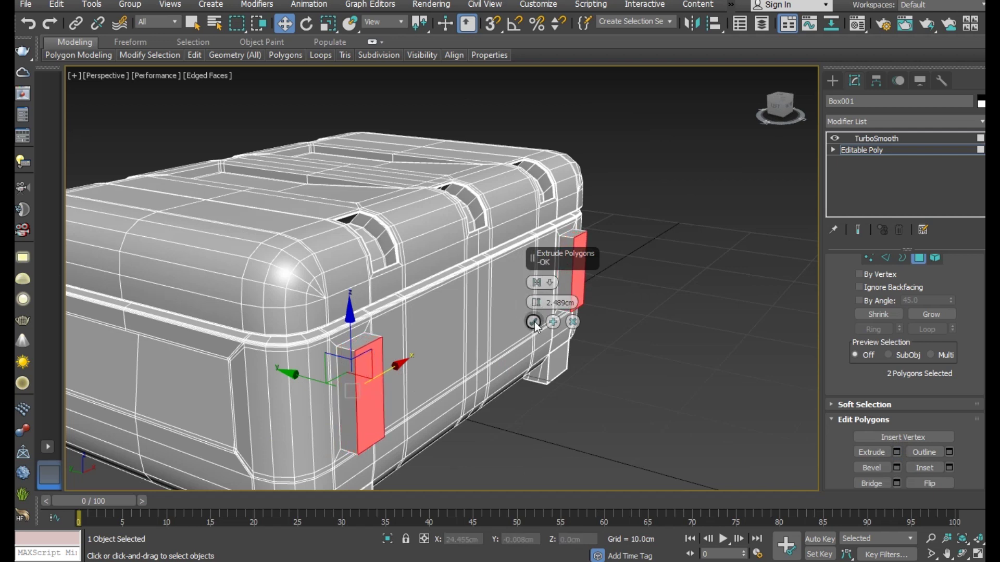
{"action": "left_click", "coordinate": [533, 322]}
Select edges on the handle blocks and toggle Show End Result to check the smoothing.
{"action": "left_click", "coordinate": [886, 258]}
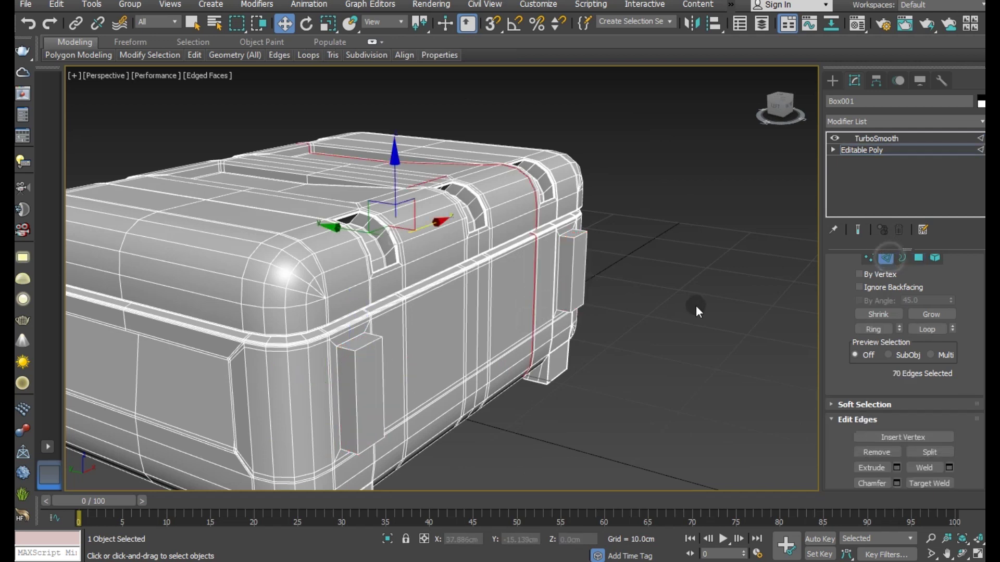
{"action": "left_click", "coordinate": [578, 305]}
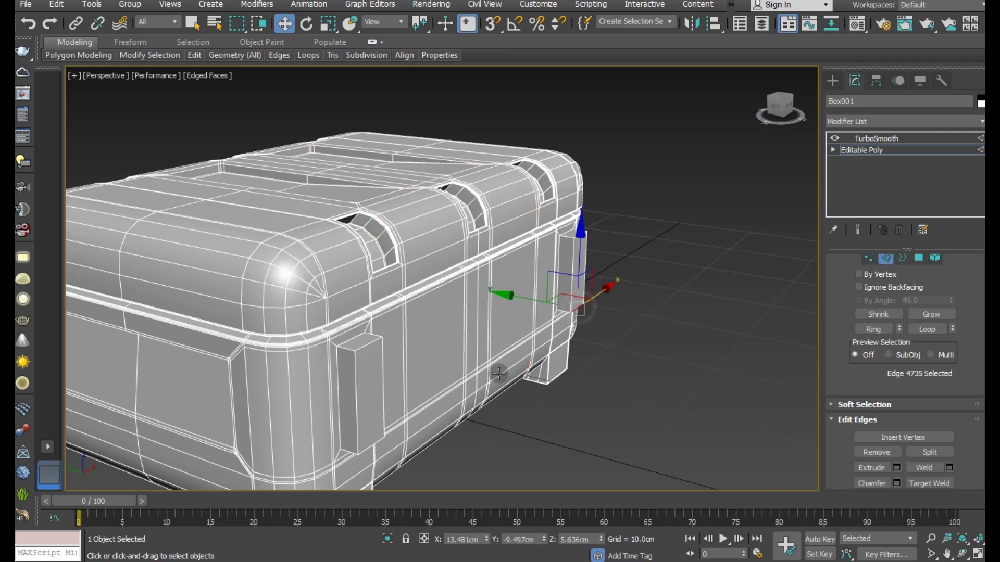
{"action": "left_click", "coordinate": [375, 444]}
{"action": "left_click", "coordinate": [409, 481]}
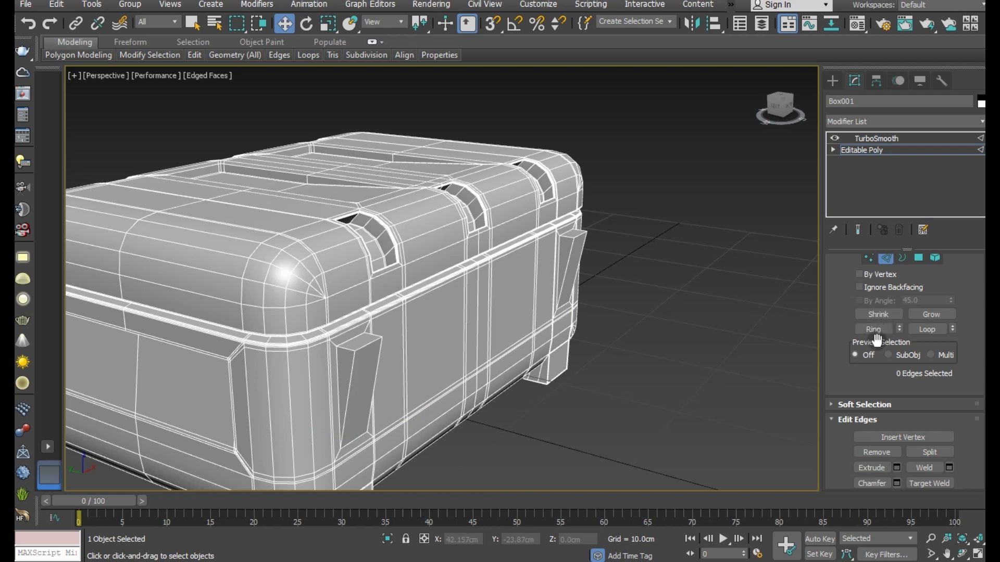
{"action": "scroll", "coordinate": [874, 318], "scroll_direction": "up", "scroll_amount": 1}
{"action": "left_click", "coordinate": [860, 230]}
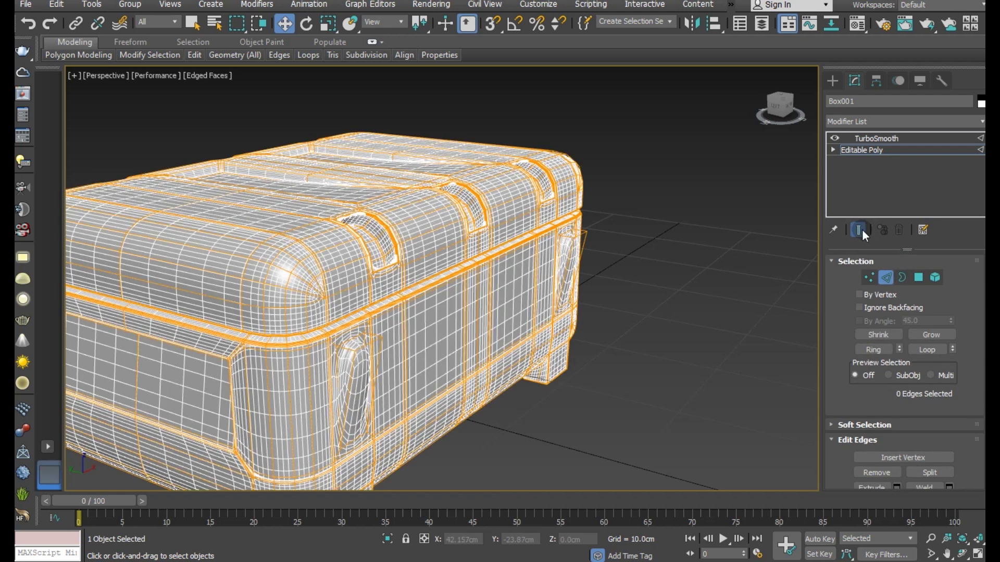
{"action": "left_click", "coordinate": [859, 230]}
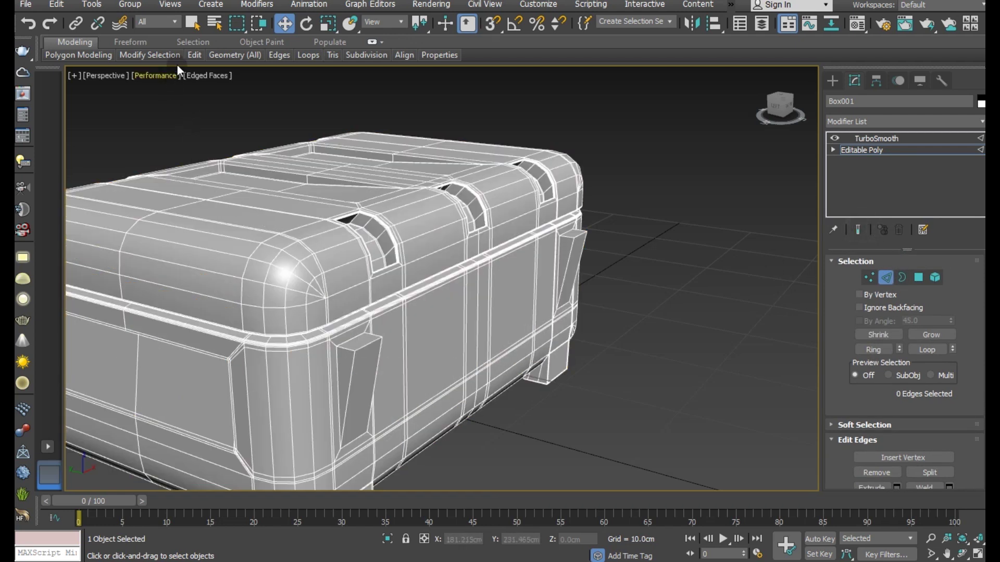
{"action": "mouse_move", "coordinate": [194, 54]}
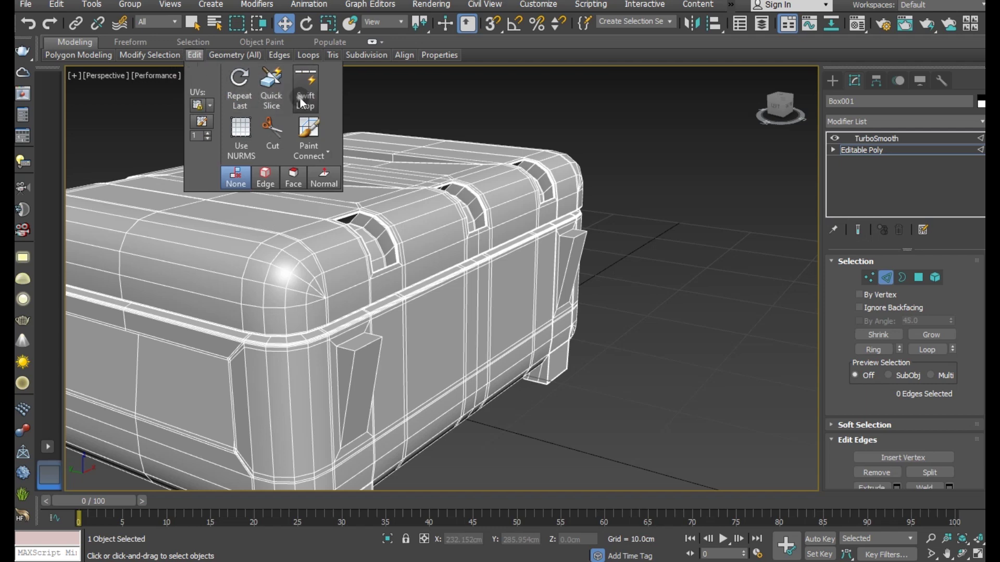
Insert an edge loop on the side block and select its edges.
{"action": "left_click", "coordinate": [302, 98]}
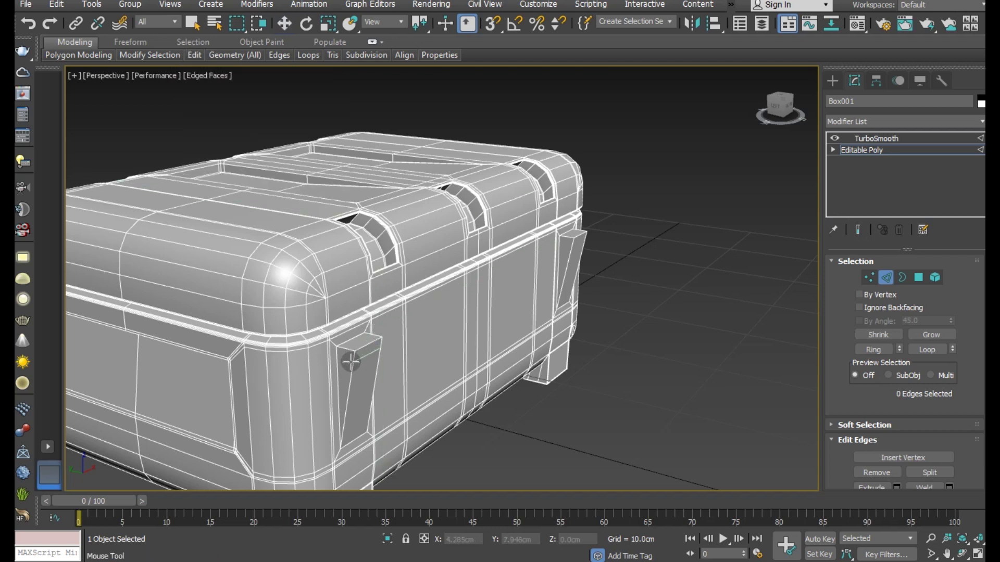
{"action": "scroll", "coordinate": [351, 361], "scroll_direction": "up", "scroll_amount": 2}
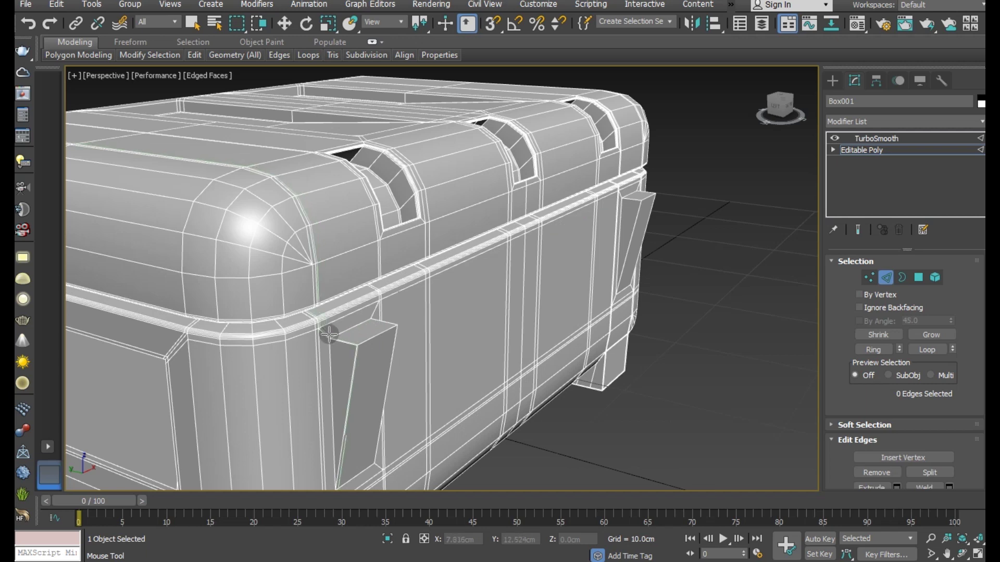
{"action": "right_click", "coordinate": [353, 345]}
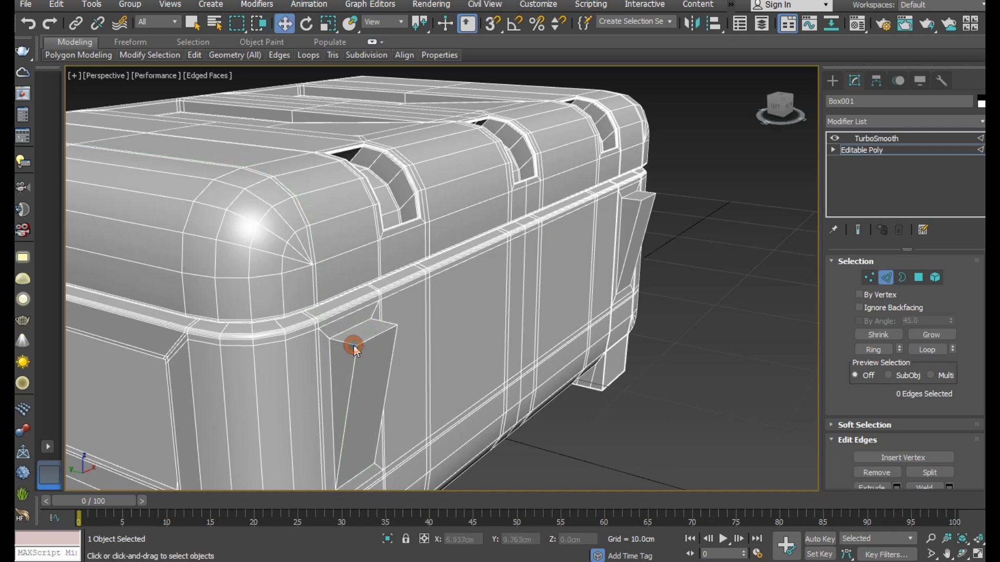
{"action": "left_click", "coordinate": [354, 355]}
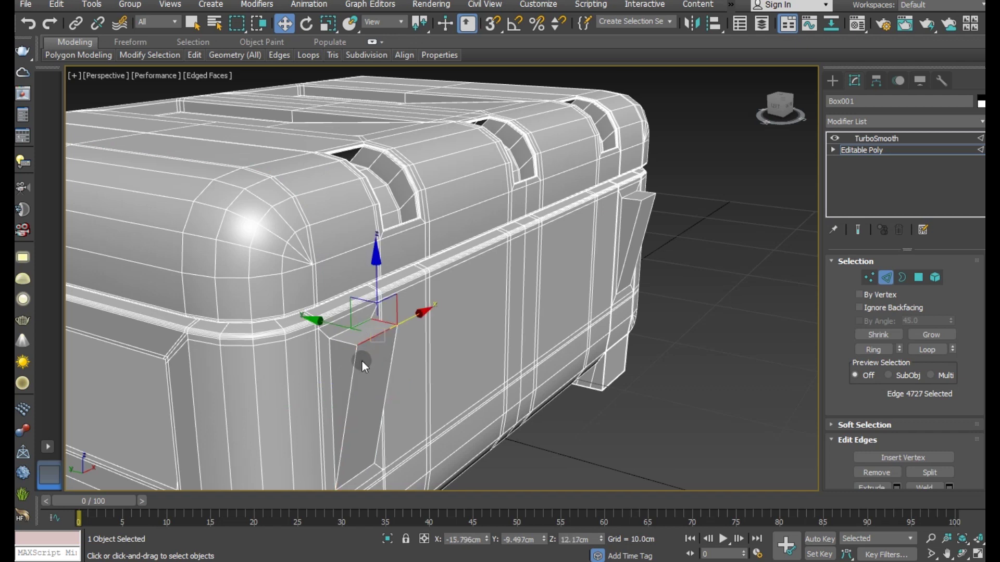
{"action": "left_click", "coordinate": [362, 360], "text": "ctrl"}
{"action": "left_click", "coordinate": [368, 357], "text": "ctrl"}
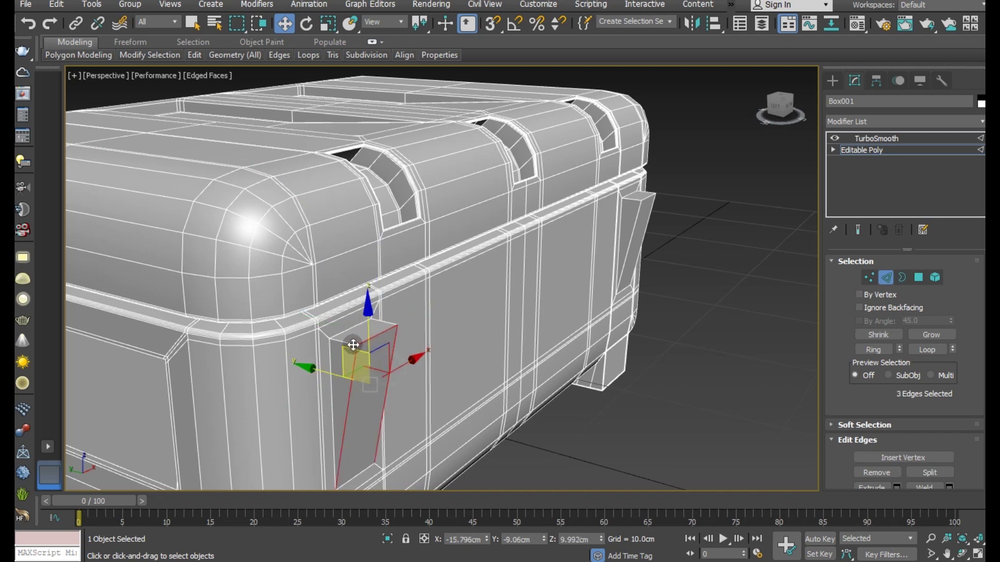
{"action": "left_click", "coordinate": [351, 345], "text": "ctrl"}
{"action": "left_click", "coordinate": [379, 384]}
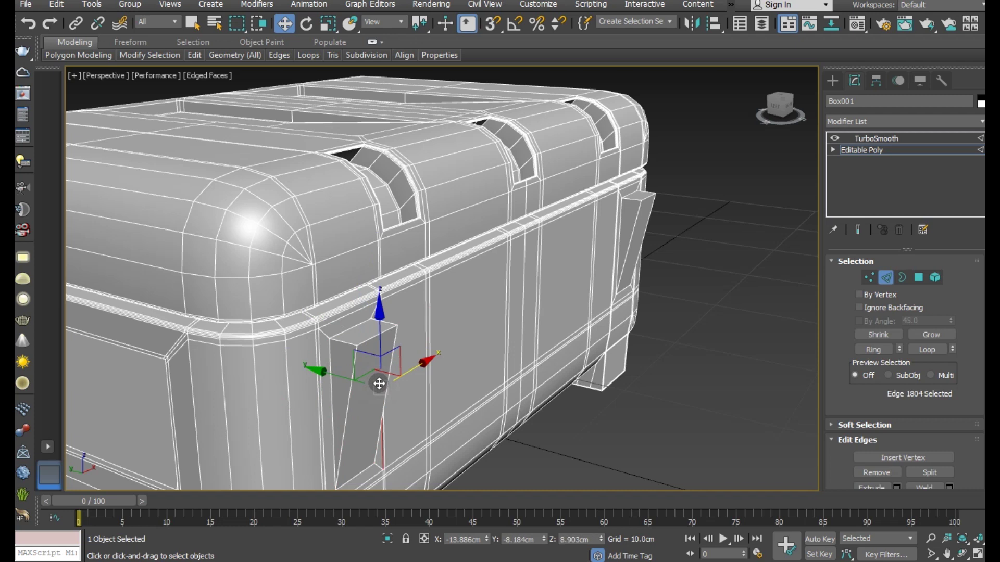
Shift-drag a block edge outward into a new angled face and preview the smoothed result.
{"action": "mouse_move", "coordinate": [457, 408]}
{"action": "middle_mouse_down", "text": "alt"}
{"action": "mouse_move", "coordinate": [539, 327]}
{"action": "mouse_move", "coordinate": [522, 326]}
{"action": "middle_mouse_up", "text": "alt"}
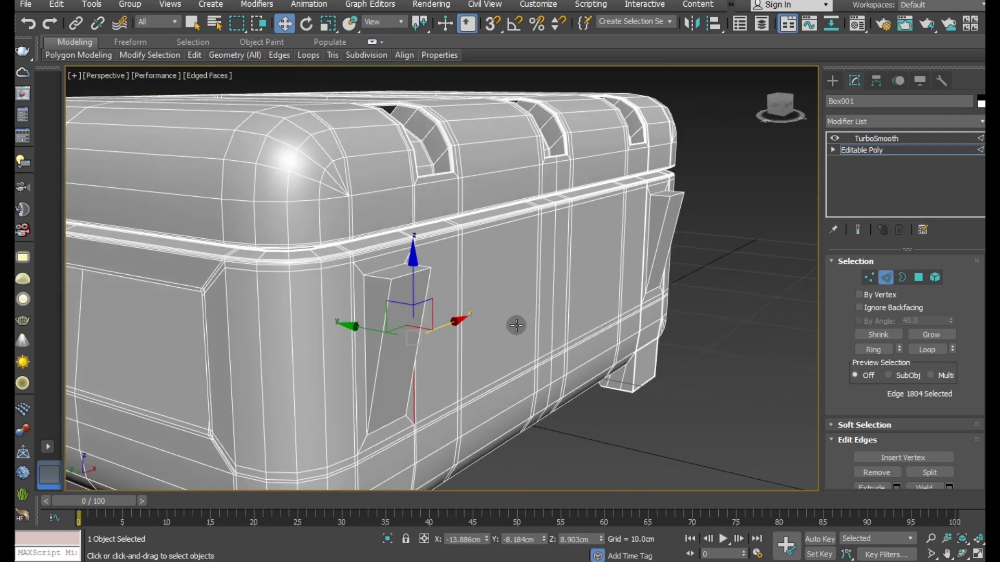
{"action": "mouse_move", "coordinate": [399, 277]}
{"action": "left_mouse_down", "text": "shift"}
{"action": "mouse_move", "coordinate": [426, 281]}
{"action": "mouse_move", "coordinate": [428, 306]}
{"action": "left_mouse_up", "text": "shift"}
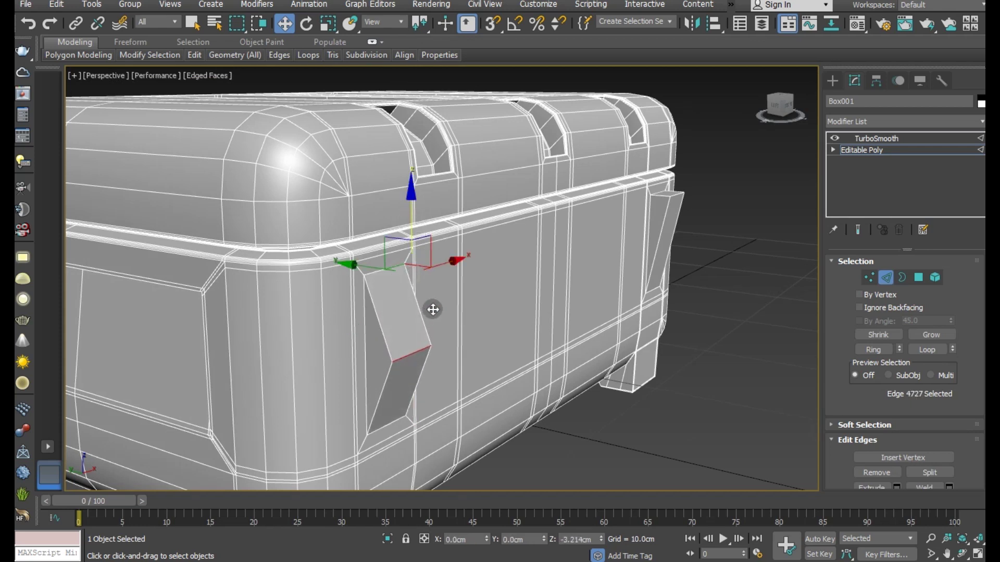
{"action": "left_click", "coordinate": [857, 230]}
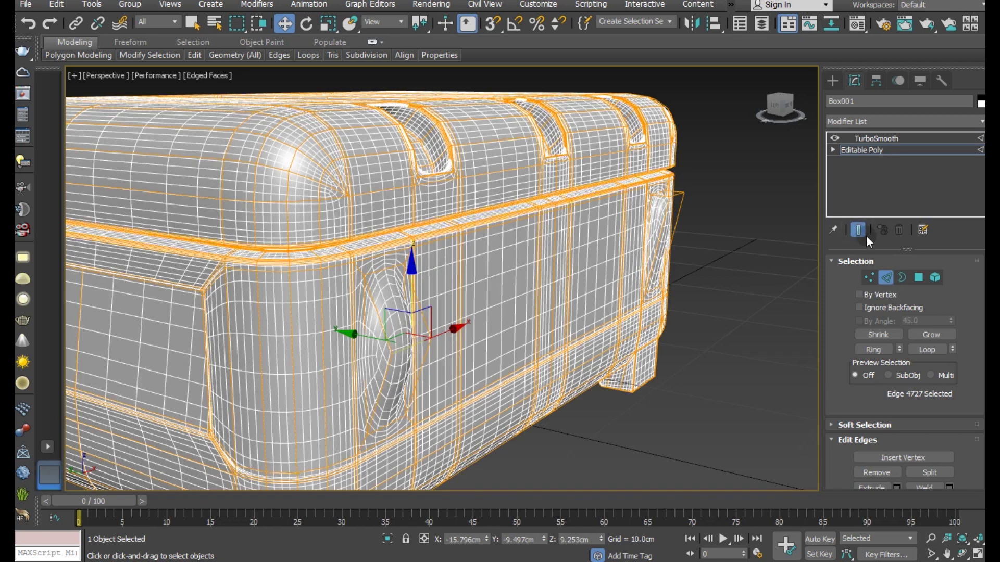
{"action": "left_click", "coordinate": [860, 231]}
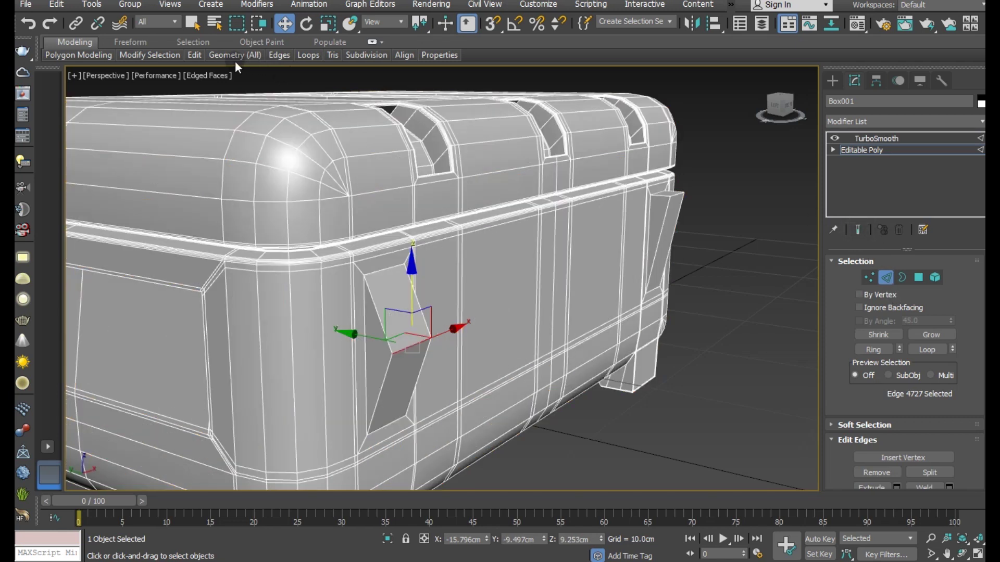
{"action": "left_click", "coordinate": [307, 106]}
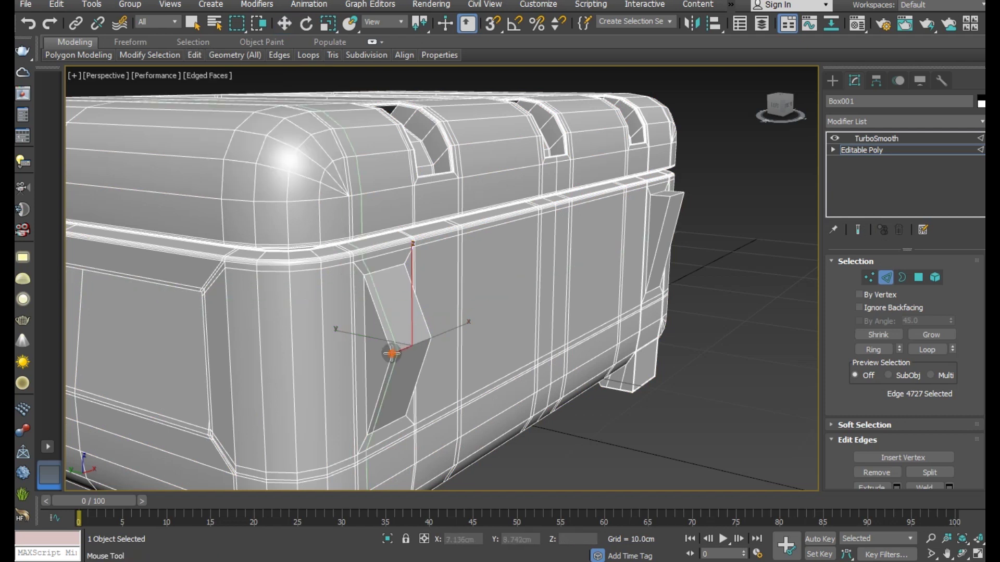
Insert support loops on both sides of the handle block and preview the smoothed crate.
{"action": "middle_click_drag", "start_coordinate": [398, 350], "coordinate": [390, 286], "text": "alt"}
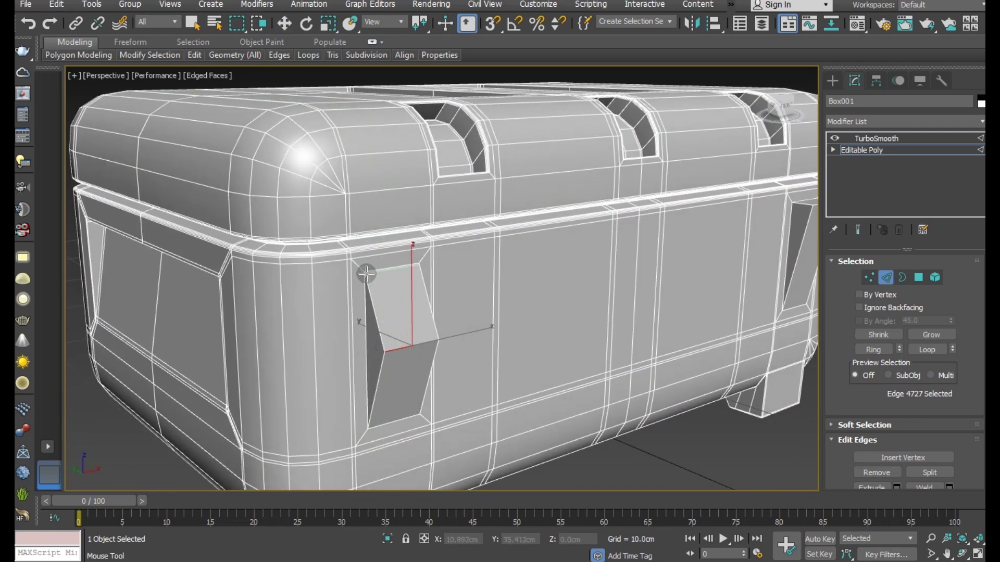
{"action": "left_click", "coordinate": [369, 273]}
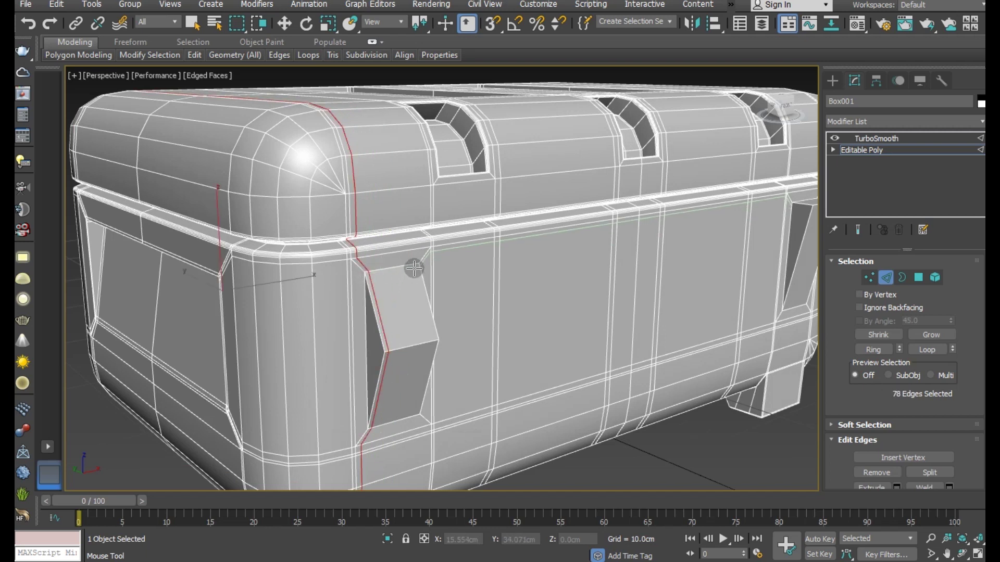
{"action": "left_click", "coordinate": [414, 265]}
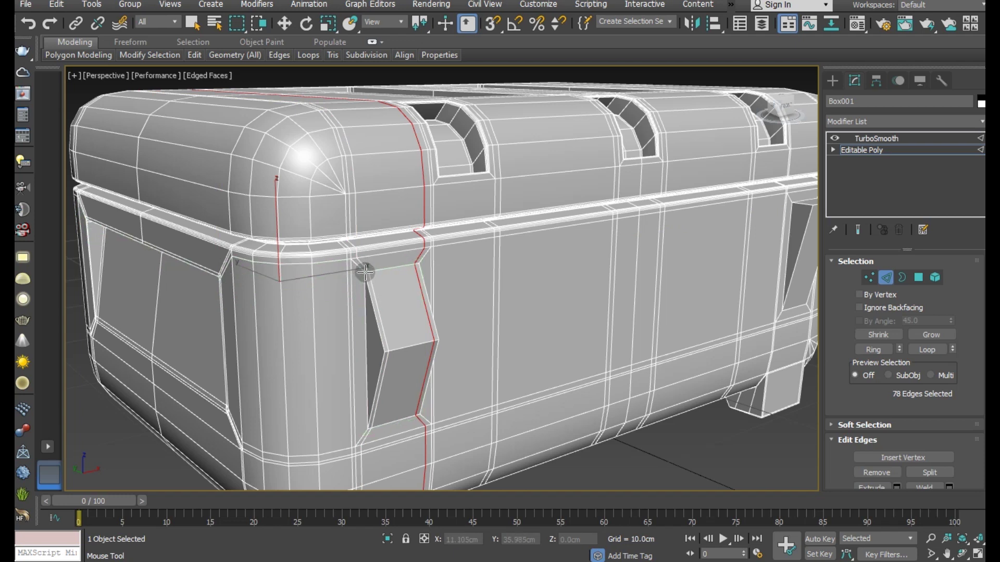
{"action": "left_click", "coordinate": [366, 268]}
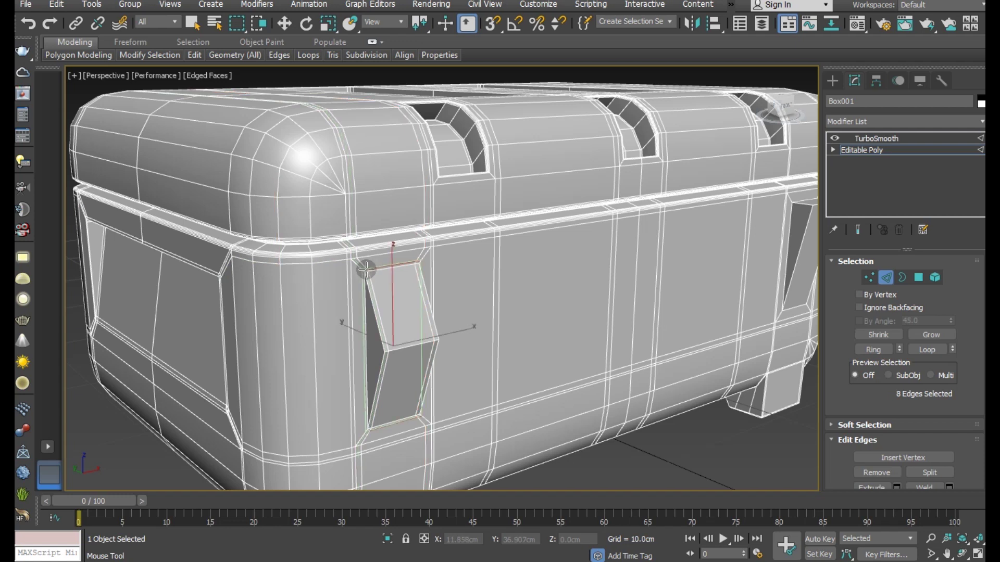
{"action": "key", "text": "w"}
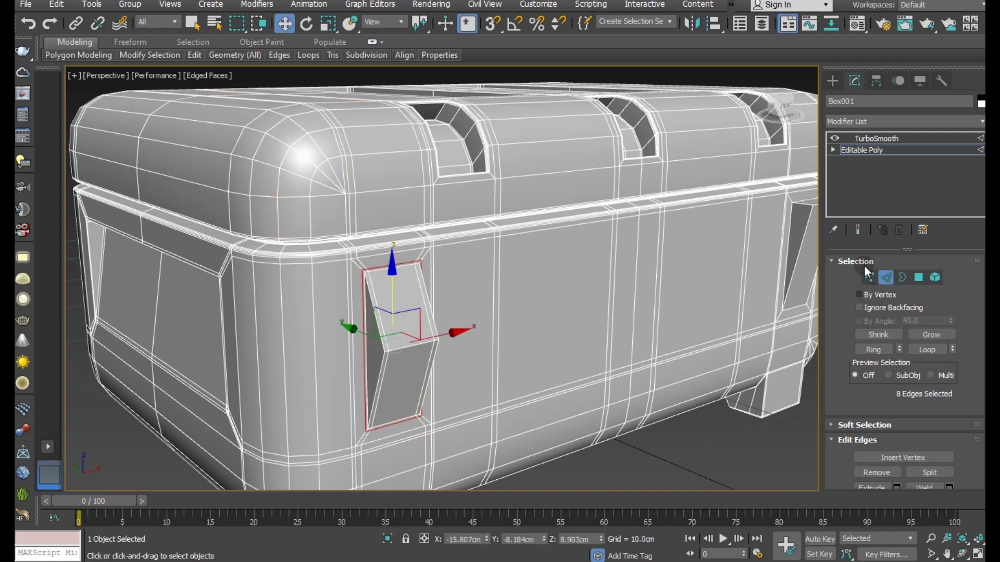
{"action": "left_click", "coordinate": [860, 234]}
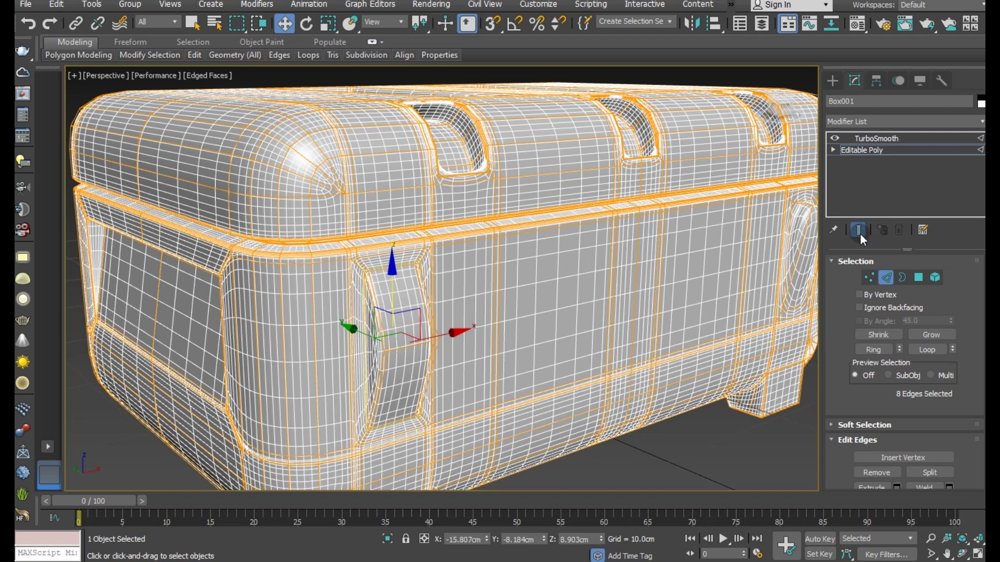
{"action": "left_click", "coordinate": [860, 233]}
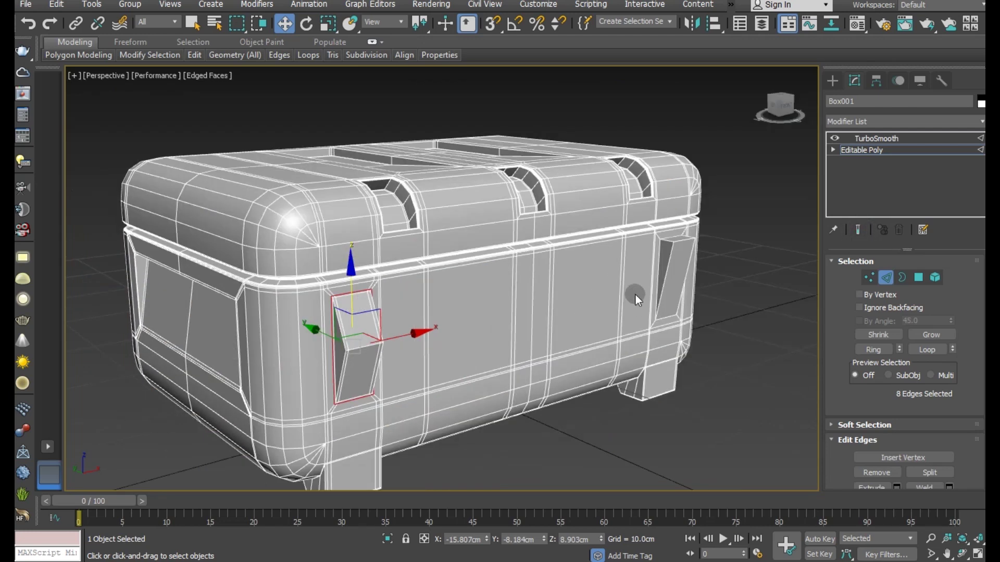
{"action": "scroll", "coordinate": [681, 256], "scroll_direction": "up", "scroll_amount": 5}
{"action": "scroll", "coordinate": [522, 268], "scroll_direction": "down", "scroll_amount": 4}
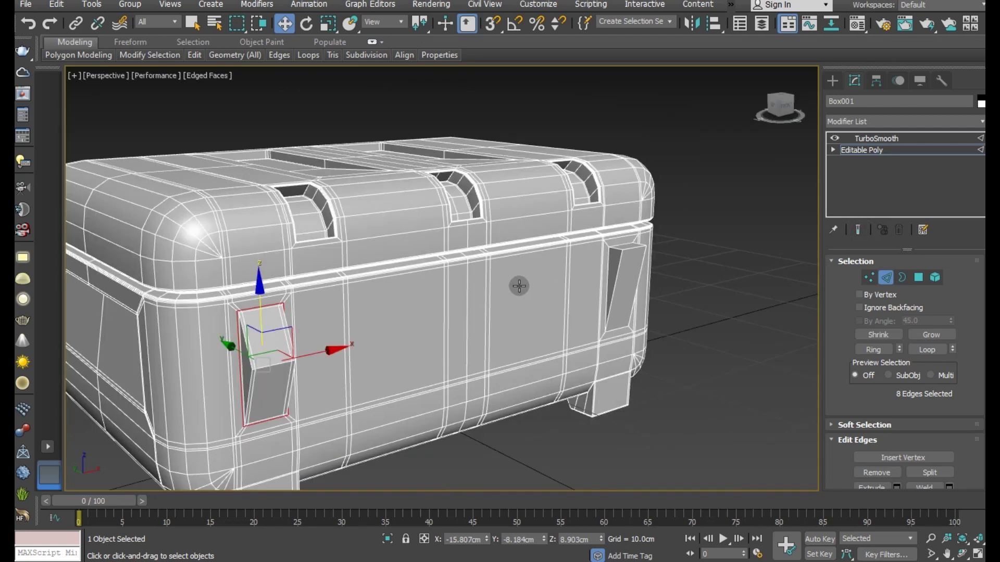
{"action": "scroll", "coordinate": [517, 285], "scroll_direction": "down", "scroll_amount": 2}
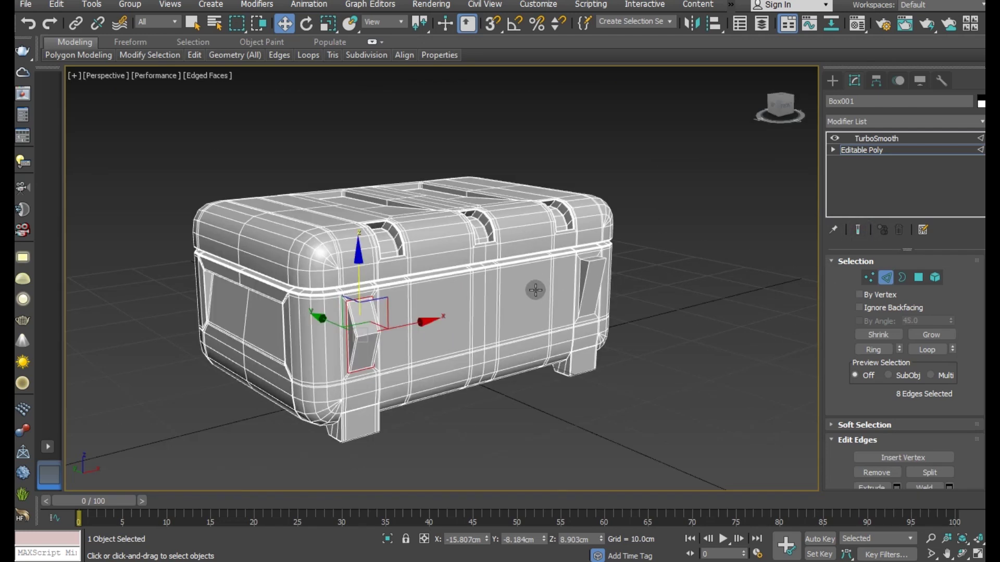
{"action": "left_click", "coordinate": [891, 151]}
Add a flipped Symmetry modifier along X and collapse it into the Editable Poly.
{"action": "left_click", "coordinate": [981, 122]}
{"action": "scroll", "coordinate": [960, 410], "scroll_direction": "down", "scroll_amount": 10}
{"action": "scroll", "coordinate": [938, 416], "scroll_direction": "down", "scroll_amount": 8}
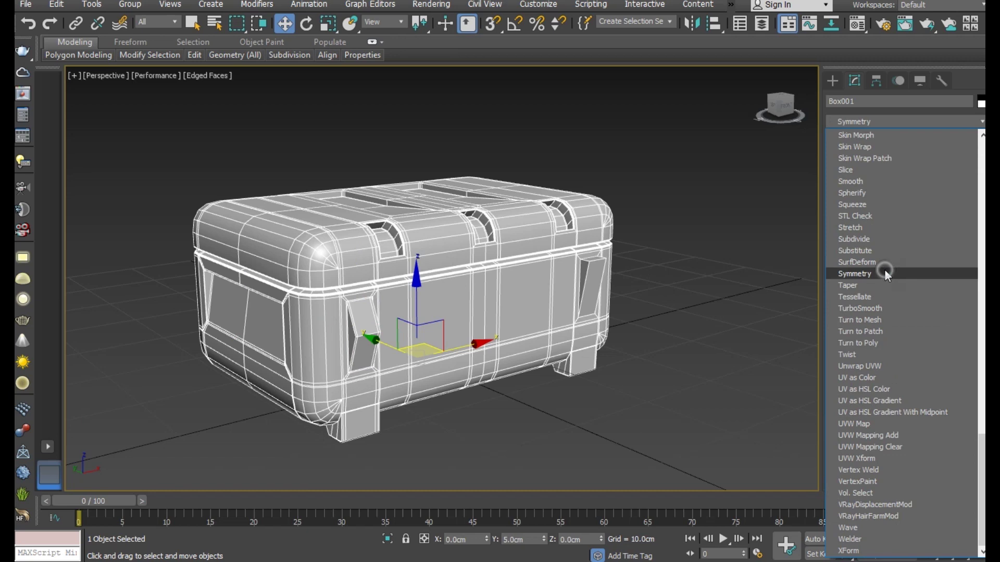
{"action": "left_click", "coordinate": [885, 273]}
{"action": "left_click", "coordinate": [886, 301]}
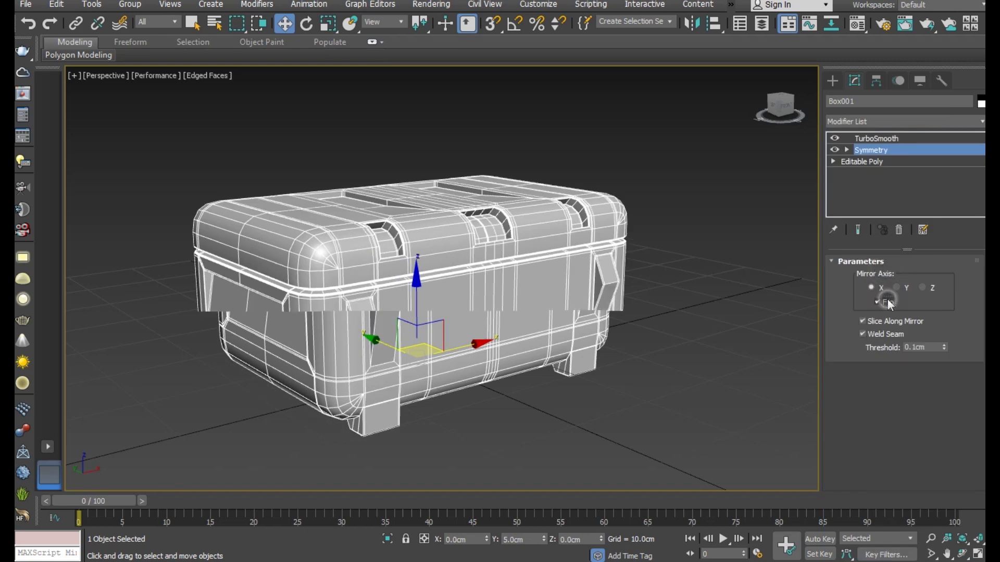
{"action": "mouse_move", "coordinate": [513, 290]}
{"action": "middle_mouse_down", "text": "alt"}
{"action": "mouse_move", "coordinate": [505, 304]}
{"action": "mouse_move", "coordinate": [640, 323]}
{"action": "middle_mouse_up", "text": "alt"}
{"action": "right_click", "coordinate": [875, 156]}
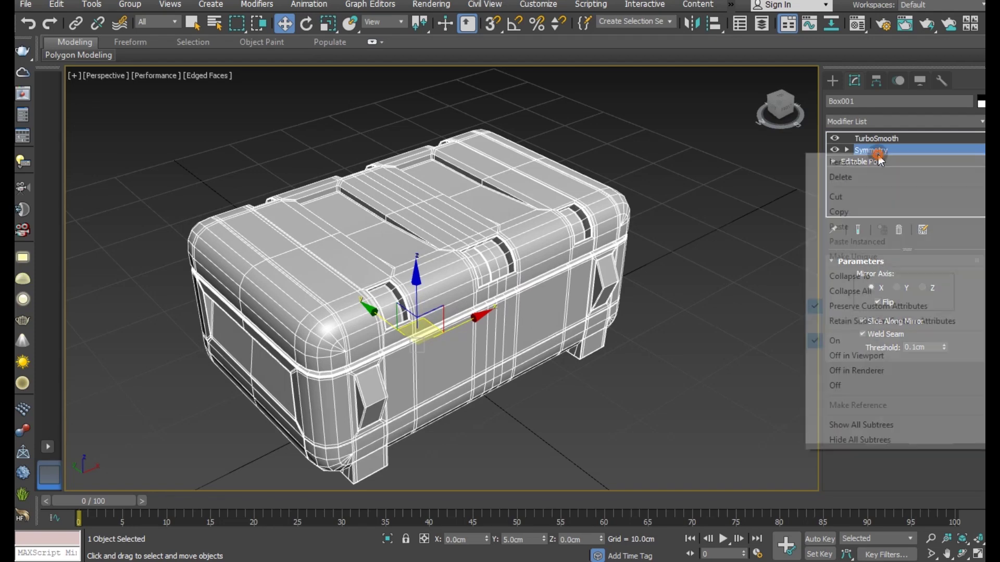
{"action": "left_click", "coordinate": [857, 273]}
Reselect Box001 with TurboSmooth on top and orbit to inspect the smoothed mesh.
{"action": "left_click", "coordinate": [665, 332]}
{"action": "key", "text": "ctrl+z"}
{"action": "left_click", "coordinate": [879, 140]}
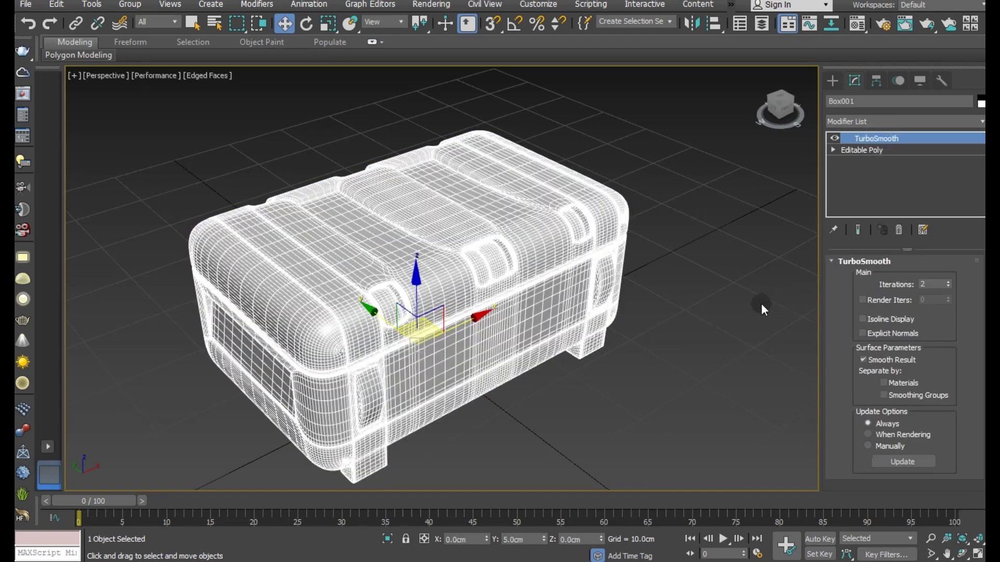
{"action": "middle_click_drag", "start_coordinate": [728, 297], "coordinate": [729, 285], "text": "alt"}
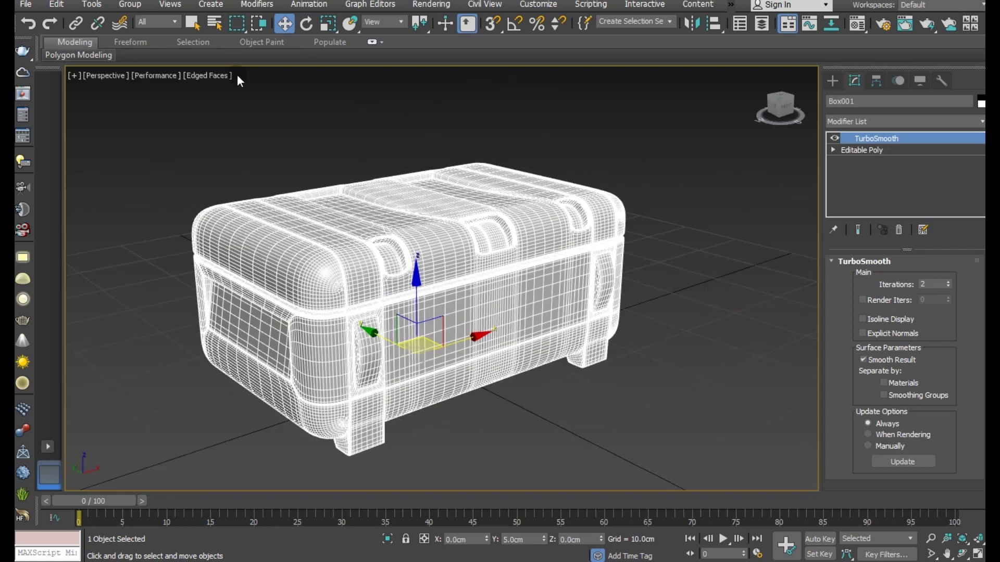
Toggle Edged Faces off and back on, then return to the Editable Poly base level.
{"action": "left_click", "coordinate": [209, 75]}
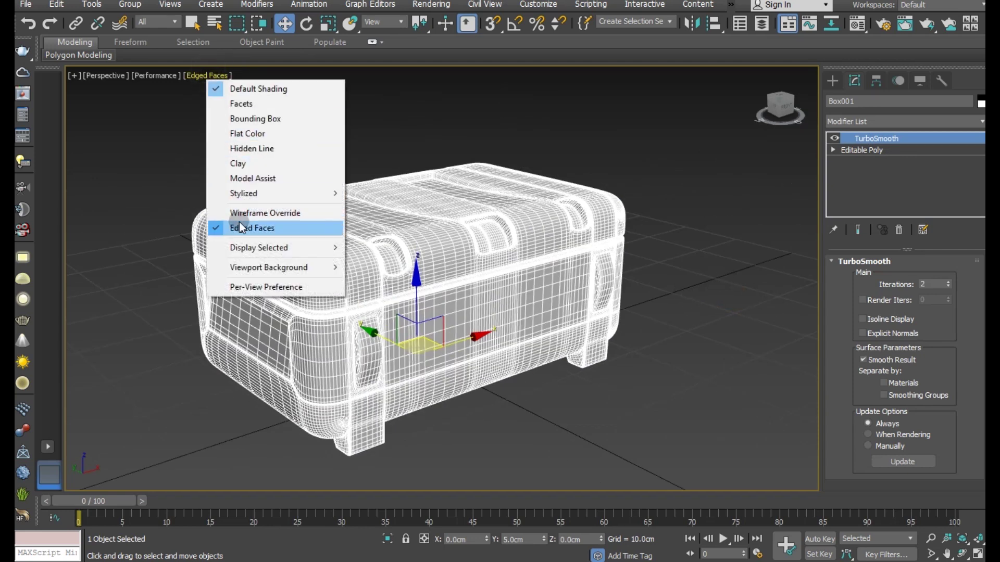
{"action": "left_click", "coordinate": [239, 222]}
{"action": "middle_click_drag", "start_coordinate": [364, 324], "coordinate": [330, 323], "text": "alt"}
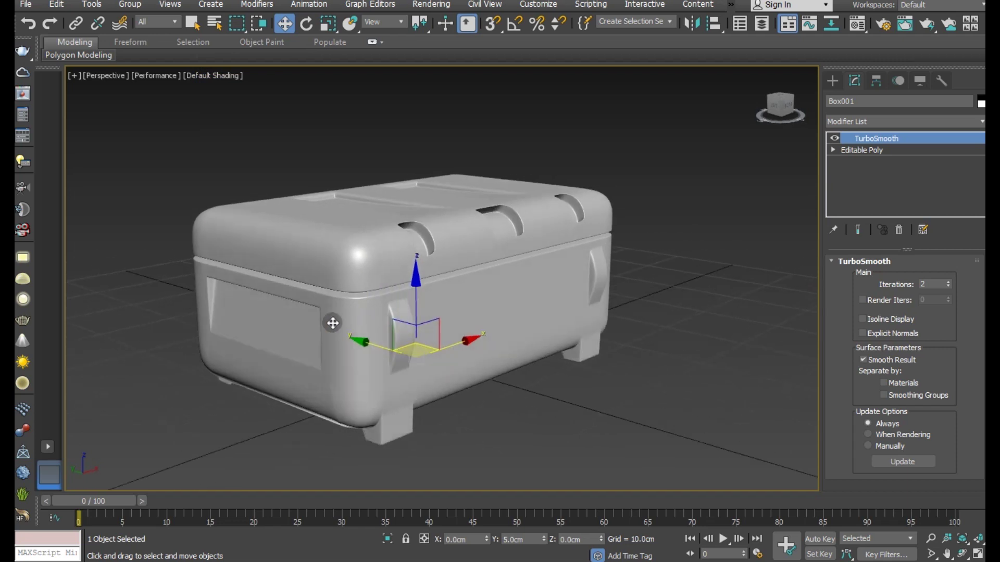
{"action": "scroll", "coordinate": [396, 336], "scroll_direction": "up", "scroll_amount": 3}
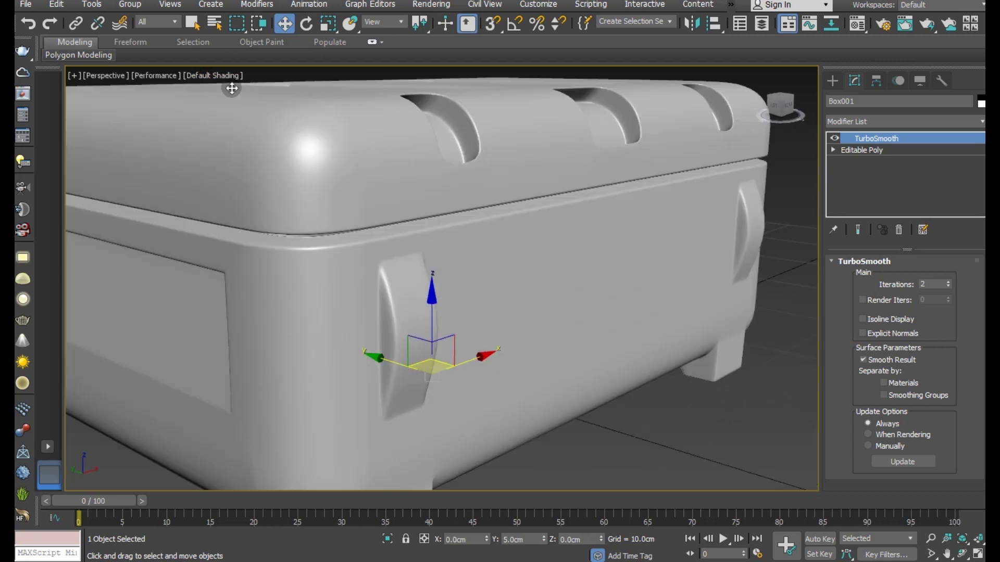
{"action": "left_click", "coordinate": [219, 77]}
{"action": "left_click", "coordinate": [241, 224]}
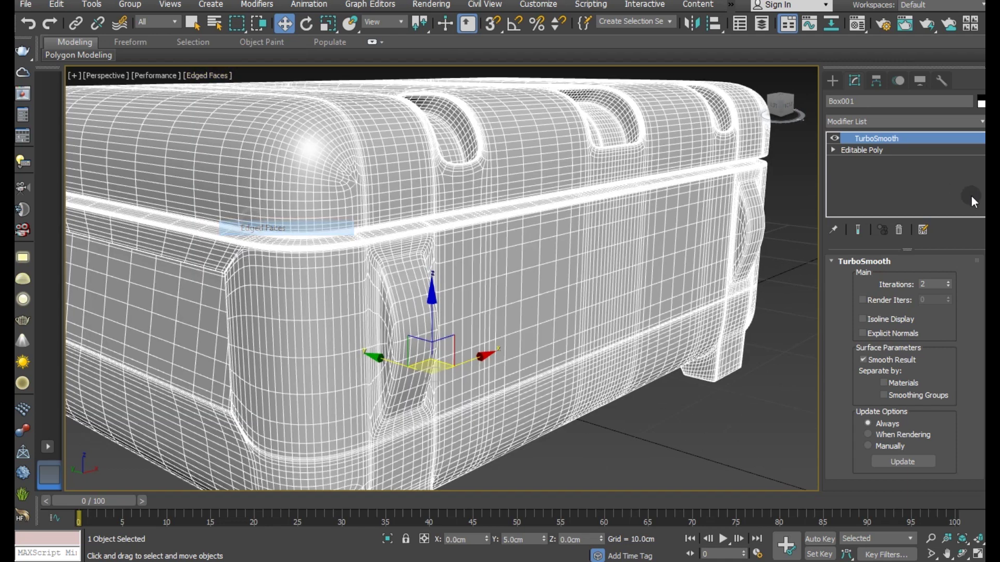
{"action": "left_click", "coordinate": [861, 151]}
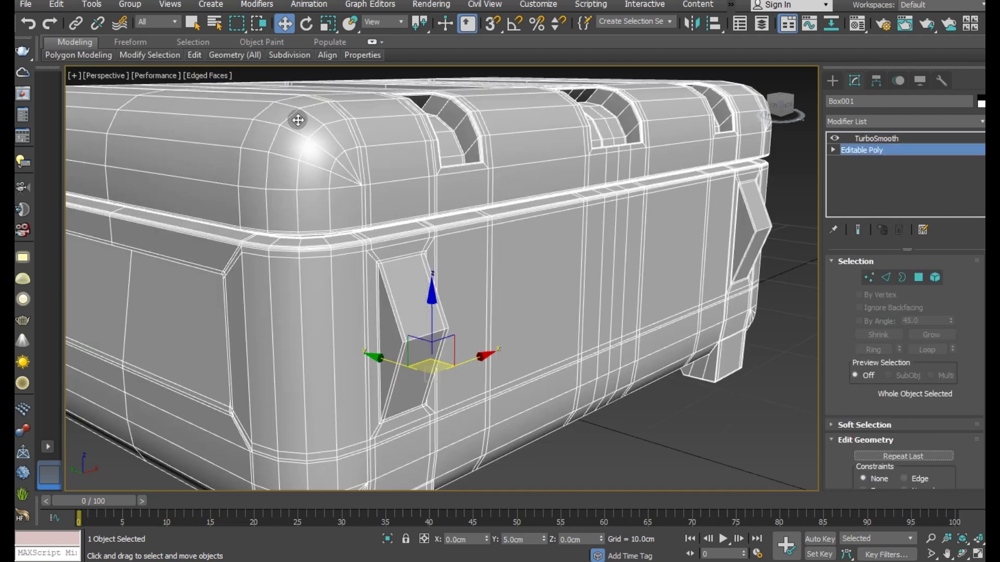
Chamfer the handle blocks' base edges by 0.399cm with 2 segments.
{"action": "left_click", "coordinate": [885, 277]}
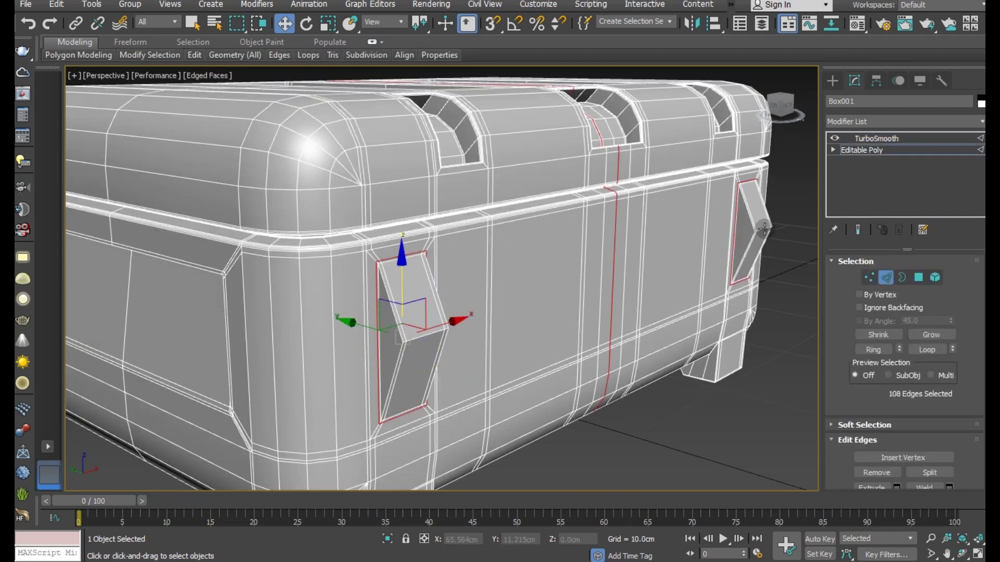
{"action": "left_click", "coordinate": [755, 227]}
{"action": "left_click", "coordinate": [418, 340]}
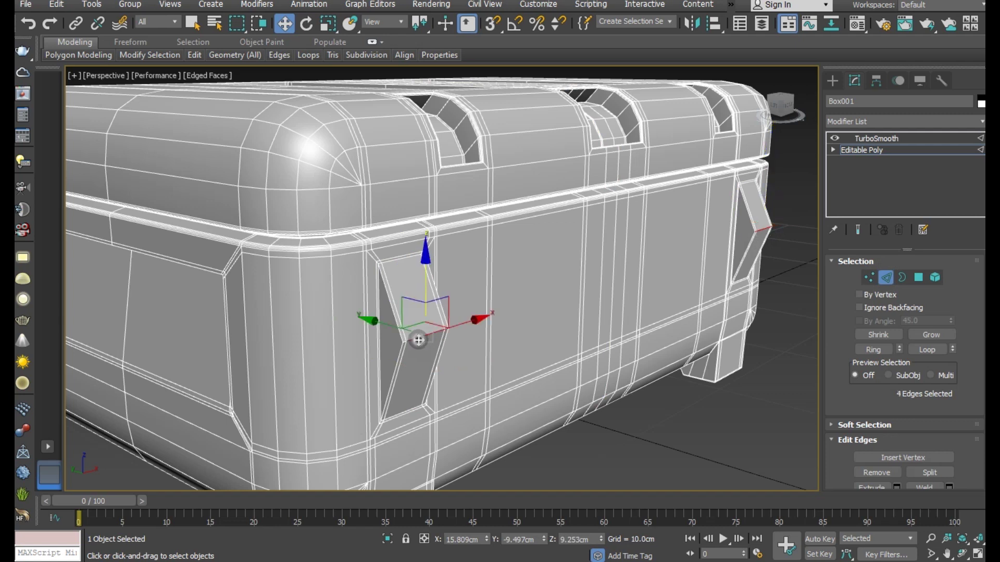
{"action": "scroll", "coordinate": [884, 430], "scroll_direction": "down", "scroll_amount": 2}
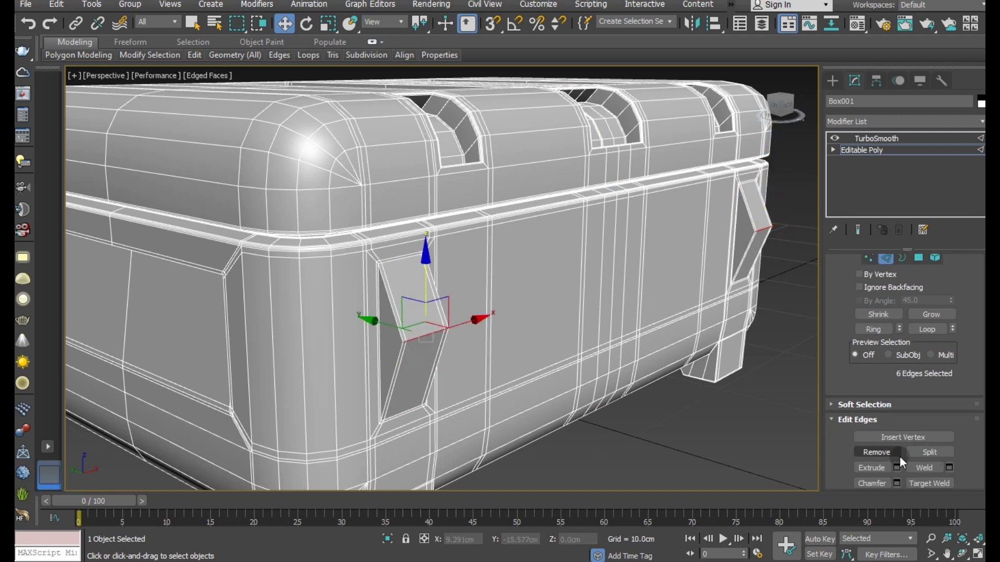
{"action": "left_click", "coordinate": [896, 483]}
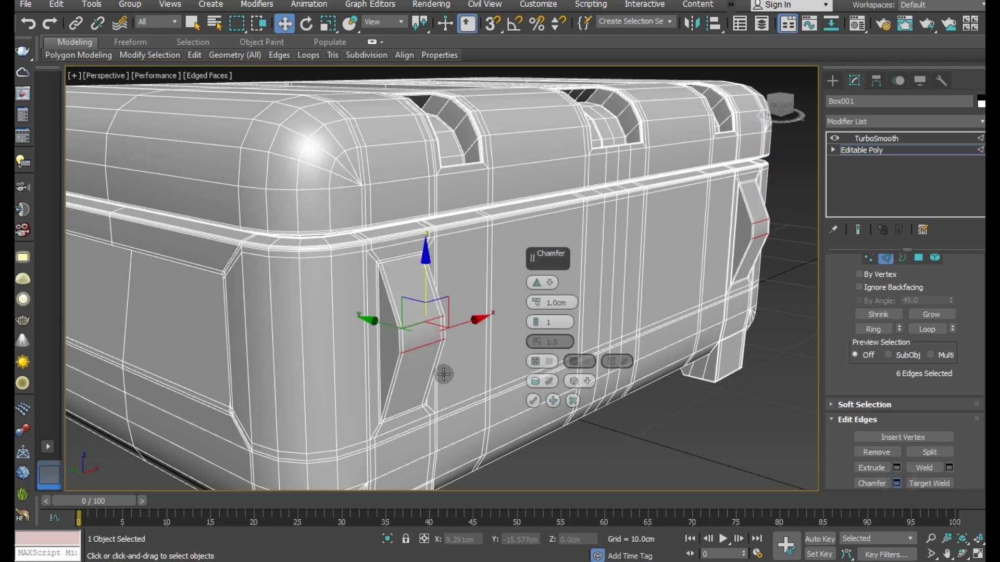
{"action": "left_click", "coordinate": [535, 320]}
{"action": "left_click_drag", "start_coordinate": [538, 302], "coordinate": [538, 303]}
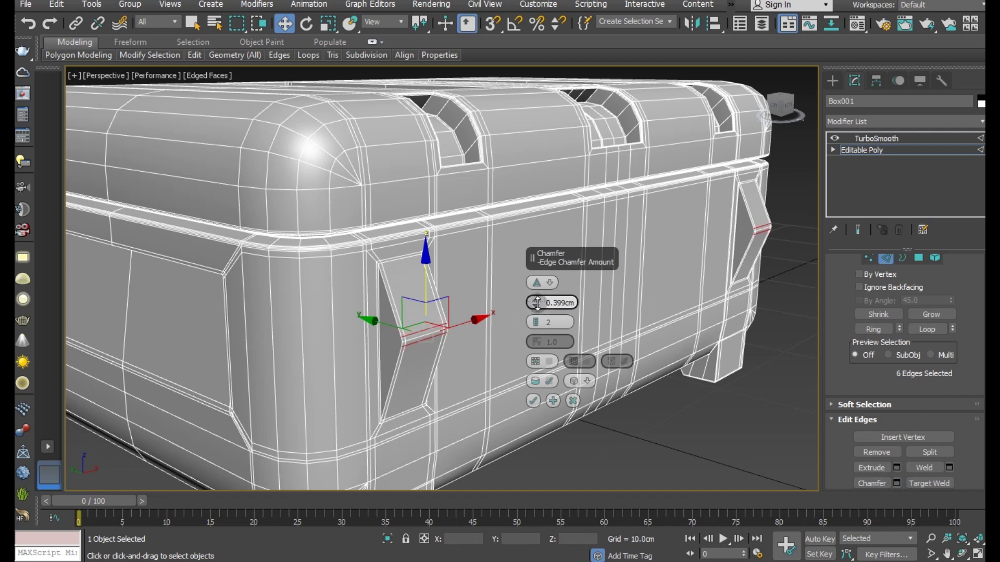
{"action": "left_click", "coordinate": [533, 401]}
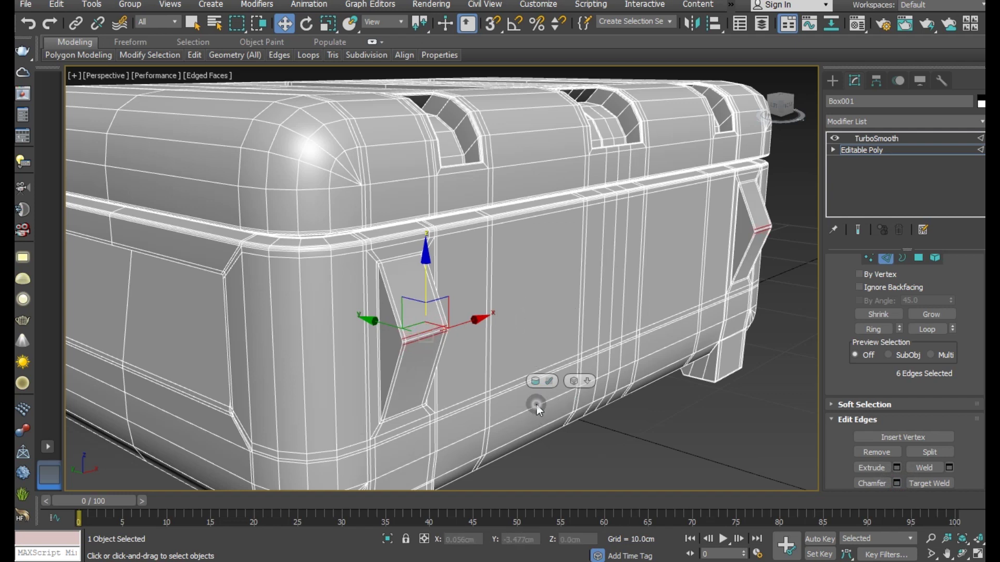
{"action": "left_click", "coordinate": [873, 150]}
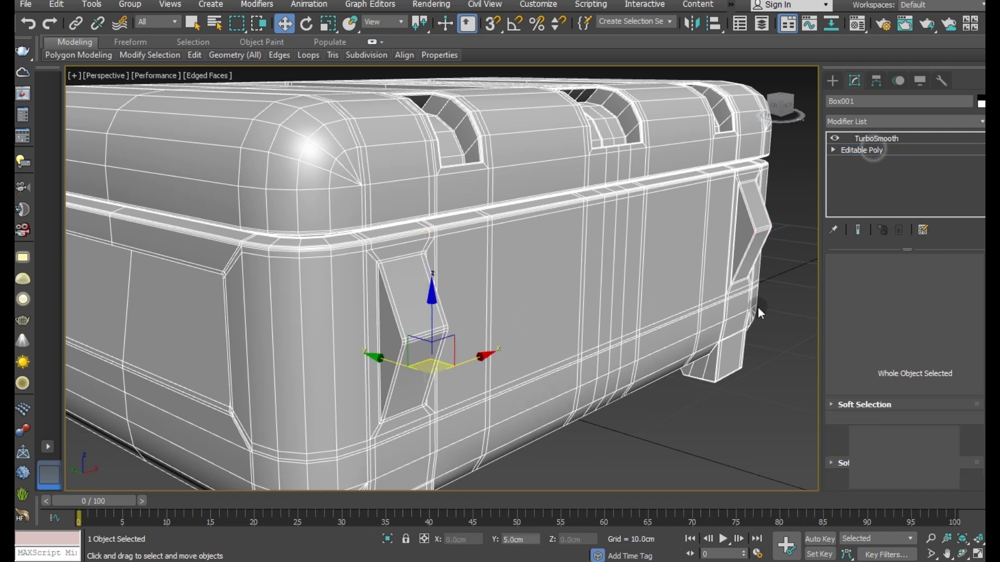
Show the whole crate in plain shading without Edged Faces, rendered in DX Mode.
{"action": "left_click", "coordinate": [710, 437]}
{"action": "scroll", "coordinate": [442, 315], "scroll_direction": "down", "scroll_amount": 5}
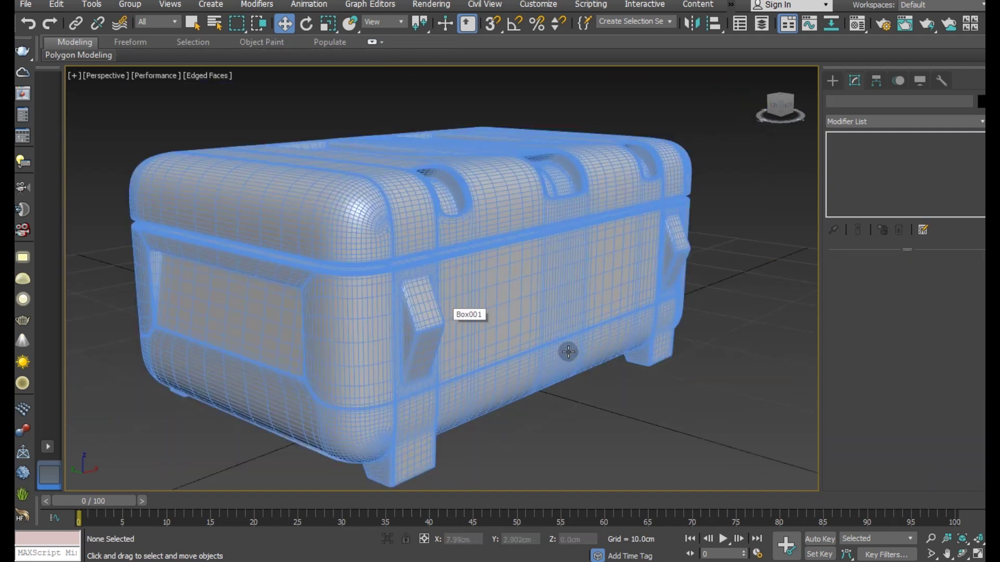
{"action": "left_click", "coordinate": [220, 75]}
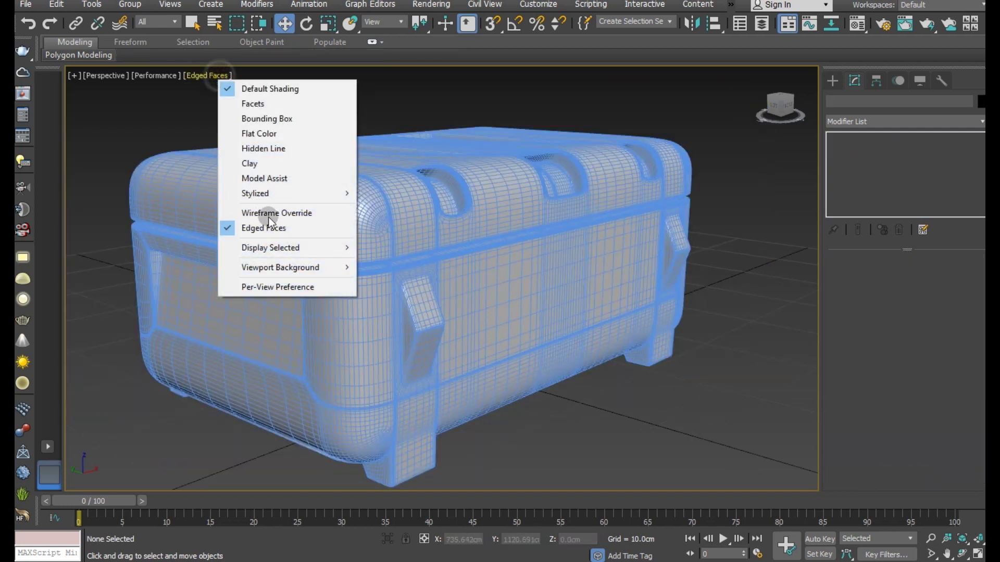
{"action": "left_click", "coordinate": [243, 225]}
{"action": "left_click", "coordinate": [164, 72]}
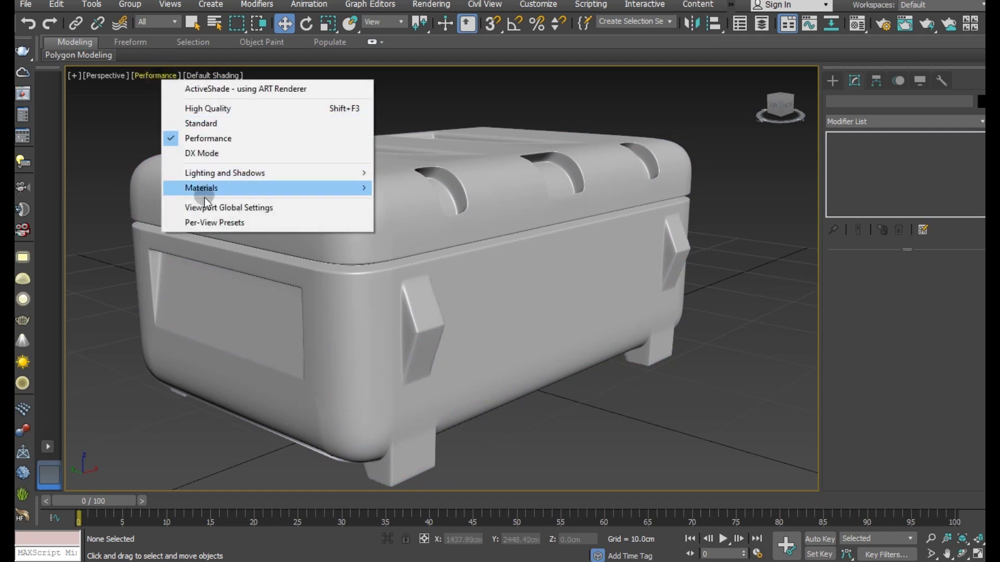
{"action": "left_click", "coordinate": [203, 154]}
{"action": "middle_click_drag", "start_coordinate": [557, 274], "coordinate": [491, 275], "text": "alt"}
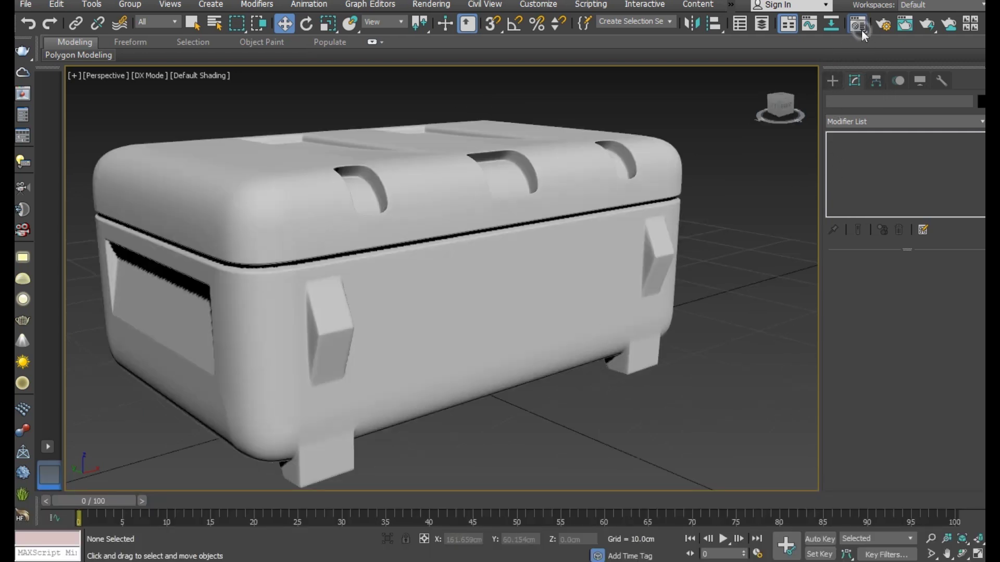
Give the crate's material a dark green diffuse colour in the Color Selector.
{"action": "left_click", "coordinate": [859, 27]}
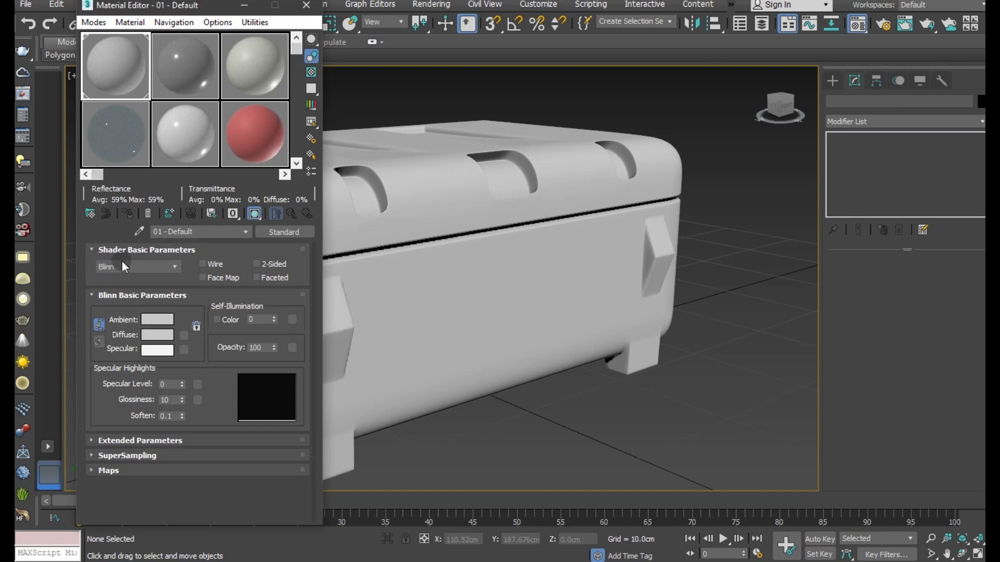
{"action": "left_click", "coordinate": [150, 334]}
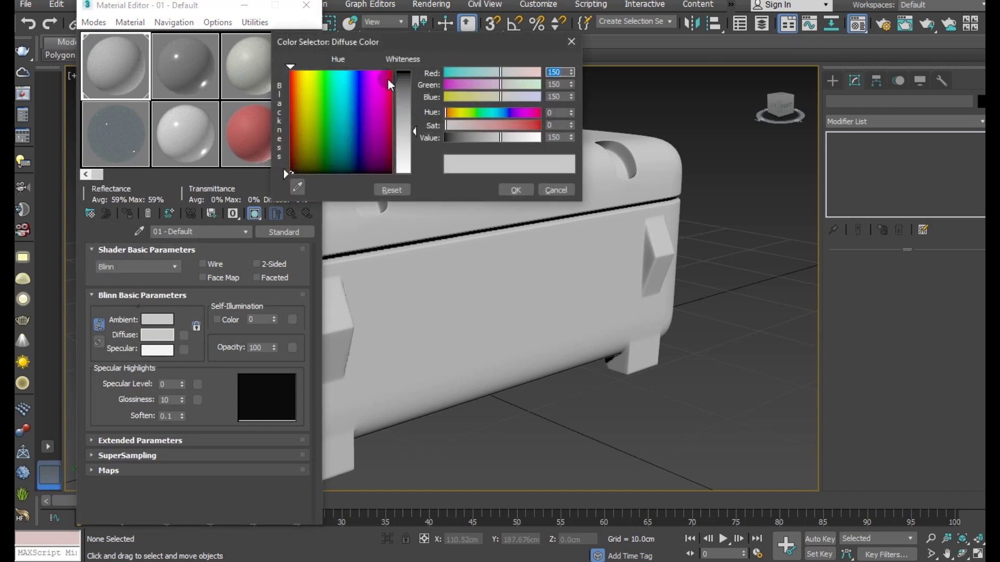
{"action": "left_click", "coordinate": [322, 85]}
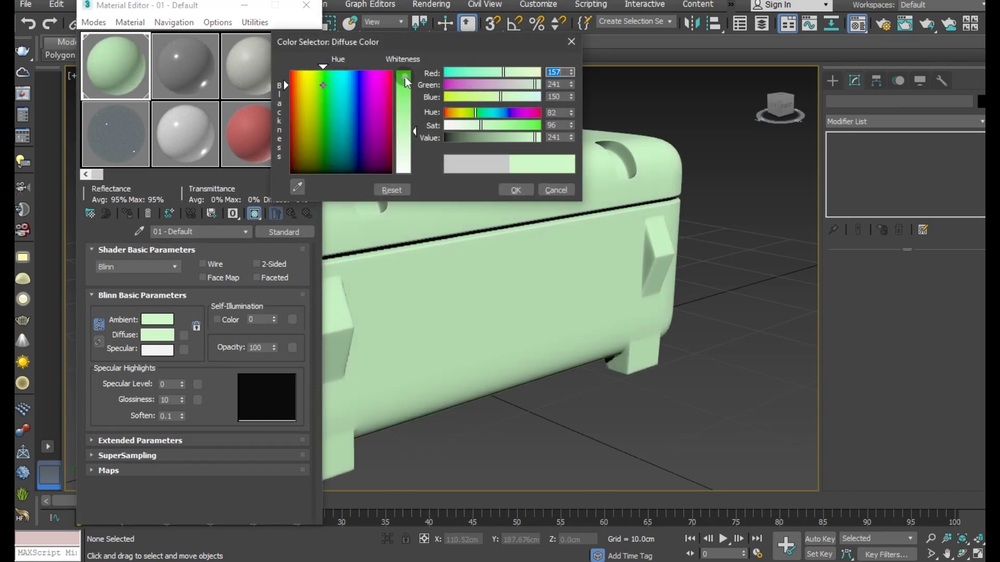
{"action": "left_click", "coordinate": [404, 77]}
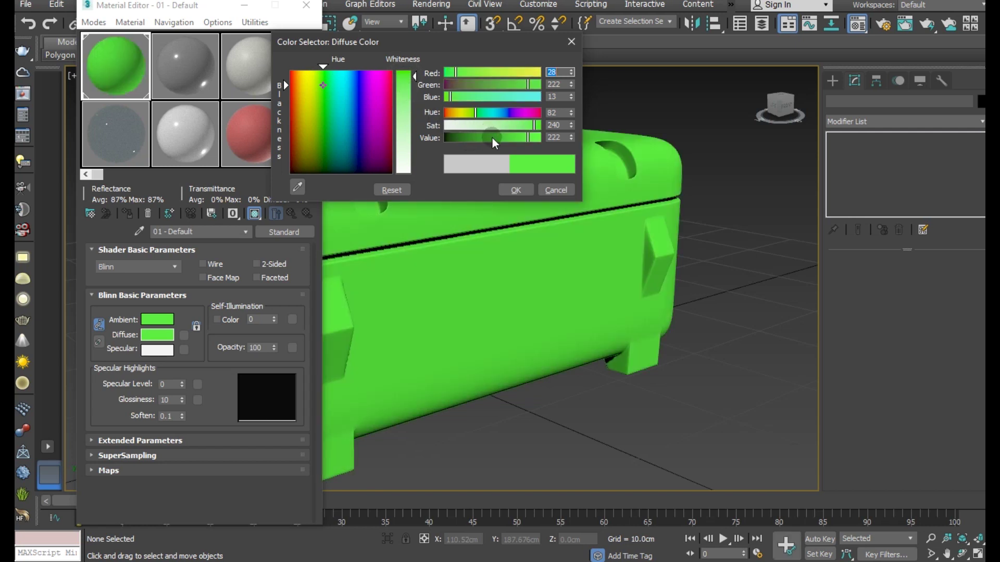
{"action": "left_click", "coordinate": [491, 137]}
{"action": "left_click", "coordinate": [410, 100]}
{"action": "left_click_drag", "start_coordinate": [409, 100], "coordinate": [409, 89]}
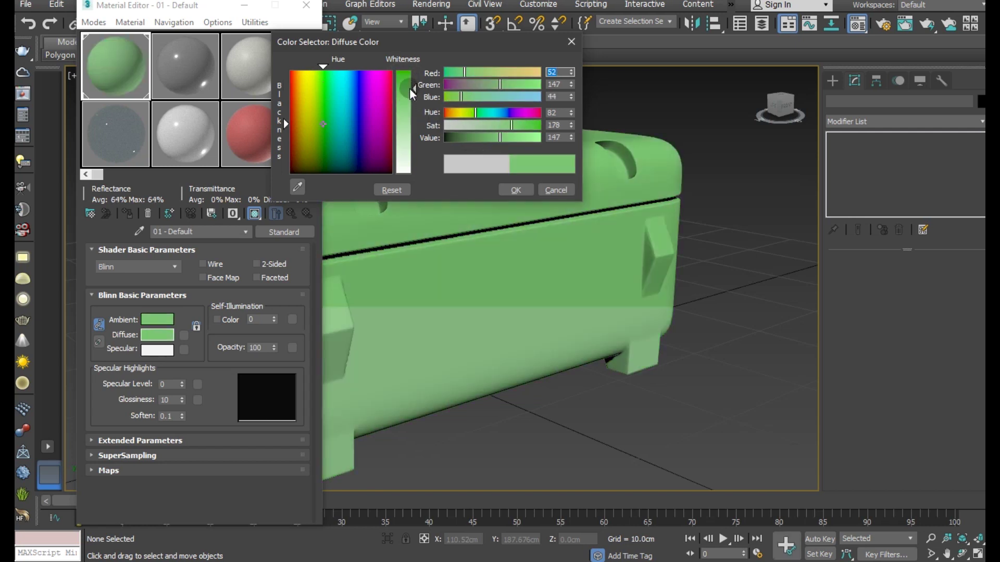
{"action": "left_click", "coordinate": [454, 137]}
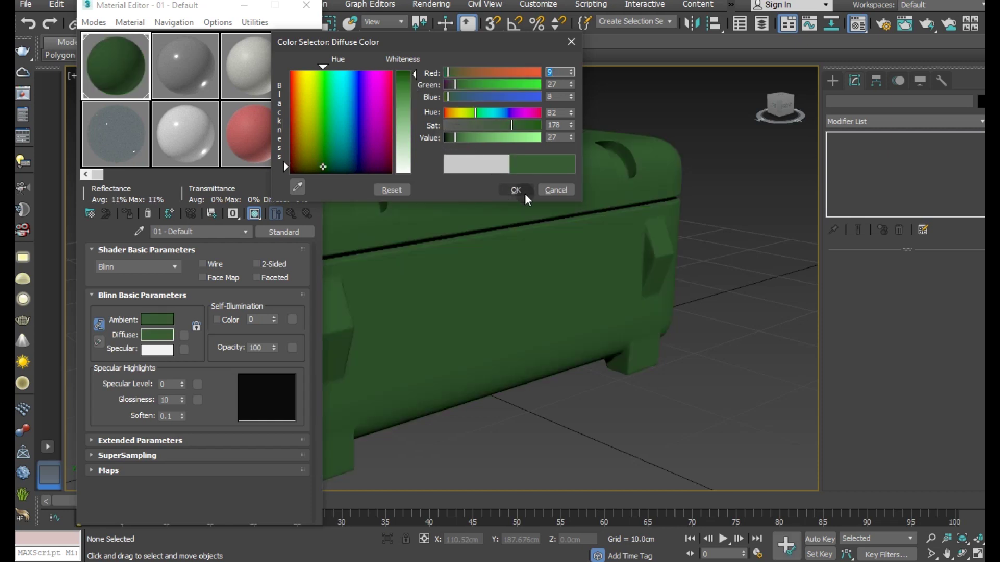
{"action": "left_click", "coordinate": [510, 190]}
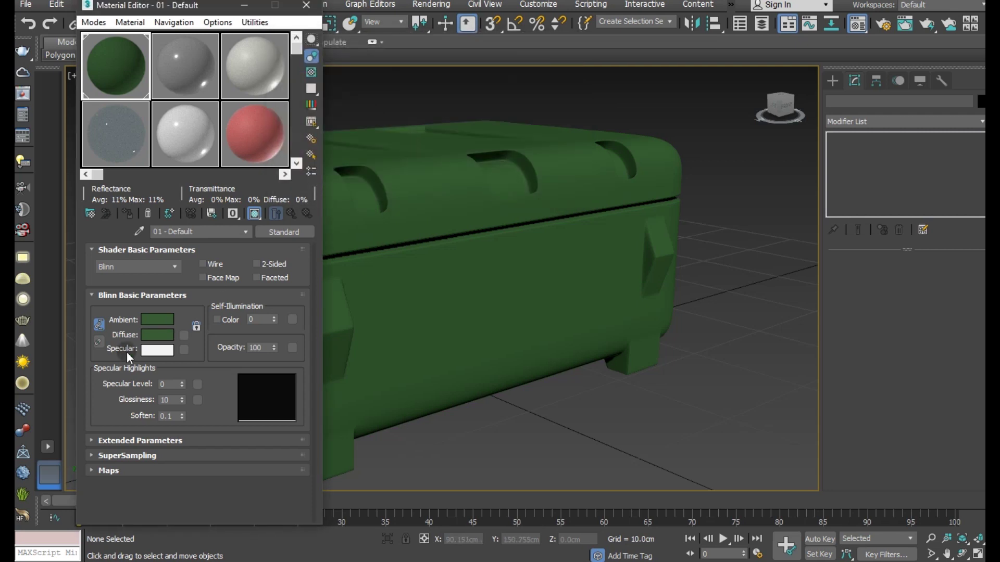
Raise Specular Level to 73 and fine-tune the diffuse green to a darker shade.
{"action": "left_click_drag", "start_coordinate": [184, 380], "coordinate": [176, 346]}
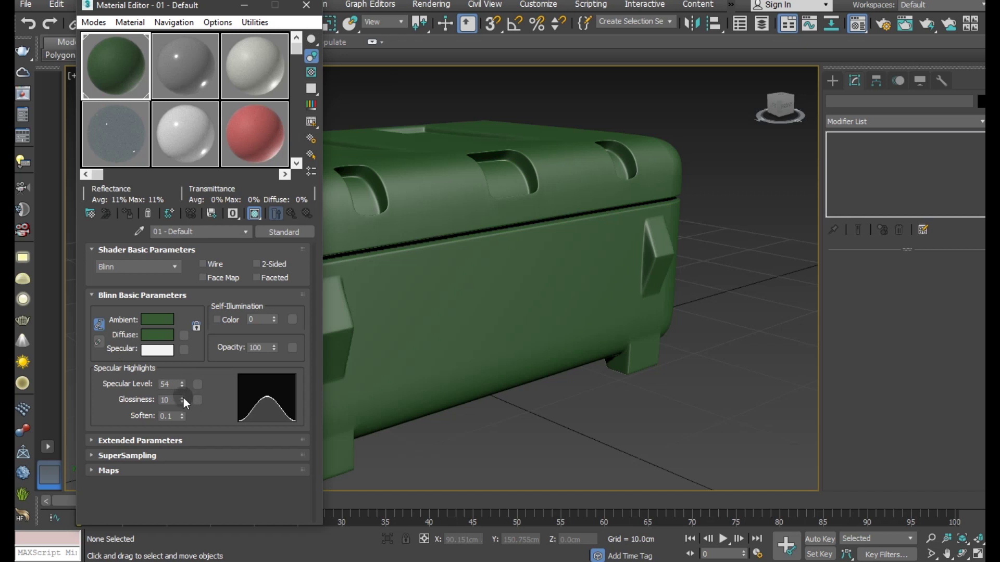
{"action": "mouse_move", "coordinate": [182, 382]}
{"action": "left_mouse_down"}
{"action": "mouse_move", "coordinate": [182, 360]}
{"action": "mouse_move", "coordinate": [182, 389]}
{"action": "left_mouse_up"}
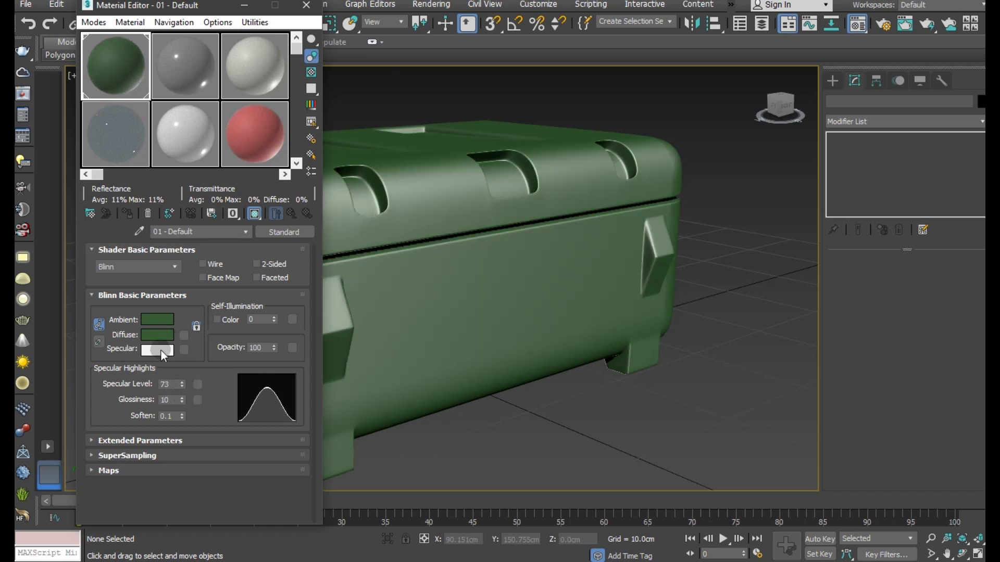
{"action": "left_click", "coordinate": [157, 334]}
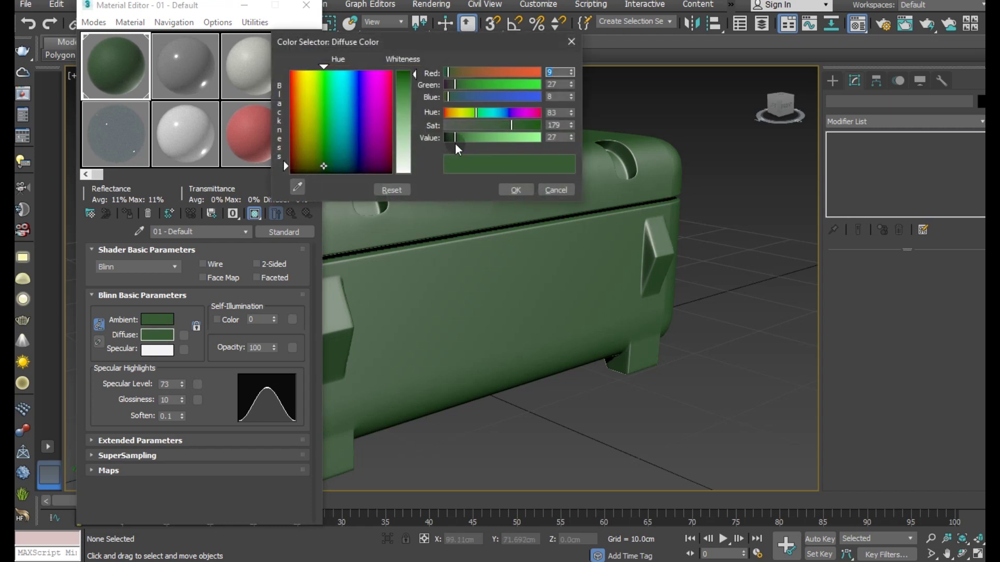
{"action": "left_click_drag", "start_coordinate": [451, 139], "coordinate": [447, 136]}
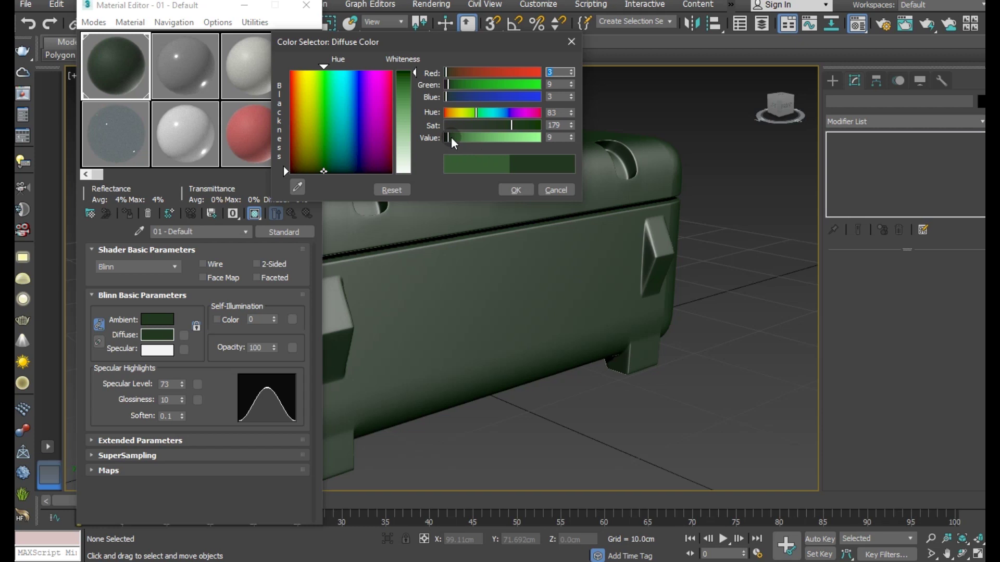
{"action": "left_click", "coordinate": [451, 136]}
{"action": "left_click", "coordinate": [504, 192]}
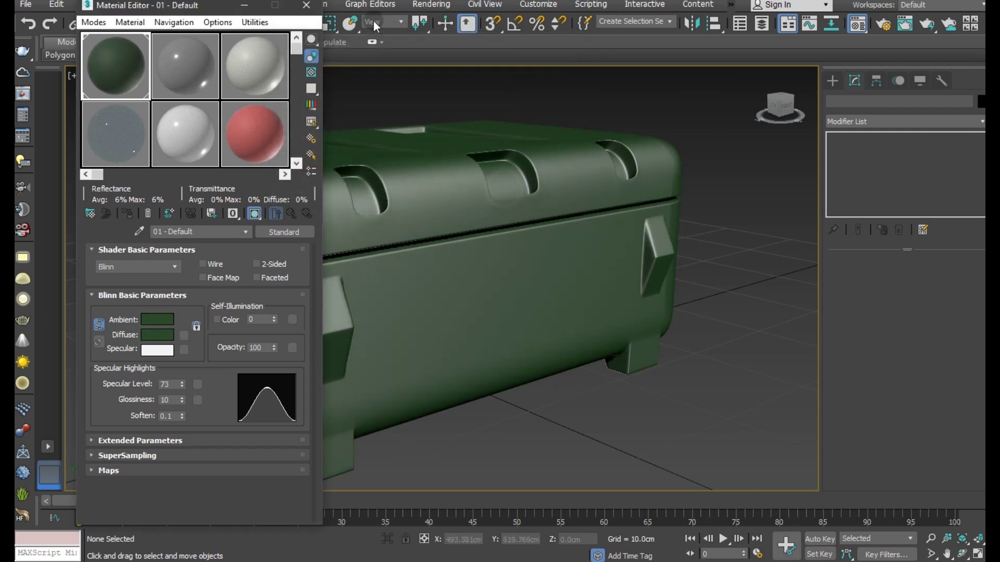
Close the Material Editor and orbit to a low, level view of the crate.
{"action": "left_click", "coordinate": [308, 5]}
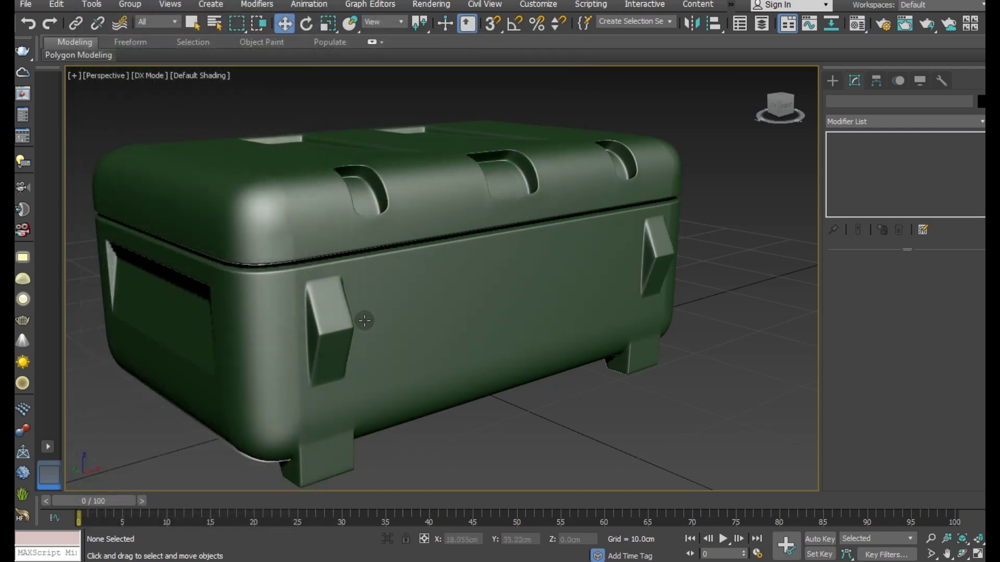
{"action": "scroll", "coordinate": [413, 364], "scroll_direction": "down", "scroll_amount": 3}
{"action": "middle_click_drag", "start_coordinate": [439, 358], "coordinate": [461, 373], "text": "alt"}
{"action": "scroll", "coordinate": [461, 374], "scroll_direction": "down", "scroll_amount": 2}
{"action": "scroll", "coordinate": [461, 374], "scroll_direction": "down", "scroll_amount": 2}
{"action": "scroll", "coordinate": [463, 330], "scroll_direction": "down", "scroll_amount": 3}
{"action": "middle_click_drag", "start_coordinate": [463, 329], "coordinate": [462, 322], "text": "alt"}
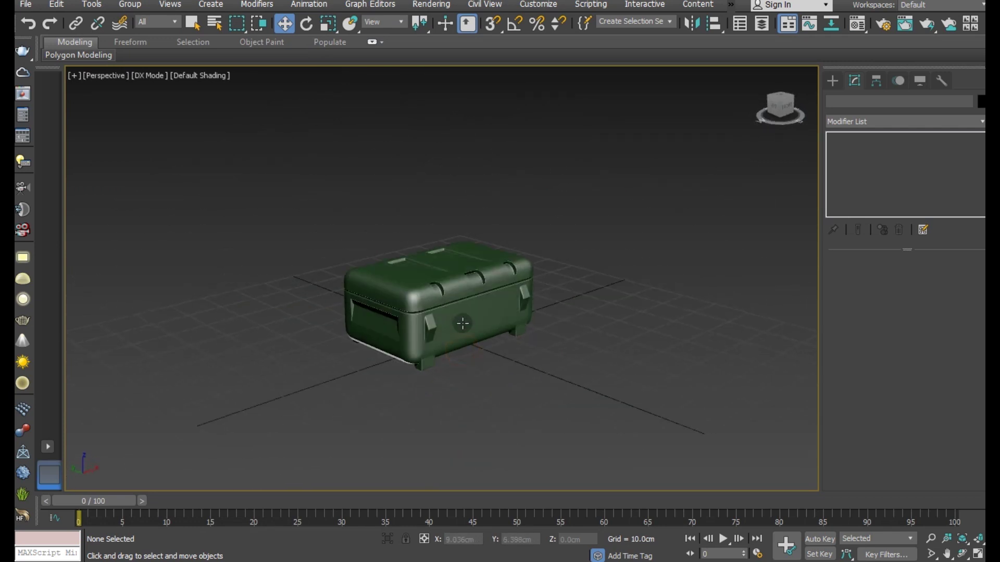
{"action": "scroll", "coordinate": [463, 323], "scroll_direction": "up", "scroll_amount": 4}
Select Box001 and turn on Edged Faces over the green shading.
{"action": "left_click", "coordinate": [462, 322]}
{"action": "scroll", "coordinate": [468, 274], "scroll_direction": "up", "scroll_amount": 2}
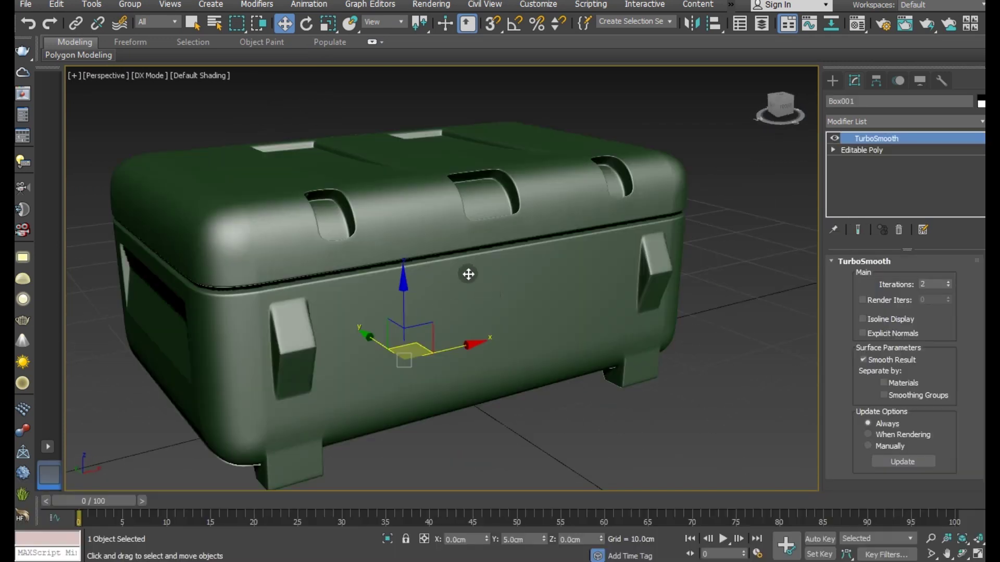
{"action": "left_click", "coordinate": [198, 75]}
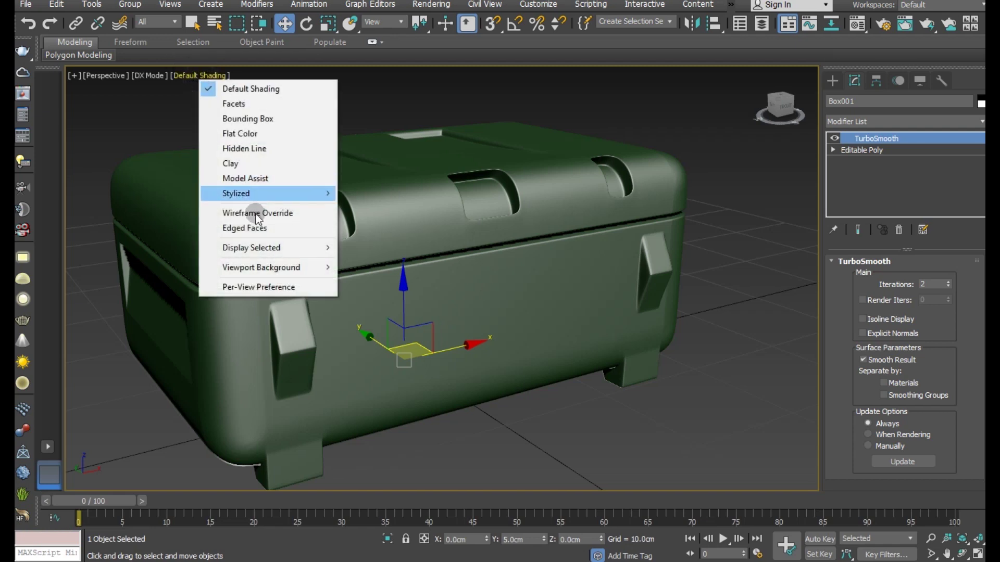
{"action": "left_click", "coordinate": [258, 227]}
{"action": "left_click", "coordinate": [851, 151]}
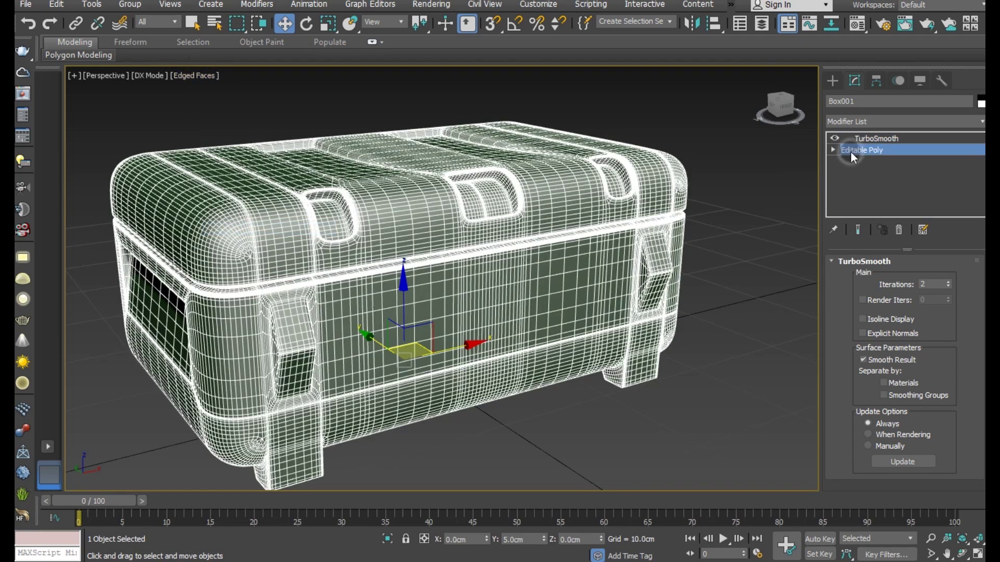
Select four polygons in the middle of the crate's front in Polygon mode.
{"action": "left_click", "coordinate": [918, 278]}
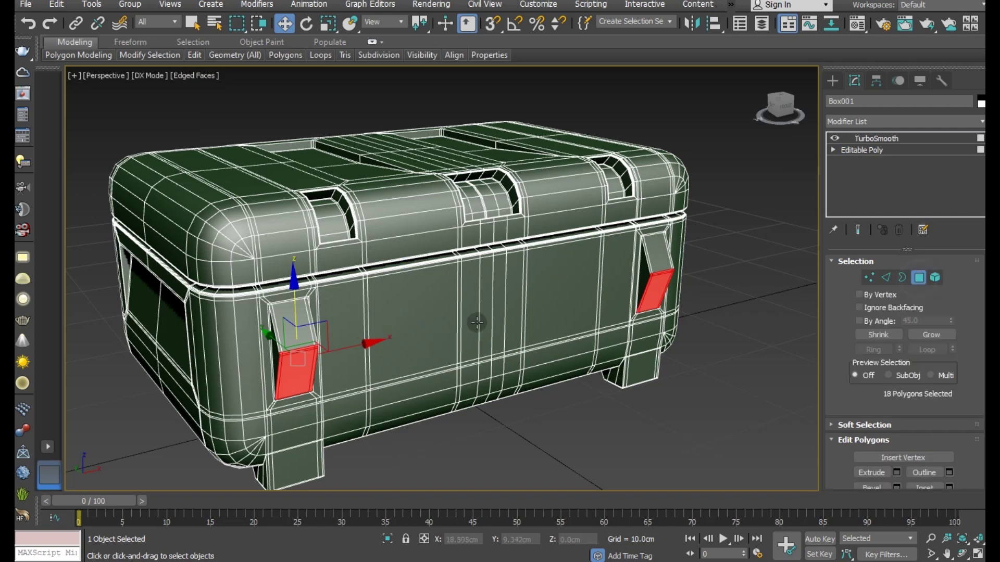
{"action": "left_click", "coordinate": [420, 342]}
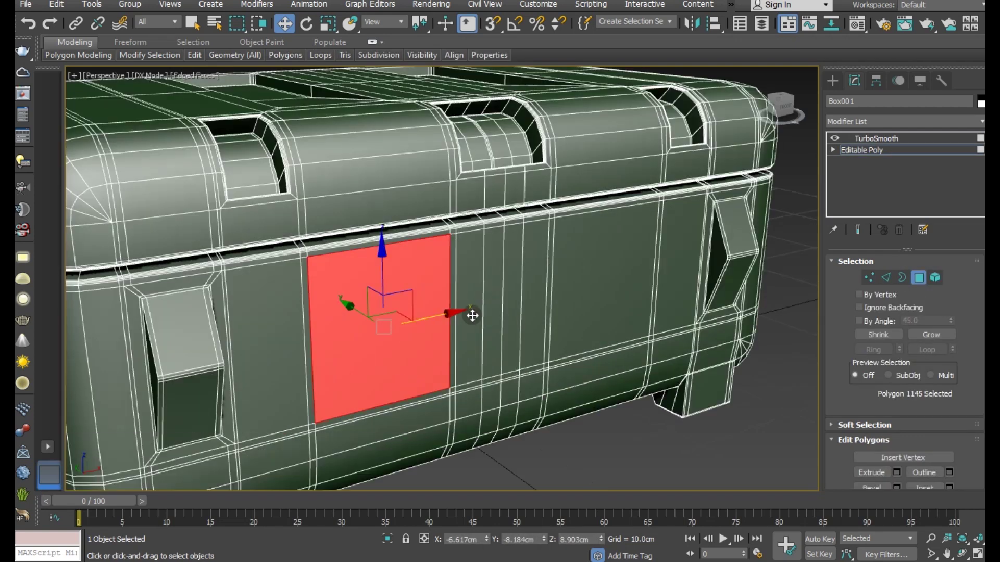
{"action": "scroll", "coordinate": [471, 314], "scroll_direction": "up", "scroll_amount": 3}
{"action": "left_click", "coordinate": [464, 334]}
{"action": "left_click", "coordinate": [492, 335], "text": "ctrl"}
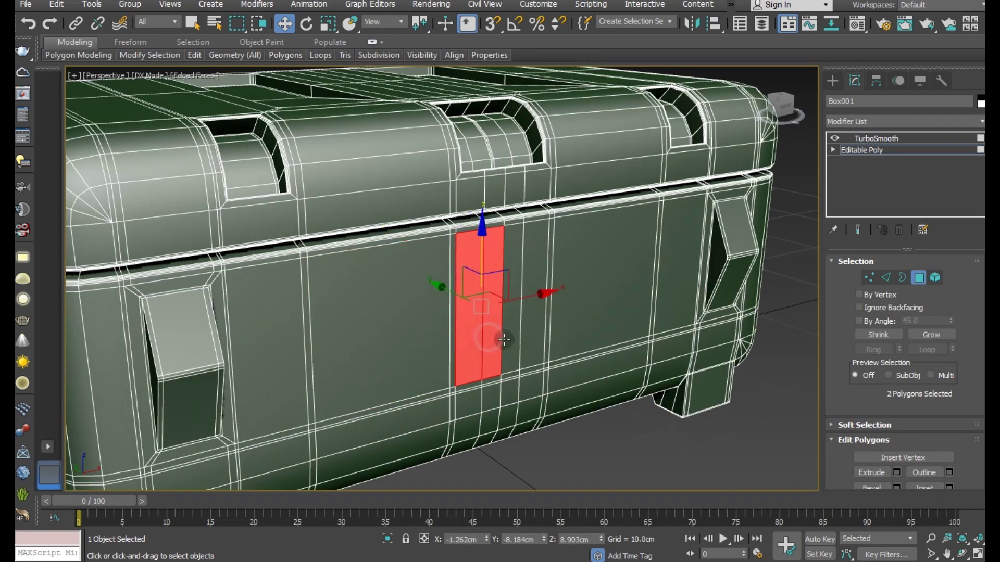
{"action": "left_click", "coordinate": [533, 337], "text": "ctrl"}
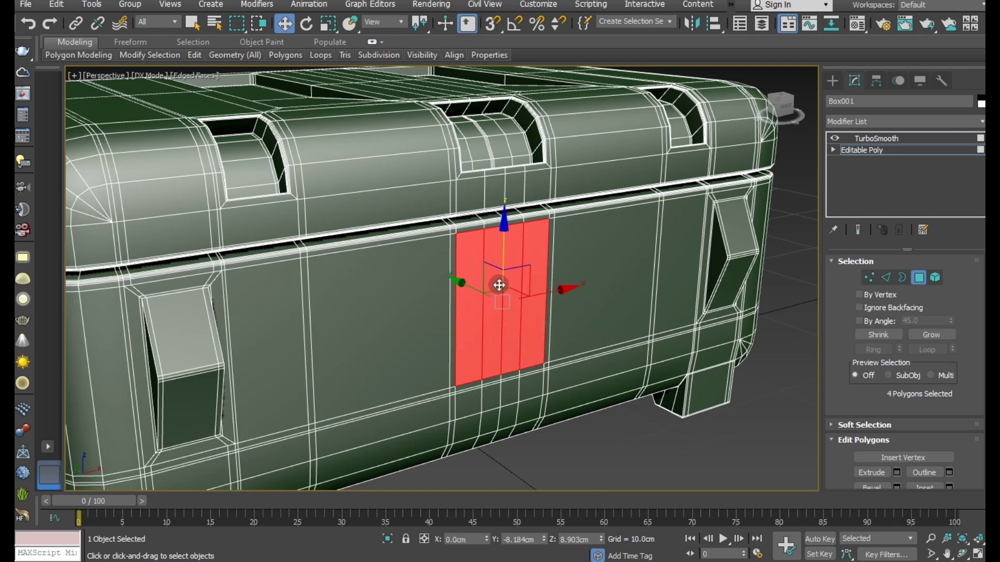
{"action": "scroll", "coordinate": [498, 278], "scroll_direction": "up", "scroll_amount": 2}
{"action": "scroll", "coordinate": [940, 442], "scroll_direction": "down", "scroll_amount": 1}
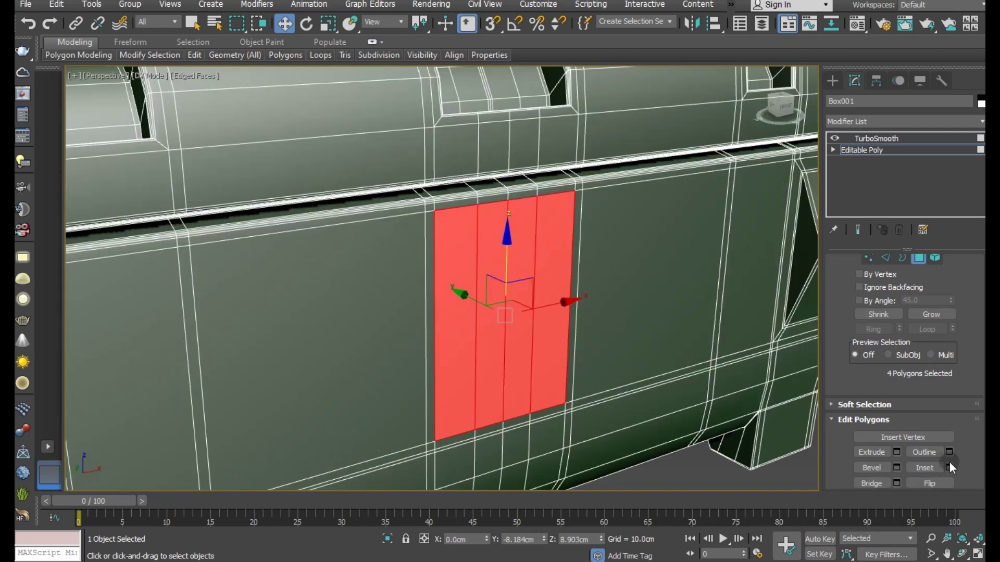
{"action": "left_click", "coordinate": [949, 465]}
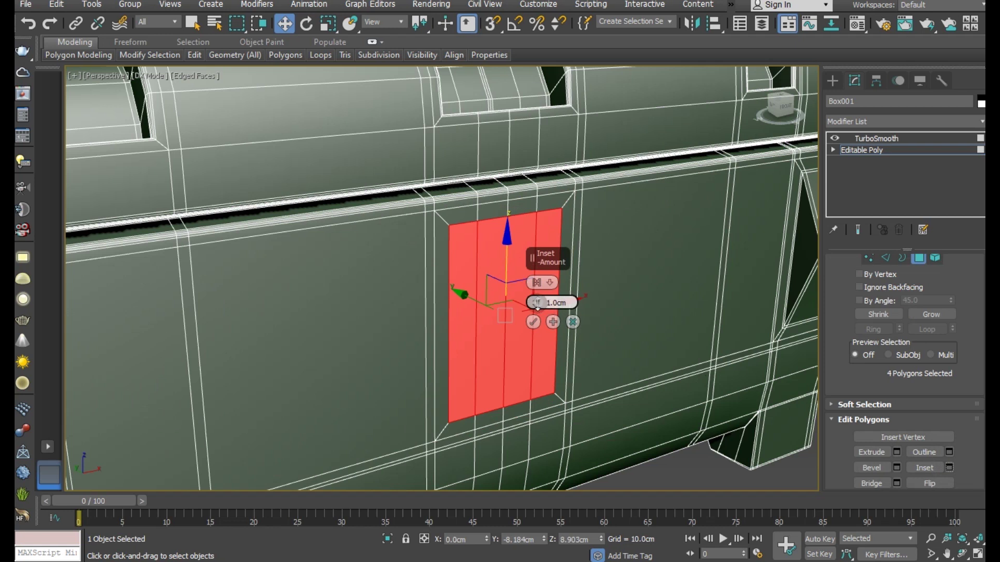
{"action": "left_click_drag", "start_coordinate": [538, 304], "coordinate": [537, 317]}
{"action": "left_click", "coordinate": [533, 321]}
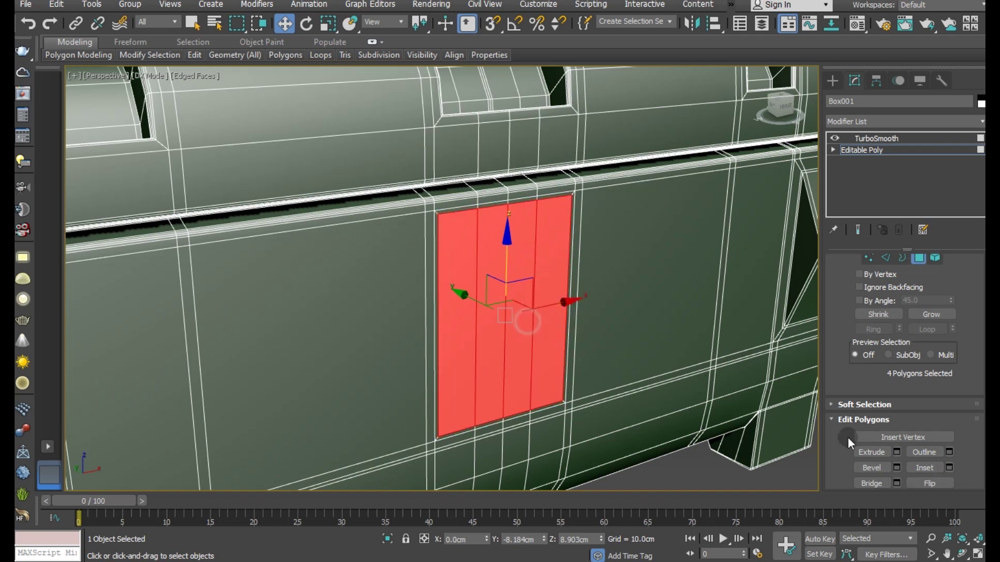
Extrude the front panel inward by -0.665cm and inset its face by 0.249cm.
{"action": "left_click", "coordinate": [894, 452]}
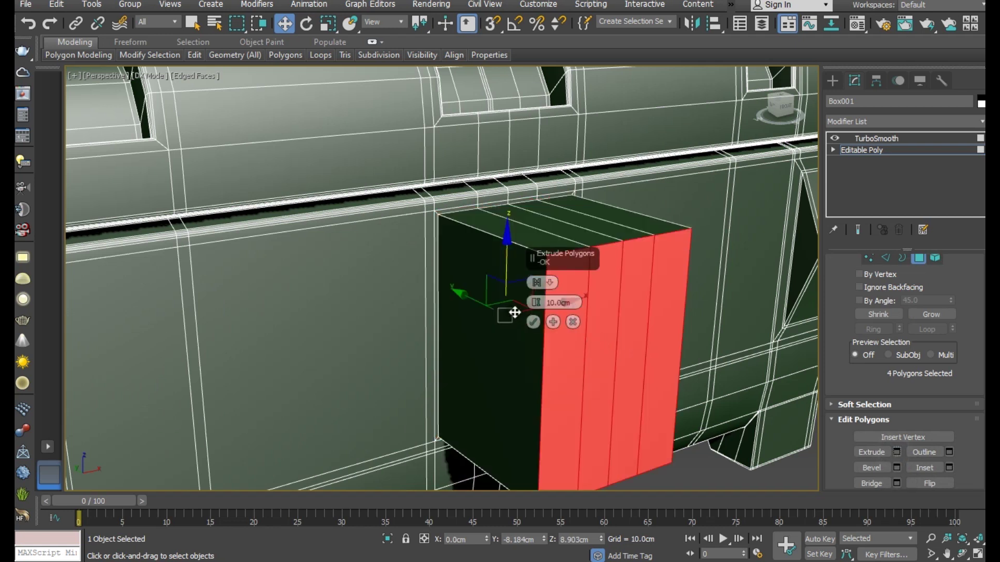
{"action": "left_click_drag", "start_coordinate": [535, 302], "coordinate": [537, 353]}
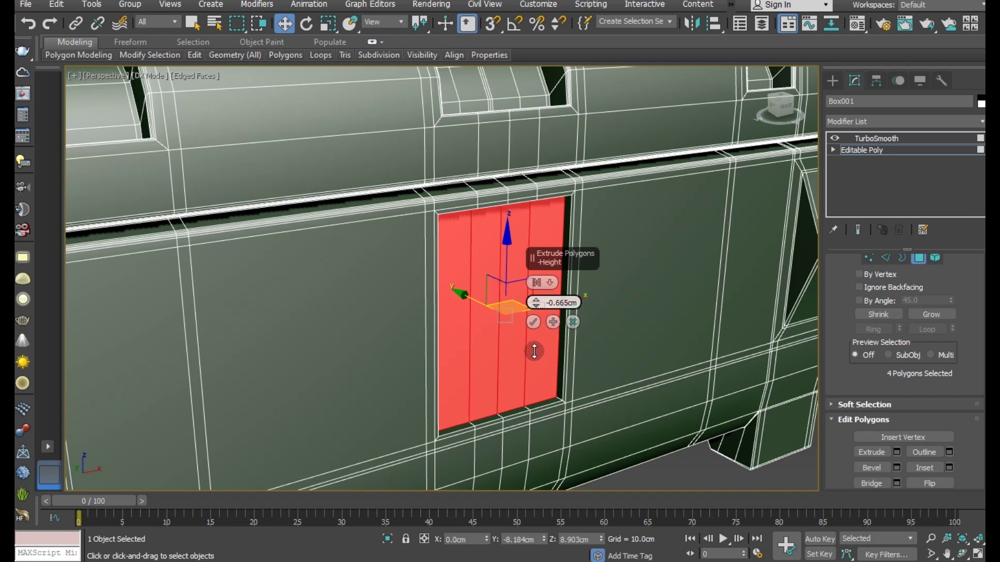
{"action": "left_click_drag", "start_coordinate": [535, 352], "coordinate": [530, 339]}
{"action": "left_click", "coordinate": [532, 324]}
{"action": "mouse_move", "coordinate": [560, 326]}
{"action": "middle_mouse_down", "text": "alt"}
{"action": "mouse_move", "coordinate": [468, 305]}
{"action": "mouse_move", "coordinate": [573, 313]}
{"action": "mouse_move", "coordinate": [566, 319]}
{"action": "middle_mouse_up", "text": "alt"}
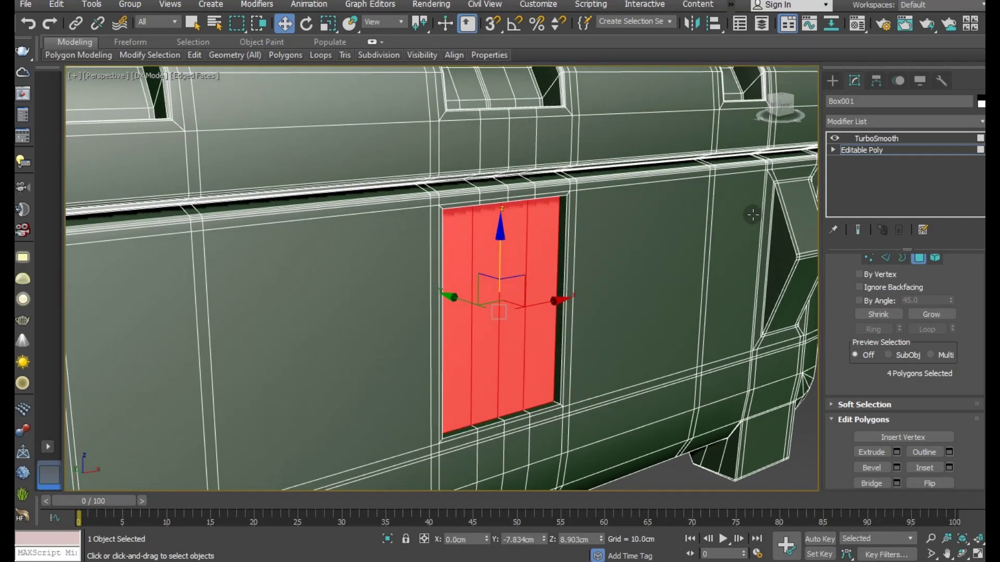
{"action": "left_click", "coordinate": [951, 468]}
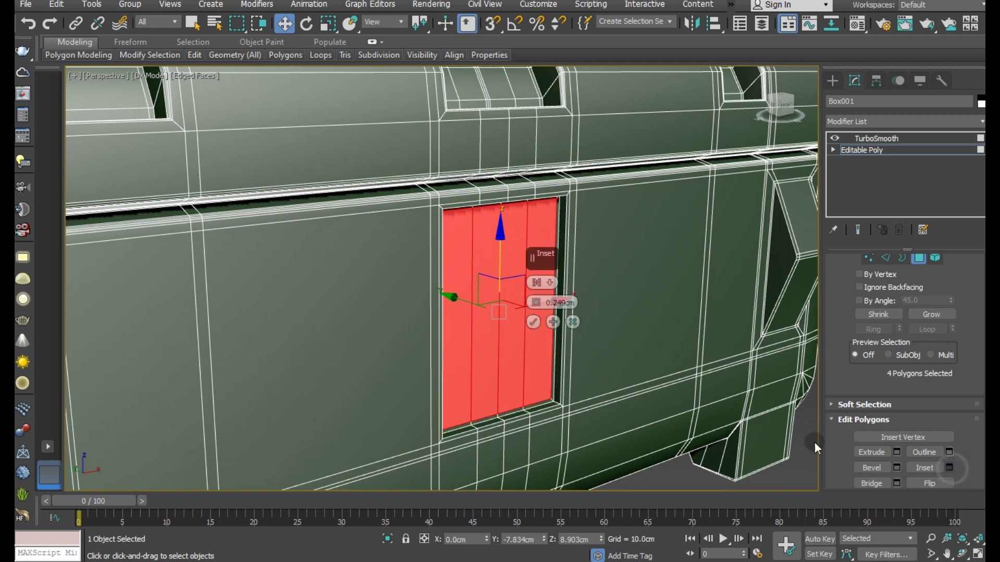
{"action": "left_click", "coordinate": [533, 322]}
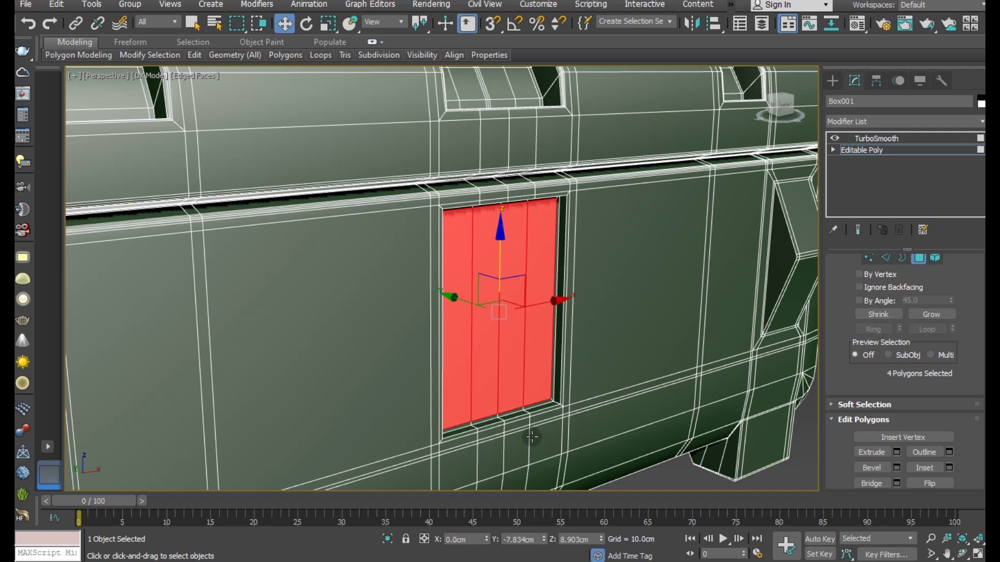
Select the front panel's border edge loop and chamfer it by 0.07cm.
{"action": "scroll", "coordinate": [532, 436], "scroll_direction": "up", "scroll_amount": 4}
{"action": "left_click", "coordinate": [886, 258]}
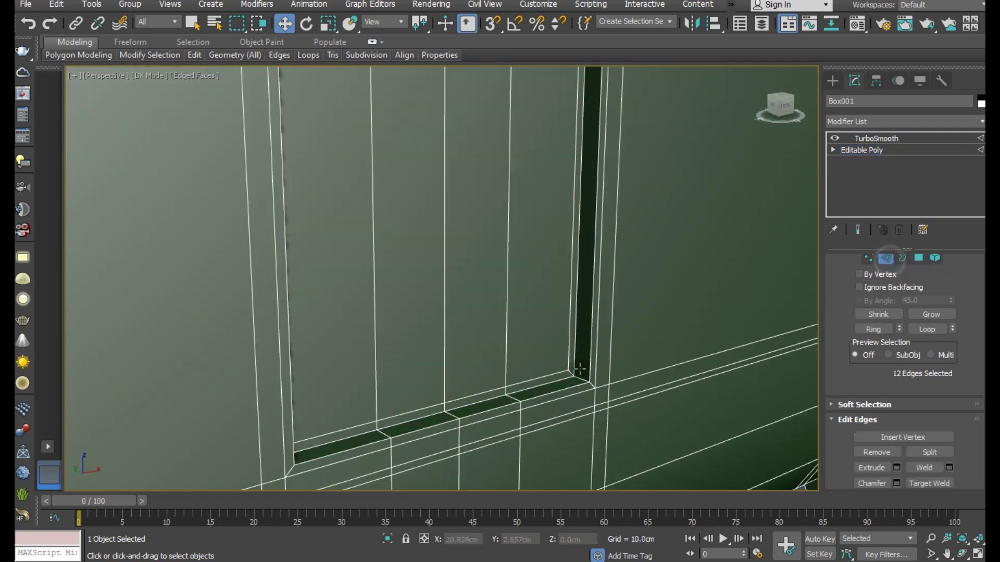
{"action": "double_click", "coordinate": [542, 398]}
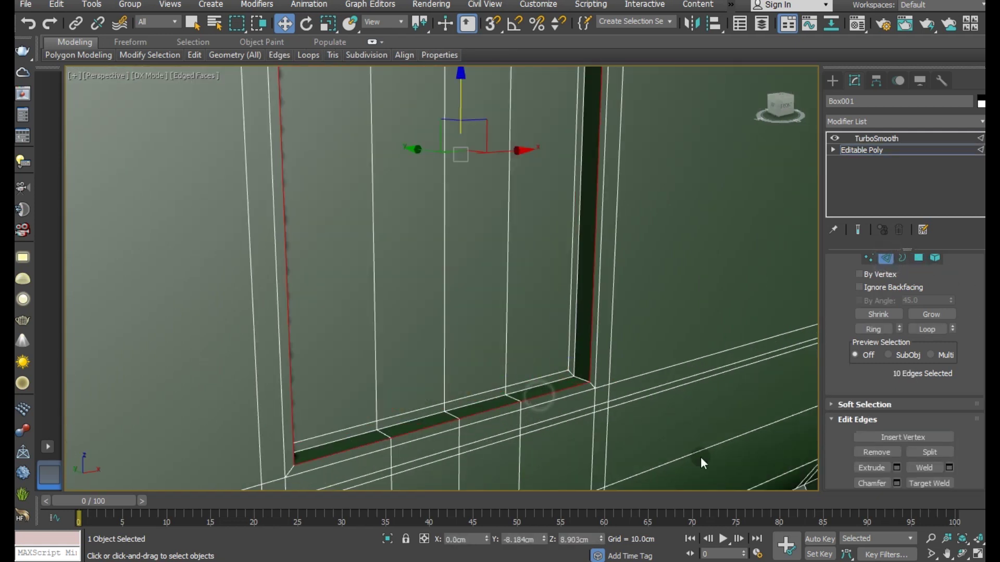
{"action": "left_click", "coordinate": [897, 482]}
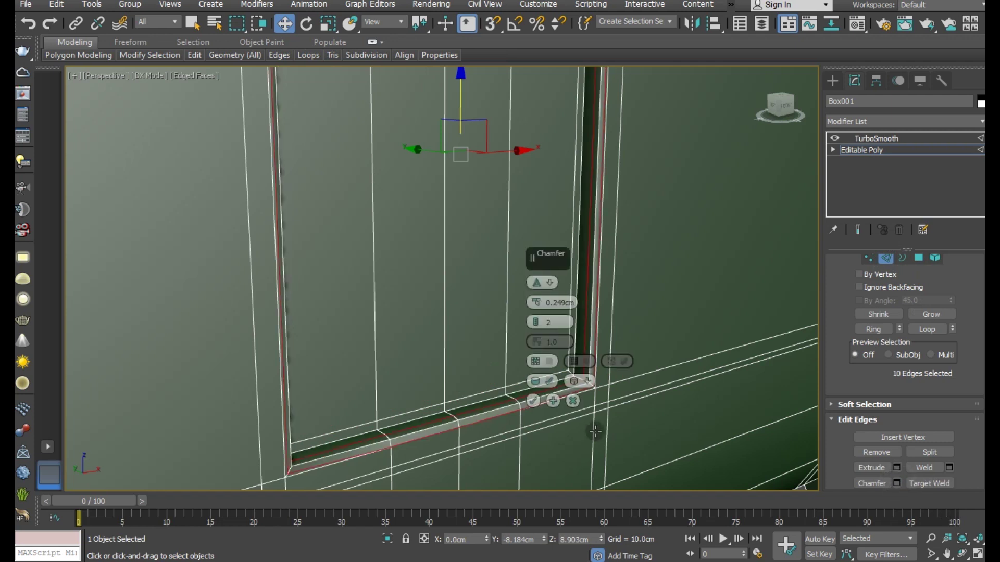
{"action": "right_click", "coordinate": [532, 303]}
{"action": "left_click_drag", "start_coordinate": [536, 304], "coordinate": [543, 380]}
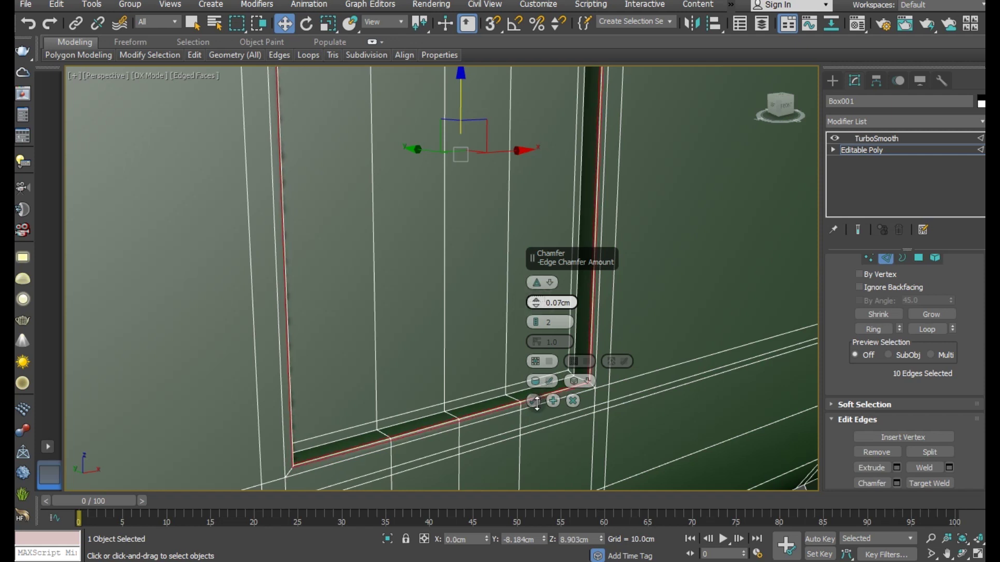
{"action": "left_click", "coordinate": [535, 401]}
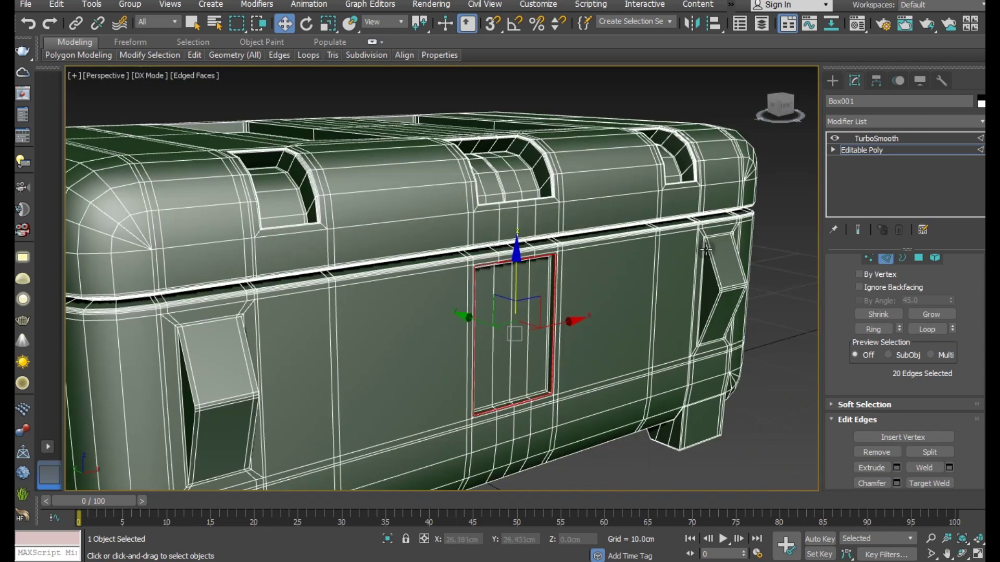
Preview the TurboSmoothed crate, then return to the Editable Poly base mesh.
{"action": "left_click", "coordinate": [886, 150]}
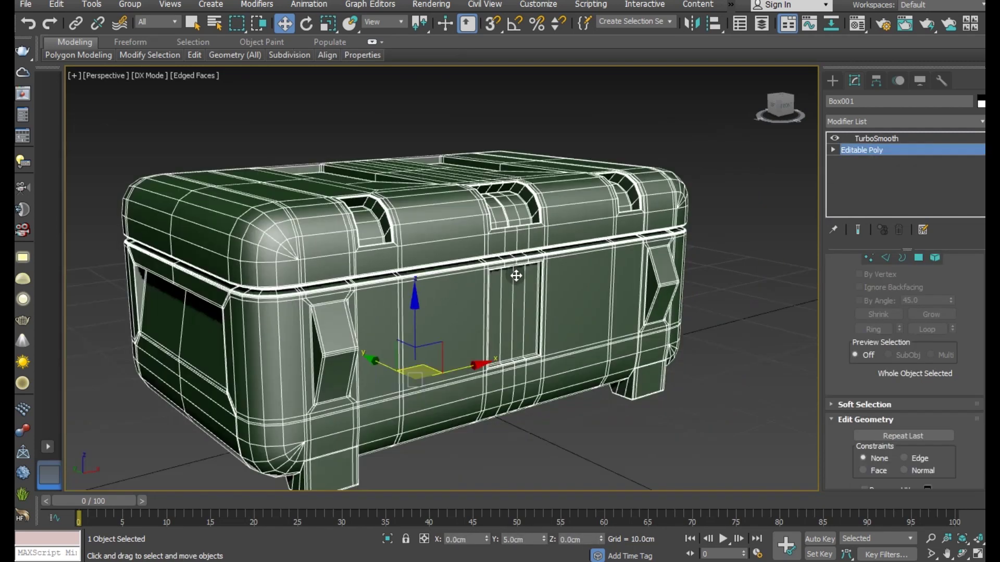
{"action": "left_click", "coordinate": [728, 414]}
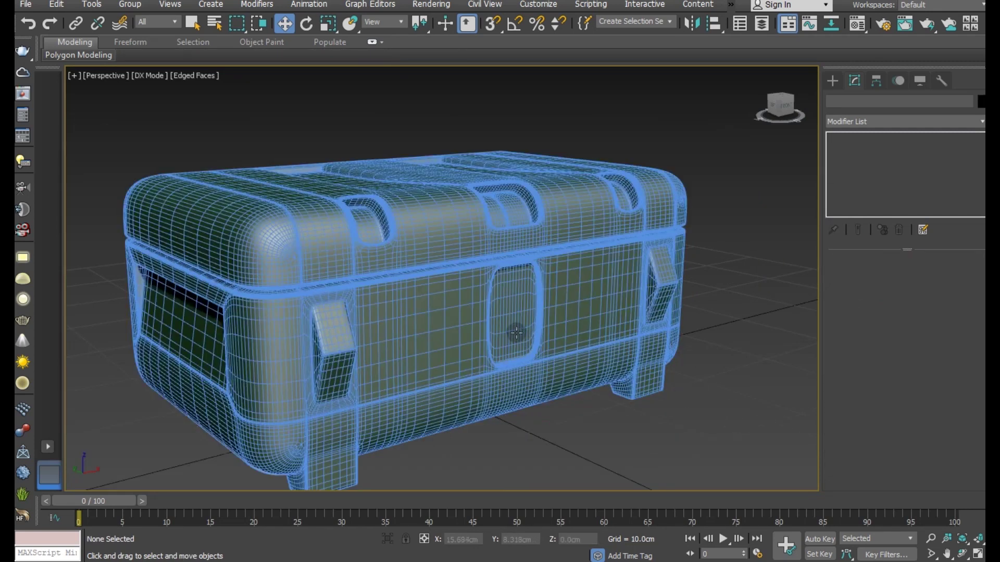
{"action": "left_click", "coordinate": [512, 319]}
{"action": "scroll", "coordinate": [513, 319], "scroll_direction": "up", "scroll_amount": 3}
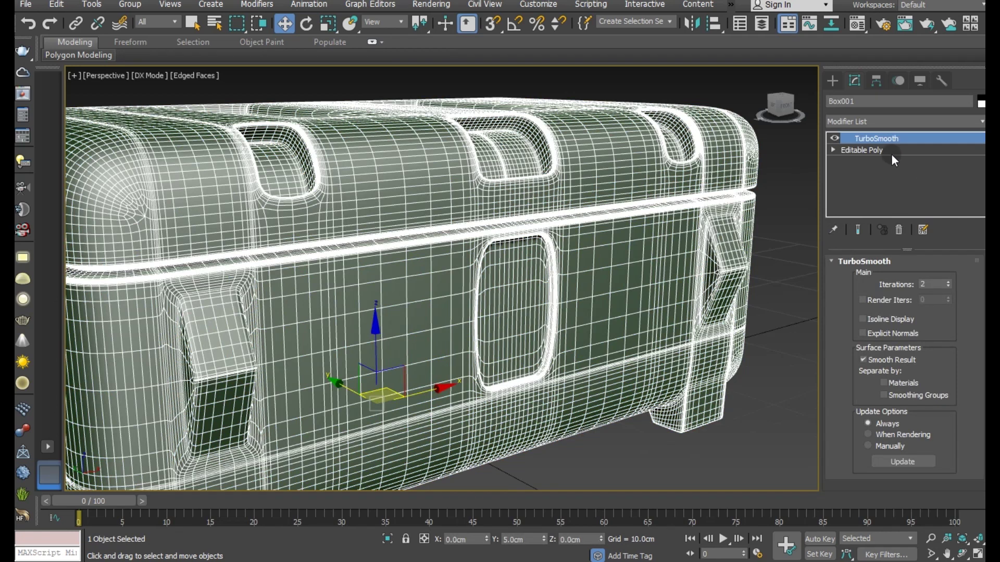
{"action": "left_click", "coordinate": [888, 152]}
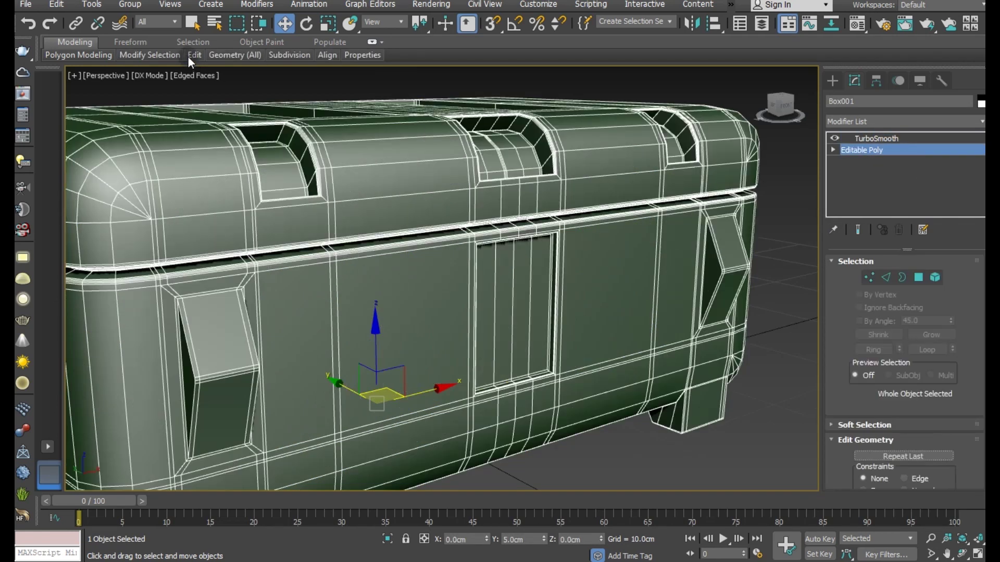
{"action": "left_click", "coordinate": [306, 90]}
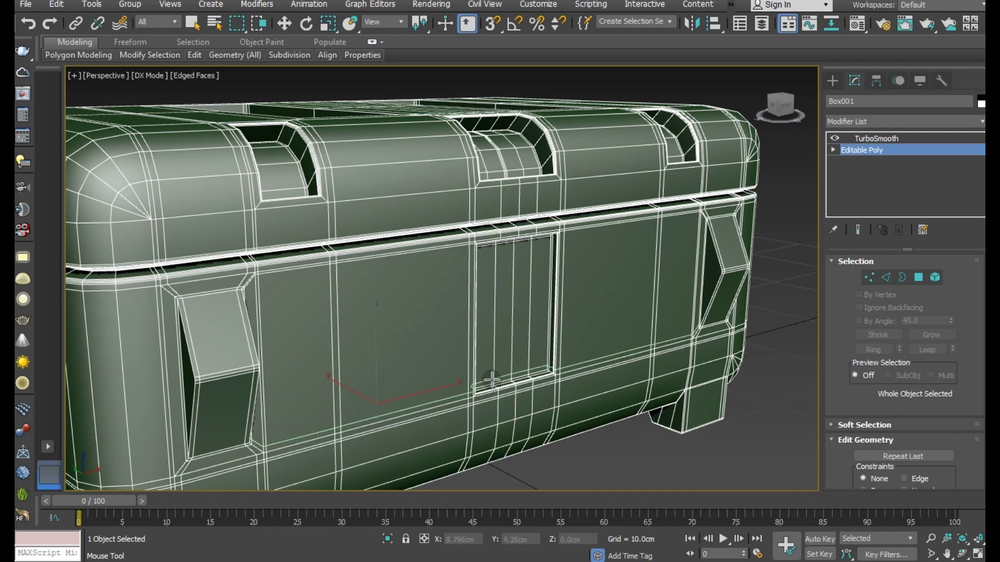
{"action": "key", "text": "w"}
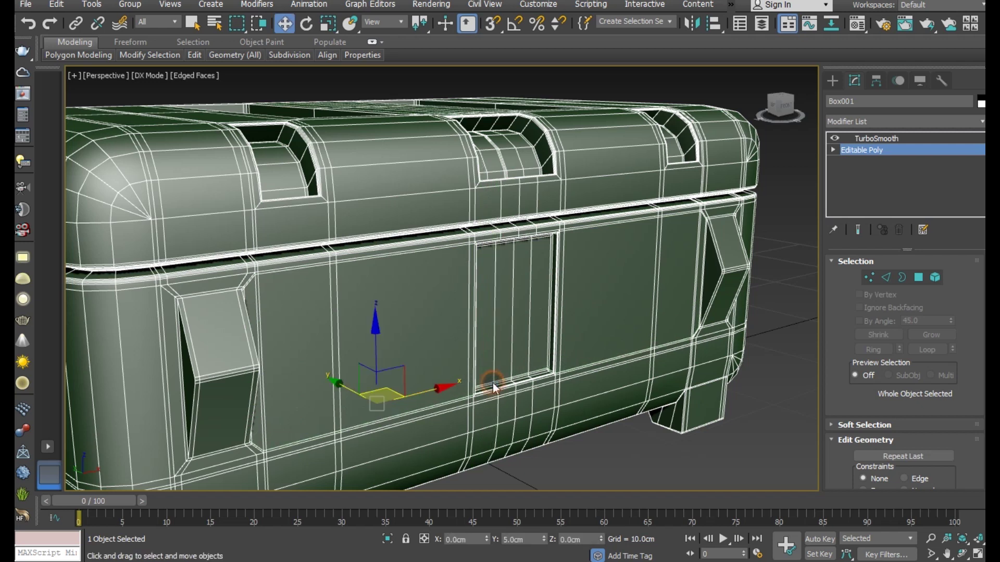
Turn off Edged Faces and reselect Box001 at its Editable Poly level.
{"action": "left_click", "coordinate": [802, 308]}
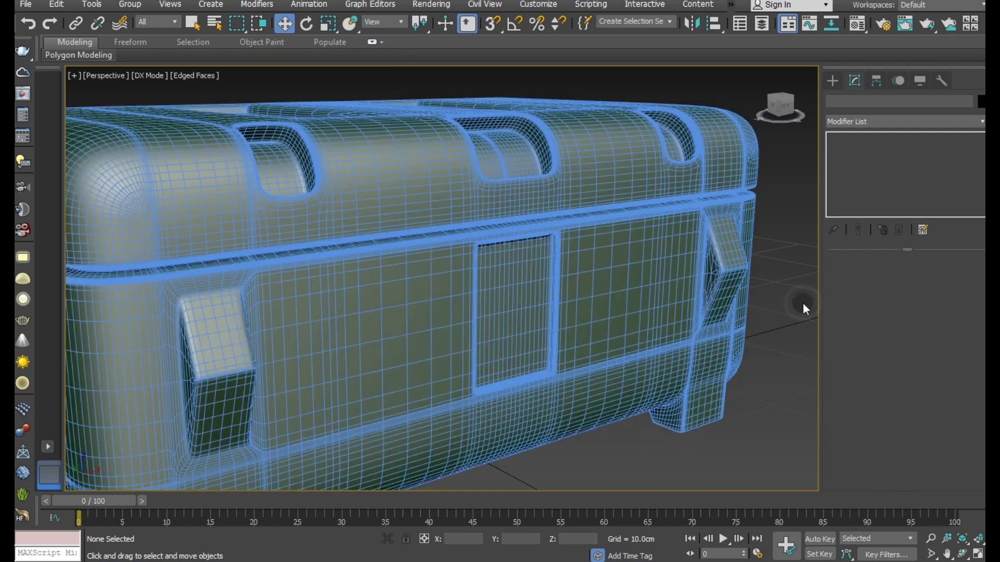
{"action": "scroll", "coordinate": [375, 290], "scroll_direction": "down", "scroll_amount": 2}
{"action": "scroll", "coordinate": [535, 306], "scroll_direction": "down", "scroll_amount": 2}
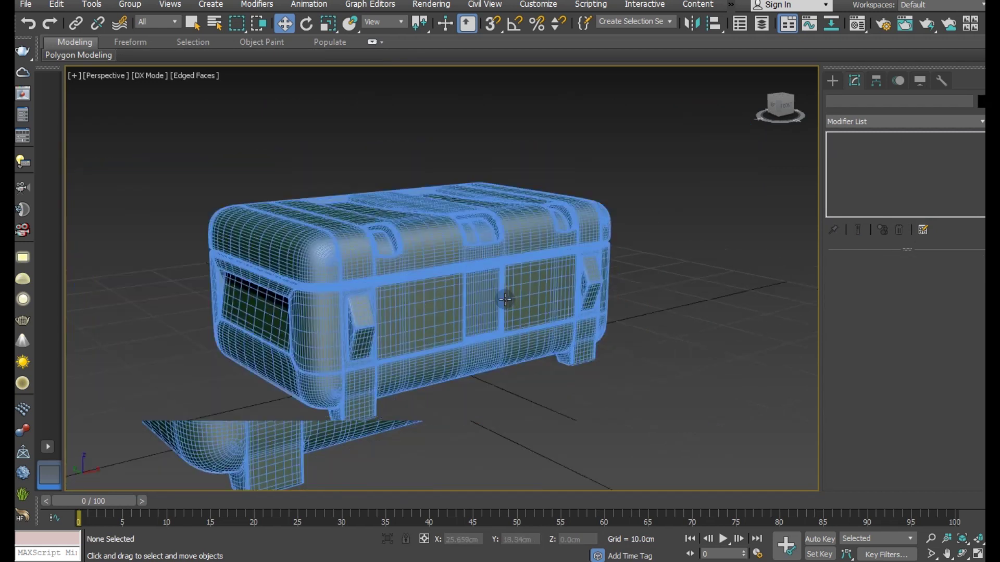
{"action": "left_click", "coordinate": [174, 76]}
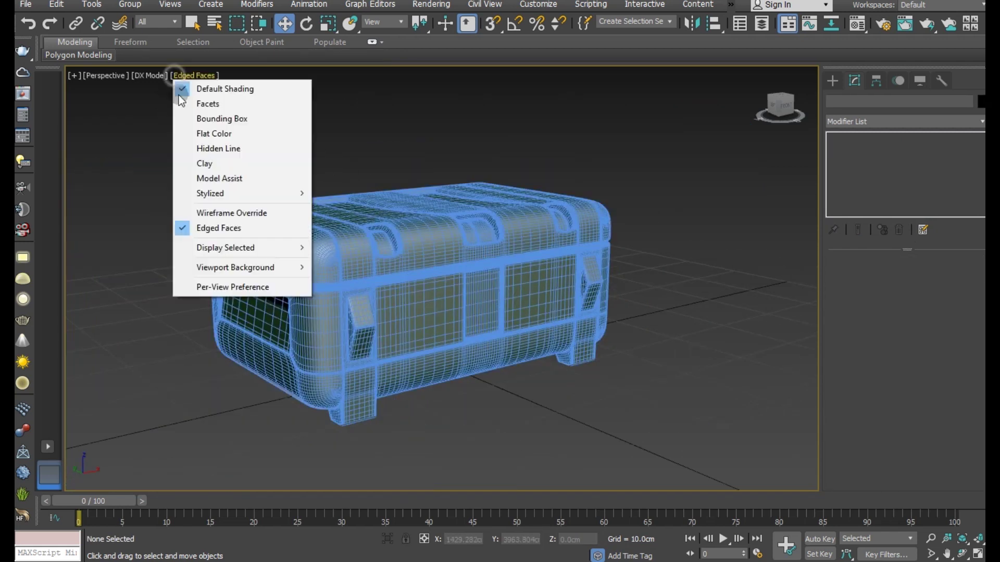
{"action": "left_click", "coordinate": [204, 225]}
{"action": "left_click", "coordinate": [450, 313]}
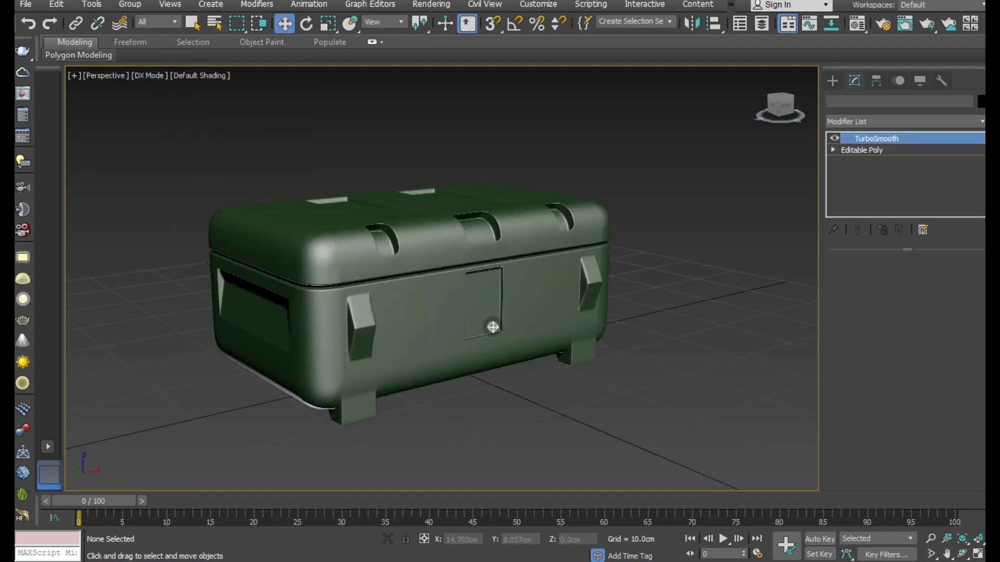
{"action": "left_click", "coordinate": [872, 151]}
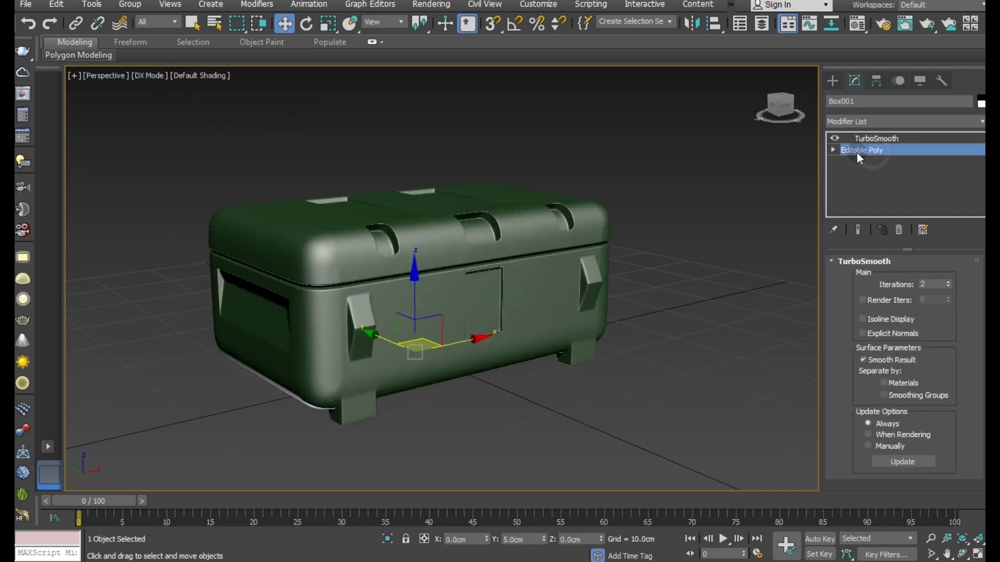
{"action": "left_click", "coordinate": [198, 77]}
Turn Edged Faces back on and region-select the lower body's 1468 polygons in Front view.
{"action": "left_click", "coordinate": [246, 224]}
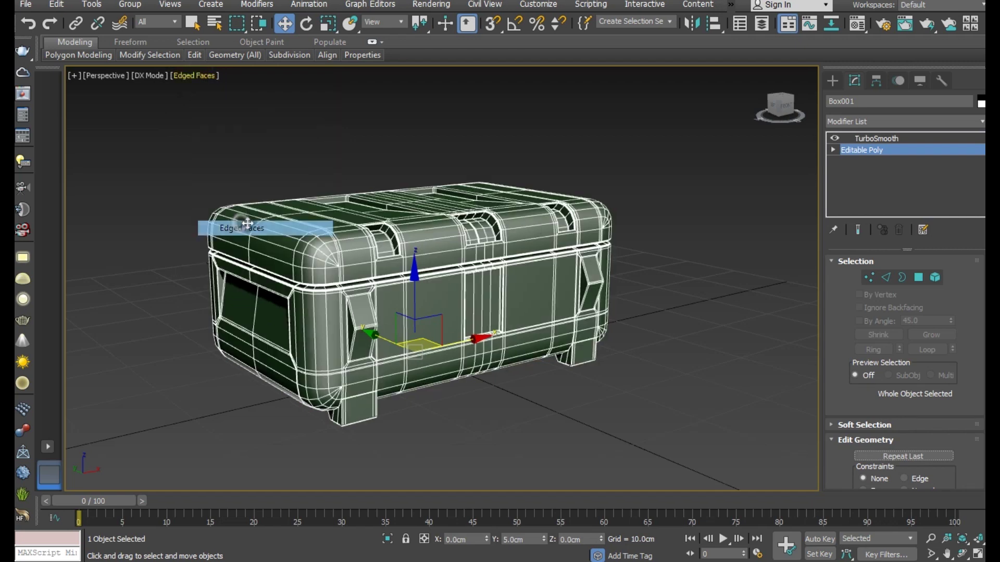
{"action": "left_click", "coordinate": [919, 276]}
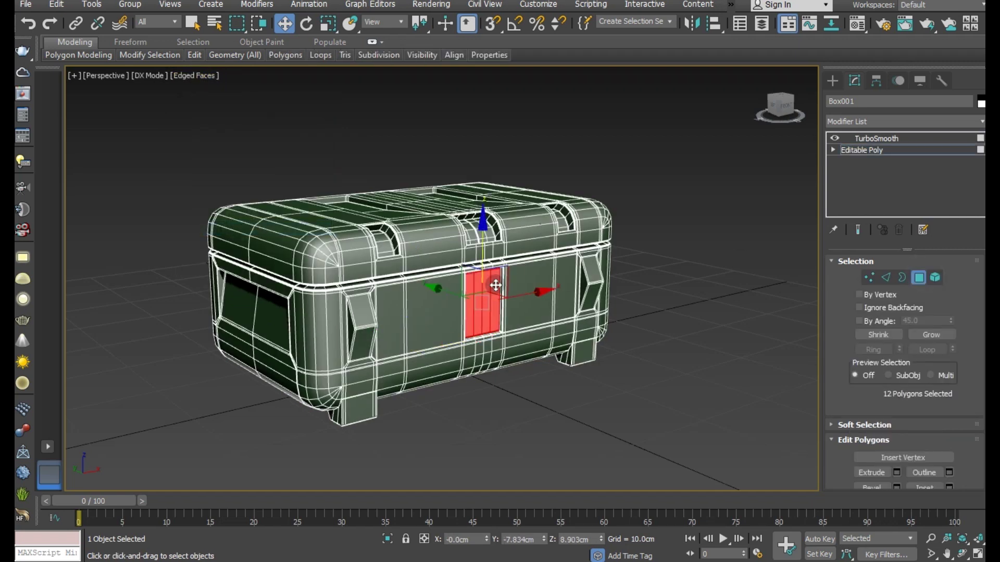
{"action": "key", "text": "f"}
{"action": "scroll", "coordinate": [427, 292], "scroll_direction": "up", "scroll_amount": 5}
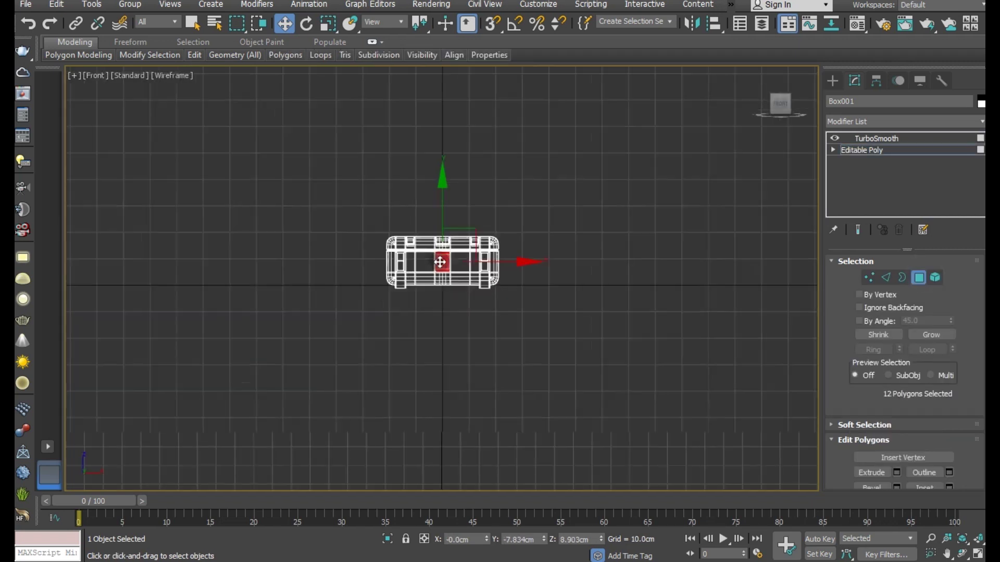
{"action": "left_click_drag", "start_coordinate": [389, 411], "coordinate": [808, 334]}
{"action": "left_click_drag", "start_coordinate": [742, 251], "coordinate": [723, 240]}
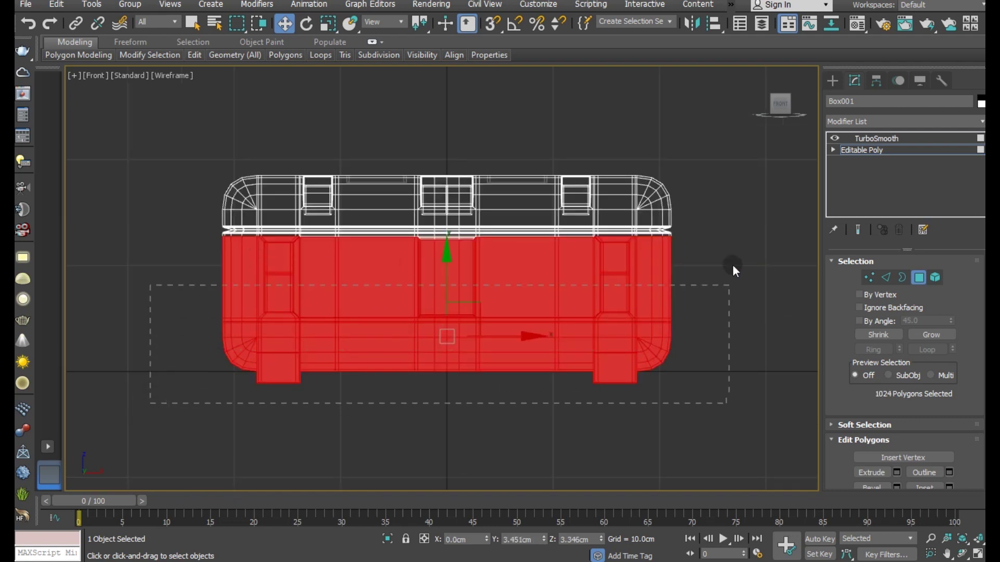
{"action": "left_click_drag", "start_coordinate": [724, 238], "coordinate": [727, 233]}
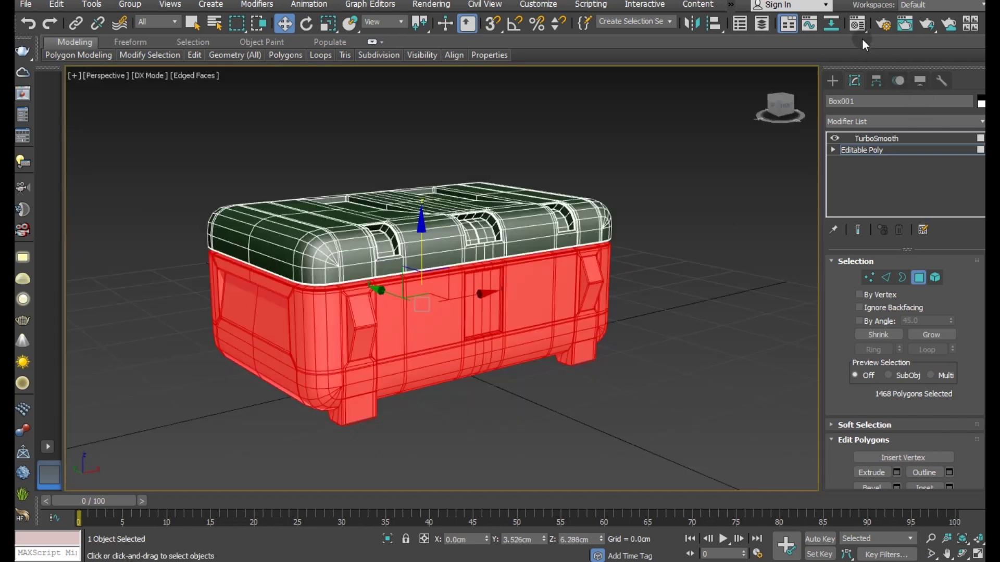
Set the first material slot's diffuse colour to white for the crate body.
{"action": "key", "text": "m"}
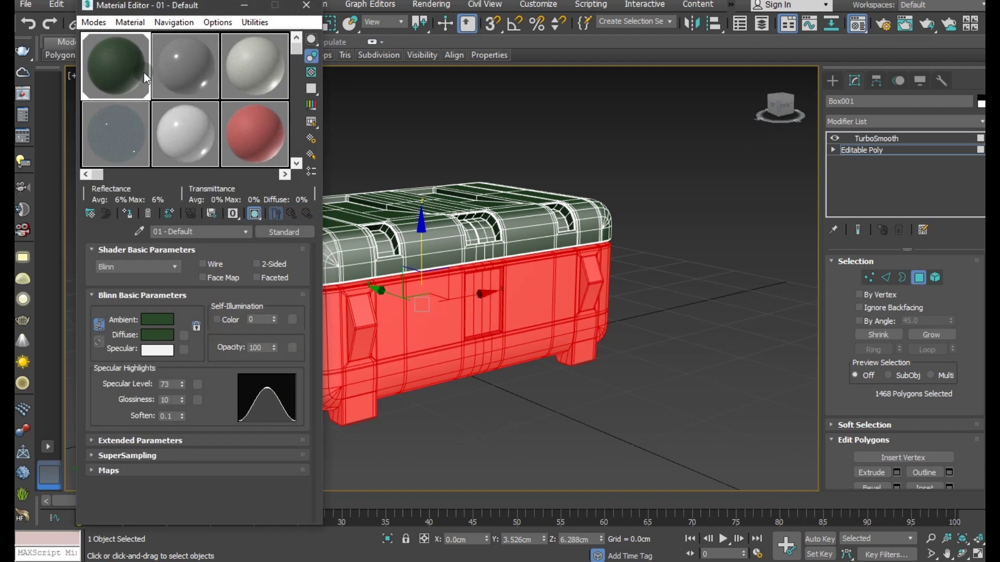
{"action": "left_click", "coordinate": [171, 76]}
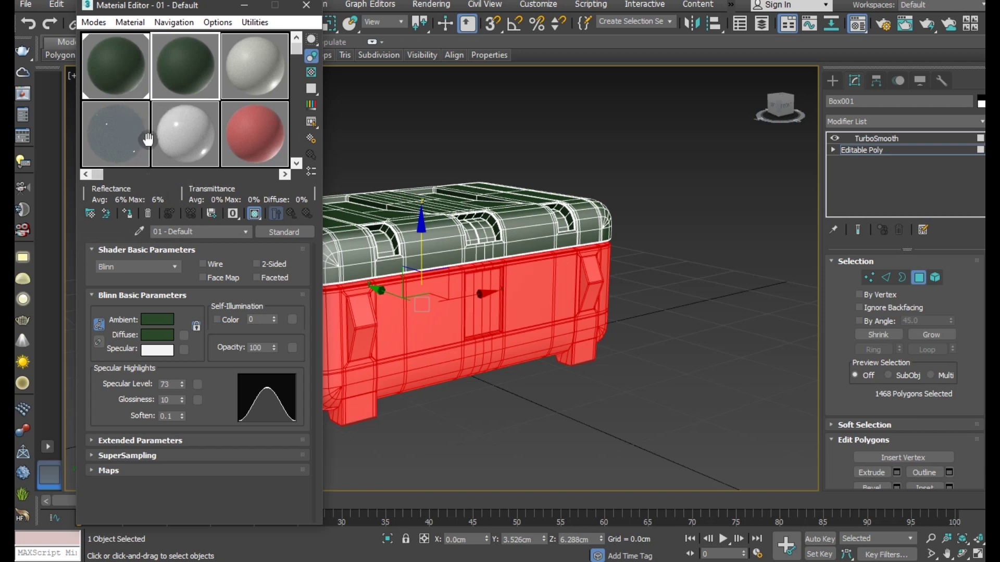
{"action": "left_click", "coordinate": [133, 90]}
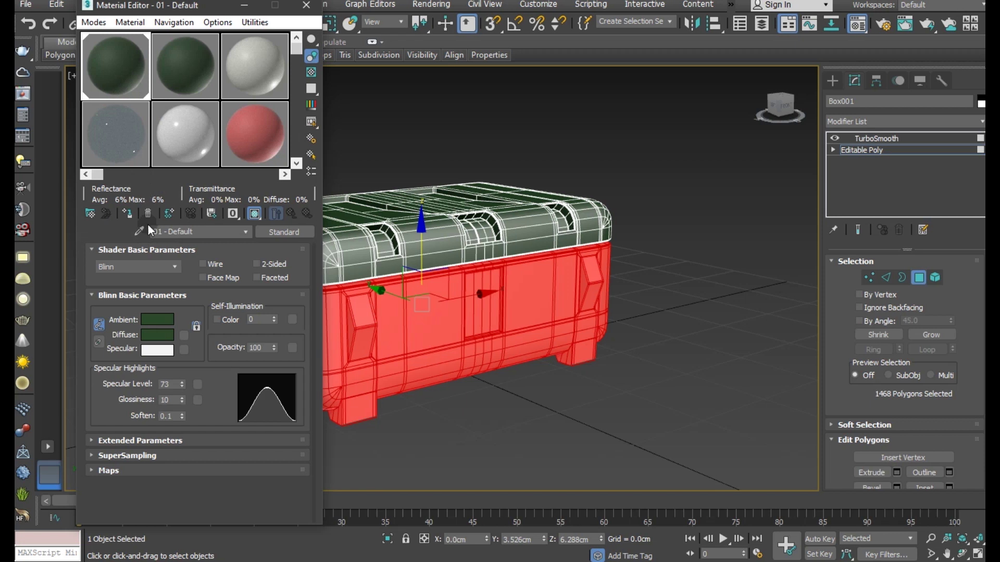
{"action": "left_click", "coordinate": [155, 334]}
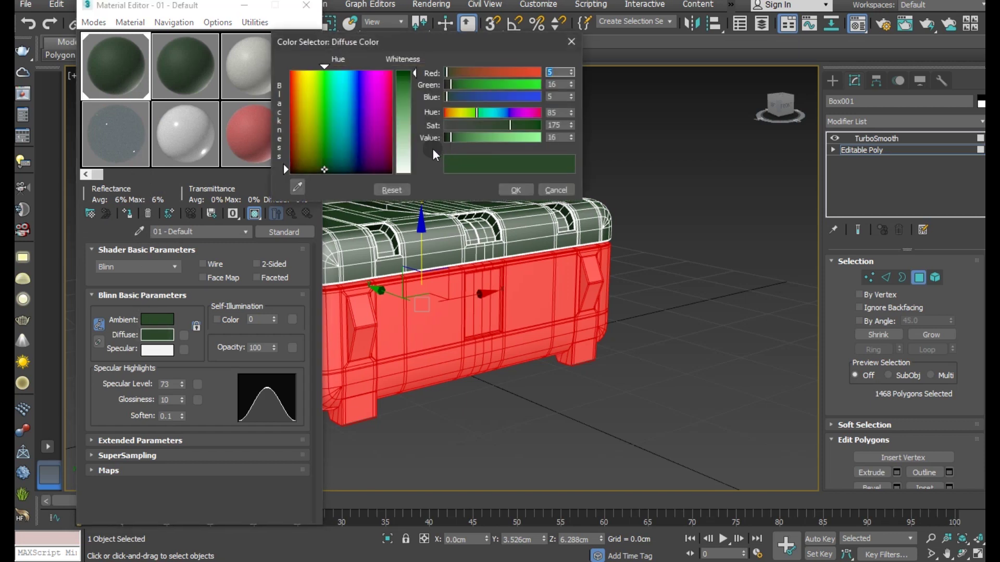
{"action": "left_click_drag", "start_coordinate": [408, 151], "coordinate": [408, 163]}
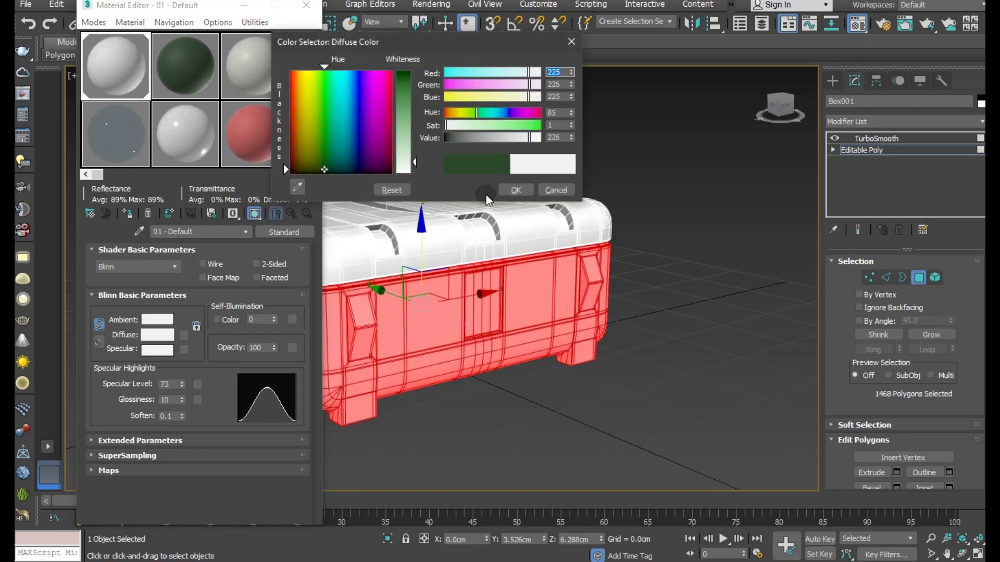
{"action": "left_click", "coordinate": [517, 190]}
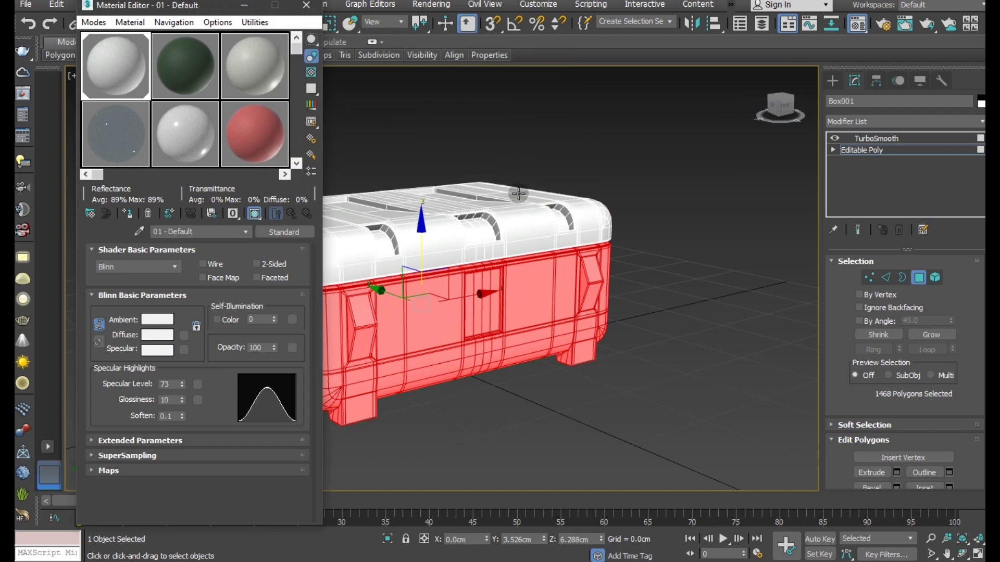
Assign the dark green material to the lid polygons, renaming it 01 - Dddefault.
{"action": "left_click", "coordinate": [518, 194]}
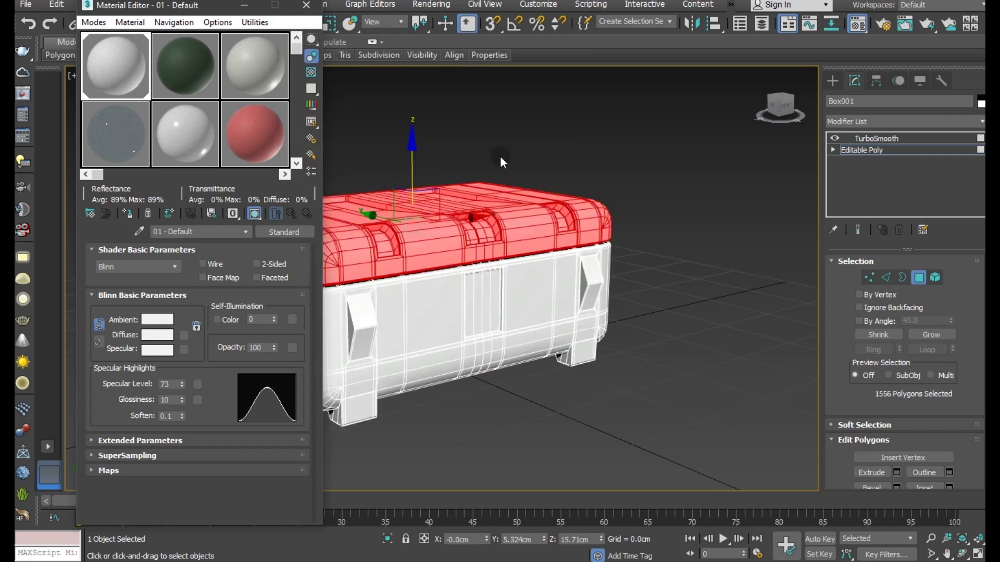
{"action": "left_click", "coordinate": [186, 75]}
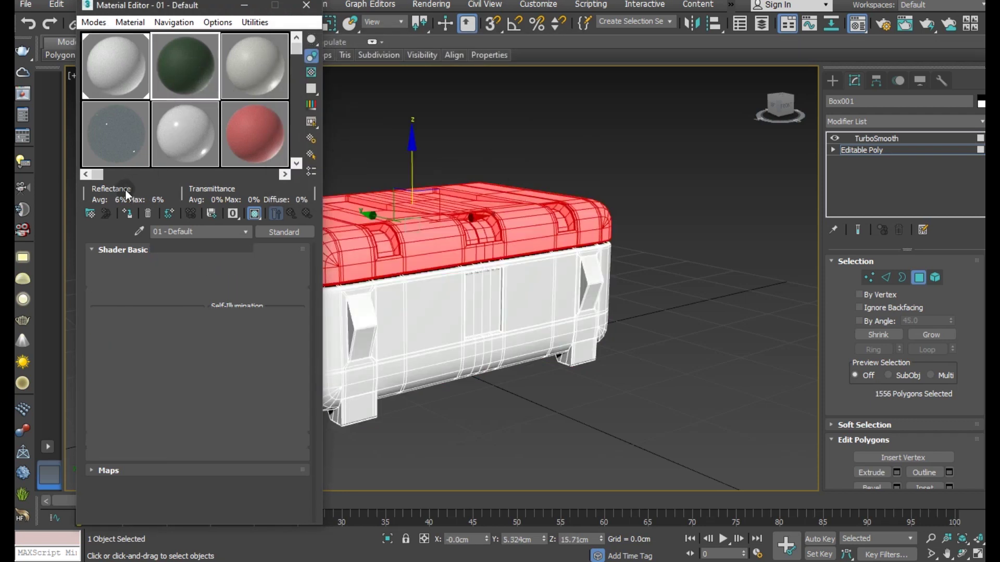
{"action": "left_click", "coordinate": [127, 216]}
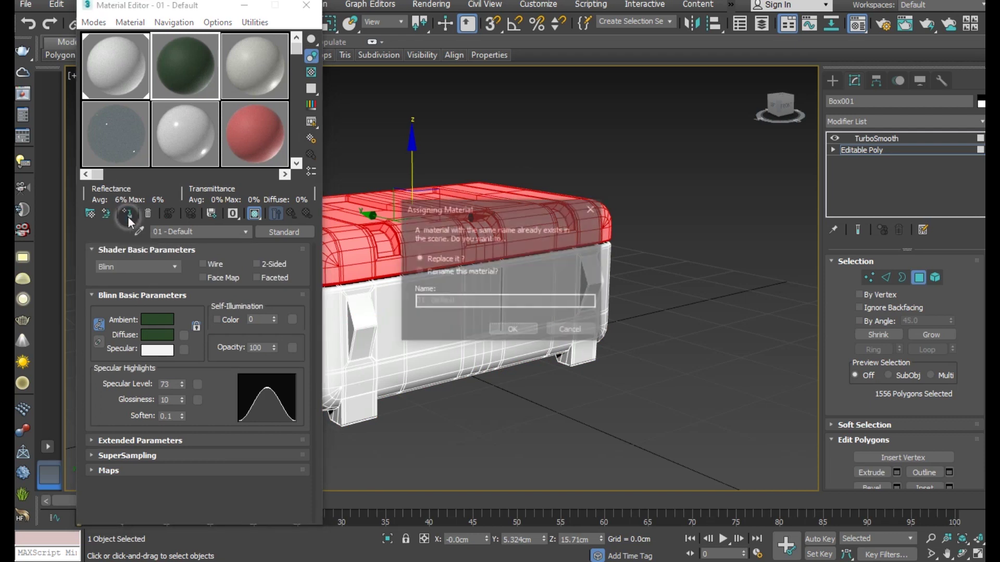
{"action": "left_click", "coordinate": [443, 270]}
{"action": "left_click", "coordinate": [439, 301]}
{"action": "type", "text": "dd"}
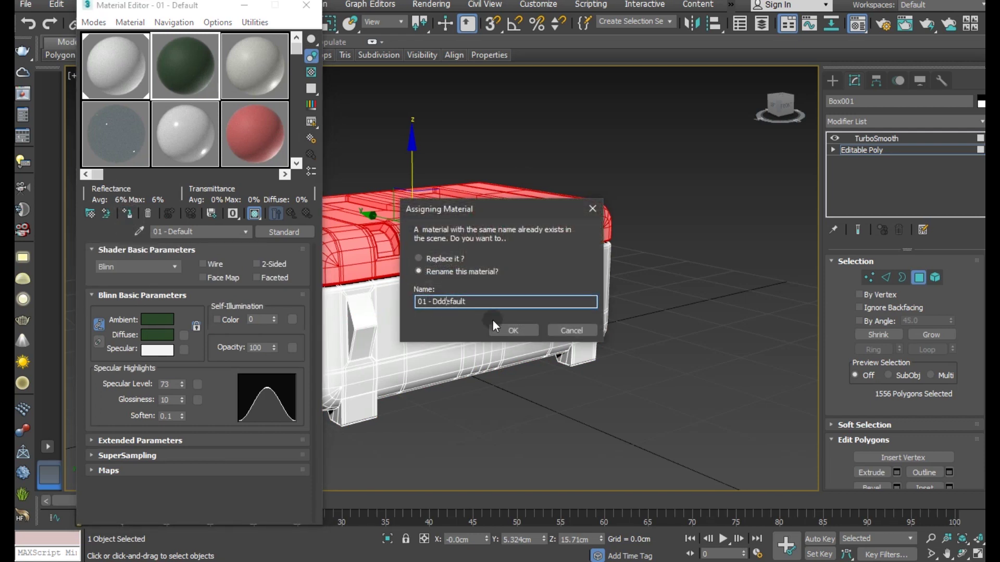
{"action": "left_click", "coordinate": [497, 327]}
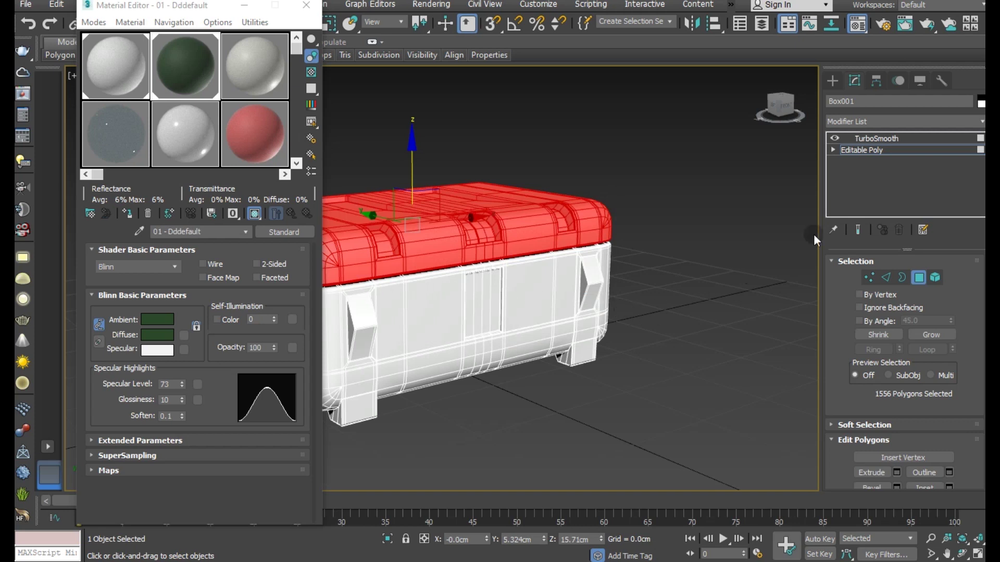
{"action": "left_click", "coordinate": [877, 149]}
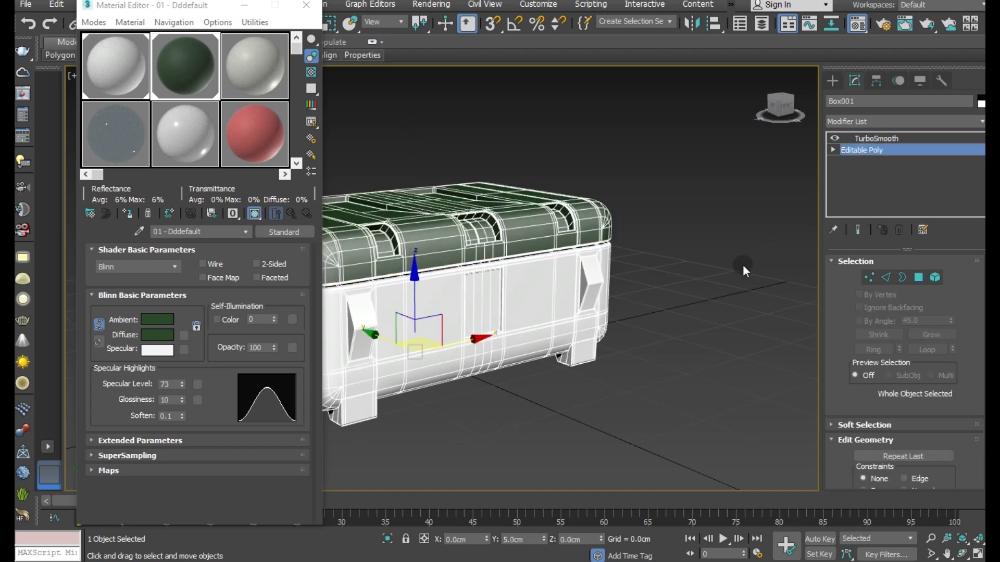
{"action": "left_click", "coordinate": [704, 338]}
Move the Material Editor aside and switch off the edged-faces overlay.
{"action": "scroll", "coordinate": [547, 235], "scroll_direction": "down", "scroll_amount": 2}
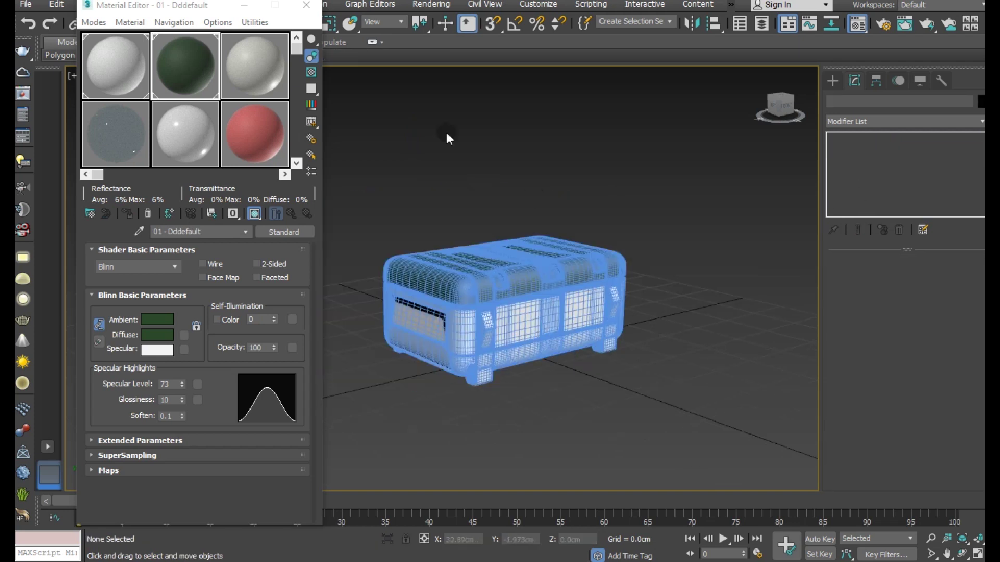
{"action": "left_click_drag", "start_coordinate": [180, 13], "coordinate": [240, 187]}
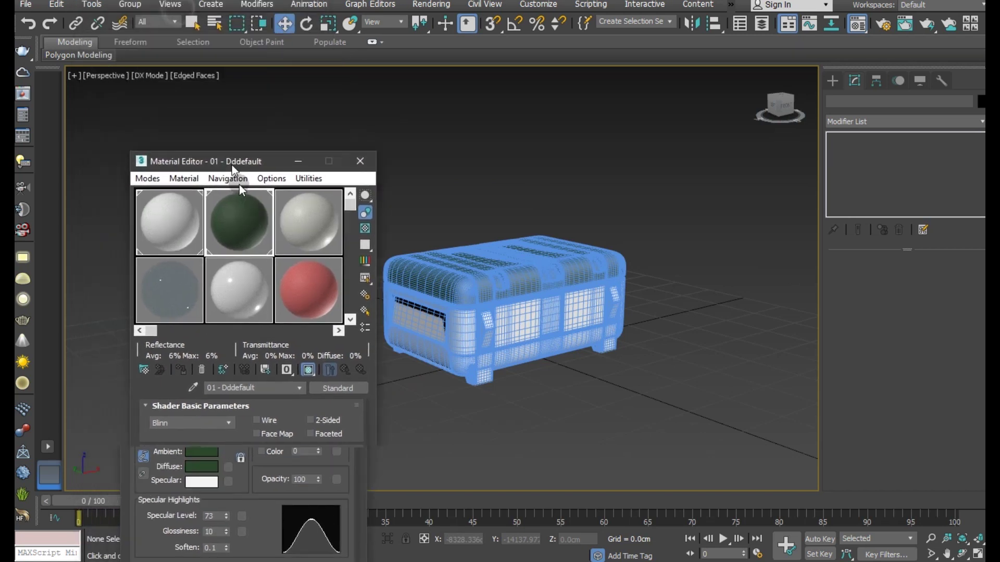
{"action": "left_click", "coordinate": [192, 74]}
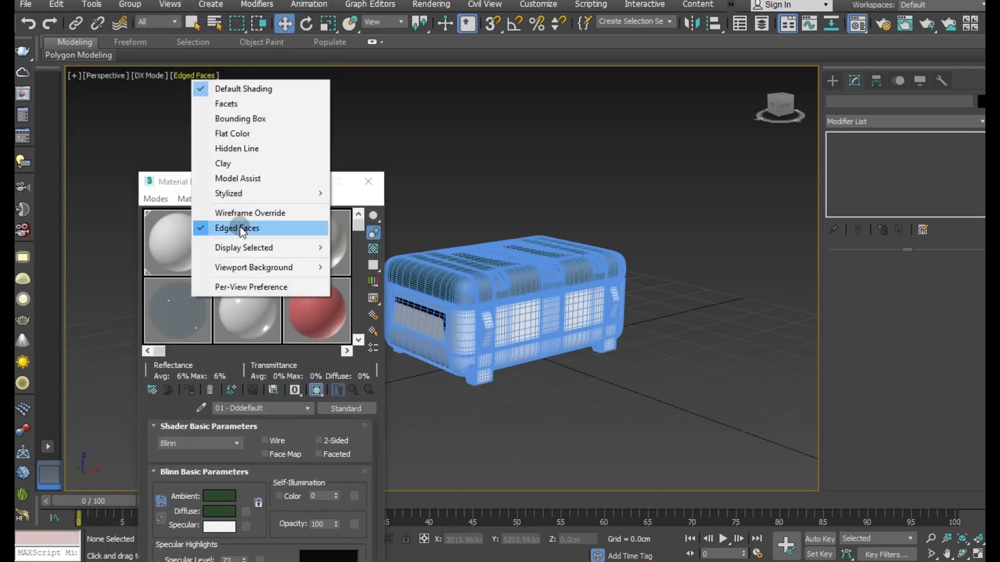
{"action": "left_click", "coordinate": [229, 228]}
{"action": "left_click_drag", "start_coordinate": [249, 187], "coordinate": [216, 111]}
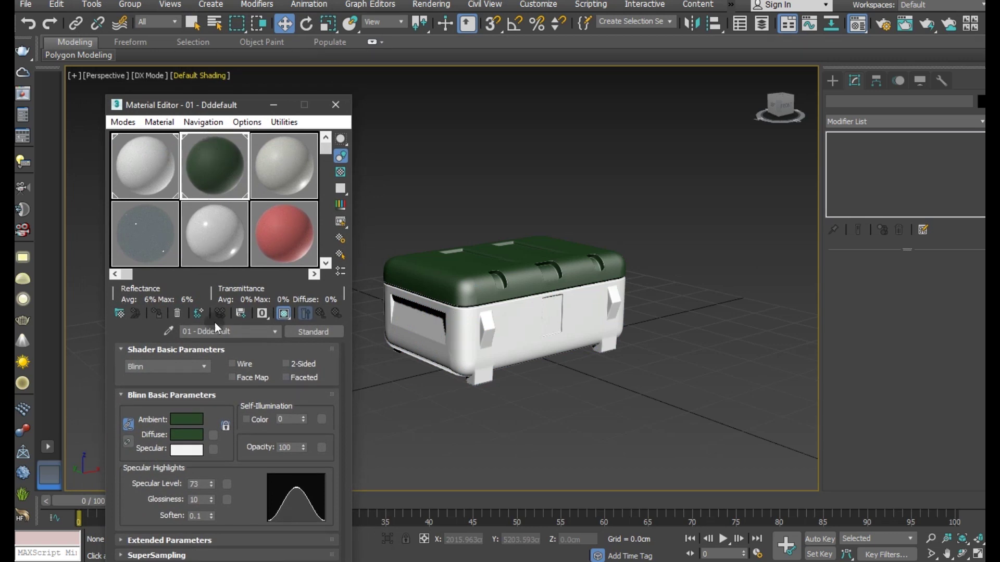
Try magenta, red, orange and purple lid colours, then orbit the finished crate.
{"action": "left_click", "coordinate": [197, 435]}
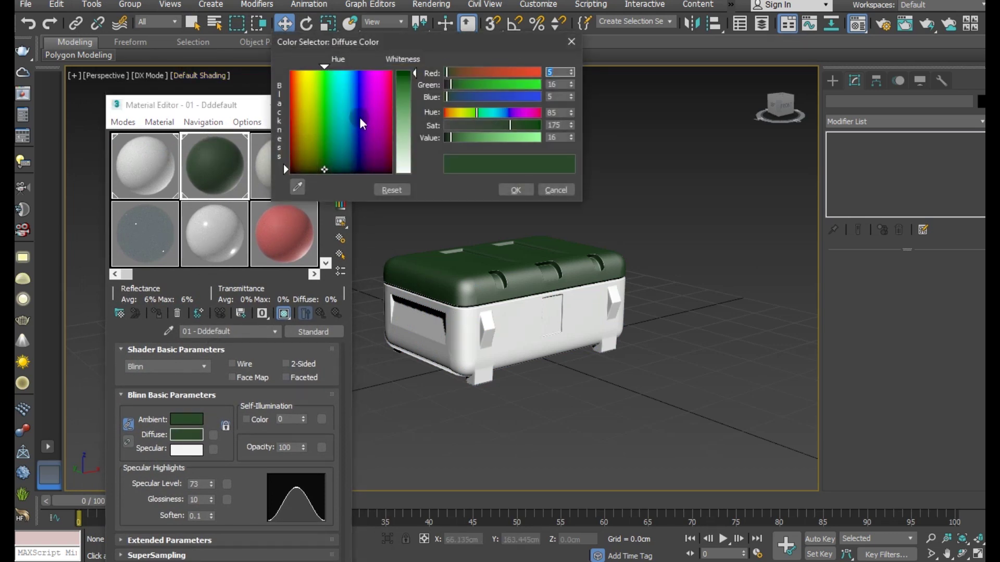
{"action": "left_click_drag", "start_coordinate": [365, 169], "coordinate": [361, 172]}
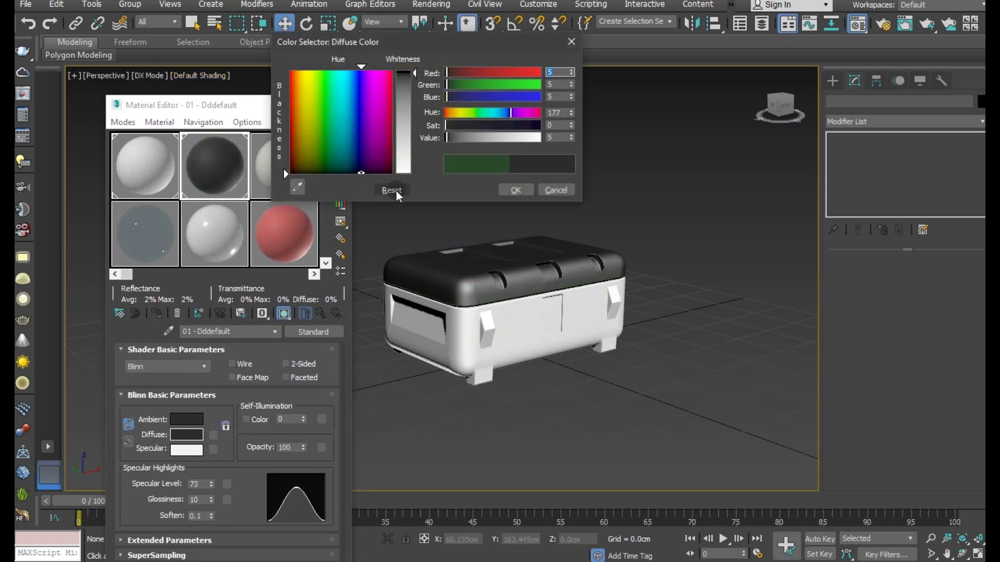
{"action": "left_click", "coordinate": [380, 82]}
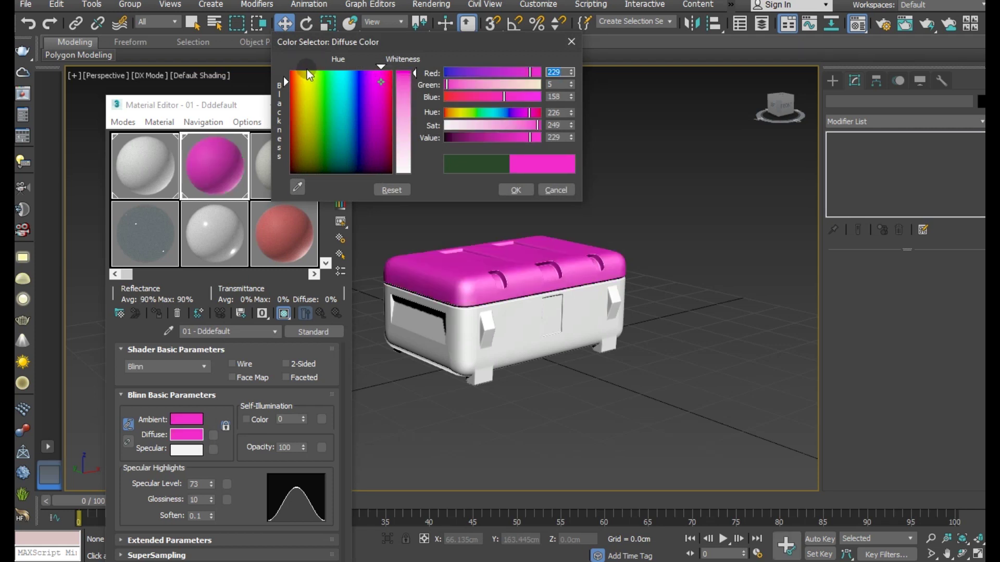
{"action": "left_click", "coordinate": [292, 73]}
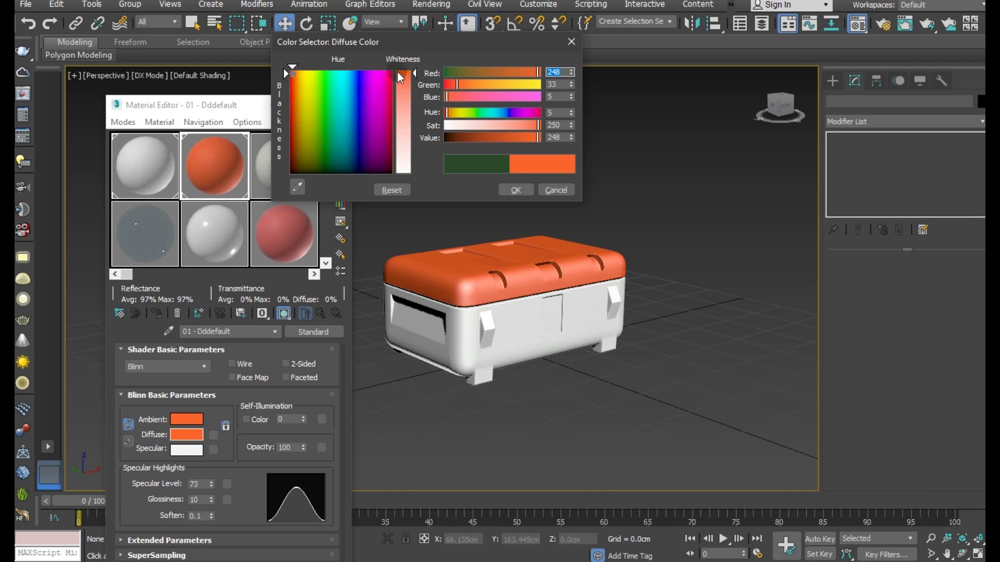
{"action": "left_click_drag", "start_coordinate": [535, 111], "coordinate": [540, 111]}
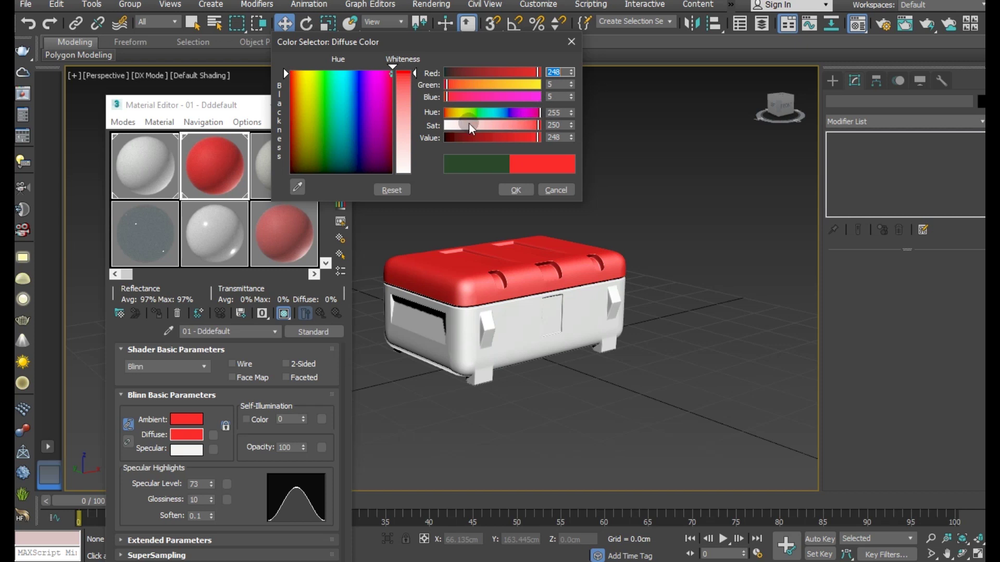
{"action": "left_click", "coordinate": [452, 112]}
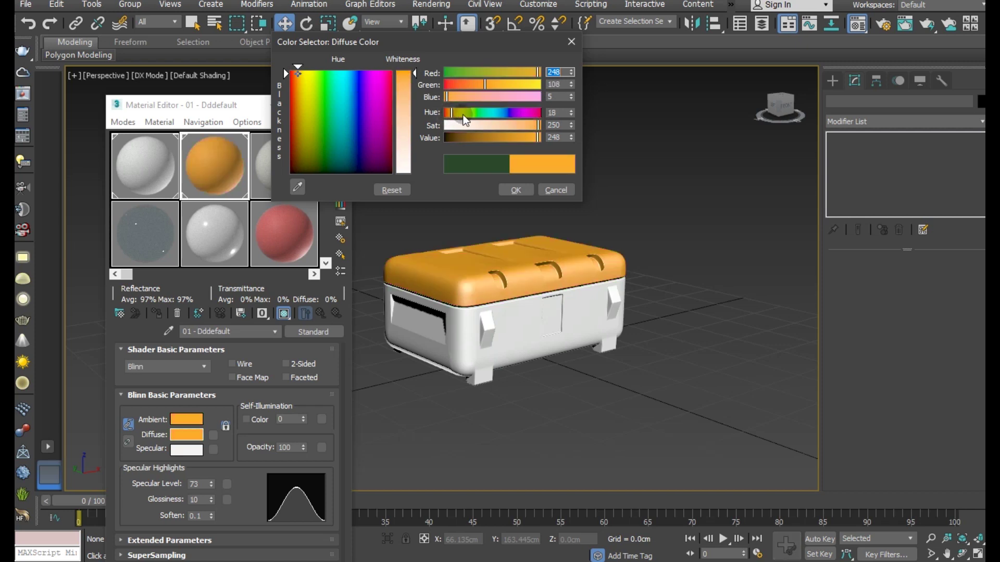
{"action": "left_click_drag", "start_coordinate": [495, 138], "coordinate": [527, 136]}
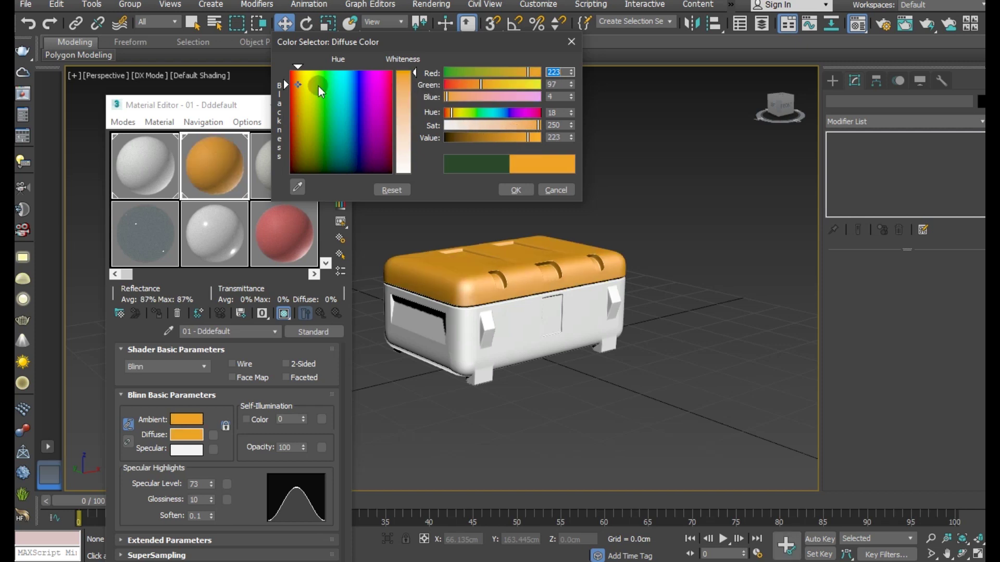
{"action": "left_click", "coordinate": [371, 79]}
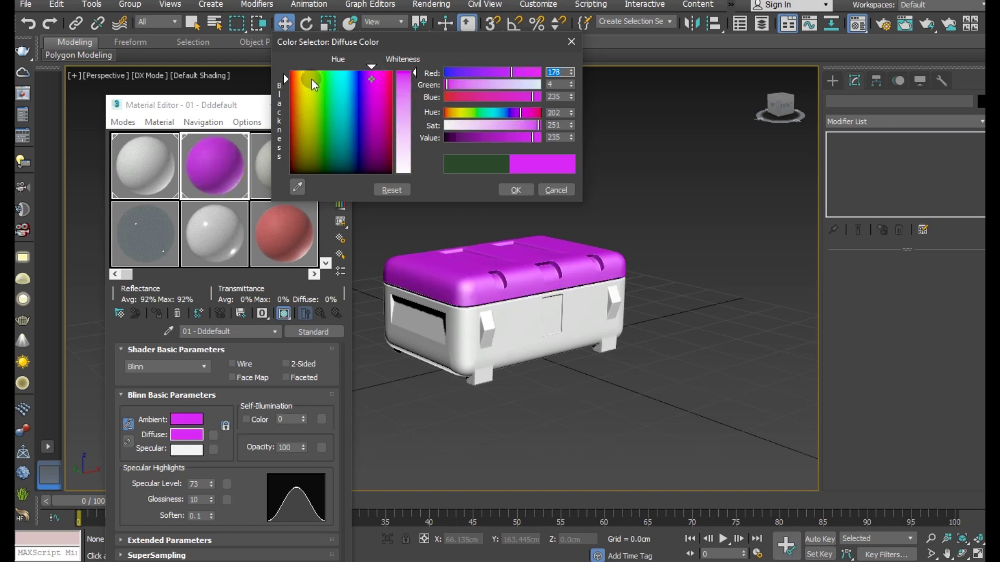
{"action": "left_click", "coordinate": [294, 76]}
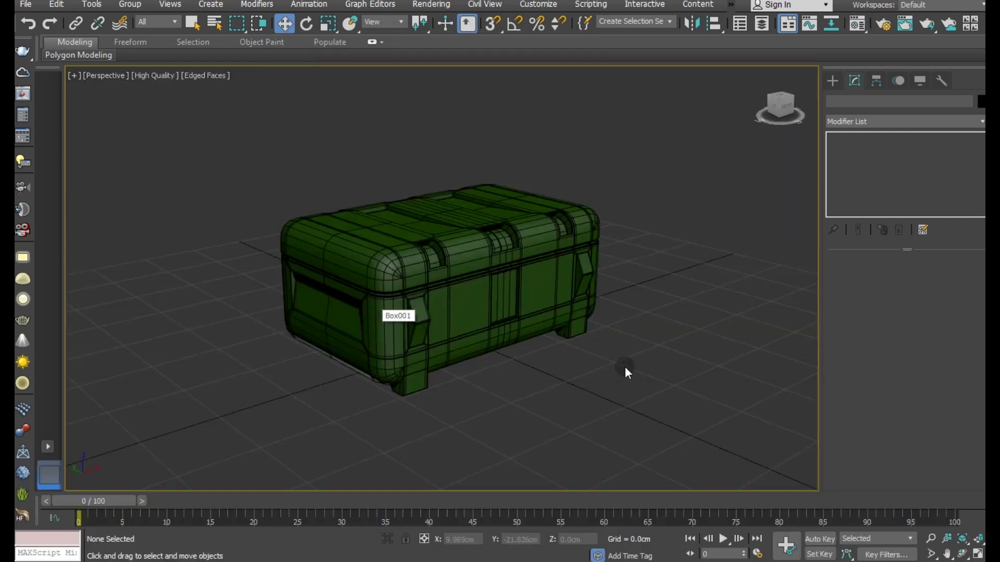
{"action": "mouse_move", "coordinate": [625, 367]}
{"action": "middle_mouse_down", "text": "alt"}
{"action": "mouse_move", "coordinate": [323, 361]}
{"action": "mouse_move", "coordinate": [440, 292]}
{"action": "mouse_move", "coordinate": [517, 315]}
{"action": "mouse_move", "coordinate": [633, 380]}
{"action": "mouse_move", "coordinate": [483, 375]}
{"action": "mouse_move", "coordinate": [555, 370]}
{"action": "middle_mouse_up", "text": "alt"}
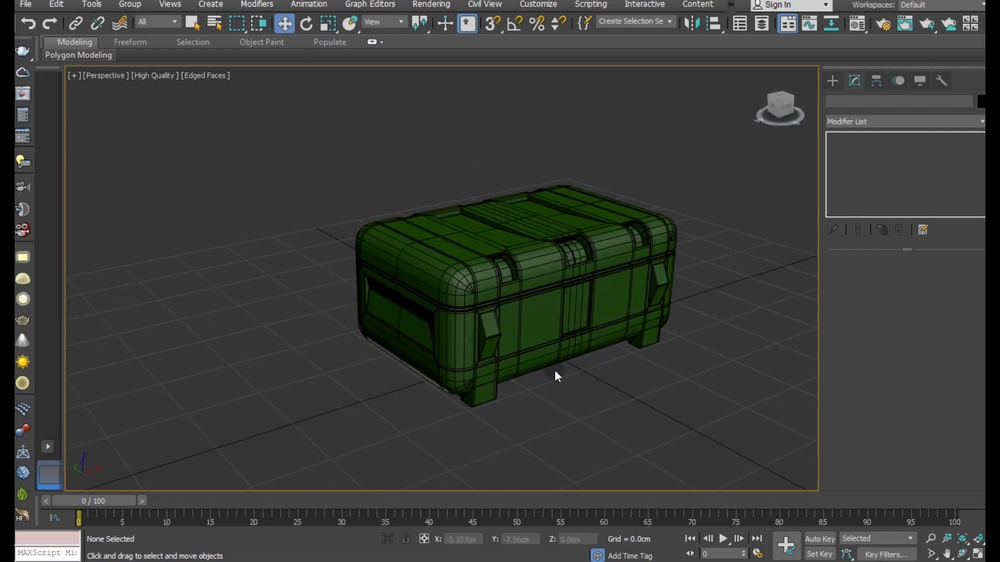